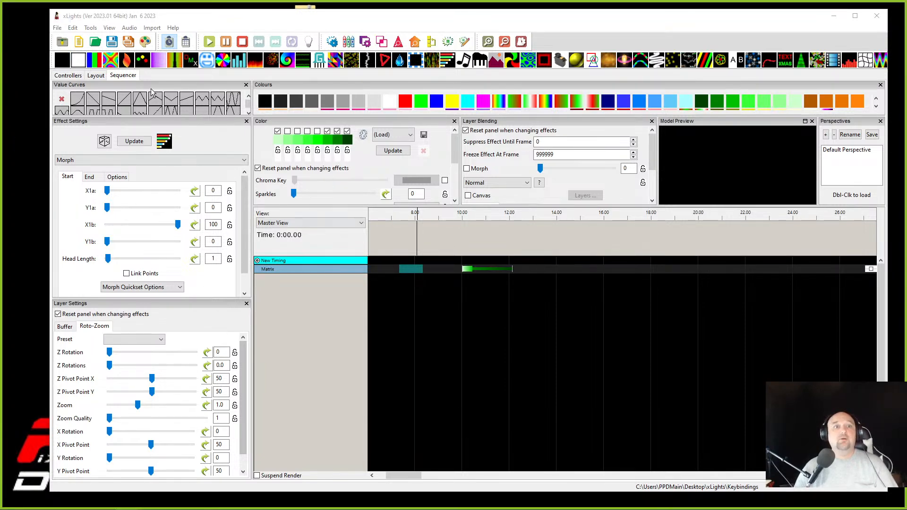
# Maximize the window and move the Matrix model slightly up and to the right in the layout preview
pyautogui.doubleClick(417, 18)
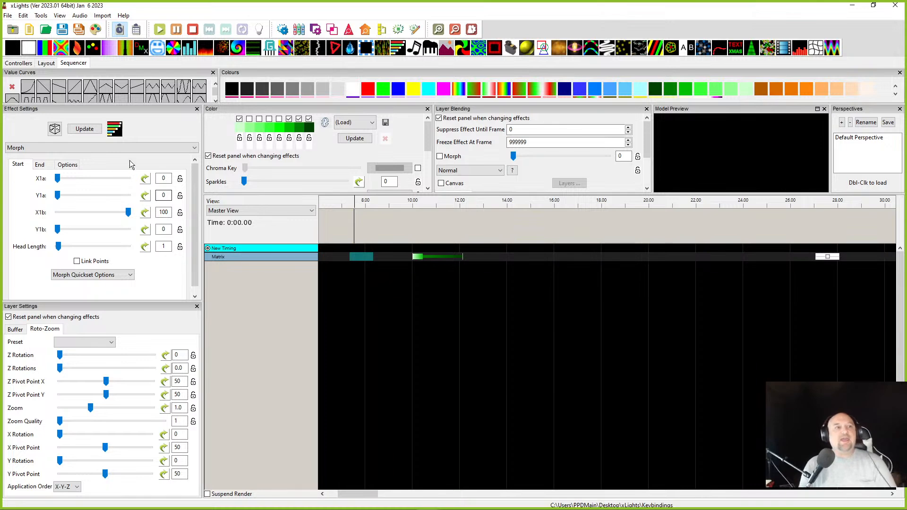
pyautogui.click(48, 63)
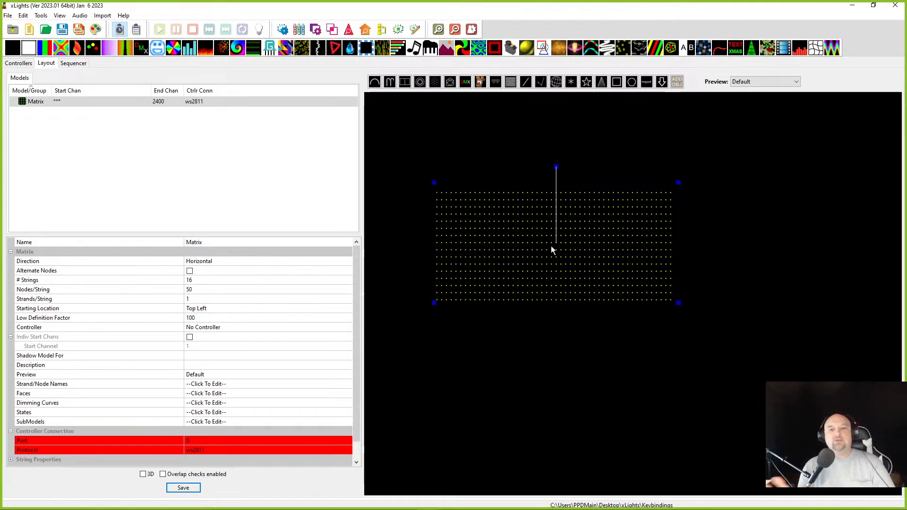
pyautogui.moveTo(545, 255); pyautogui.dragTo(562, 236)
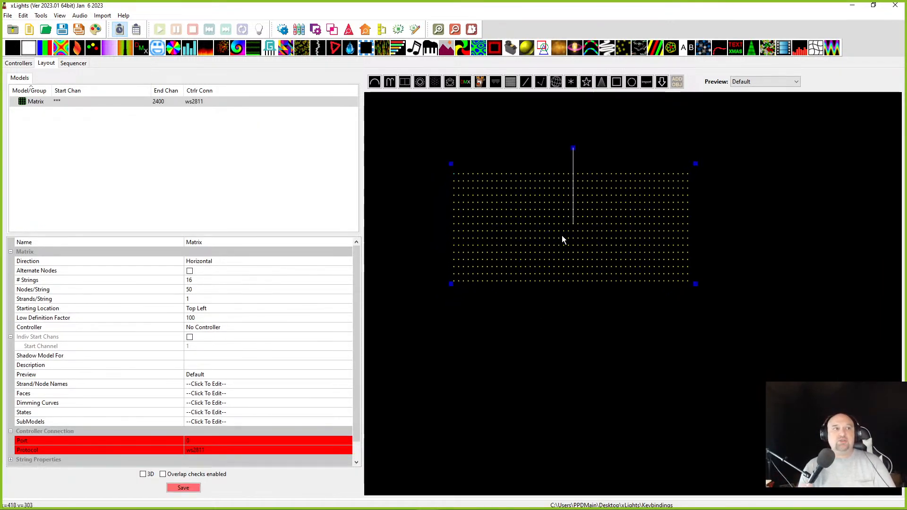
# Visit the Controllers and Layout views and return to the Sequencer
pyautogui.click(19, 63)
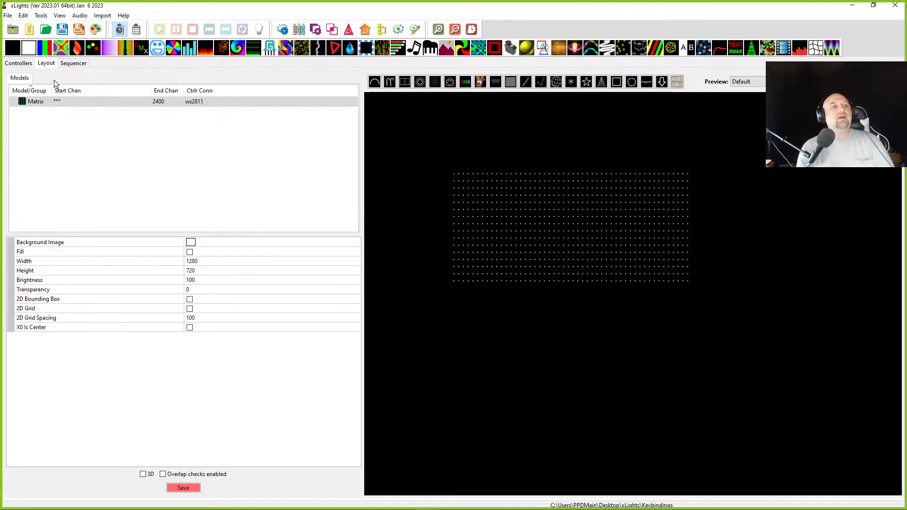
pyautogui.click(53, 64)
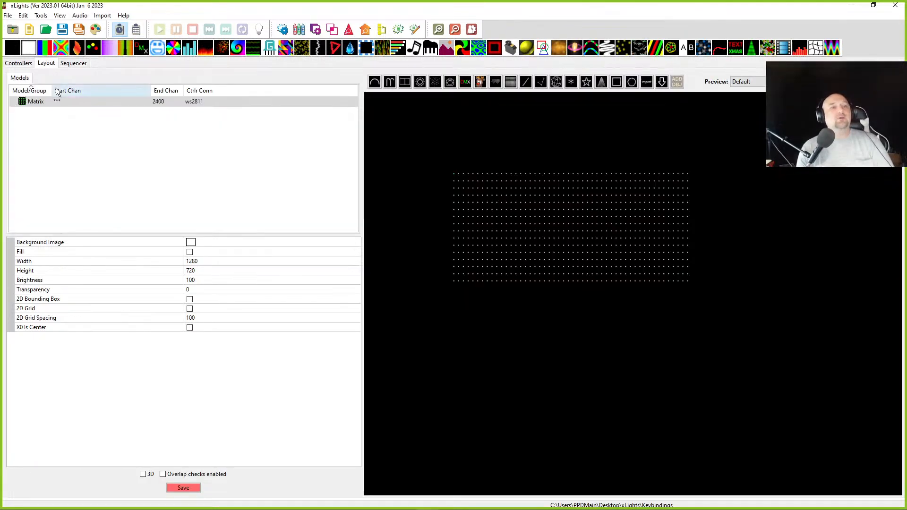
pyautogui.click(72, 64)
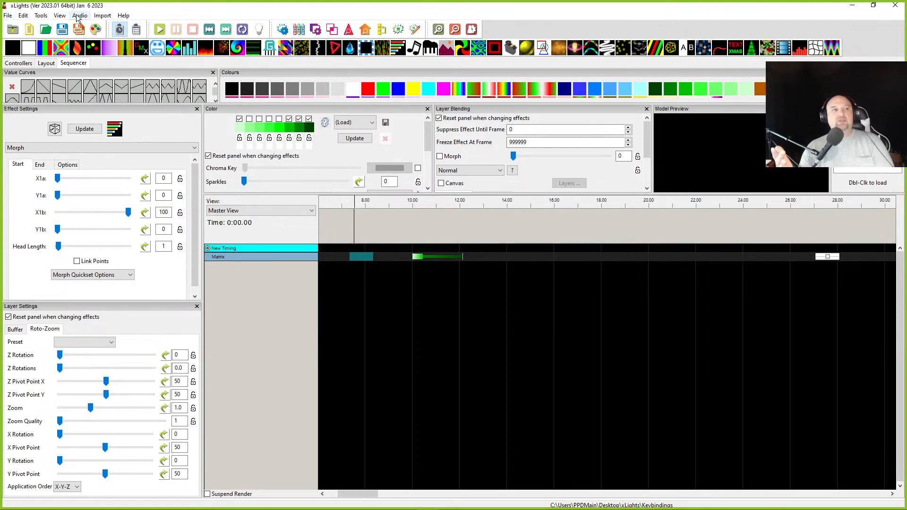
# Open the key bindings editor and move its window higher on the screen
pyautogui.click(8, 15)
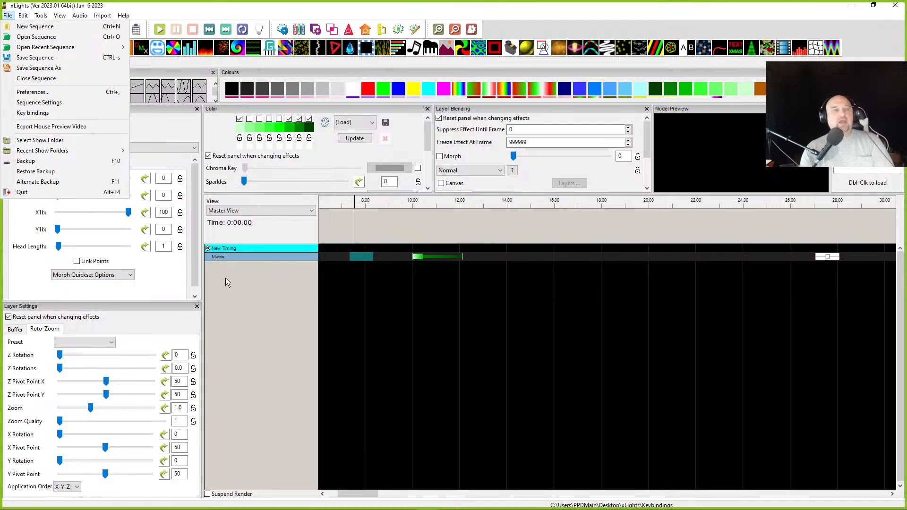
pyautogui.click(28, 117)
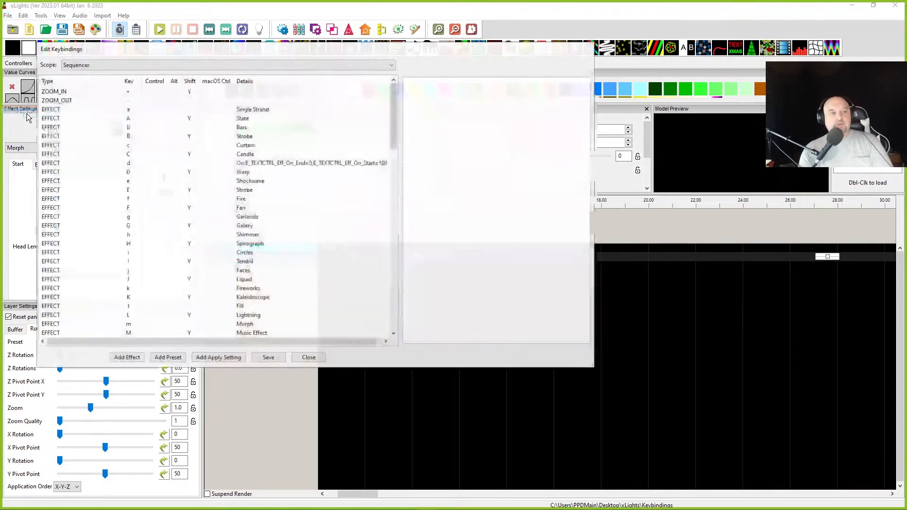
pyautogui.moveTo(223, 55); pyautogui.dragTo(273, 22)
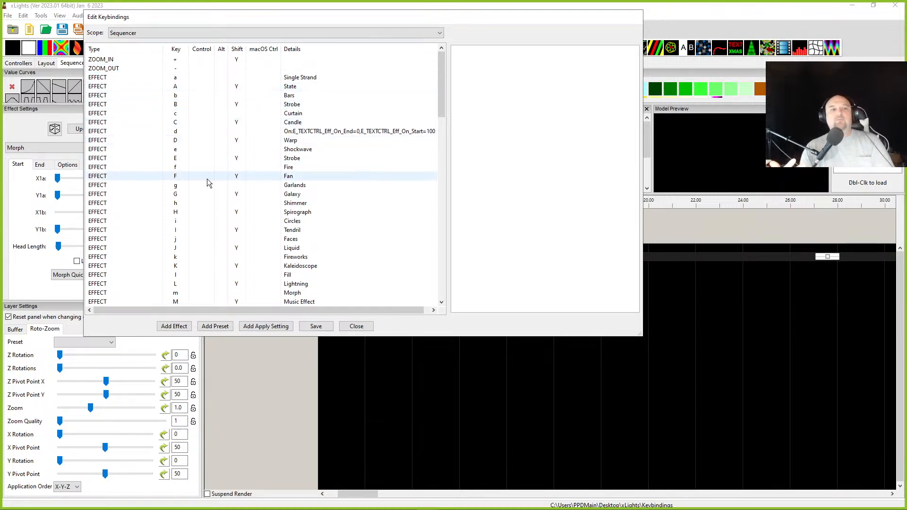
# Look through the sequencer-scope effect key bindings, examining their keys, modifiers and details
pyautogui.scroll(-8, 199, 167)
pyautogui.scroll(-9, 199, 166)
pyautogui.scroll(8, 199, 166)
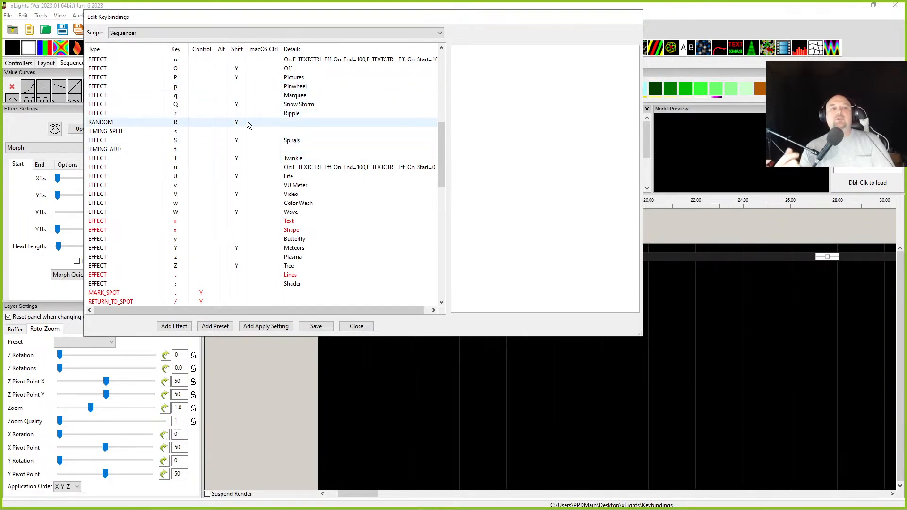
pyautogui.scroll(4, 247, 122)
pyautogui.scroll(6, 247, 124)
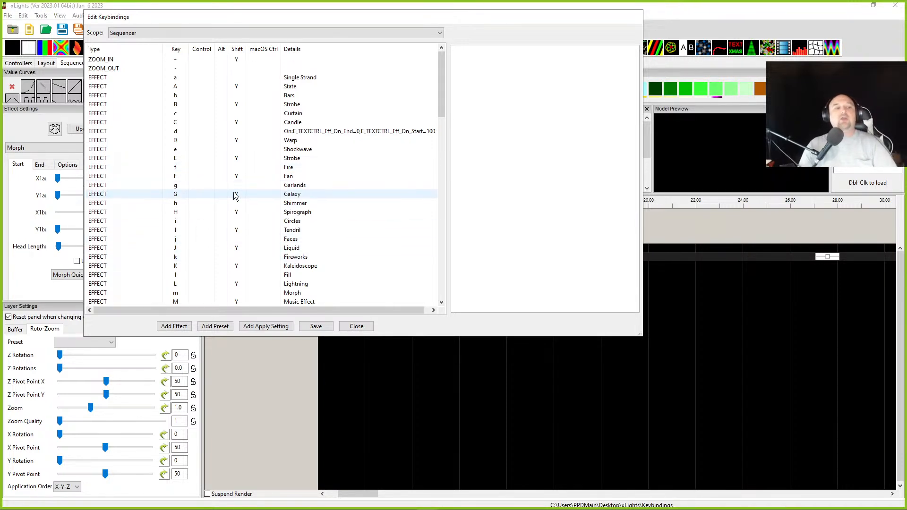
pyautogui.scroll(-8, 173, 189)
pyautogui.scroll(8, 211, 160)
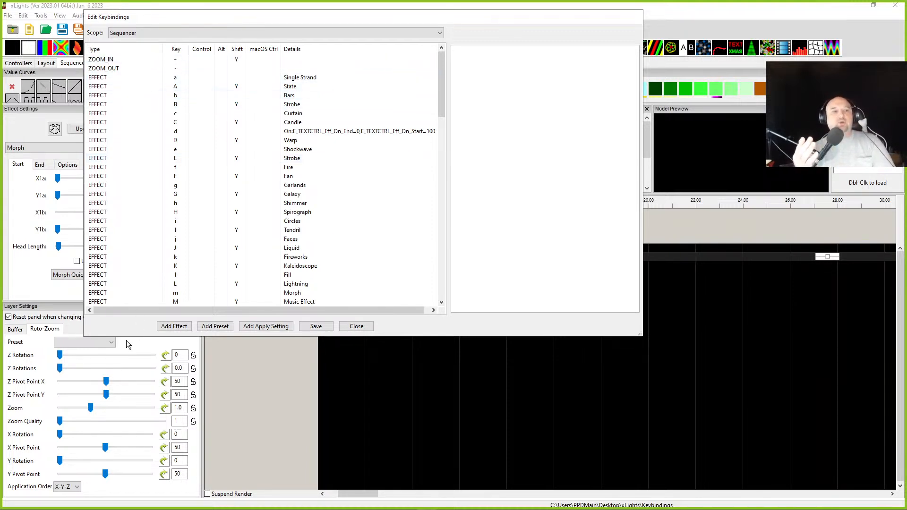
# Enlarge the Edit Keybindings dialog and examine the full list of binding types, including the Single Strand effect binding
pyautogui.moveTo(126, 340); pyautogui.dragTo(124, 480)
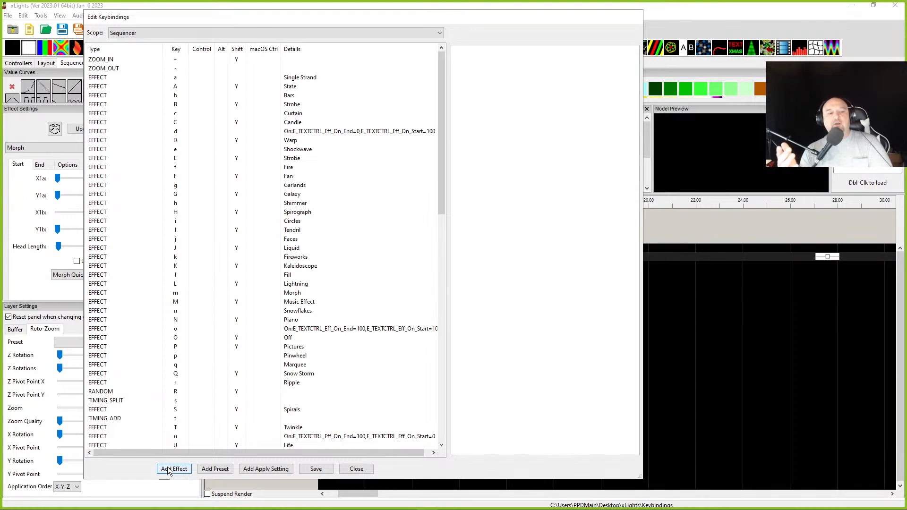
pyautogui.click(107, 79)
pyautogui.scroll(-12, 137, 331)
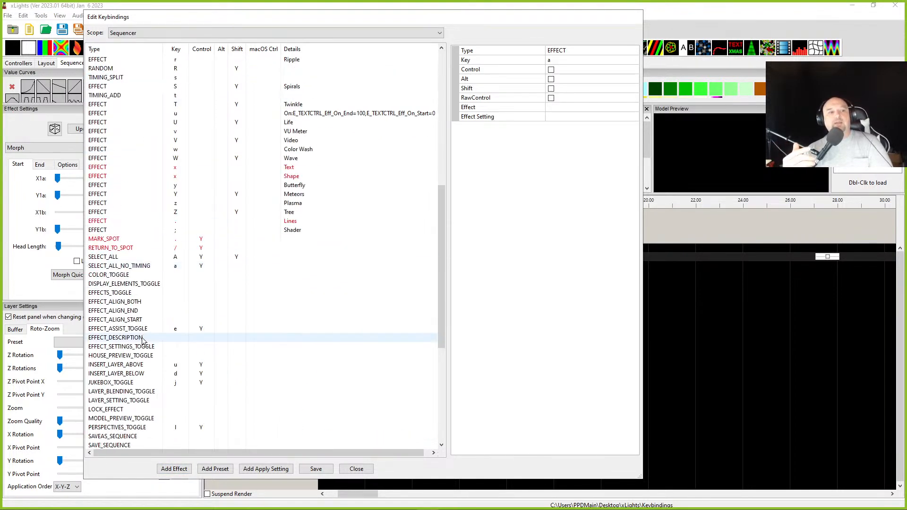
pyautogui.scroll(-8, 141, 338)
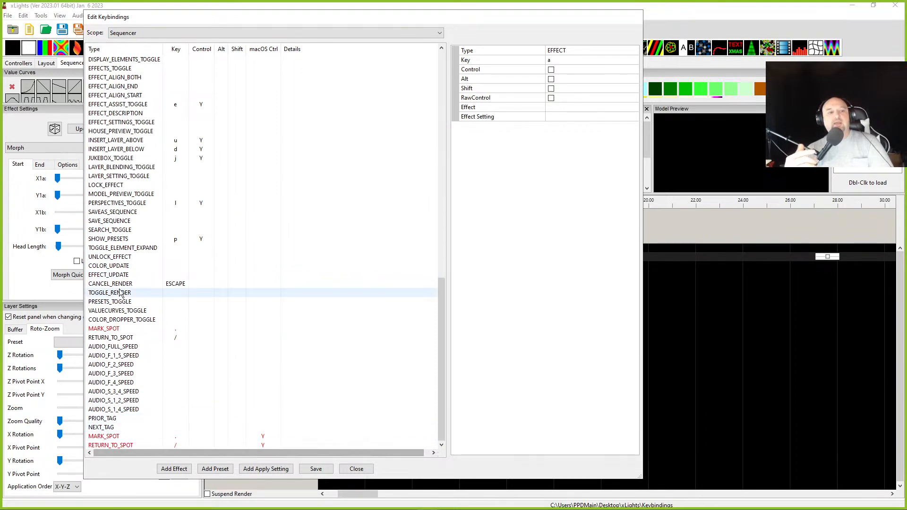
pyautogui.scroll(20, 144, 388)
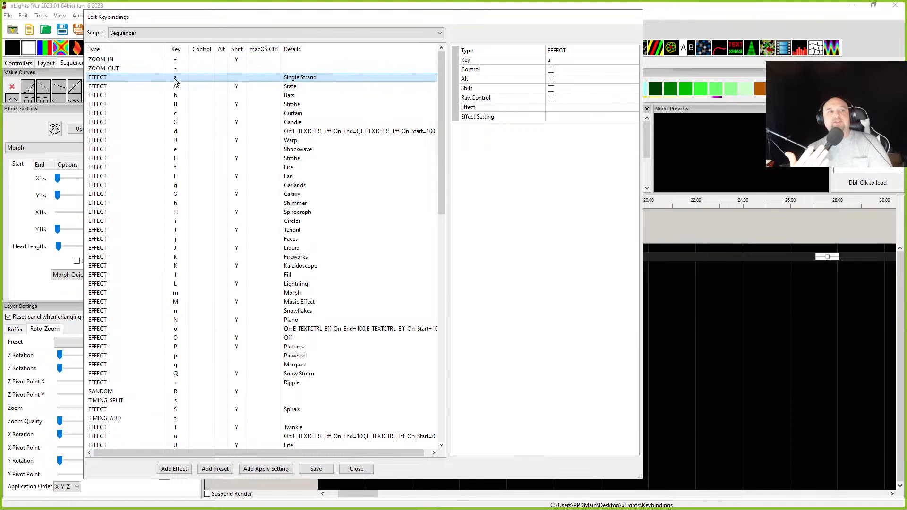
pyautogui.scroll(-20, 169, 358)
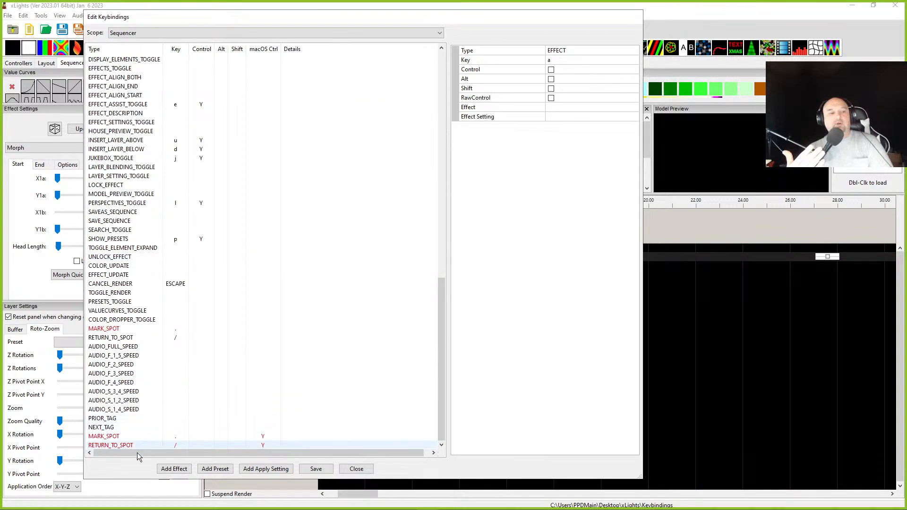
# Add a new effect key binding and assign it the key s
pyautogui.click(174, 469)
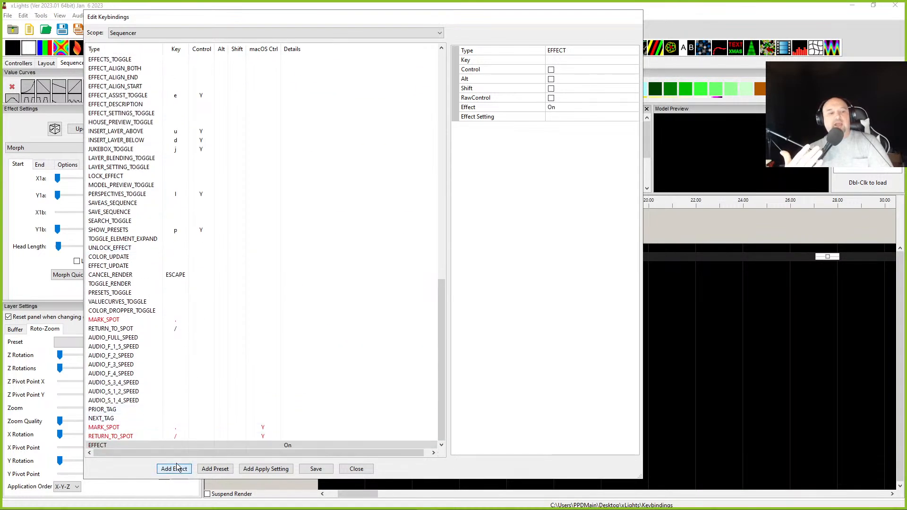
pyautogui.click(557, 50)
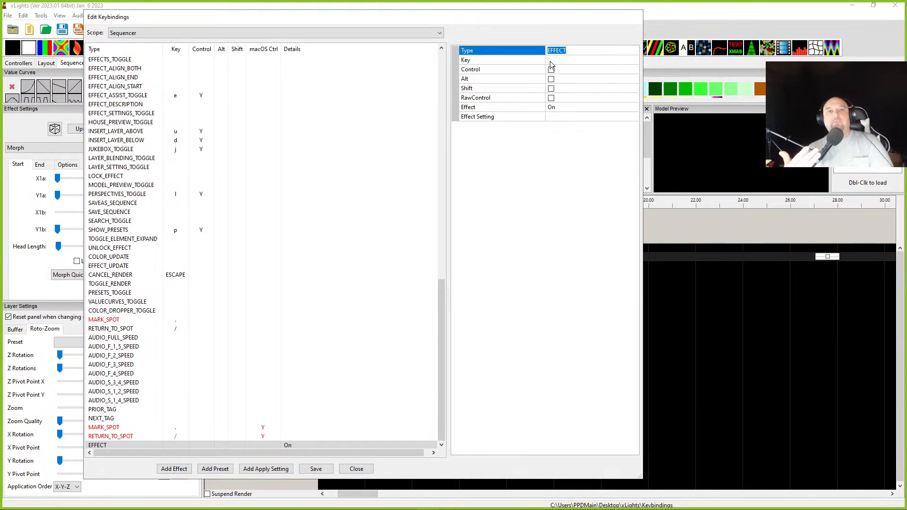
pyautogui.click(555, 60)
pyautogui.click(555, 60)
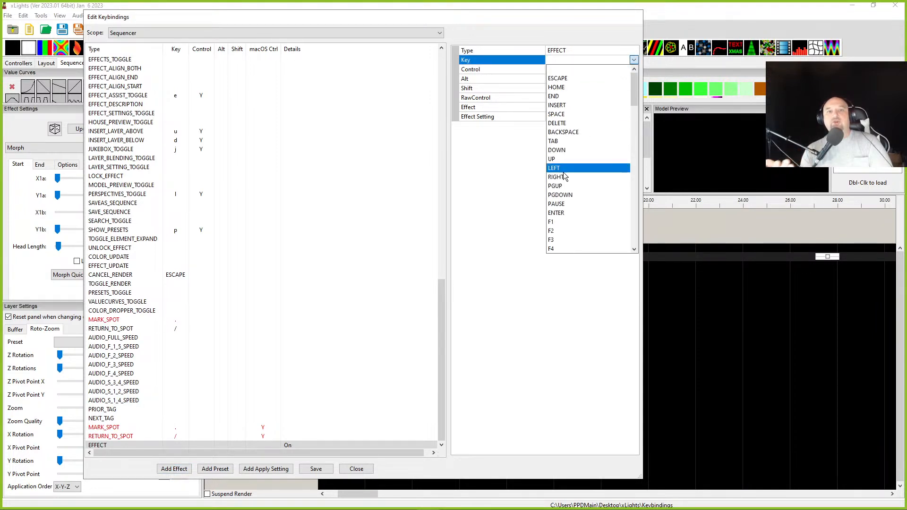
pyautogui.scroll(-20, 559, 180)
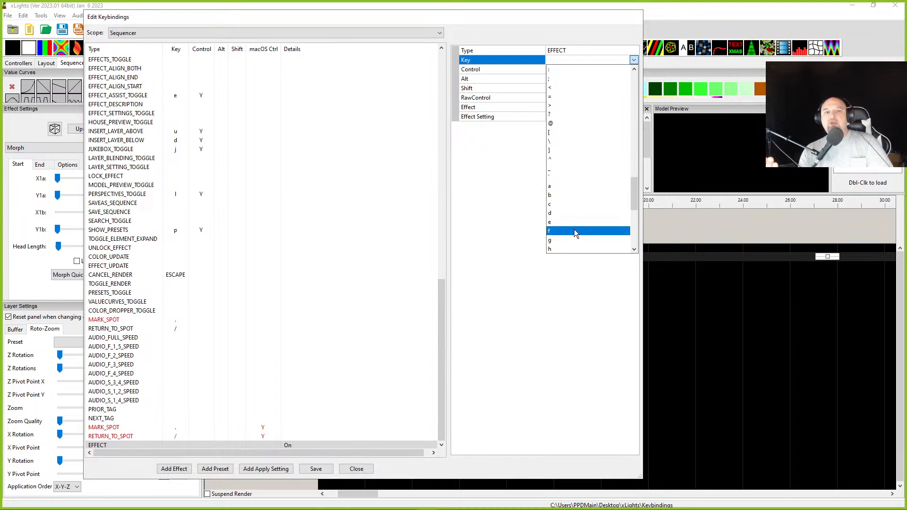
pyautogui.scroll(-7, 574, 229)
pyautogui.scroll(14, 585, 153)
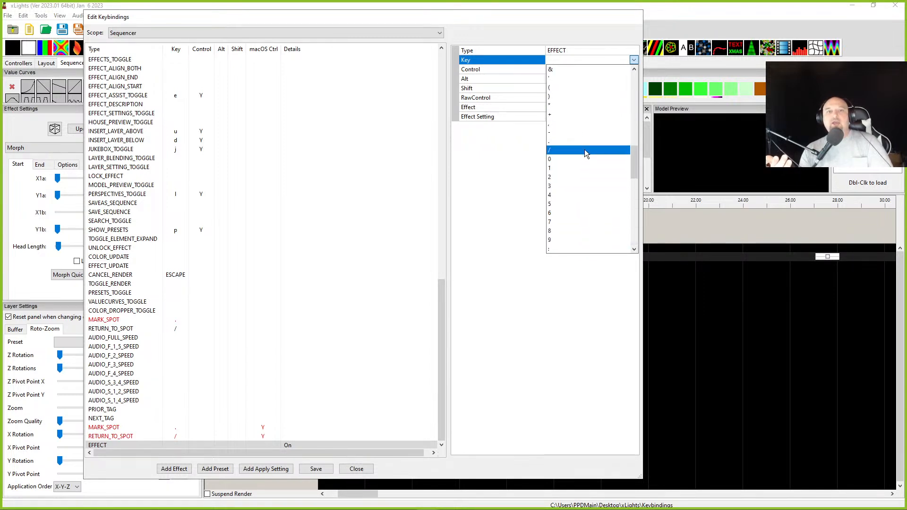
pyautogui.scroll(-14, 586, 217)
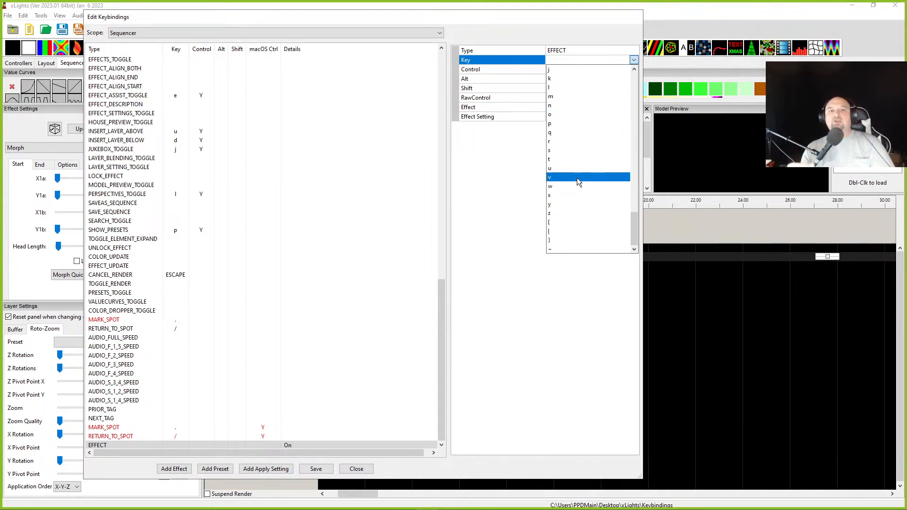
pyautogui.click(572, 150)
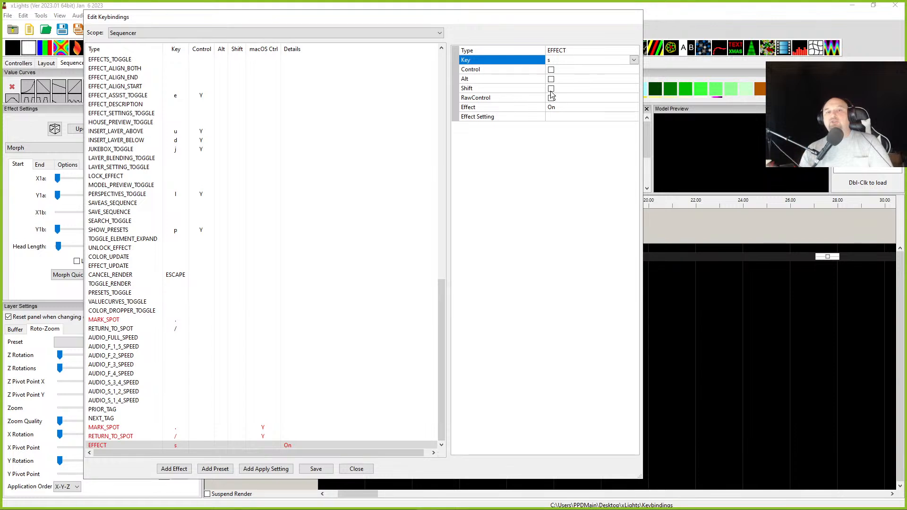
# Change the new effect binding's key to y and enable its Shift modifier
pyautogui.click(552, 61)
pyautogui.click(576, 210)
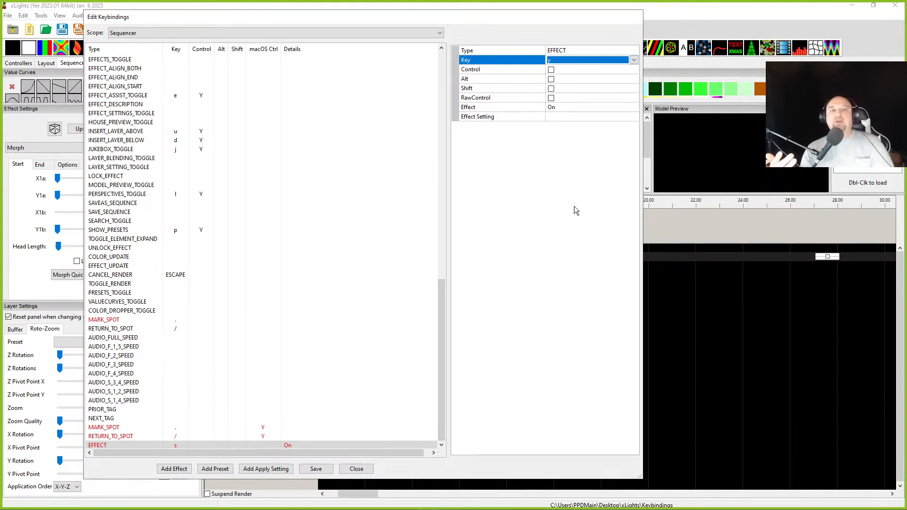
pyautogui.click(551, 89)
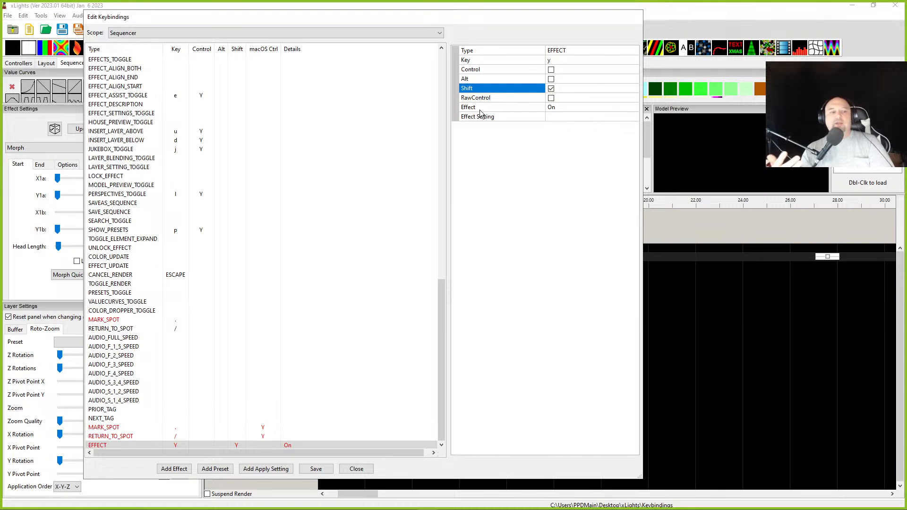
# Browse the effects that can be assigned to the new key binding
pyautogui.click(570, 109)
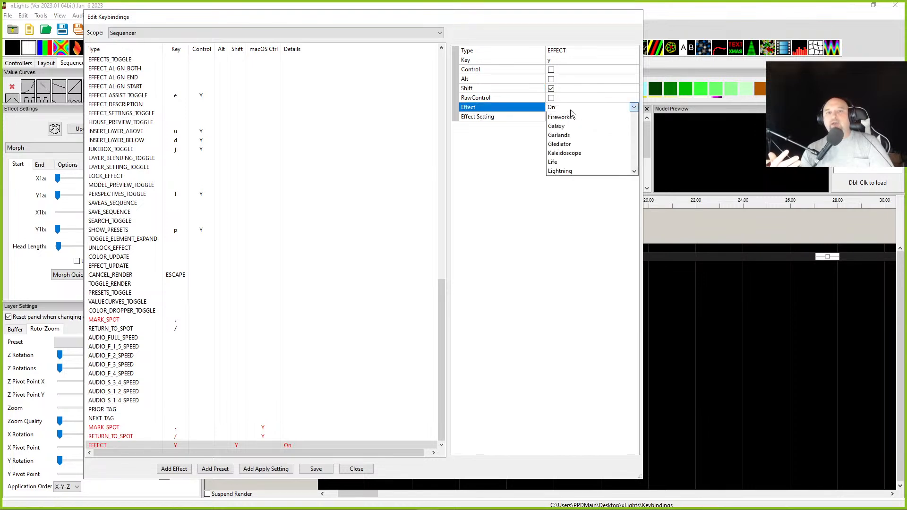
pyautogui.scroll(-5, 577, 286)
pyautogui.scroll(-3, 581, 279)
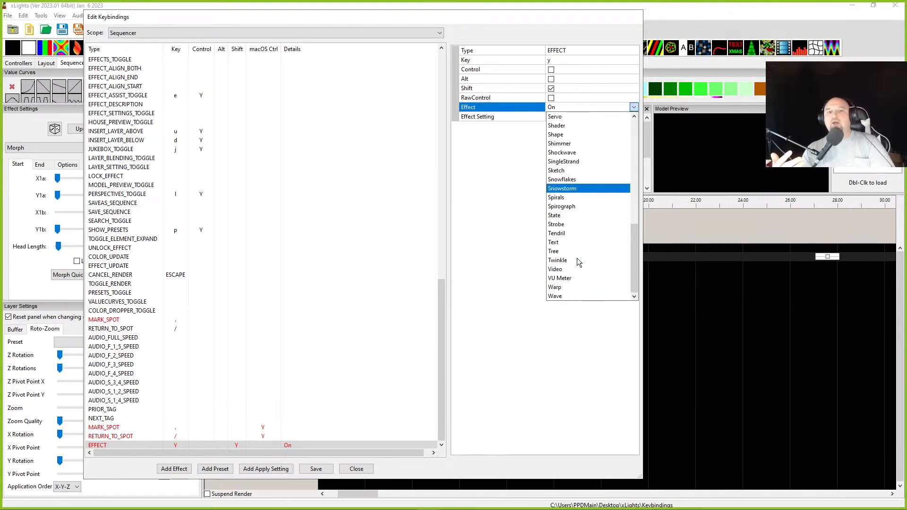
pyautogui.scroll(8, 575, 290)
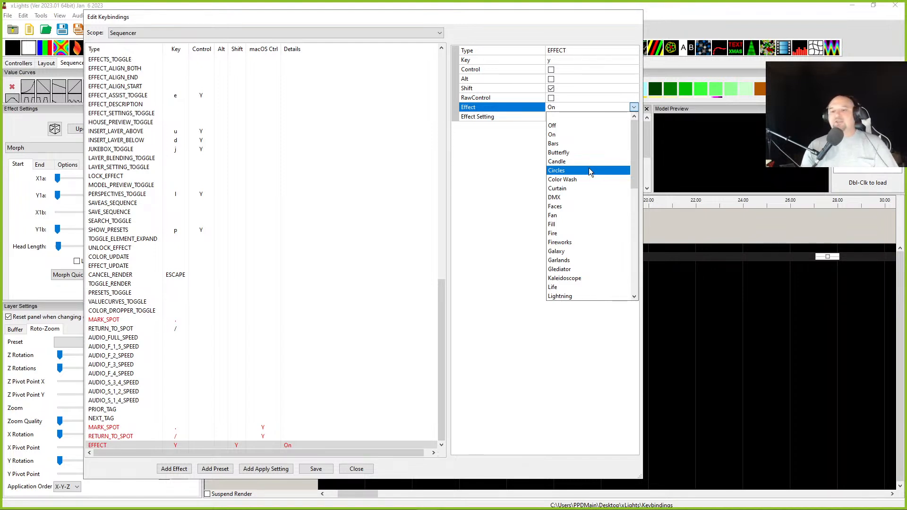
pyautogui.press('Down')
pyautogui.press('Down')
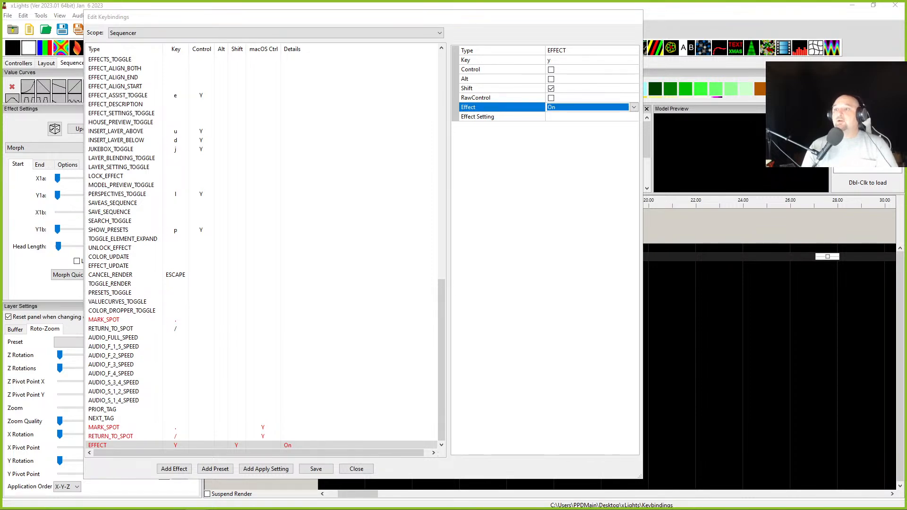
# Switch to File Explorer's Keybindings folder and open the xlights_keybindings XML file in Notepad
pyautogui.moveTo(845, 50); pyautogui.dragTo(307, 40)
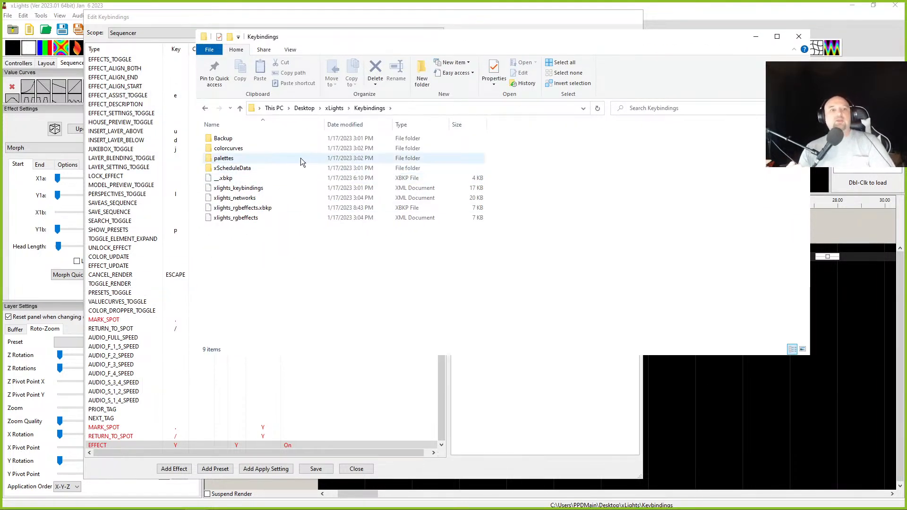
pyautogui.click(226, 189)
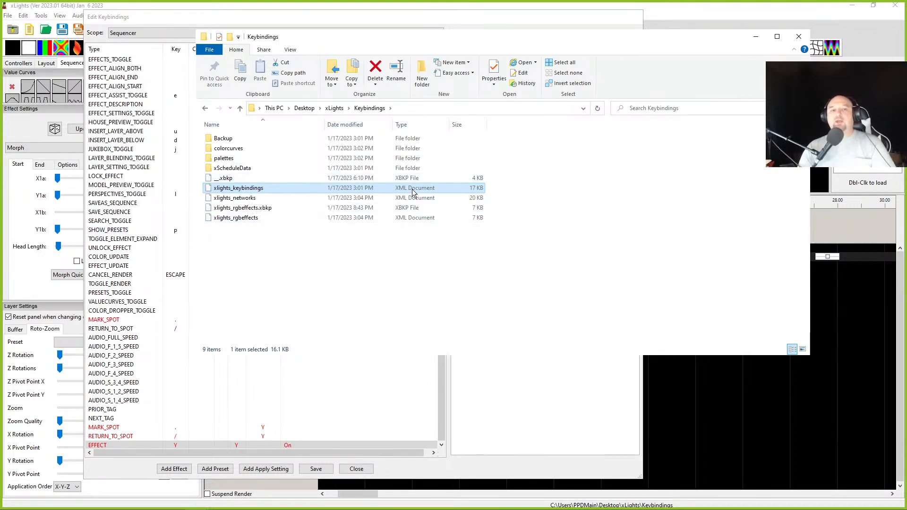
pyautogui.rightClick(256, 190)
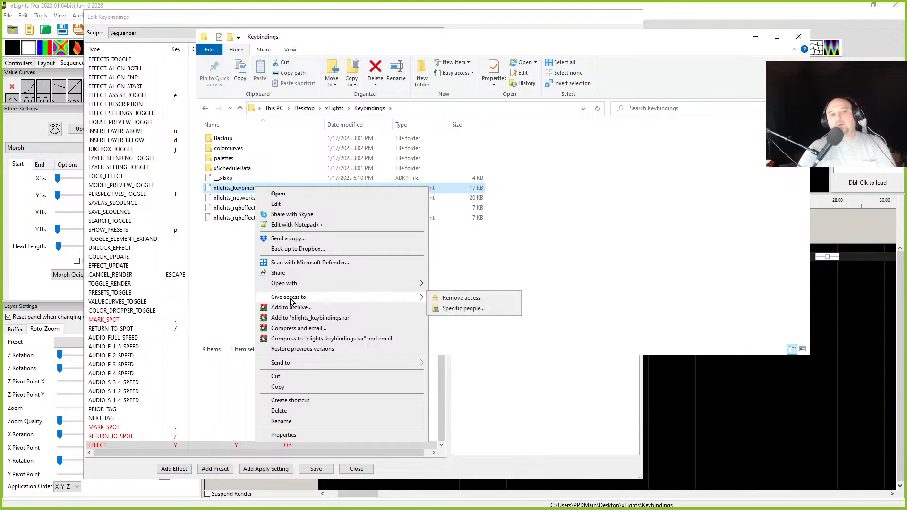
pyautogui.moveTo(287, 285)
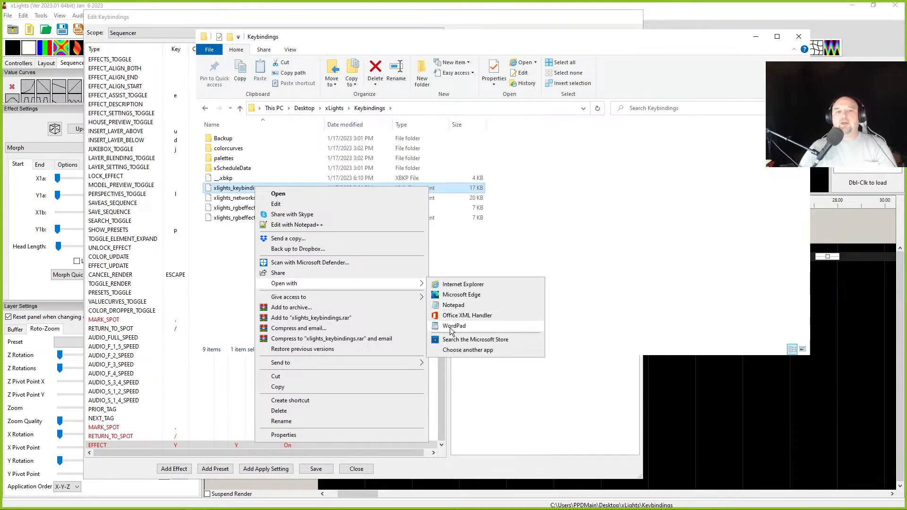
pyautogui.click(444, 305)
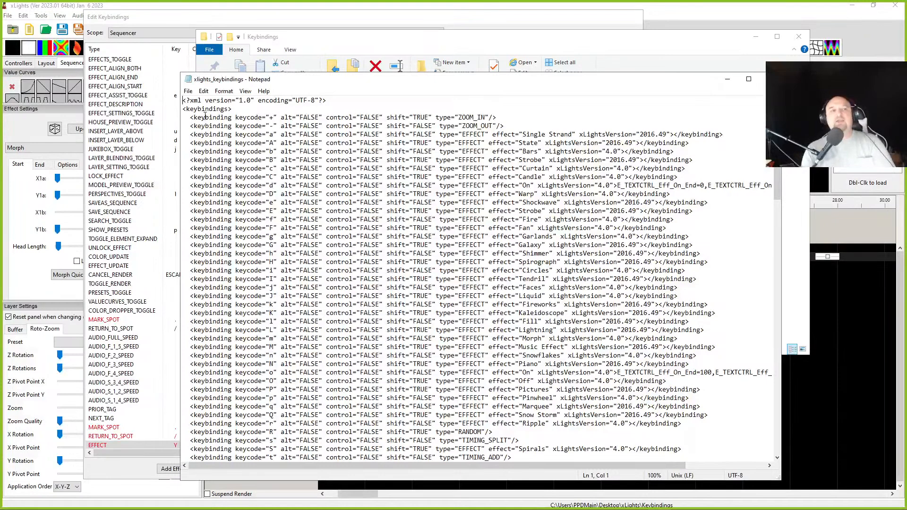
# Highlight the first key binding entries in the XML file, and clear its window, File Explorer and the keybindings editor off the xLights sequencer
pyautogui.moveTo(193, 118); pyautogui.dragTo(597, 348)
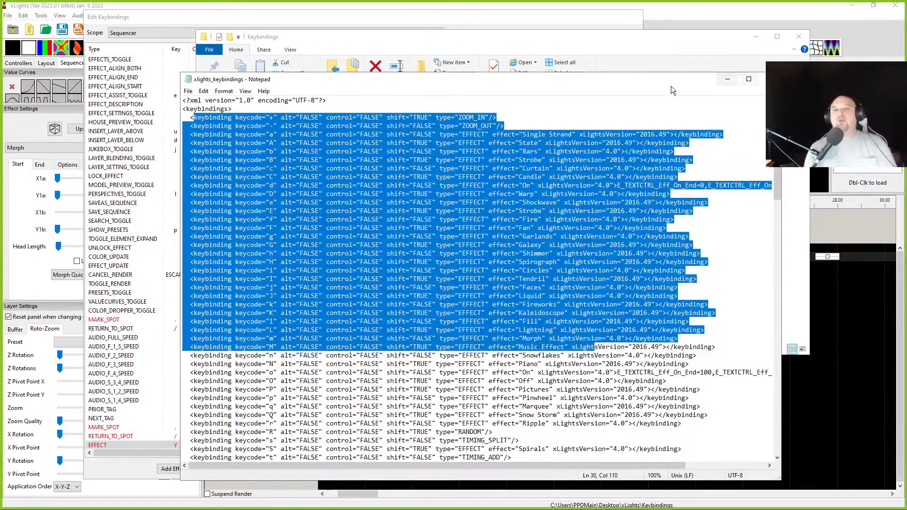
pyautogui.click(762, 79)
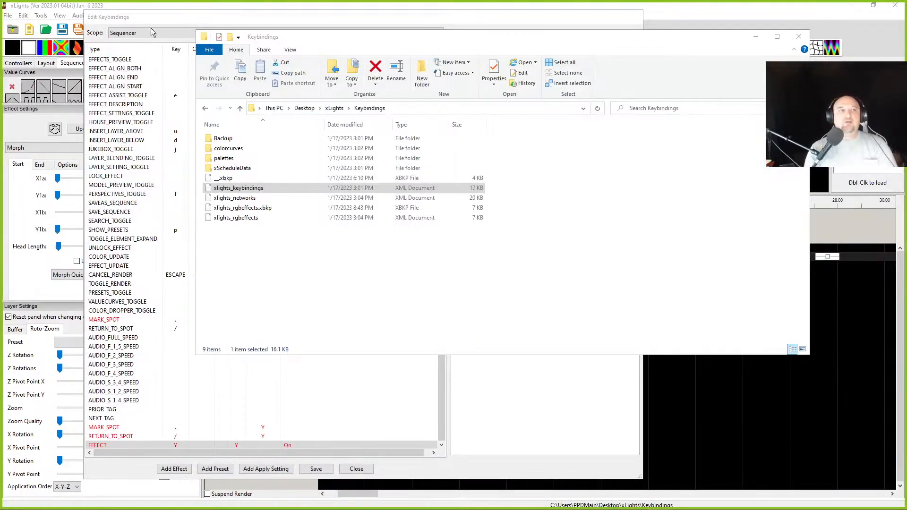
pyautogui.click(805, 39)
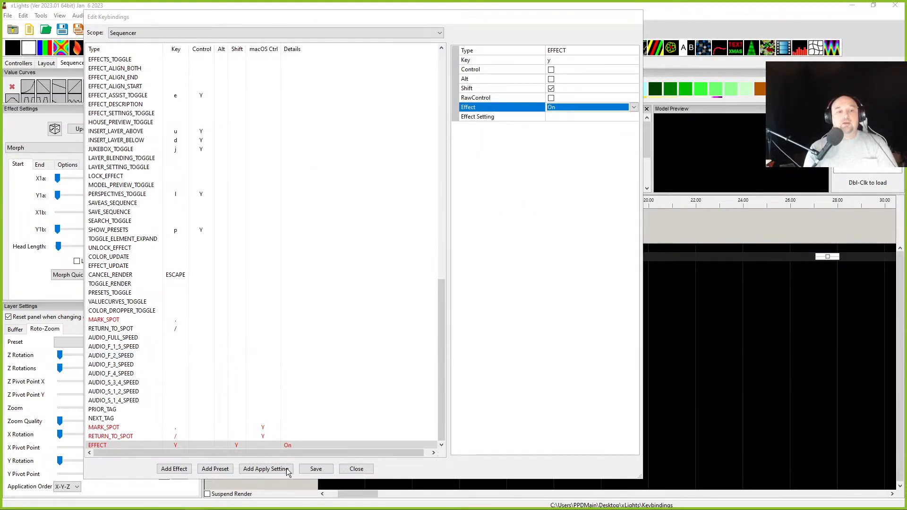
pyautogui.click(353, 470)
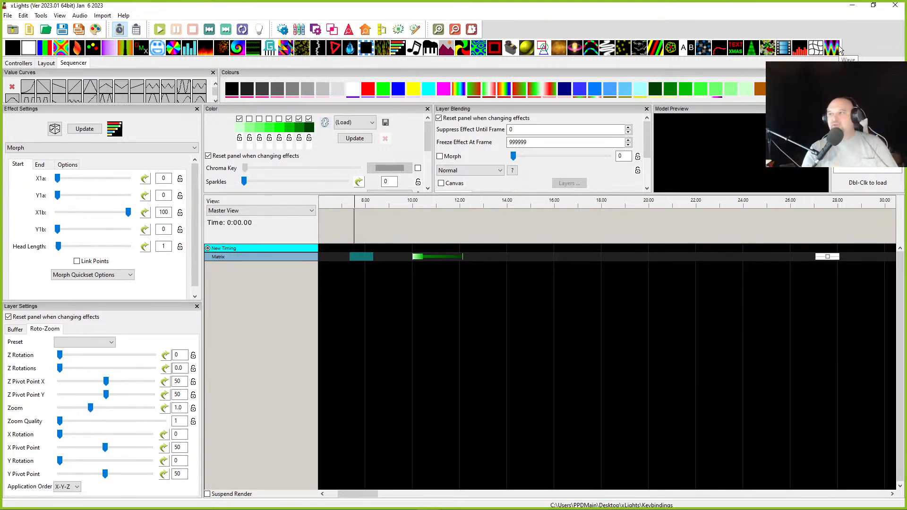
pyautogui.moveTo(906, 3); pyautogui.dragTo(178, 38)
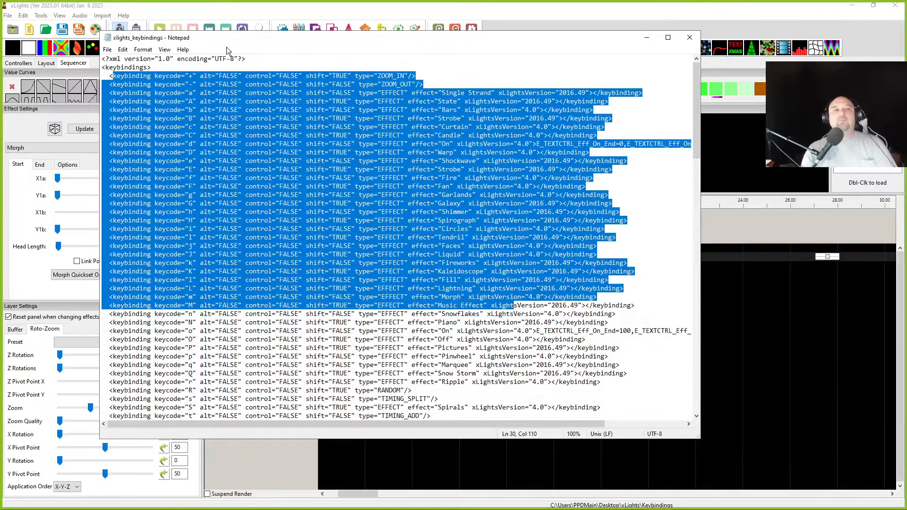
pyautogui.moveTo(231, 41); pyautogui.dragTo(906, 104)
# Add timing marks to the New Timing track at about 8.45, 11.05, 15.25, 19 and 13.5 seconds using the timing key binding
pyautogui.moveTo(399, 218); pyautogui.dragTo(394, 219)
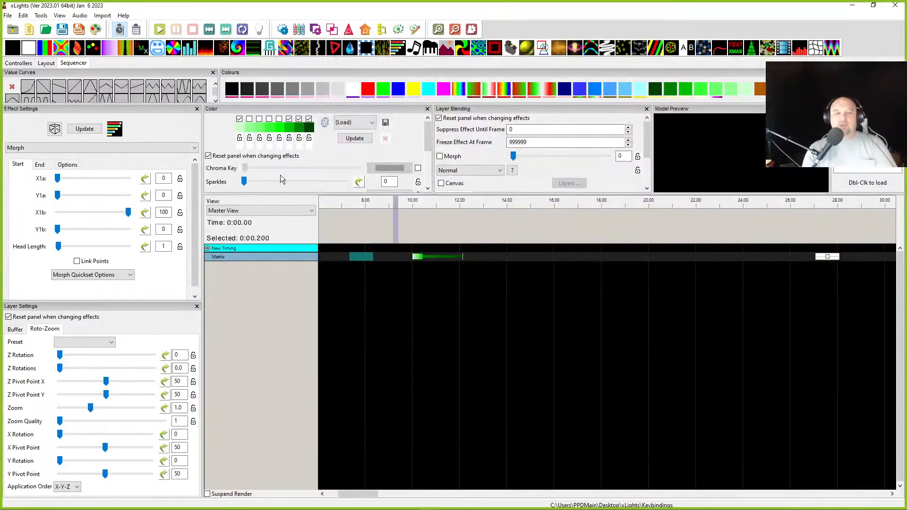
pyautogui.click(377, 233)
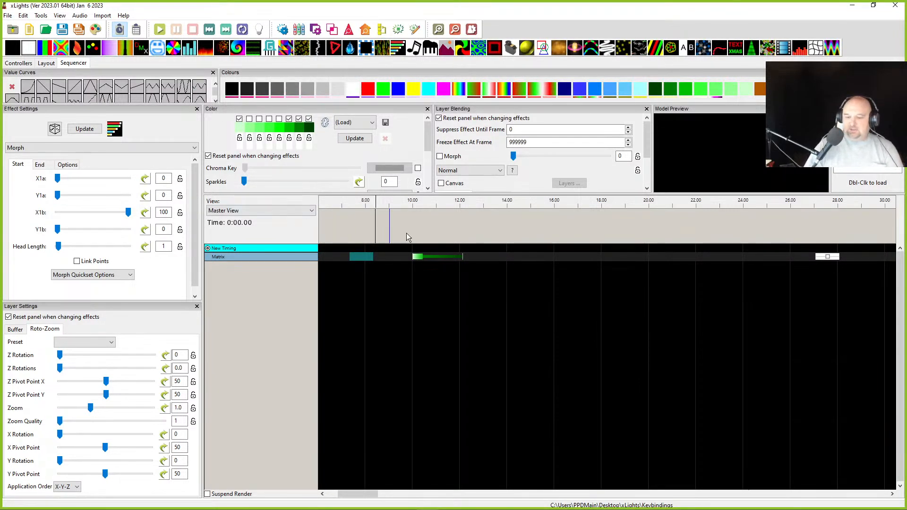
pyautogui.press('t')
pyautogui.click(437, 229)
pyautogui.press('t')
pyautogui.click(536, 231)
pyautogui.press('t')
pyautogui.click(624, 238)
pyautogui.press('t')
pyautogui.click(496, 226)
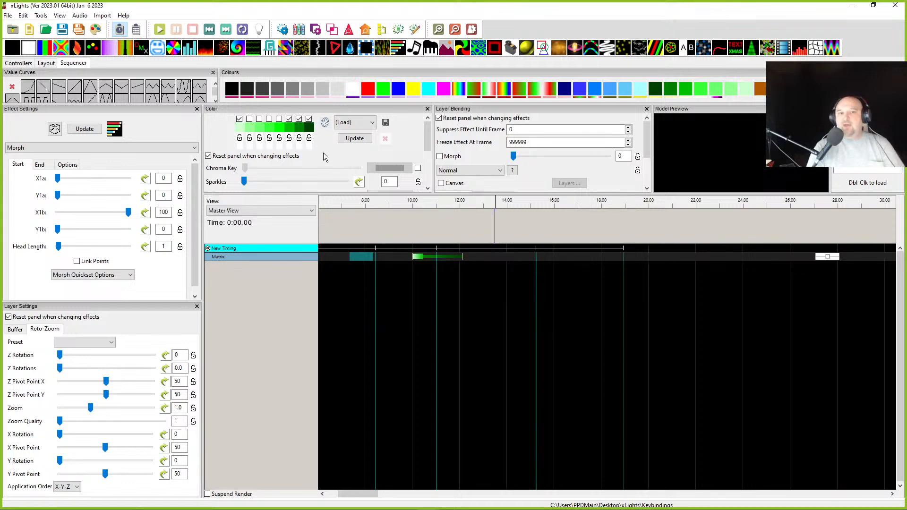
pyautogui.press('t')
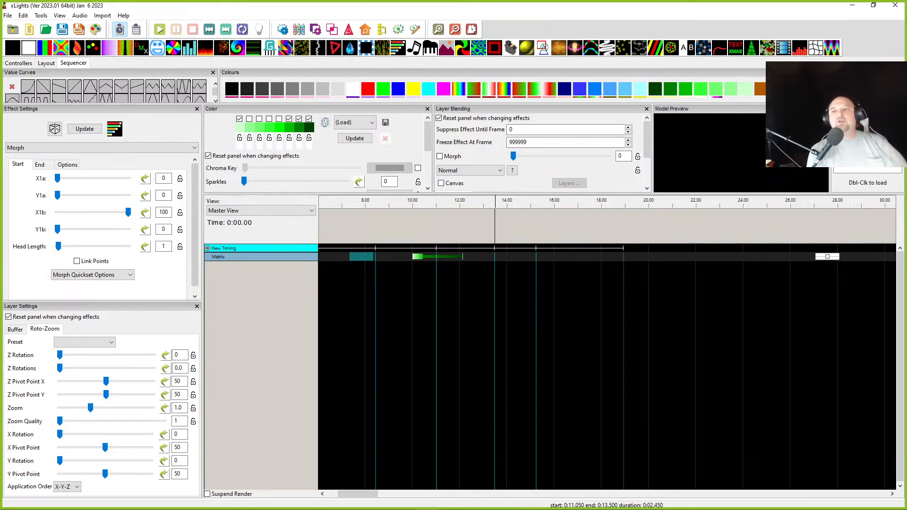
# Bring back the xlights_keybindings file in Notepad and compare the lowercase and uppercase s and t entries, including their shift attribute
pyautogui.moveTo(906, 104); pyautogui.dragTo(272, 30)
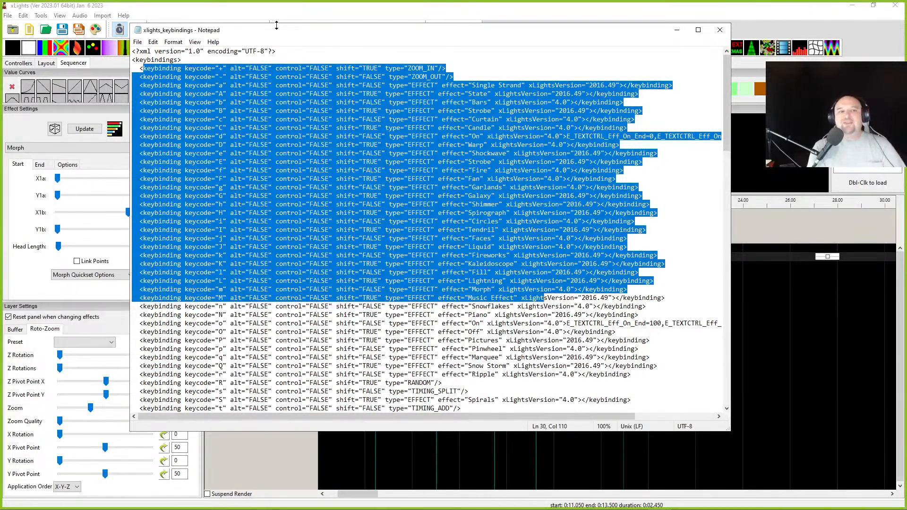
pyautogui.scroll(-2, 217, 337)
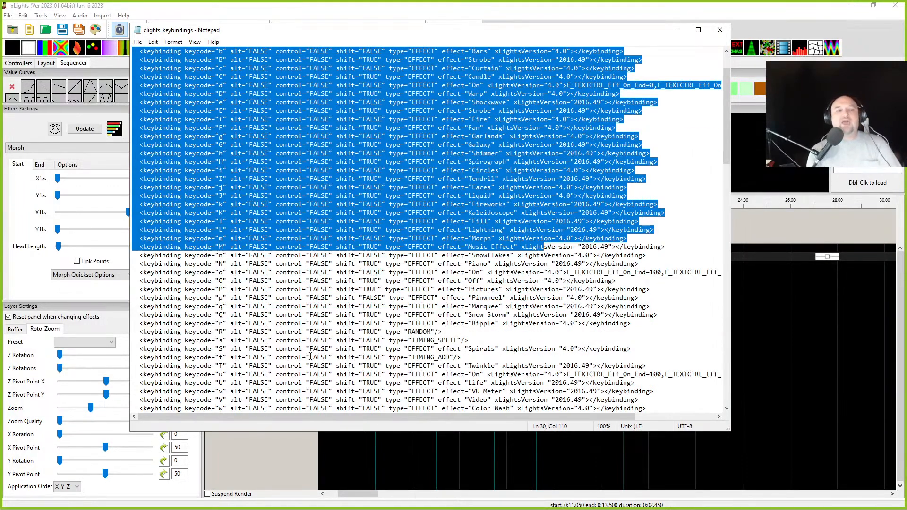
pyautogui.moveTo(197, 341); pyautogui.dragTo(460, 351)
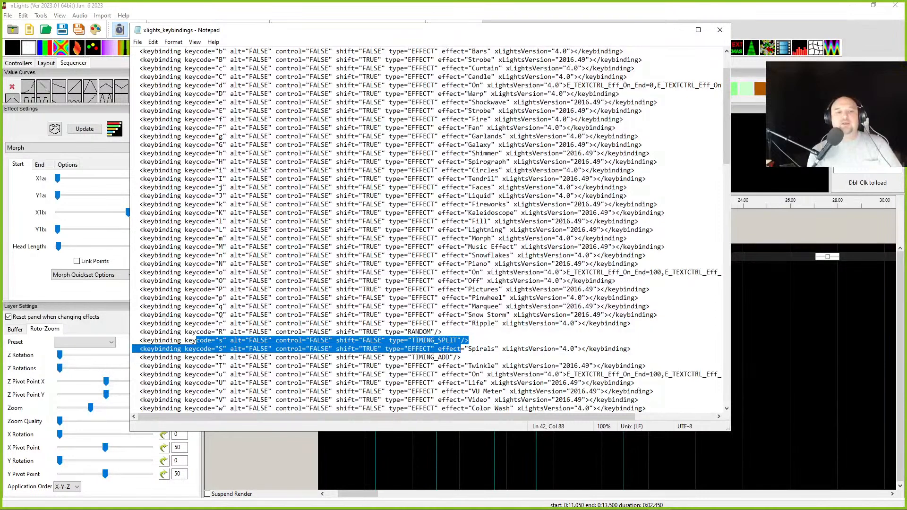
pyautogui.moveTo(188, 350); pyautogui.dragTo(506, 351)
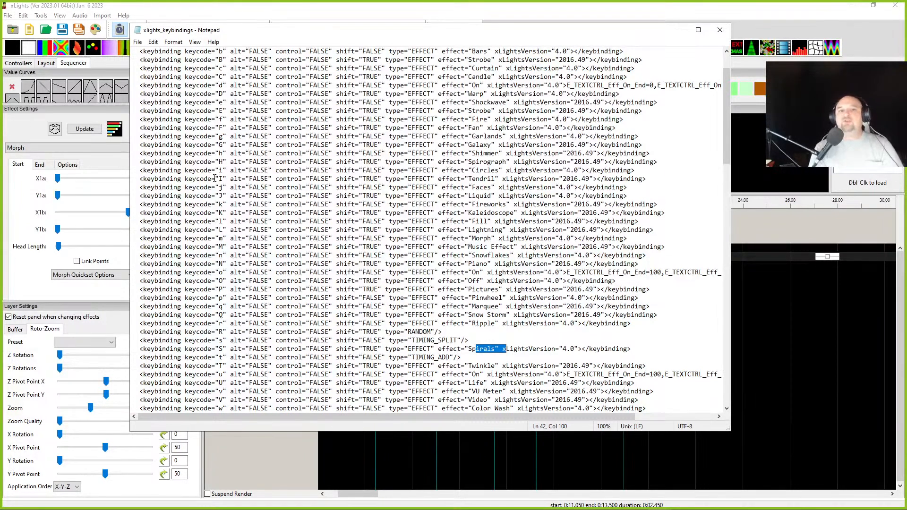
pyautogui.moveTo(341, 36); pyautogui.dragTo(569, 37)
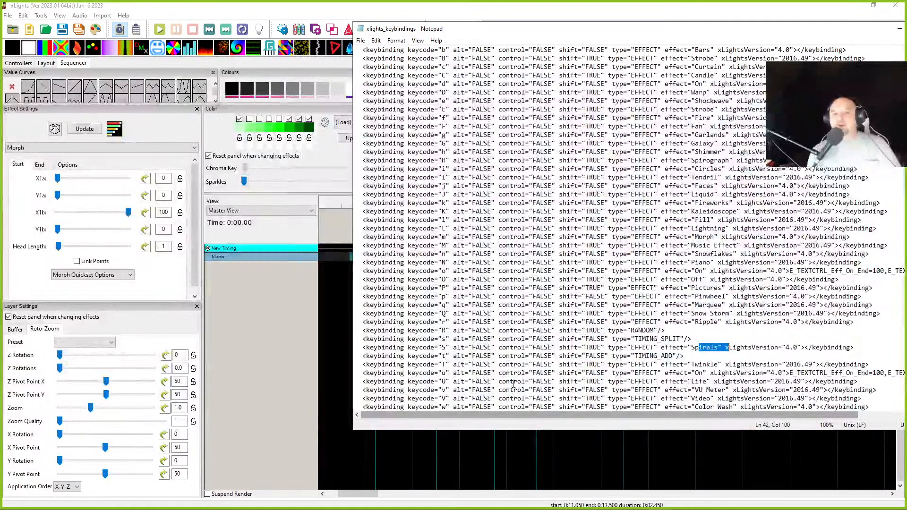
pyautogui.moveTo(446, 364); pyautogui.dragTo(708, 365)
pyautogui.click(707, 365)
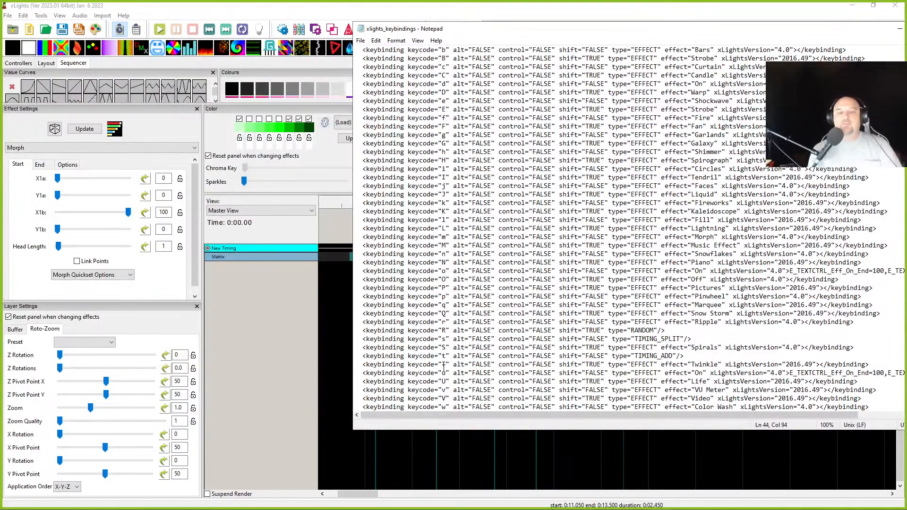
pyautogui.moveTo(442, 365); pyautogui.dragTo(468, 365)
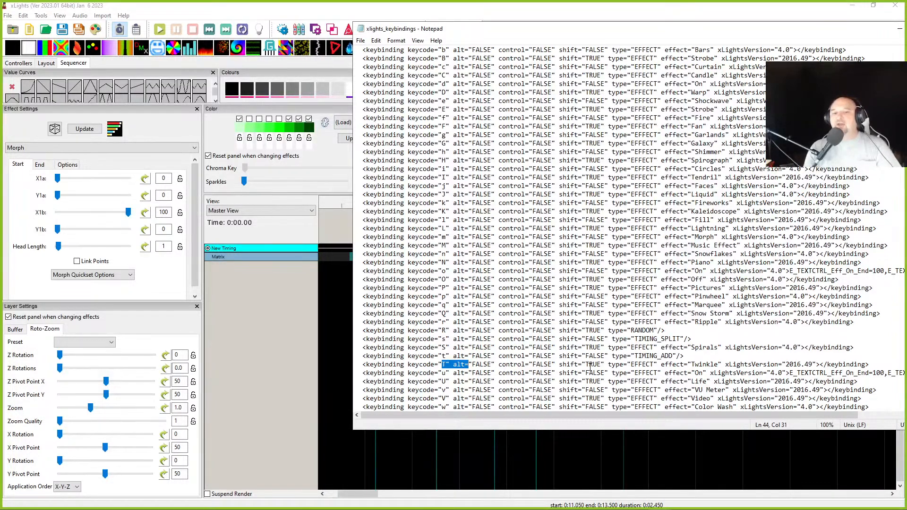
pyautogui.moveTo(586, 365); pyautogui.dragTo(601, 366)
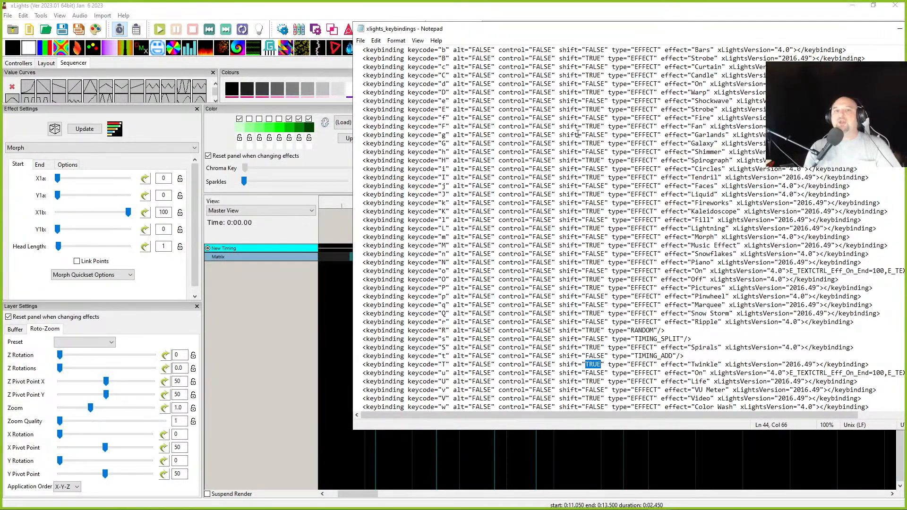
# Examine the shift attribute of TIMING_ADD and the control attributes of Twinkle and MARK_SPOT, and move Notepad off the sequencer
pyautogui.scroll(2, 578, 147)
pyautogui.scroll(-6, 601, 332)
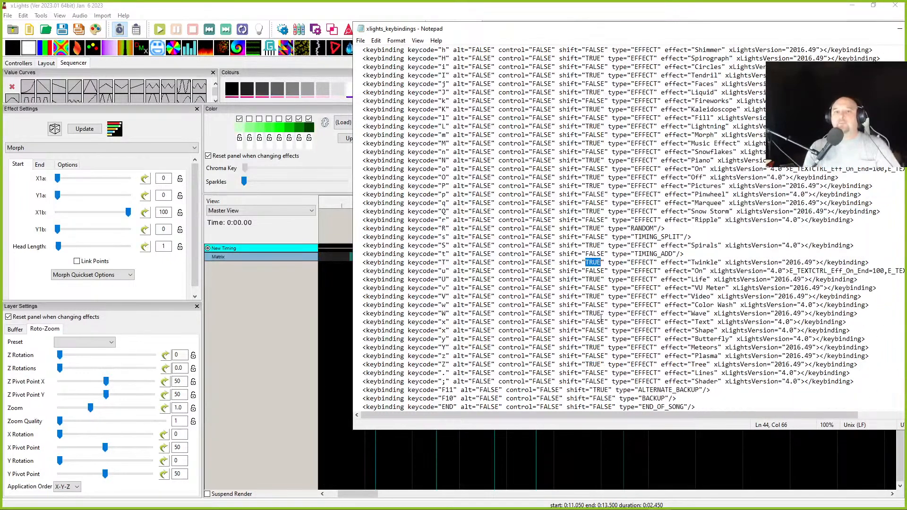
pyautogui.doubleClick(591, 254)
pyautogui.moveTo(496, 263); pyautogui.dragTo(554, 263)
pyautogui.scroll(-6, 541, 306)
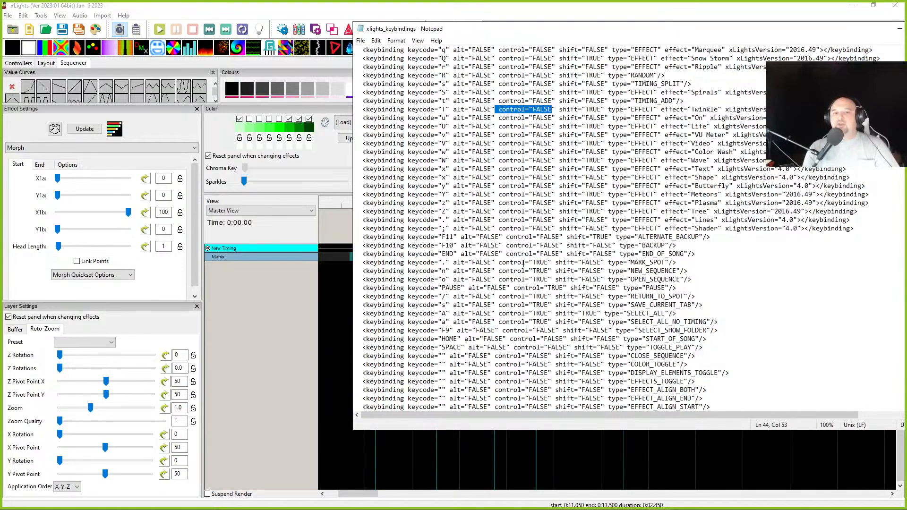
pyautogui.moveTo(495, 264); pyautogui.dragTo(552, 262)
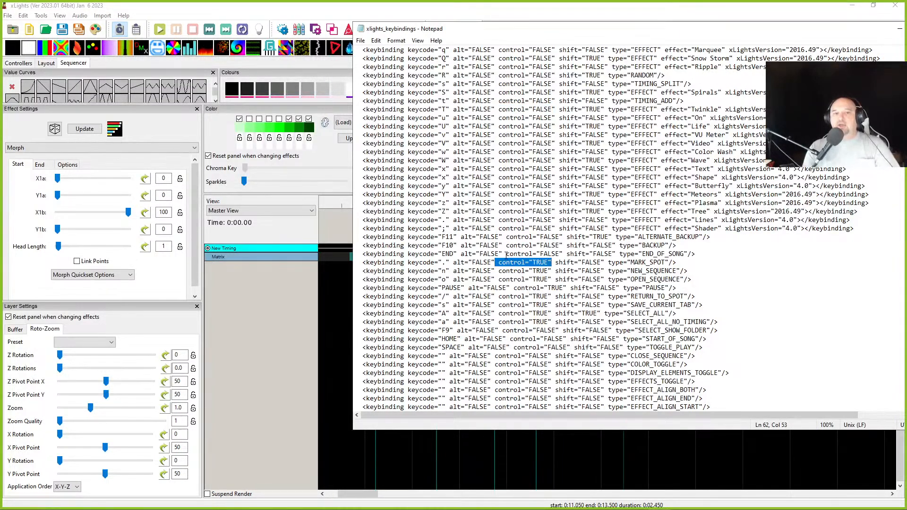
pyautogui.click(447, 263)
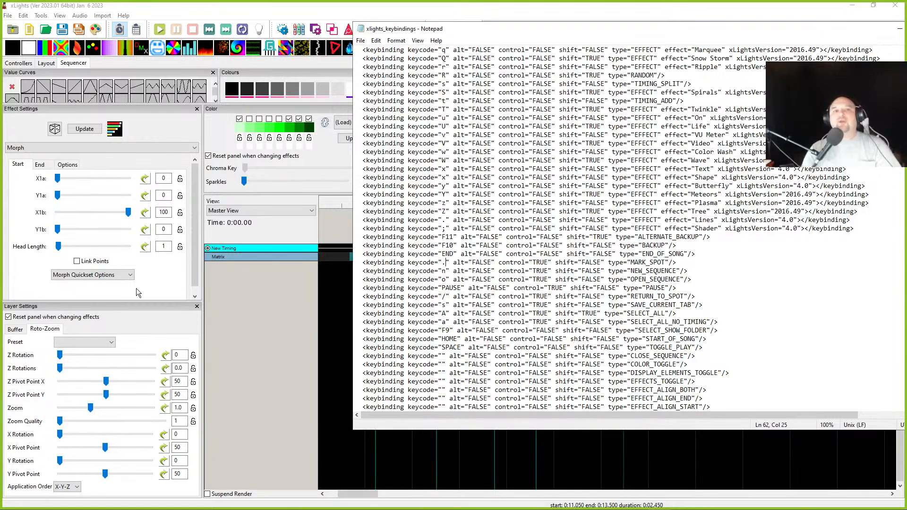
pyautogui.moveTo(472, 31); pyautogui.dragTo(906, 156)
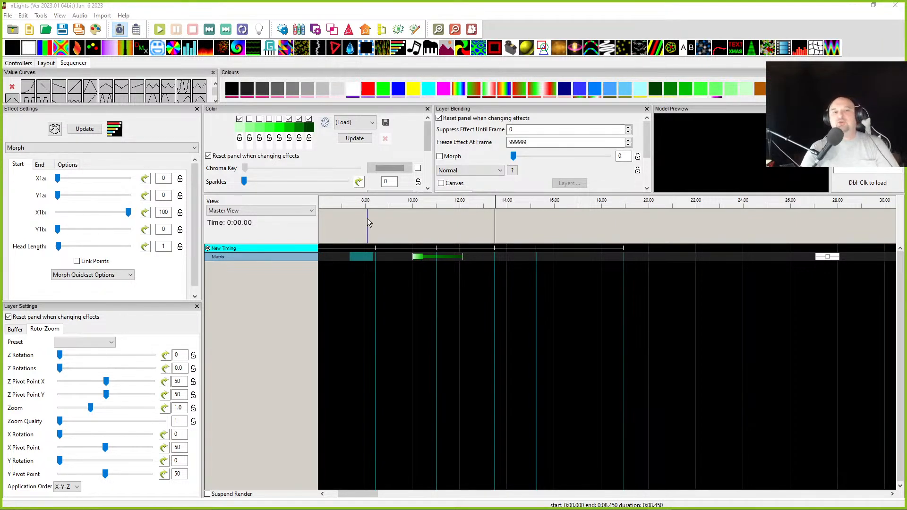
# Open the xLights key bindings editor and inspect the On effect binding at the end of the list
pyautogui.click(8, 15)
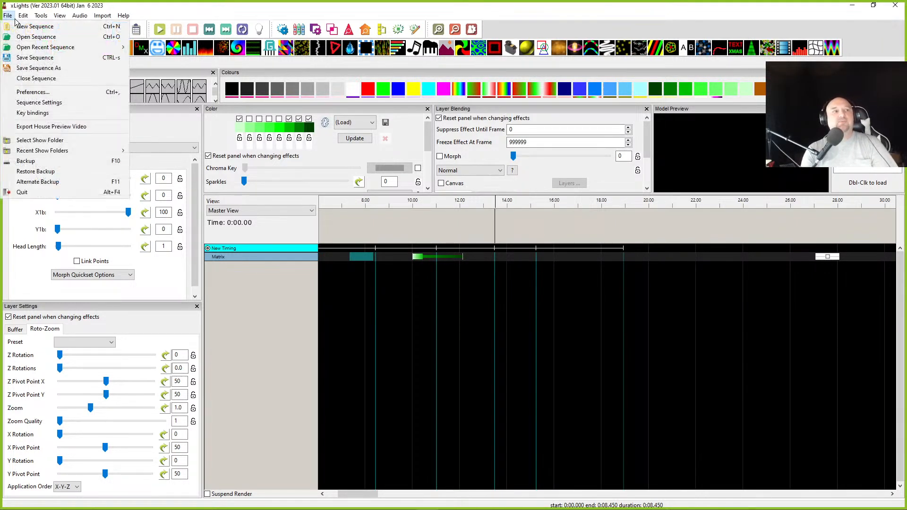
pyautogui.click(30, 113)
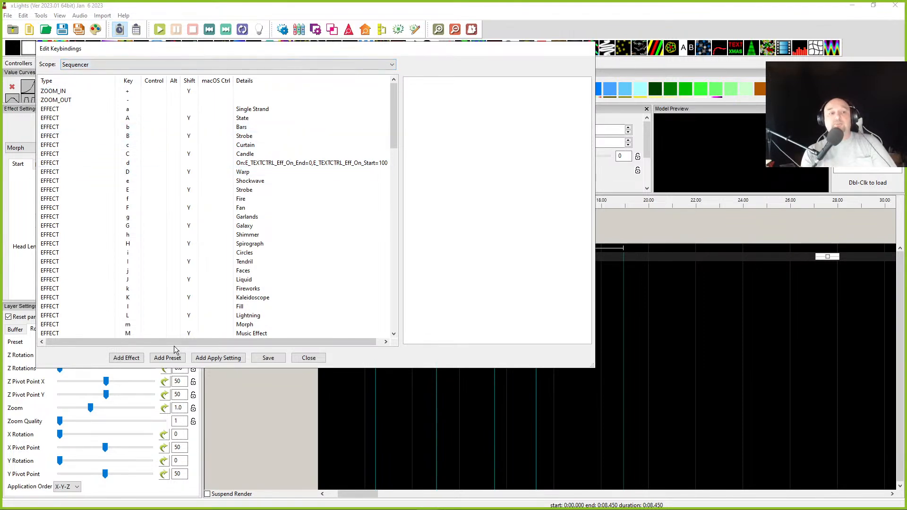
pyautogui.scroll(-20, 120, 264)
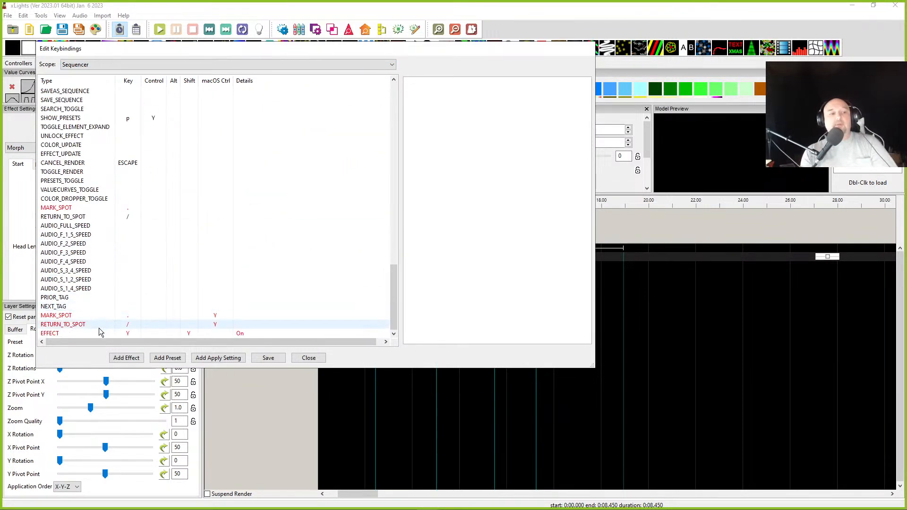
pyautogui.click(78, 333)
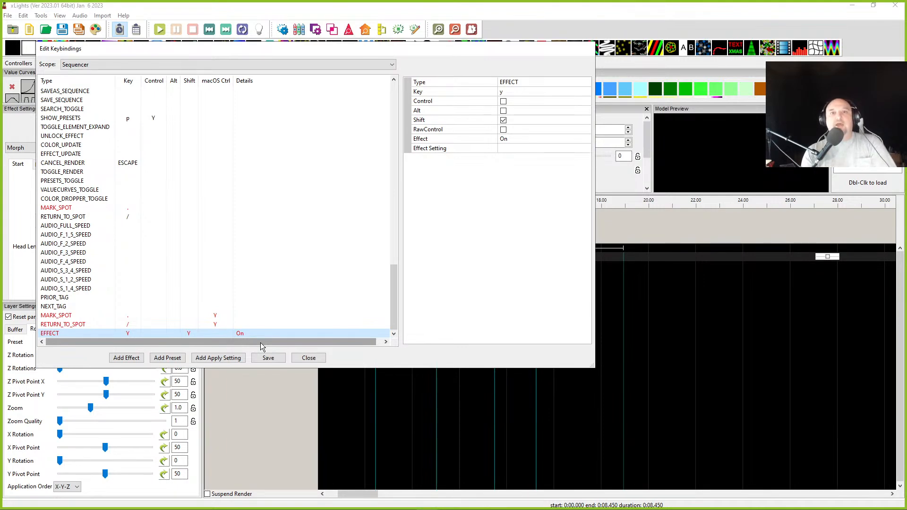
pyautogui.moveTo(368, 52); pyautogui.dragTo(440, 107)
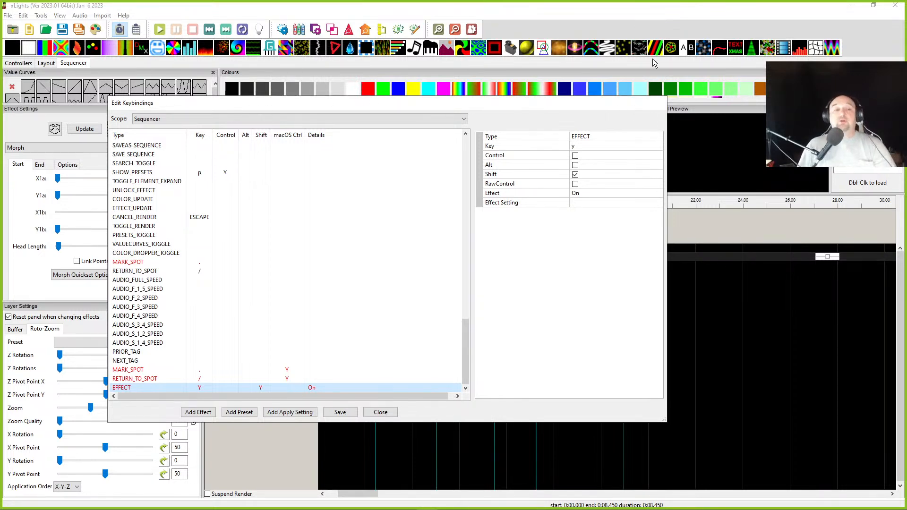
# Find the Meteors binding that shares key y with Shift, inspect its settings, and close the key bindings editor
pyautogui.scroll(20, 175, 251)
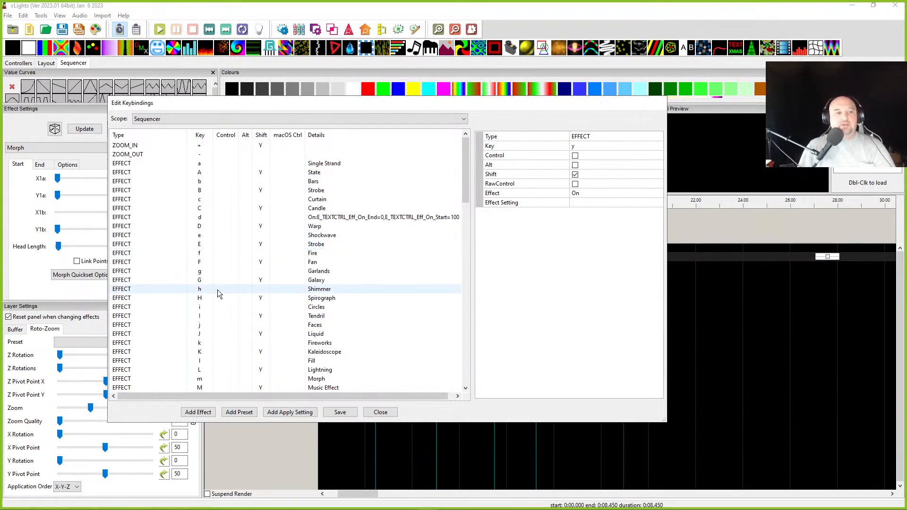
pyautogui.scroll(-6, 203, 325)
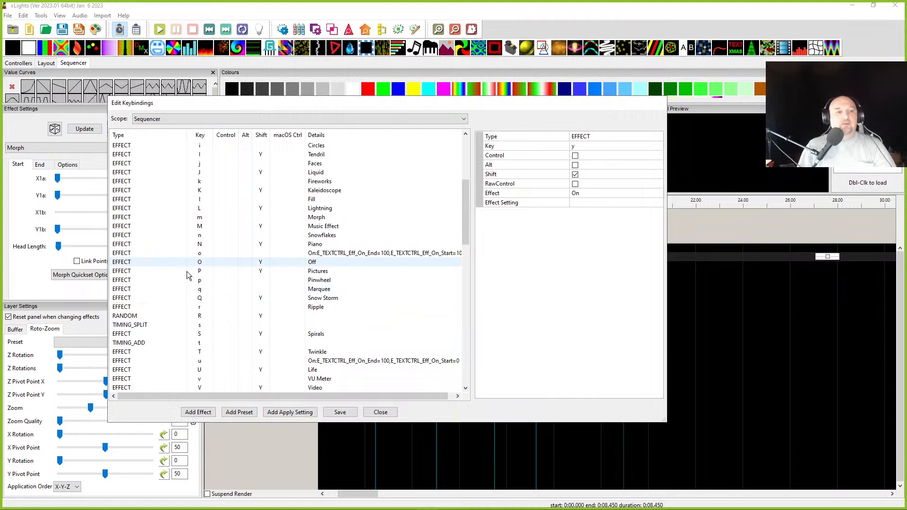
pyautogui.scroll(-4, 201, 304)
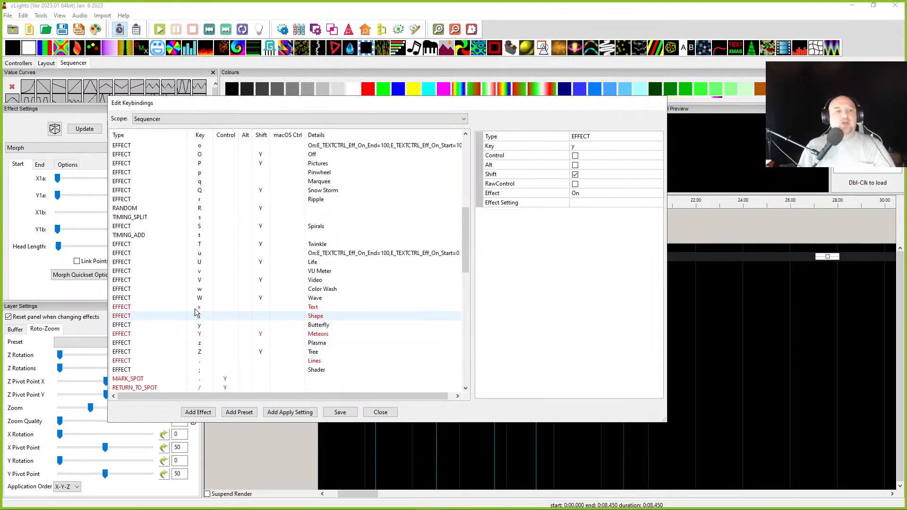
pyautogui.click(198, 335)
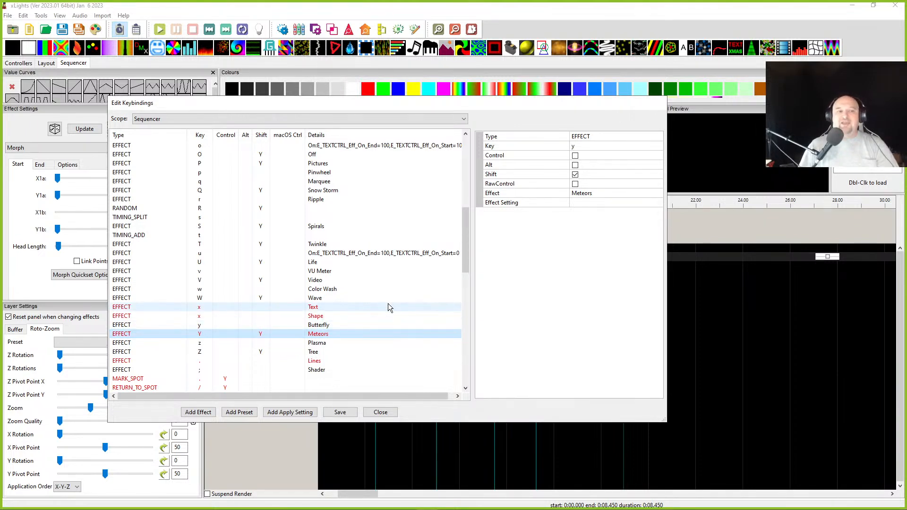
pyautogui.click(376, 420)
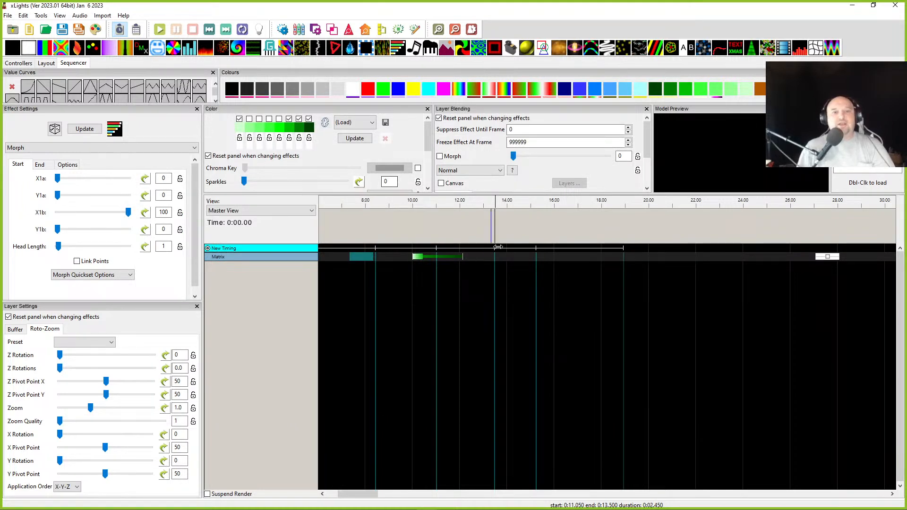
# Use a key binding to place a Meteors effect on the Matrix row between 13.5 and 15.25 seconds, and delete it
pyautogui.click(513, 256)
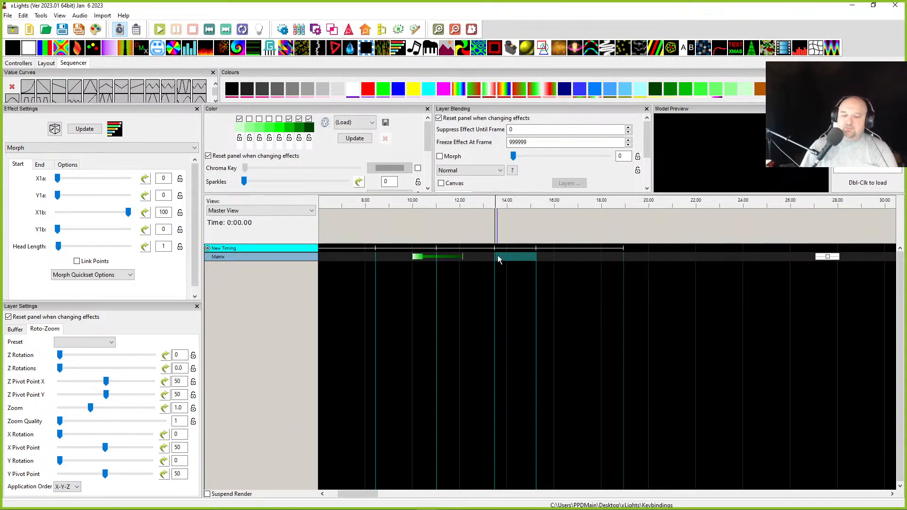
pyautogui.hotkey('shift', 'm')
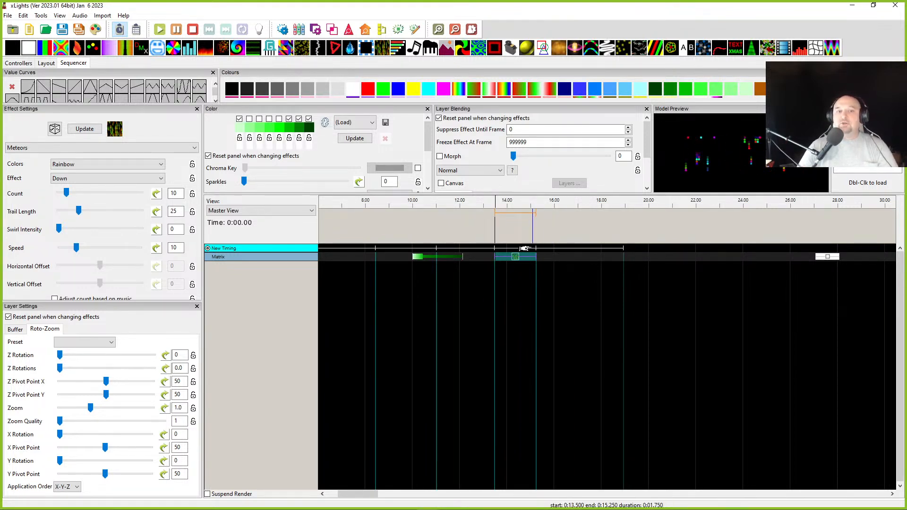
pyautogui.press('Delete')
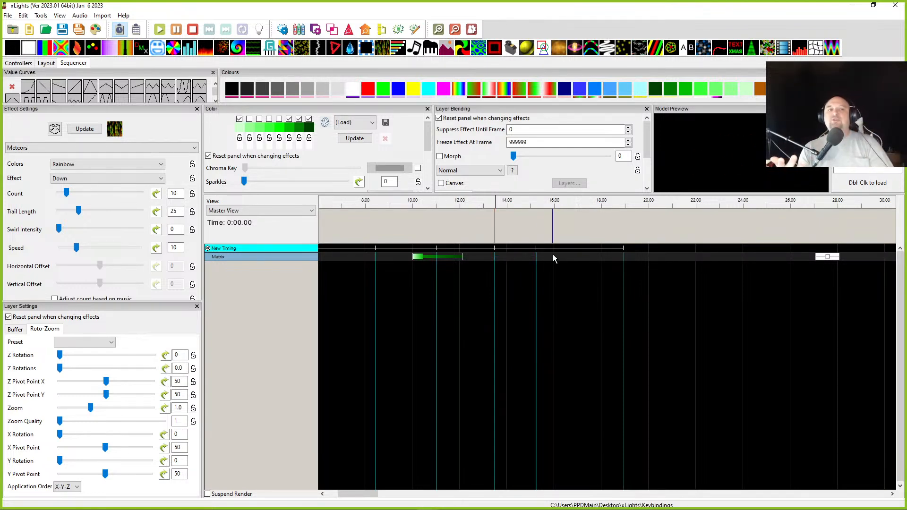
# Open the read-only list of key bindings, read through all its entries including the duplicate Shift+Y effects, and close it
pyautogui.click(122, 17)
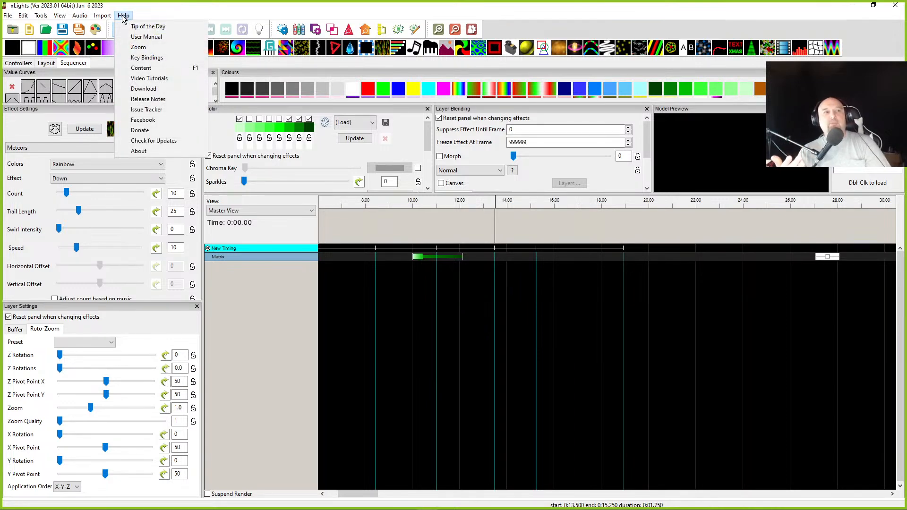
pyautogui.click(143, 57)
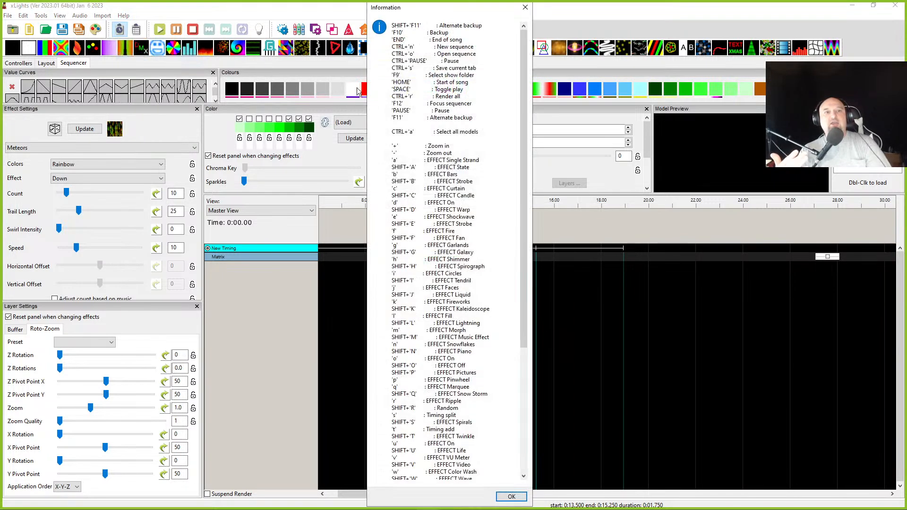
pyautogui.moveTo(526, 44); pyautogui.dragTo(529, 265)
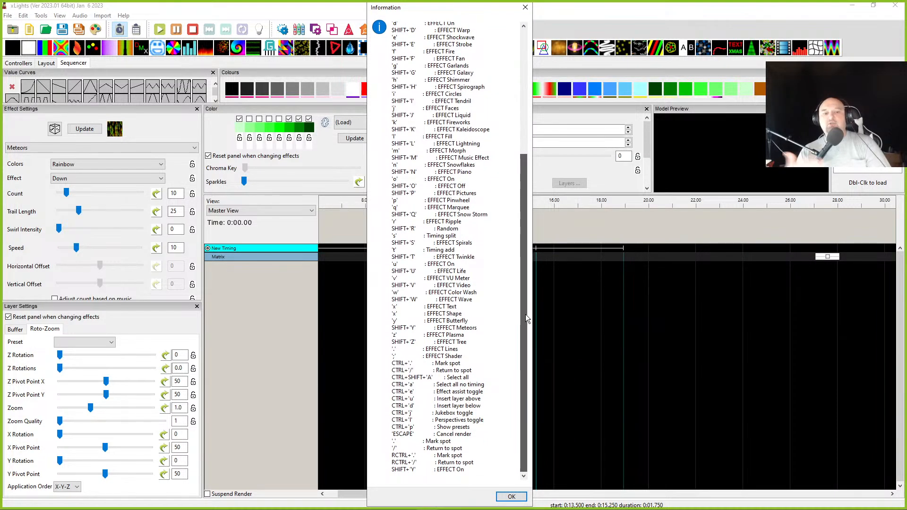
pyautogui.moveTo(524, 171); pyautogui.dragTo(522, 48)
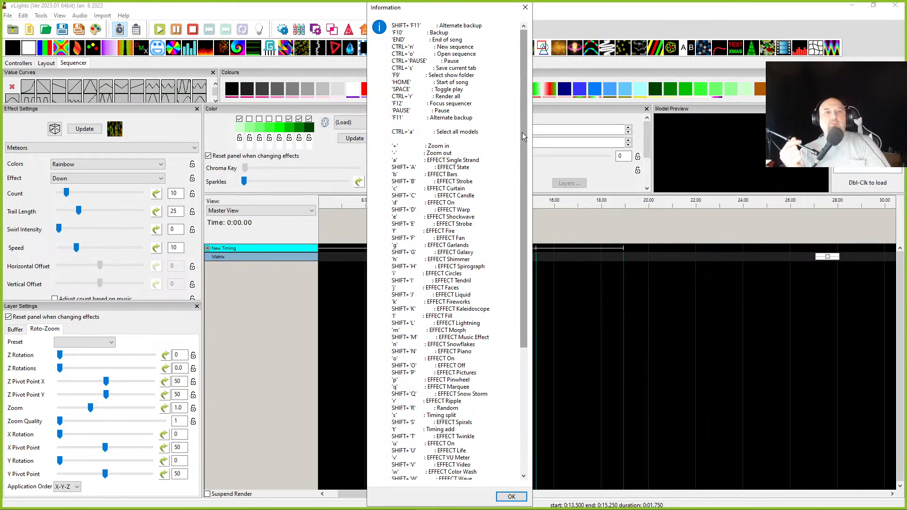
pyautogui.moveTo(526, 118)
pyautogui.mouseDown()
pyautogui.moveTo(521, 298)
pyautogui.moveTo(523, 137)
pyautogui.moveTo(512, 128)
pyautogui.mouseUp()
pyautogui.scroll(-10, 511, 138)
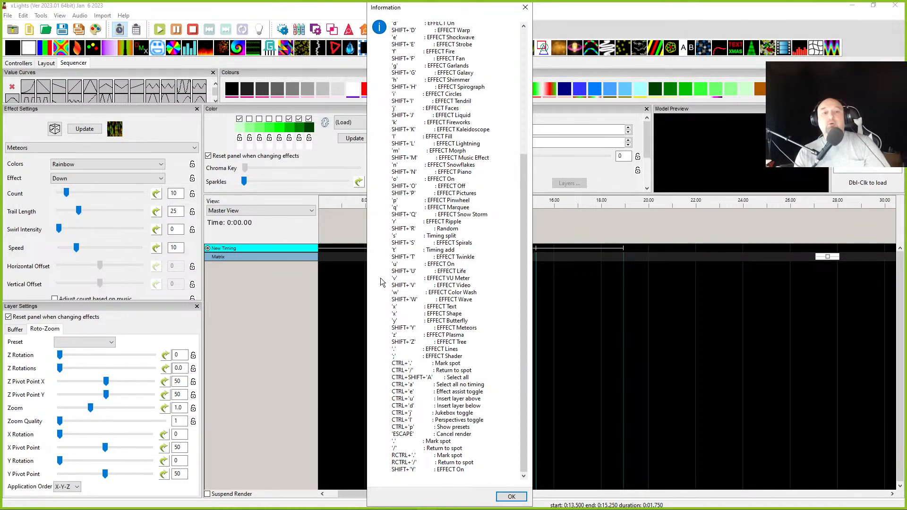
pyautogui.click(512, 497)
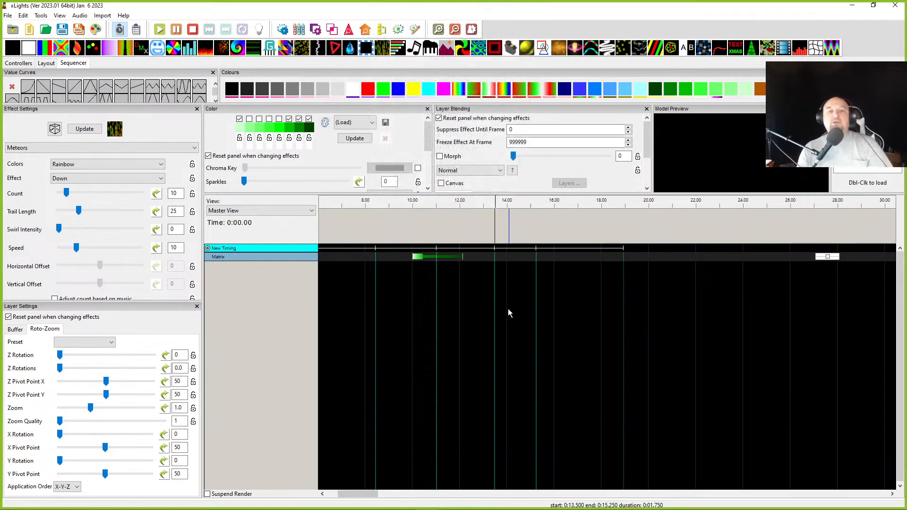
# Use a key binding to place a VU Meter effect on the Matrix row between 13.5 and 15.25 seconds, and delete it
pyautogui.press('v')
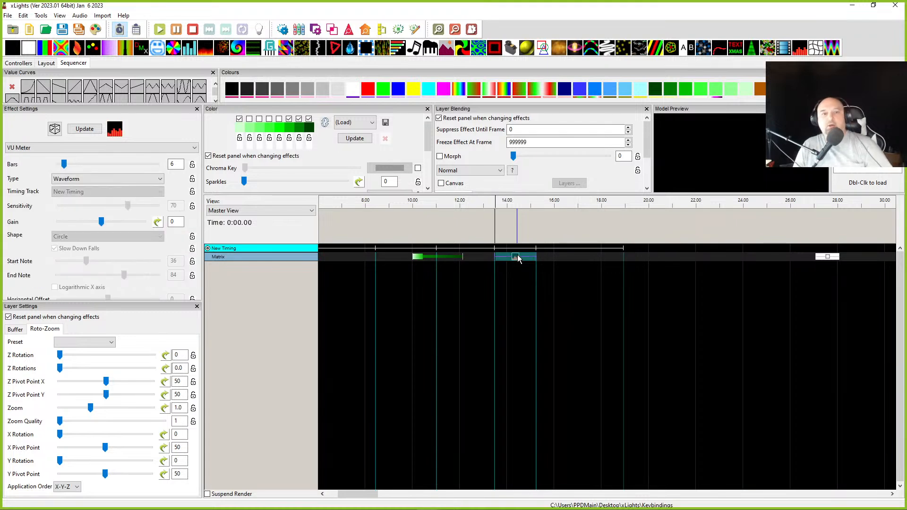
pyautogui.click(511, 340)
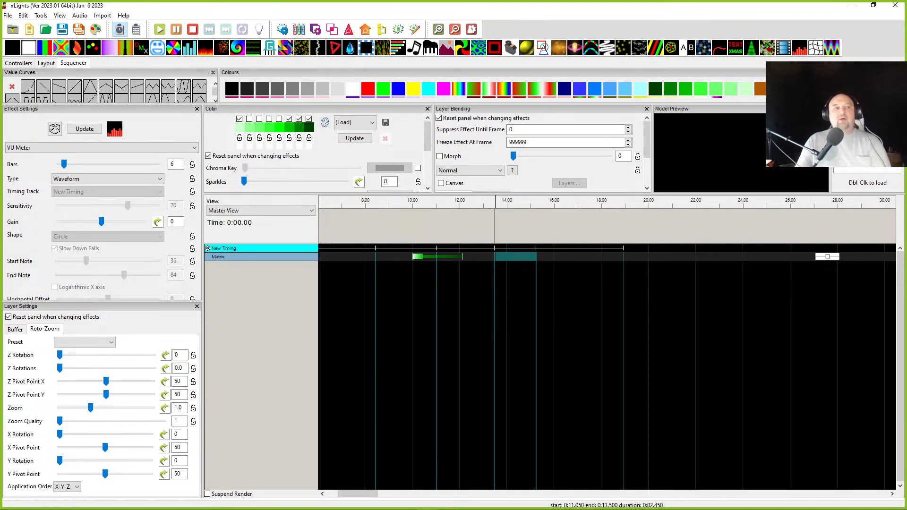
# Open the key bindings editor and inspect the conflicting On effect binding at the end of the Sequencer list
pyautogui.click(8, 15)
pyautogui.click(26, 113)
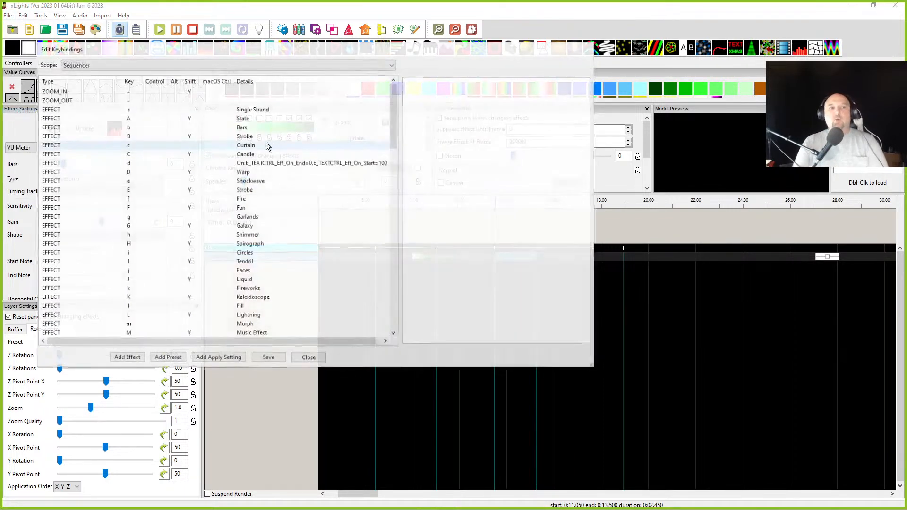
pyautogui.scroll(-15, 200, 218)
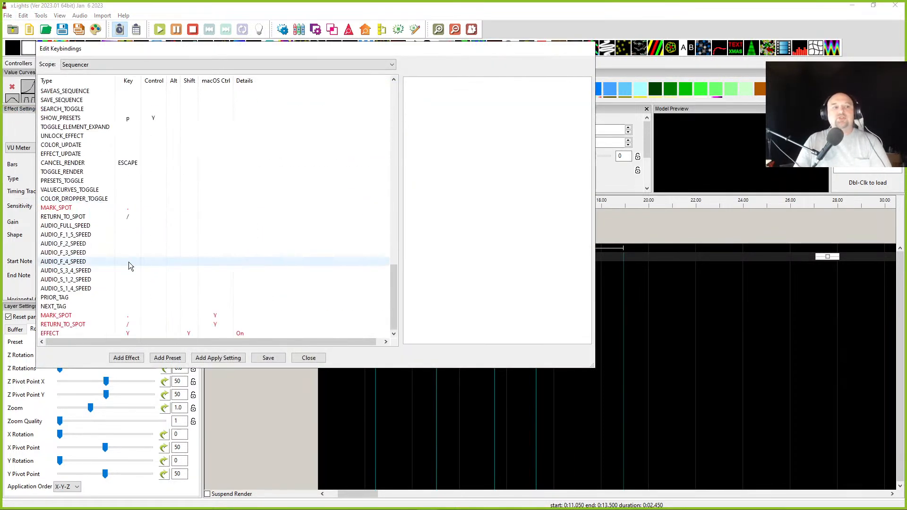
pyautogui.click(50, 334)
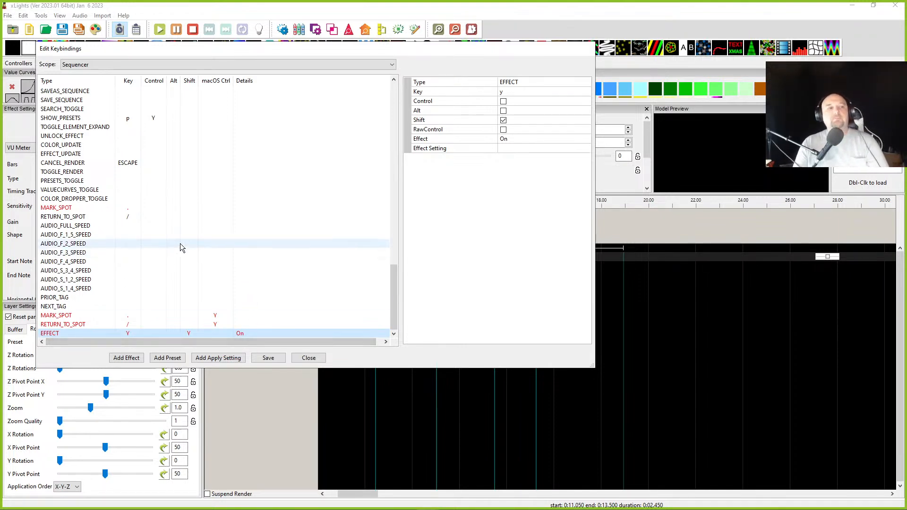
# Inspect the settings of the Galaxy binding and the On binding assigned to key o, and close the key bindings editor
pyautogui.scroll(10, 186, 247)
pyautogui.scroll(8, 132, 184)
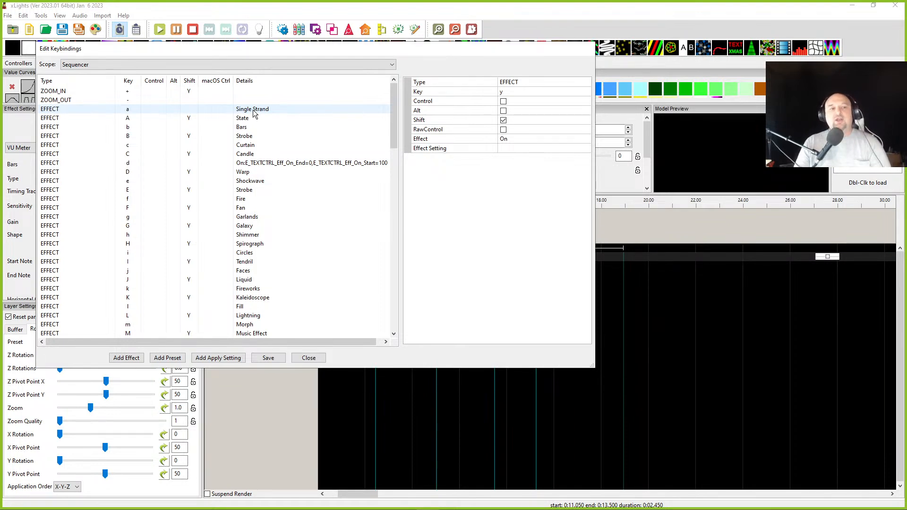
pyautogui.click(246, 227)
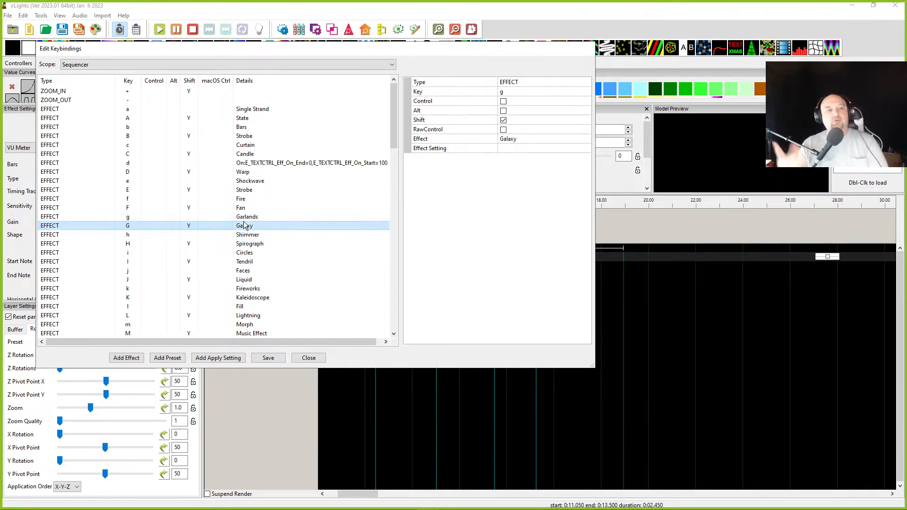
pyautogui.scroll(-6, 260, 290)
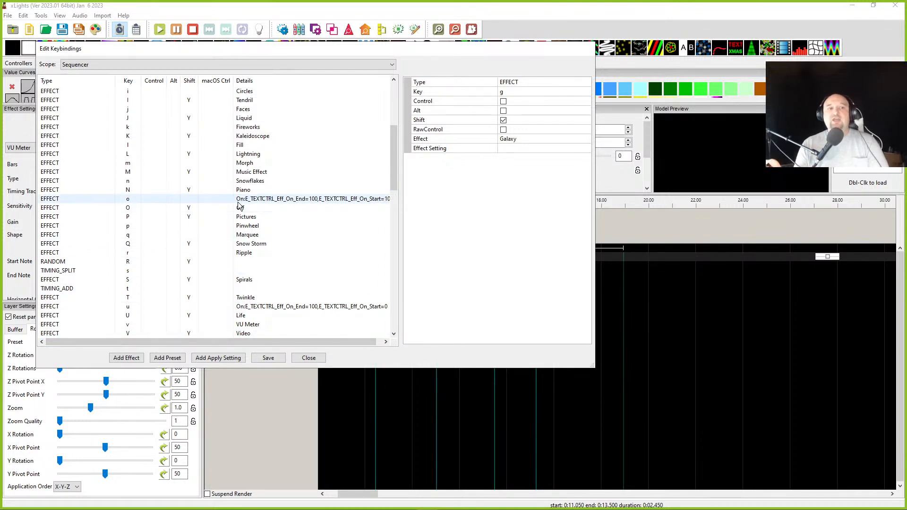
pyautogui.click(223, 200)
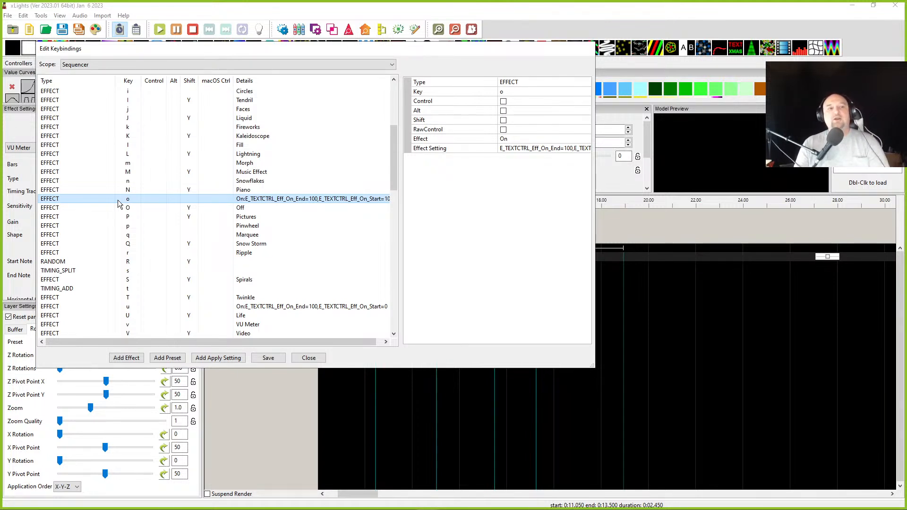
pyautogui.click(309, 358)
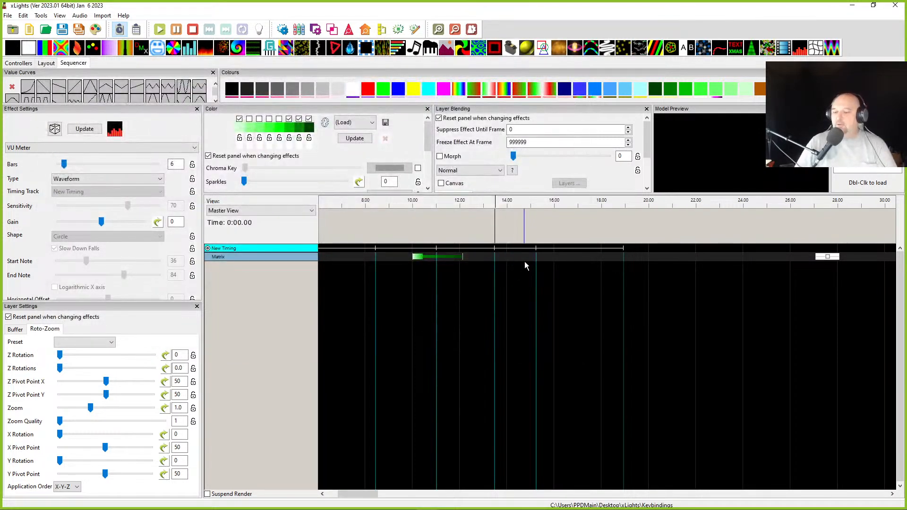
# Use key bindings to place an On effect at 13.5–15.25 seconds and an Off effect at 15.25–18.95 seconds on the Matrix row
pyautogui.press('o')
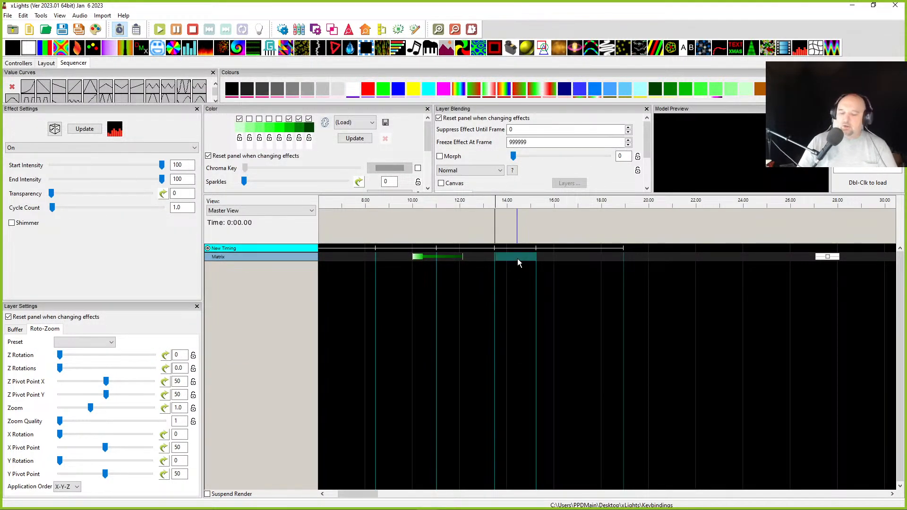
pyautogui.click(518, 259)
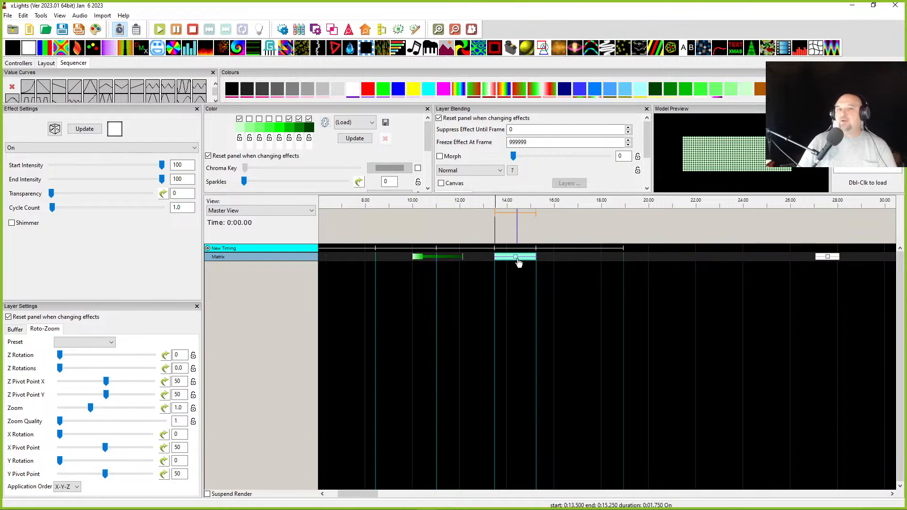
pyautogui.click(557, 260)
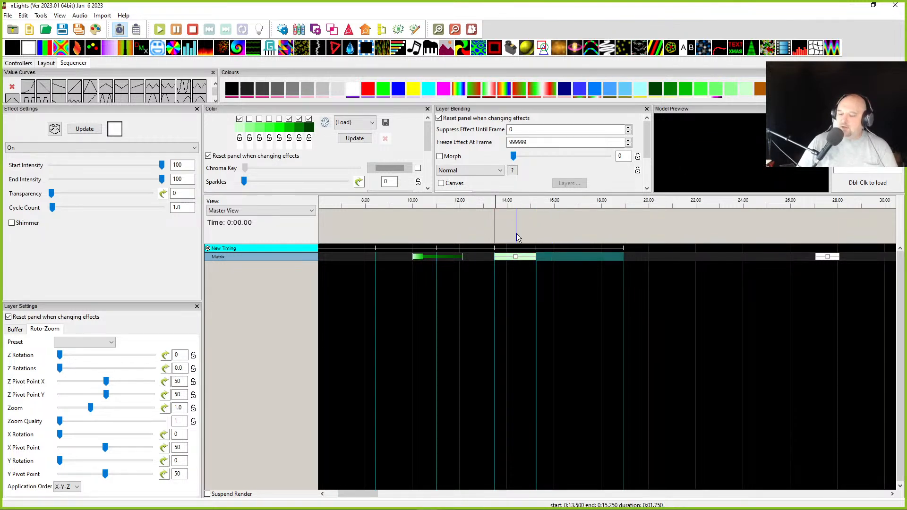
pyautogui.hotkey('shift', 'o')
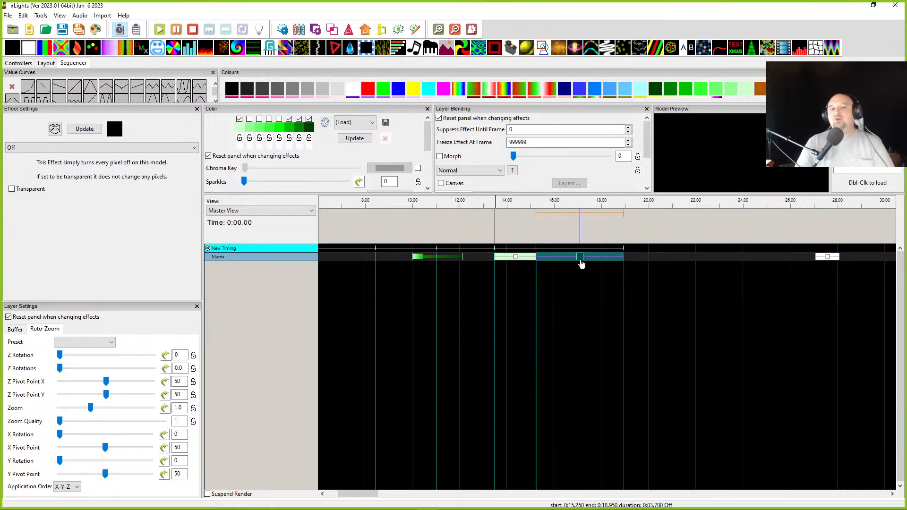
pyautogui.click(582, 263)
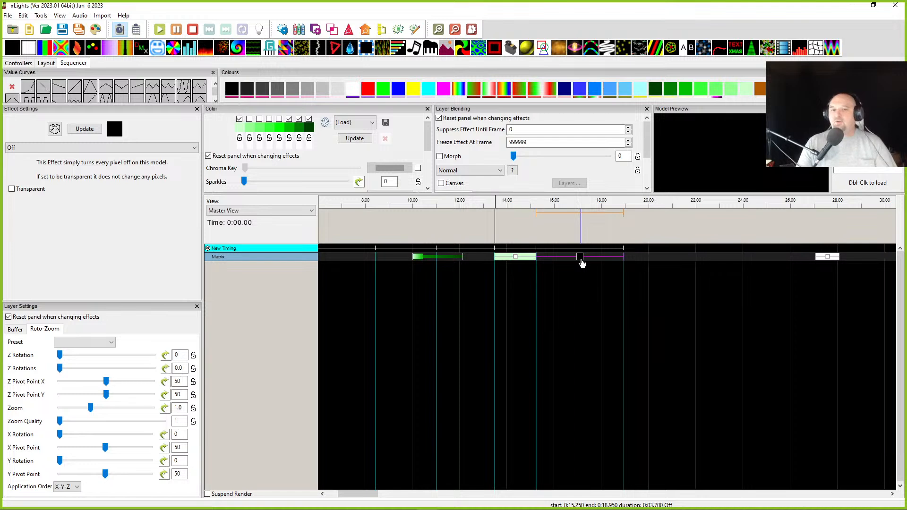
# Delete the Off and On effects from the Matrix row and select its empty cell between 13.5 and 15.25 seconds
pyautogui.press('Delete')
pyautogui.click(529, 259)
pyautogui.moveTo(529, 260); pyautogui.dragTo(509, 259)
pyautogui.press('Delete')
pyautogui.click(513, 258)
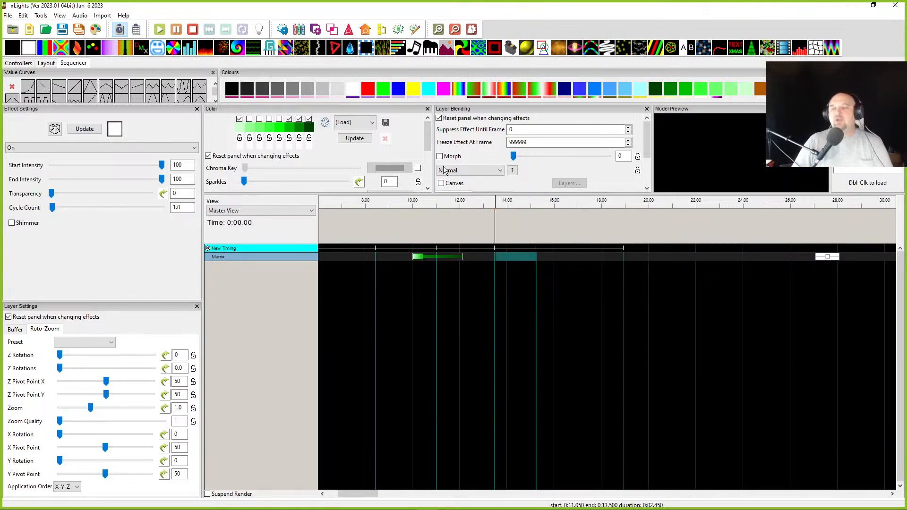
# Use a key binding to place an On effect fading from intensity 100 to 0 in the selected Matrix cell, and delete it
pyautogui.moveTo(444, 170)
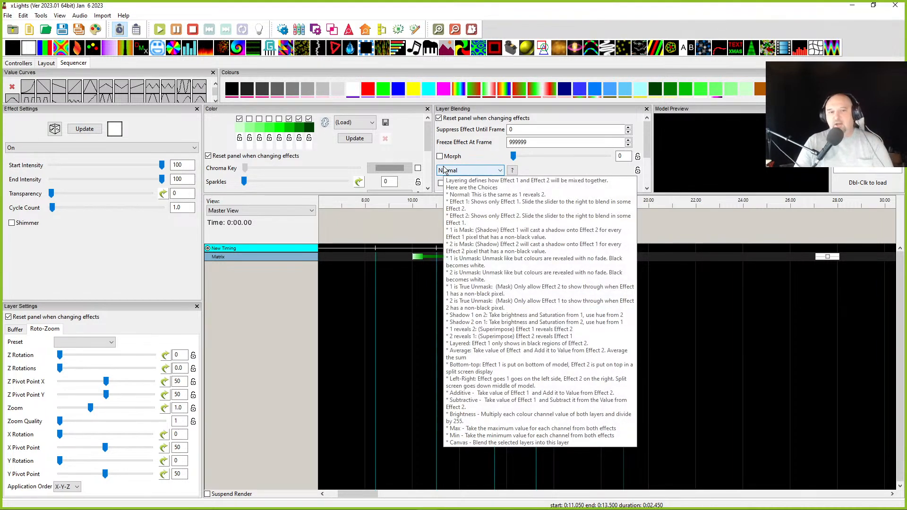
pyautogui.press('d')
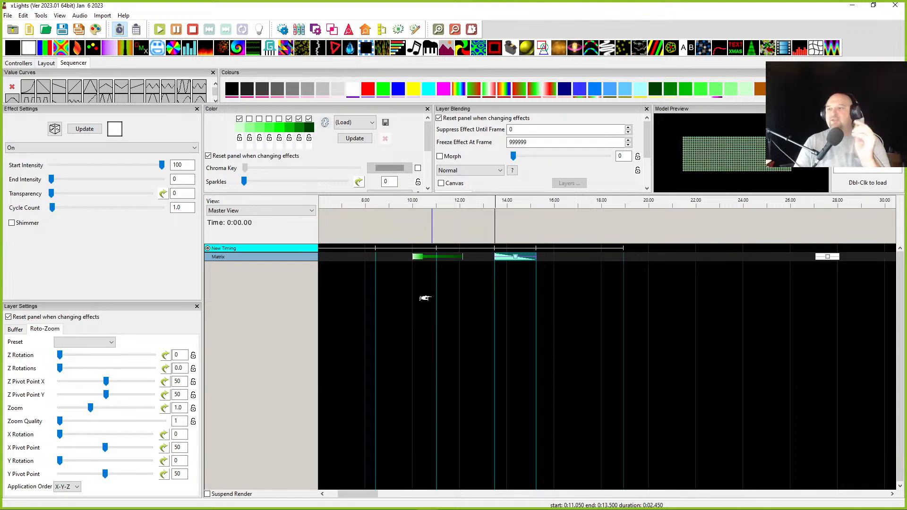
pyautogui.click(517, 258)
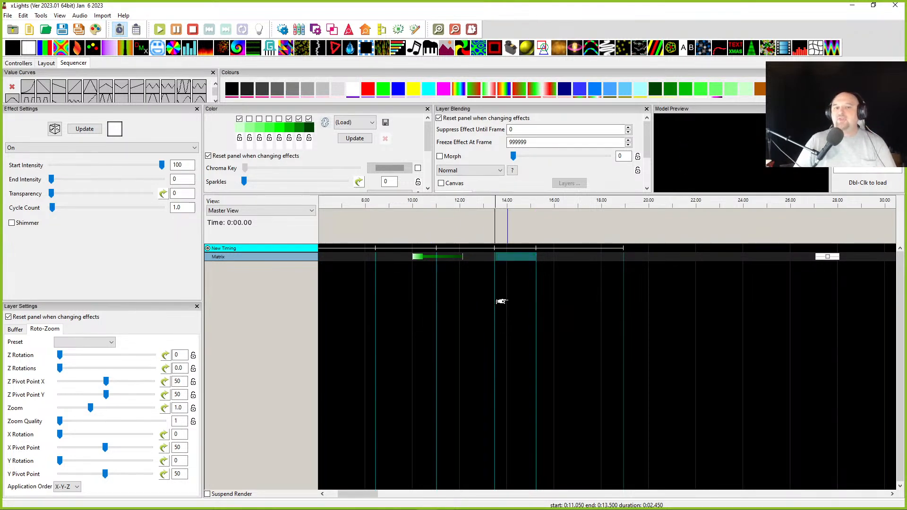
# Use key bindings to place an On effect rising from 0 to 100 on Matrix, followed by one falling from 100 to 0
pyautogui.press('u')
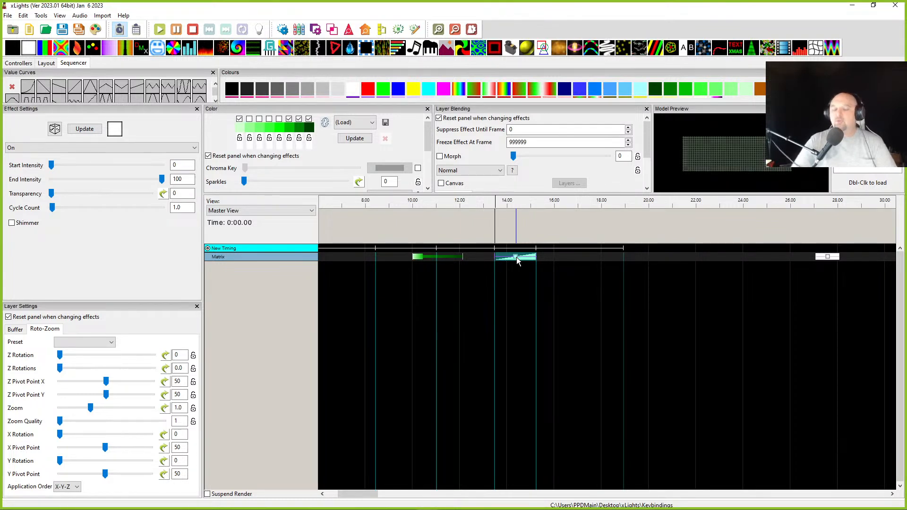
pyautogui.click(546, 254)
pyautogui.press('d')
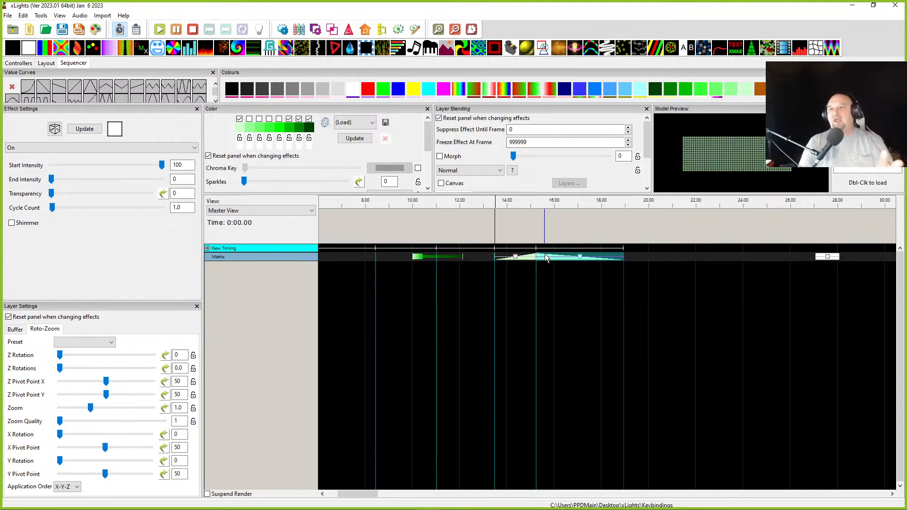
# Delete the rising and falling On effects from the Matrix row and reselect the cell starting at 13.5 seconds
pyautogui.click(510, 260)
pyautogui.press('Delete')
pyautogui.moveTo(510, 260); pyautogui.dragTo(563, 259)
pyautogui.press('Delete')
pyautogui.click(506, 257)
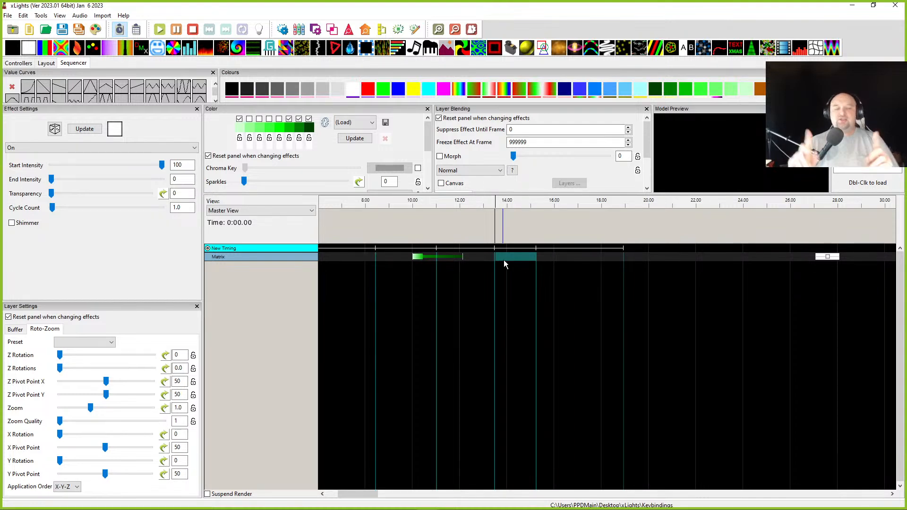
# Reopen the key bindings editor, move its window clear of the taskbar, and review the Sequencer bindings down to the end and back
pyautogui.click(8, 15)
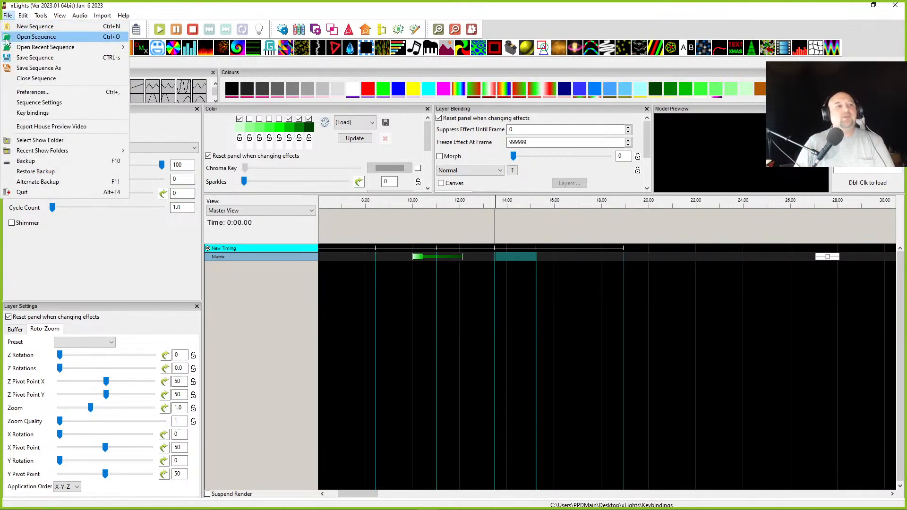
pyautogui.click(25, 115)
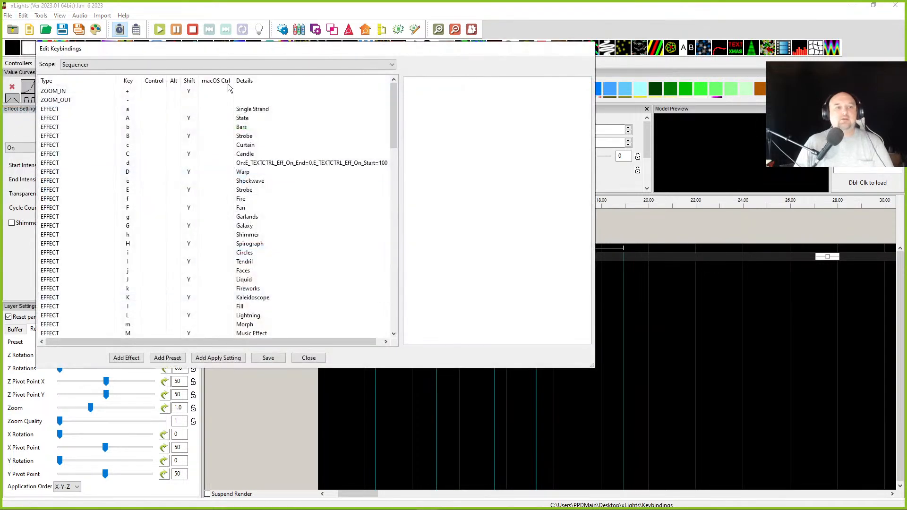
pyautogui.moveTo(211, 52); pyautogui.dragTo(350, 35)
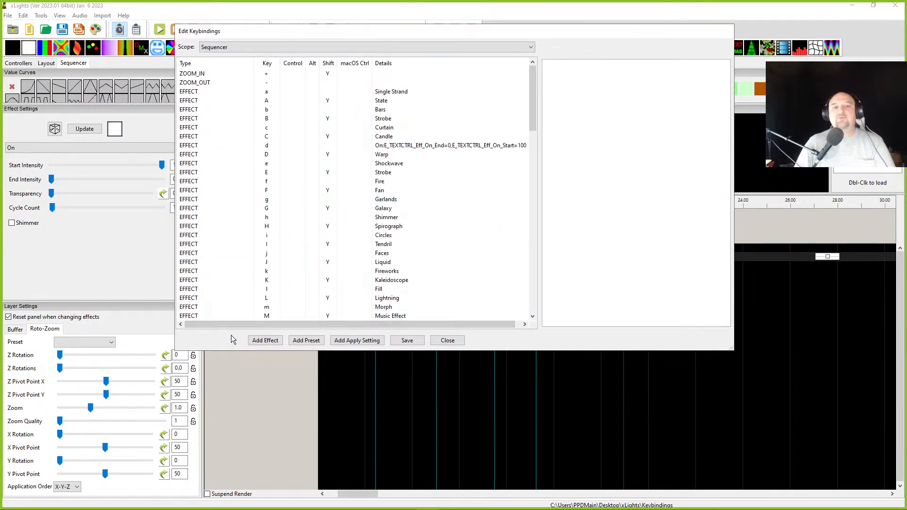
pyautogui.moveTo(372, 35); pyautogui.dragTo(253, 21)
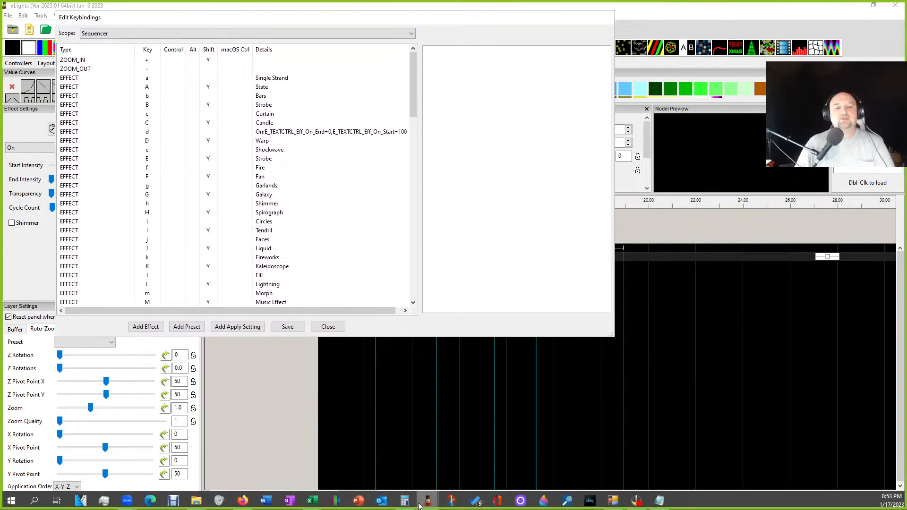
pyautogui.moveTo(428, 501)
pyautogui.click(477, 472)
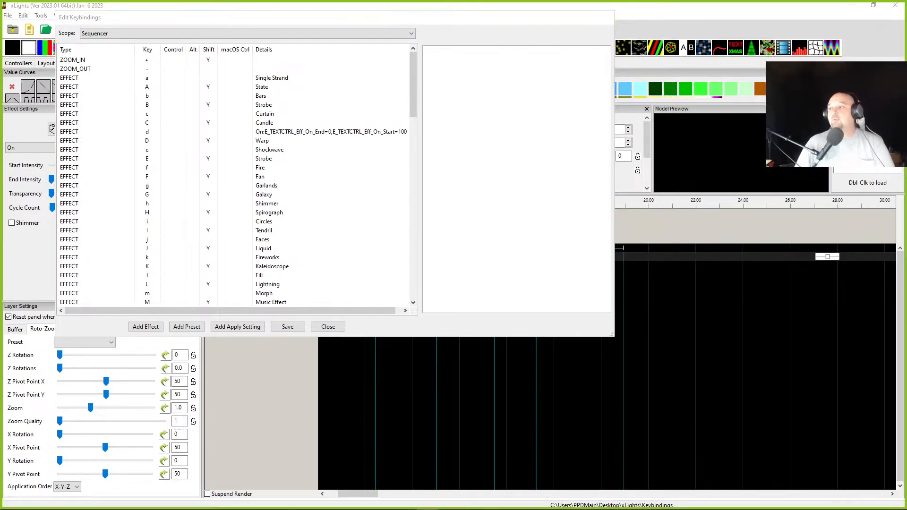
pyautogui.scroll(-20, 237, 191)
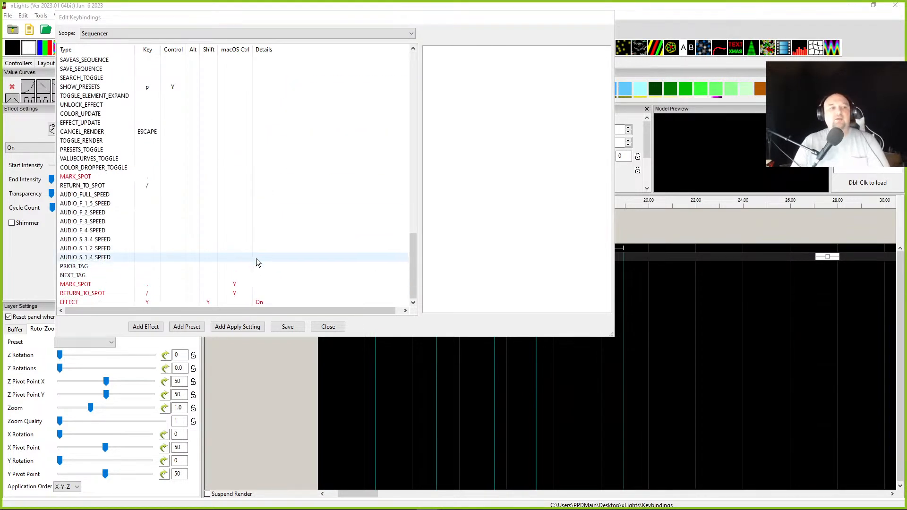
pyautogui.scroll(20, 225, 197)
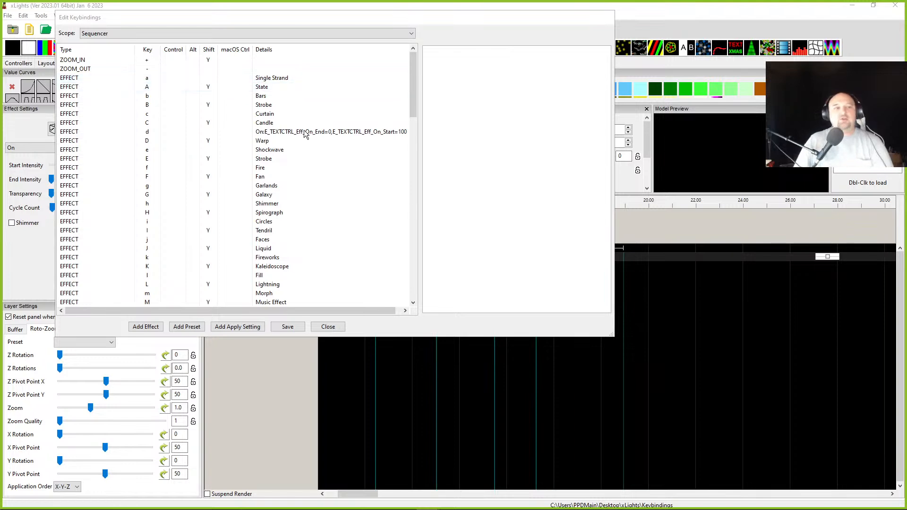
# Add a blank preset key binding to the Sequencer scope, check which presets it offers, and close the key bindings editor
pyautogui.scroll(-6, 290, 98)
pyautogui.scroll(-4, 175, 294)
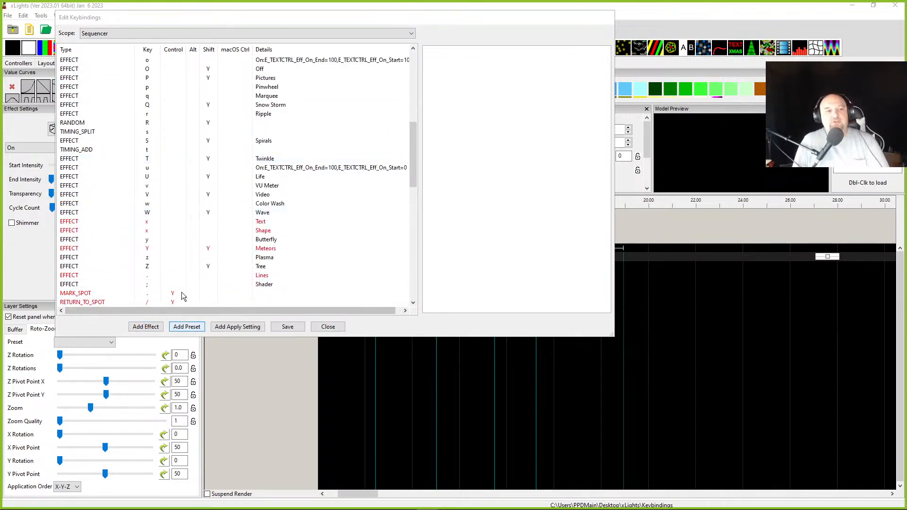
pyautogui.scroll(-15, 173, 284)
pyautogui.click(185, 328)
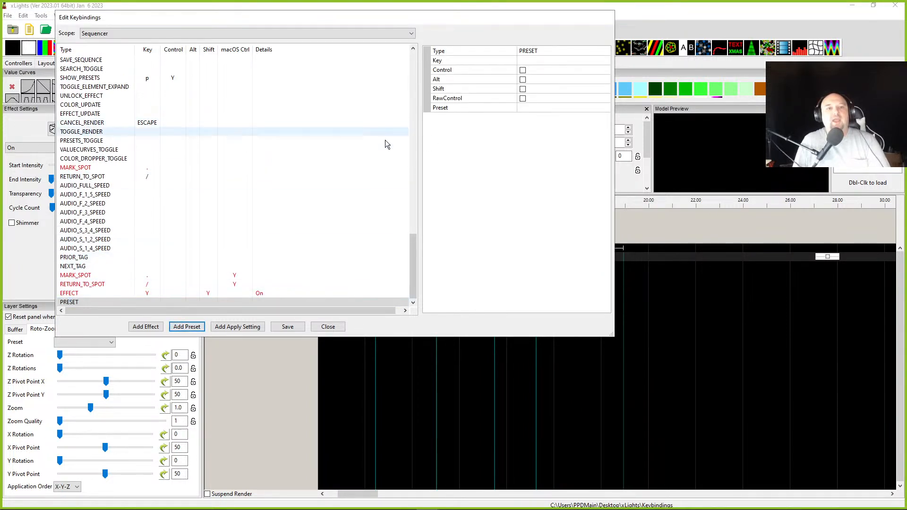
pyautogui.click(535, 110)
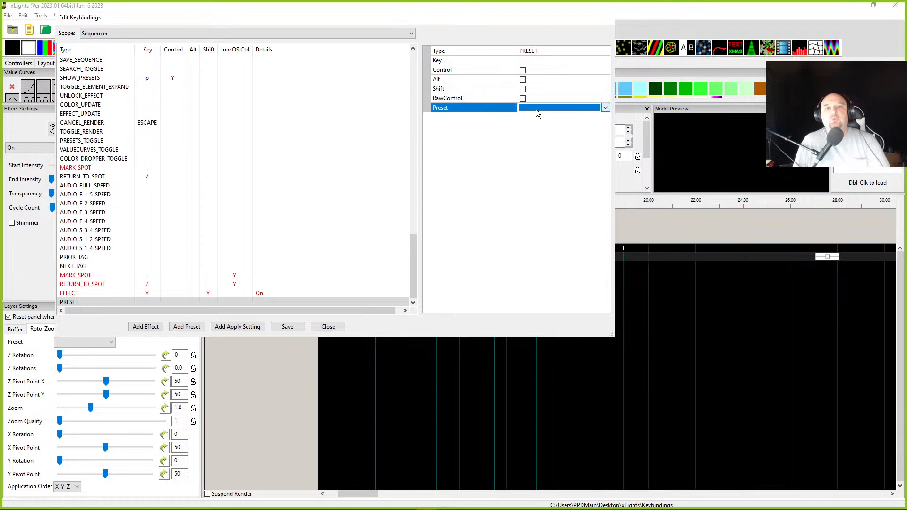
pyautogui.click(536, 109)
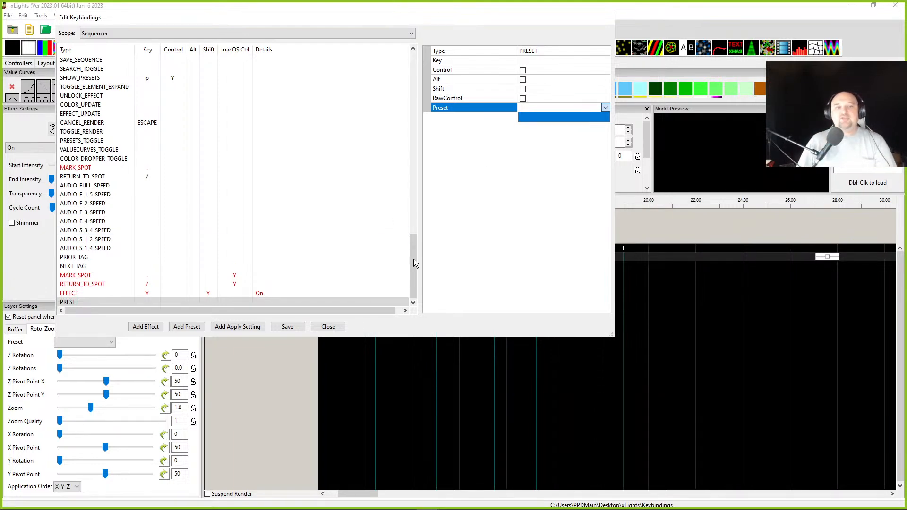
pyautogui.click(327, 326)
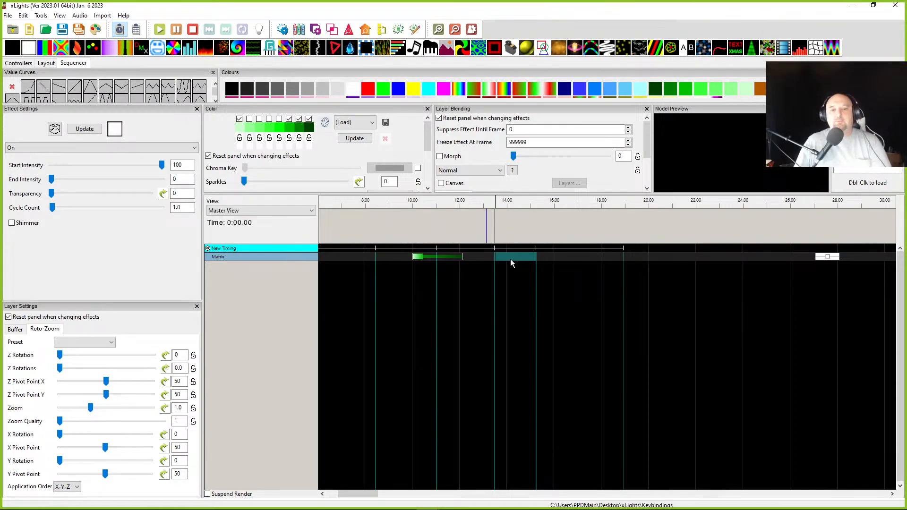
# Insert 5 layers below the Matrix model's existing layer
pyautogui.rightClick(295, 258)
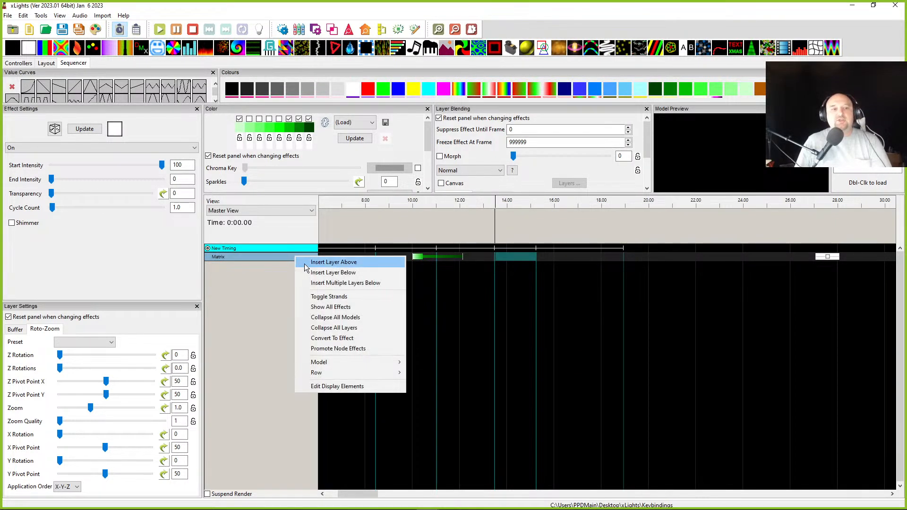
pyautogui.click(318, 283)
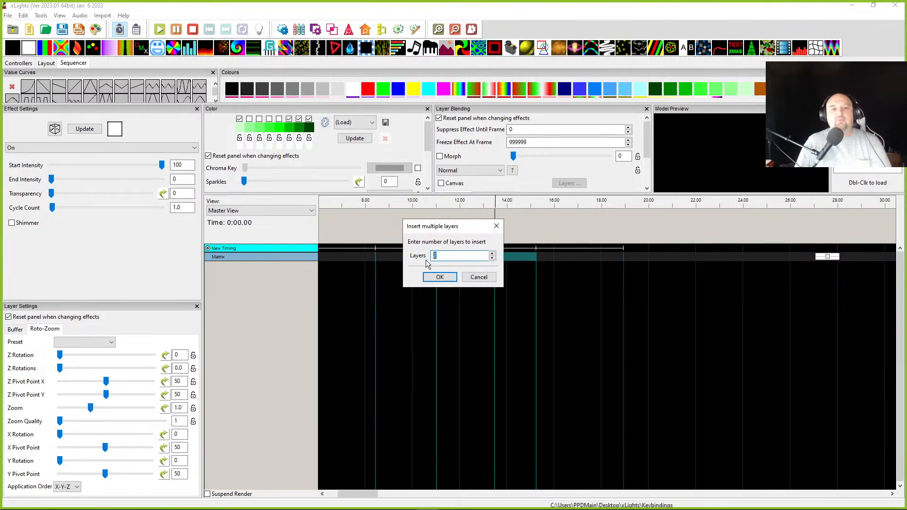
pyautogui.write('5')
pyautogui.click(439, 277)
# Place a Pinwheel effect on Matrix layer 3 in the cell starting at 13.5 seconds, and duplicate it onto layer 4
pyautogui.moveTo(520, 257); pyautogui.dragTo(518, 272)
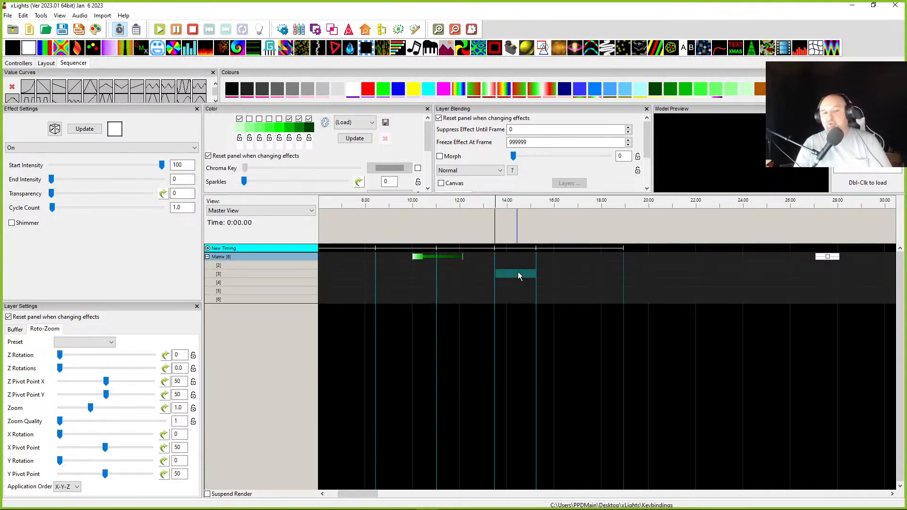
pyautogui.click(517, 276)
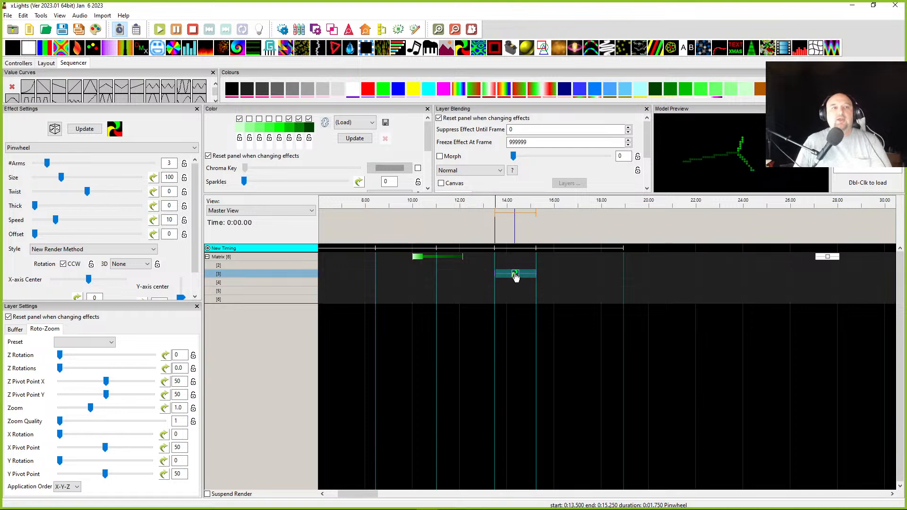
pyautogui.click(514, 283)
pyautogui.hotkey('ctrl', 'v')
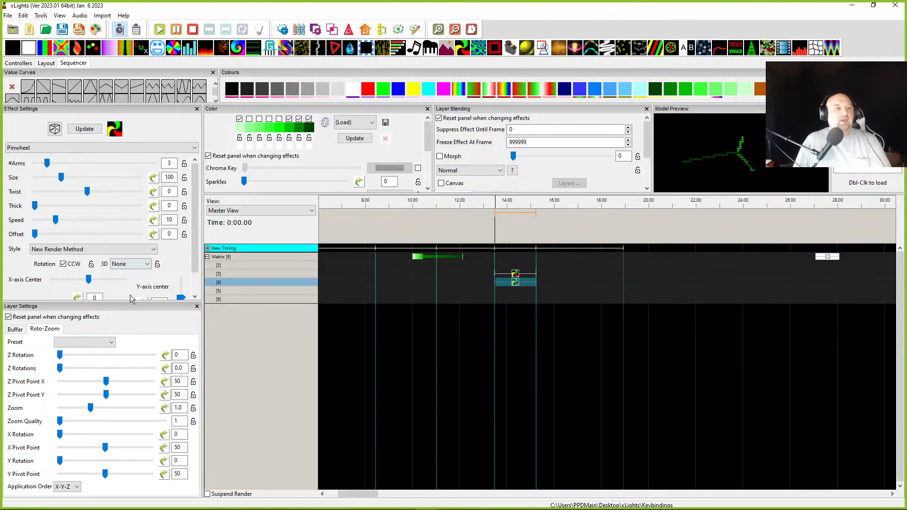
# Turn off CCW rotation for the layer 4 Pinwheel and load the red palette for its colors
pyautogui.scroll(-2, 95, 265)
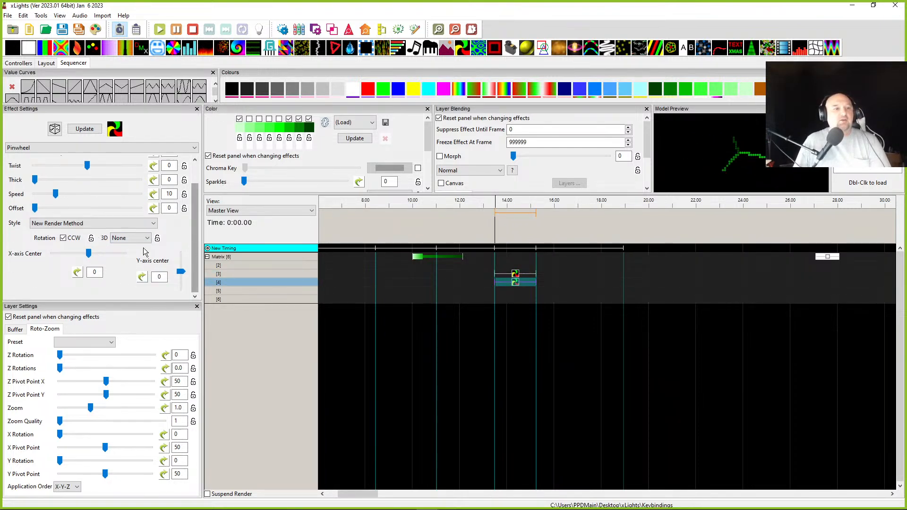
pyautogui.click(63, 238)
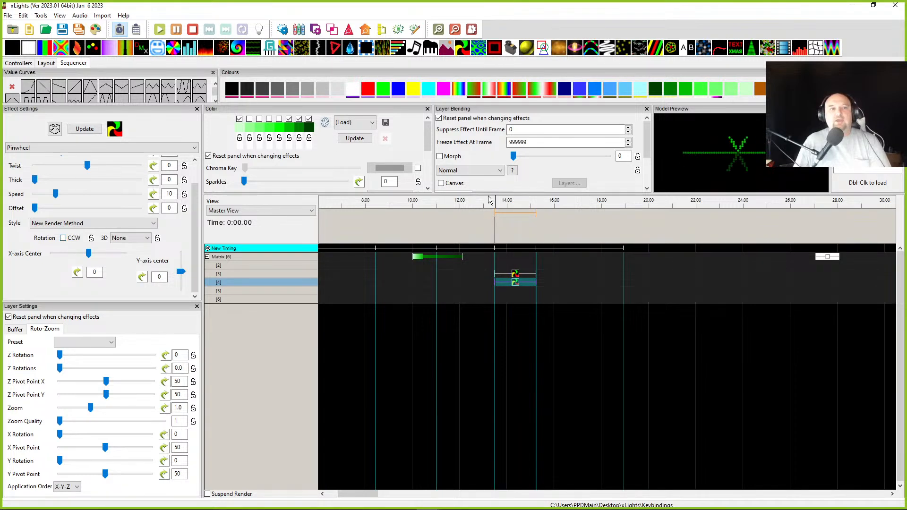
pyautogui.click(355, 123)
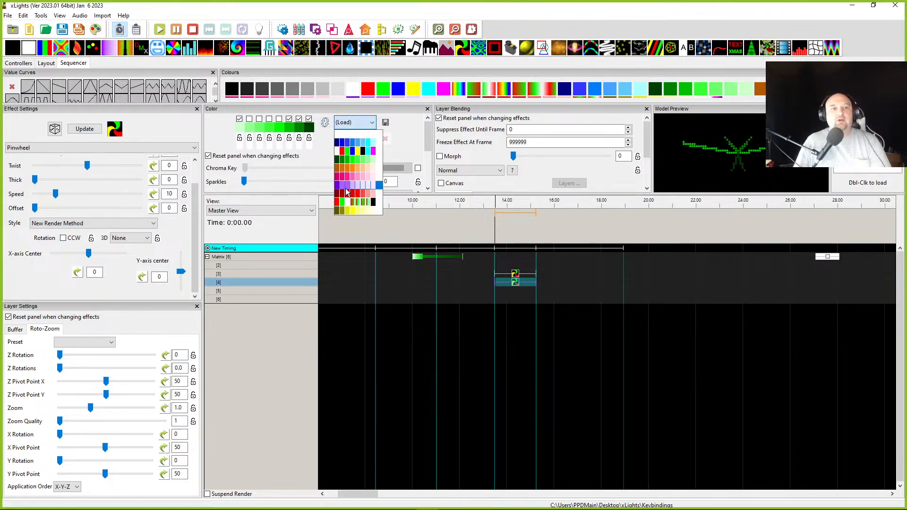
pyautogui.click(344, 194)
# Save the two stacked Pinwheel effects on Matrix layers 3 and 4 as a new effect preset named Pinwheels
pyautogui.moveTo(516, 300); pyautogui.dragTo(516, 272)
pyautogui.rightClick(516, 270)
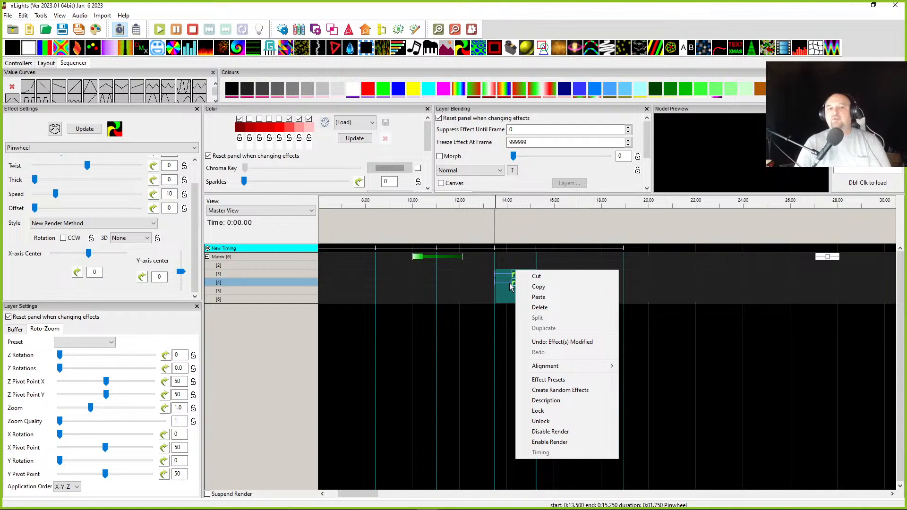
pyautogui.click(549, 380)
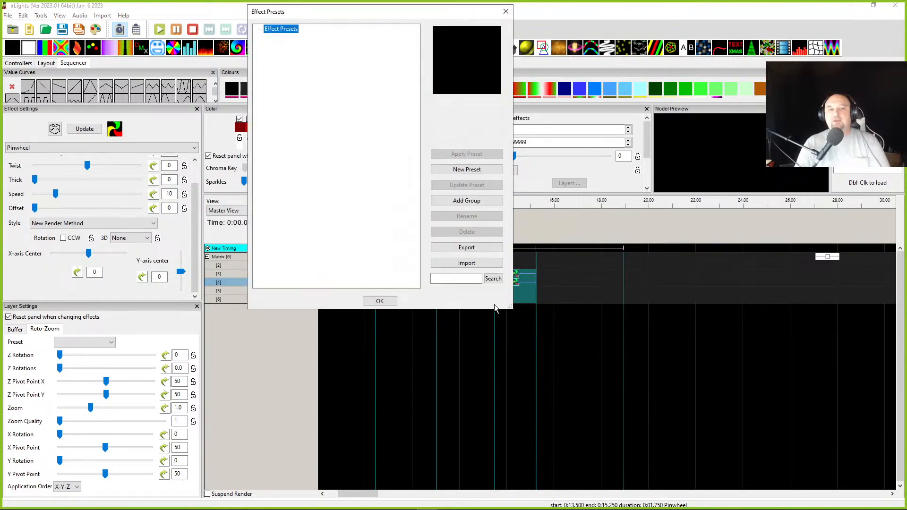
pyautogui.moveTo(515, 308); pyautogui.dragTo(587, 359)
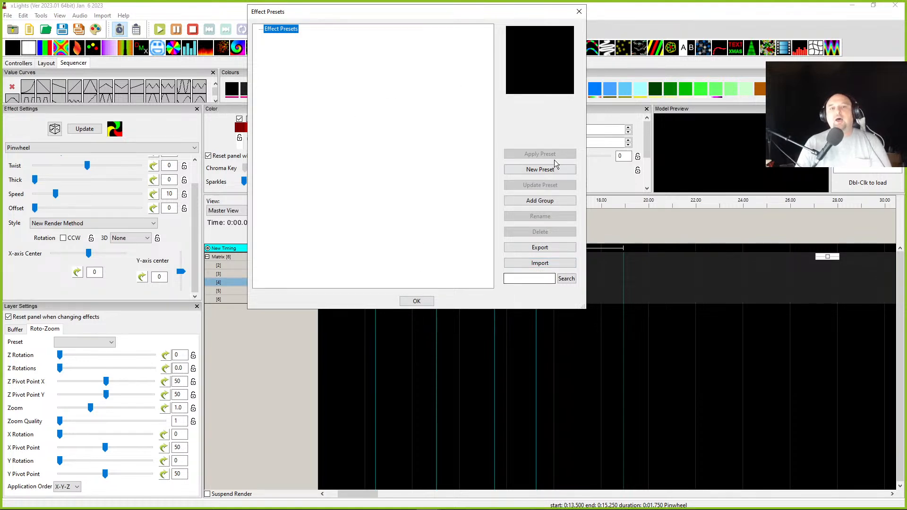
pyautogui.click(539, 173)
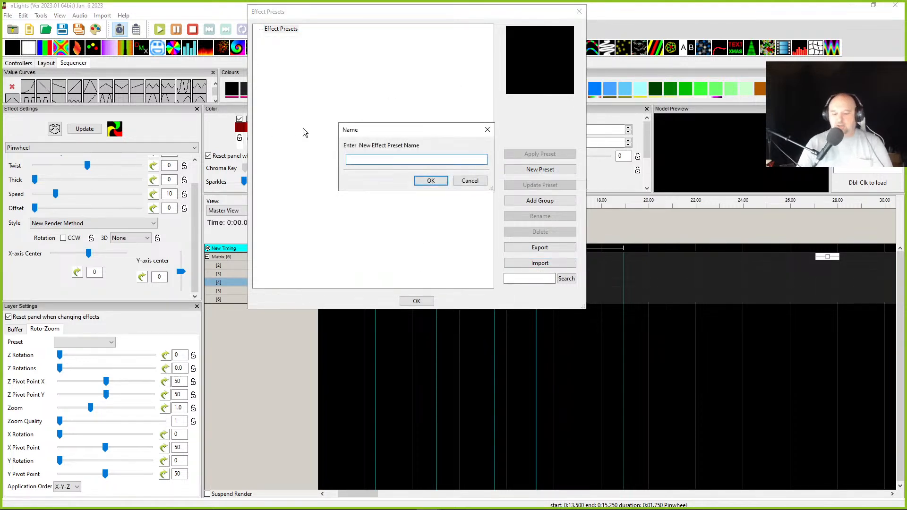
pyautogui.write('P')
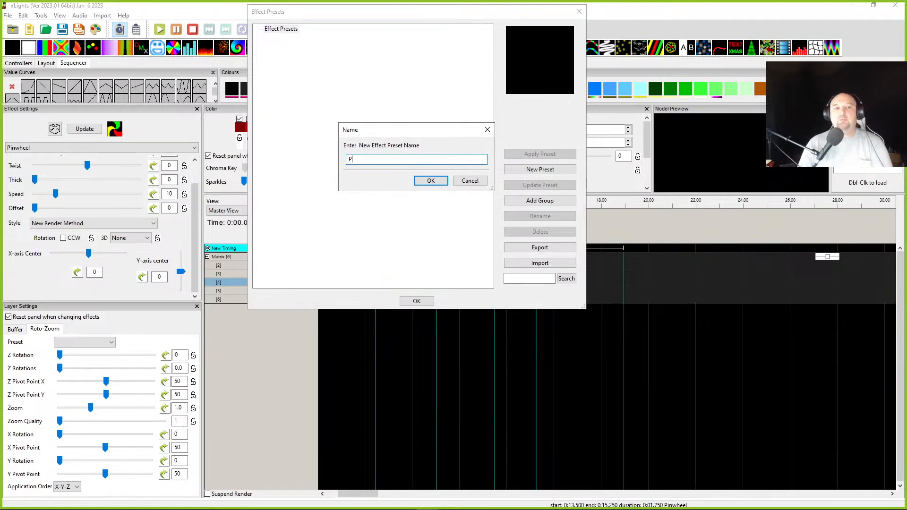
pyautogui.write('inwheels')
pyautogui.press('Return')
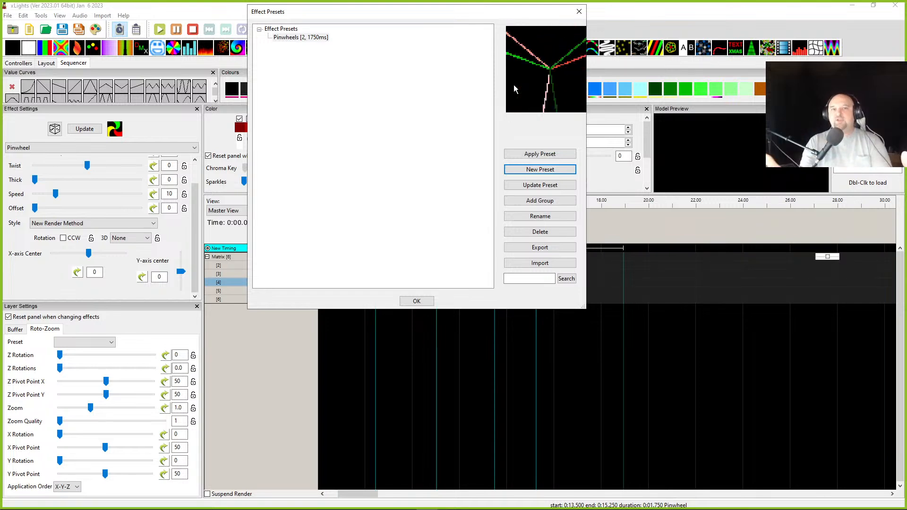
pyautogui.moveTo(588, 132); pyautogui.dragTo(605, 127)
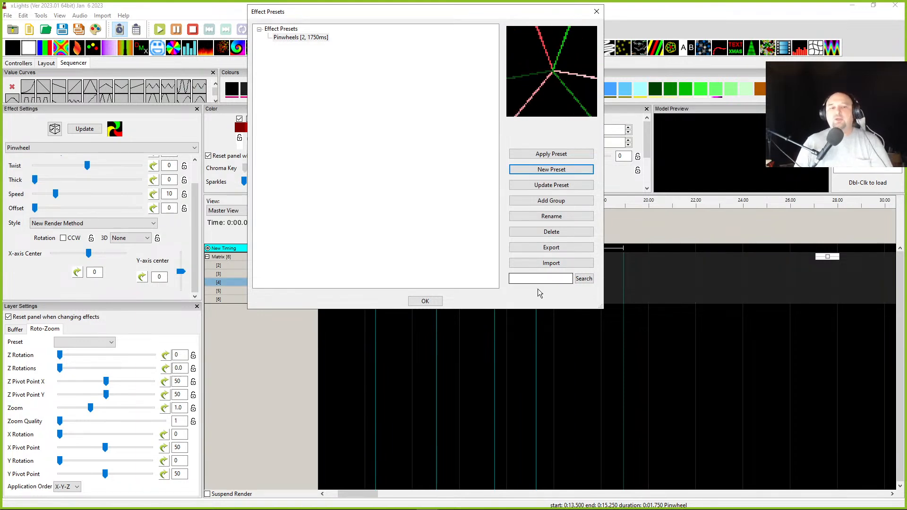
pyautogui.click(425, 301)
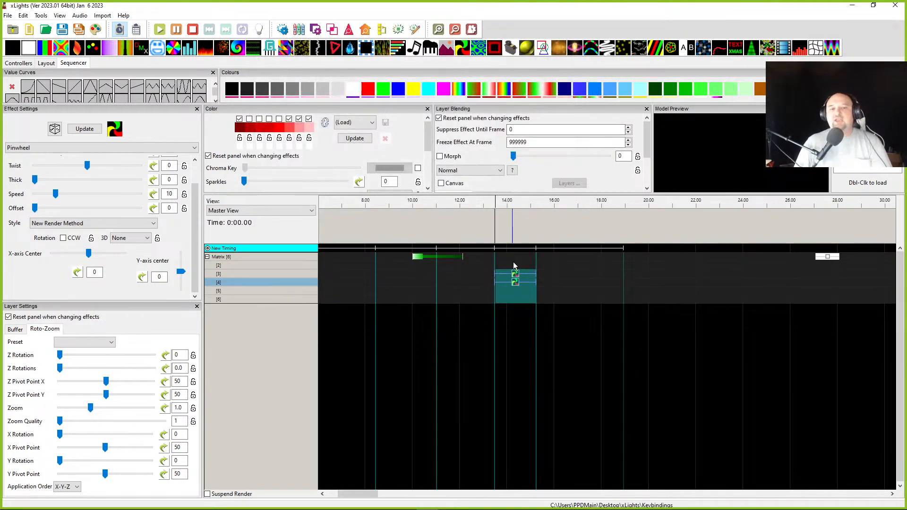
# Save the layout and return to the sequencer
pyautogui.click(42, 65)
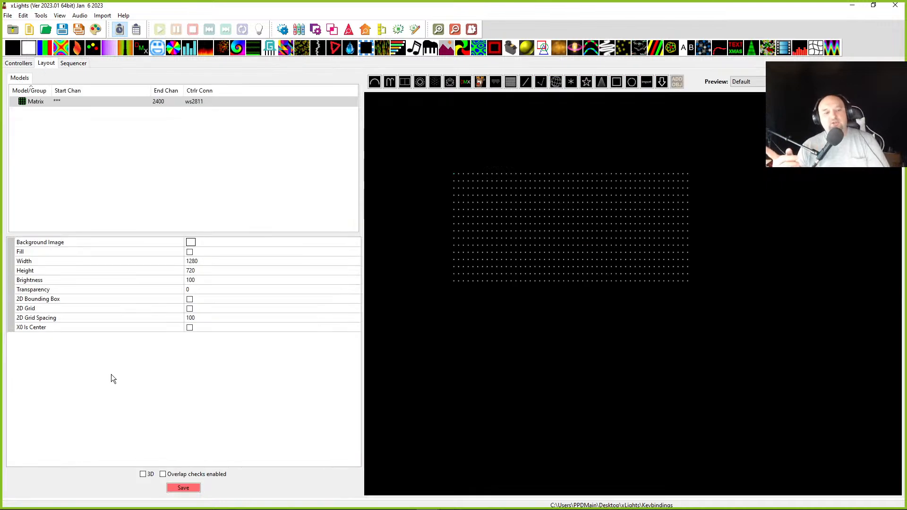
pyautogui.click(184, 488)
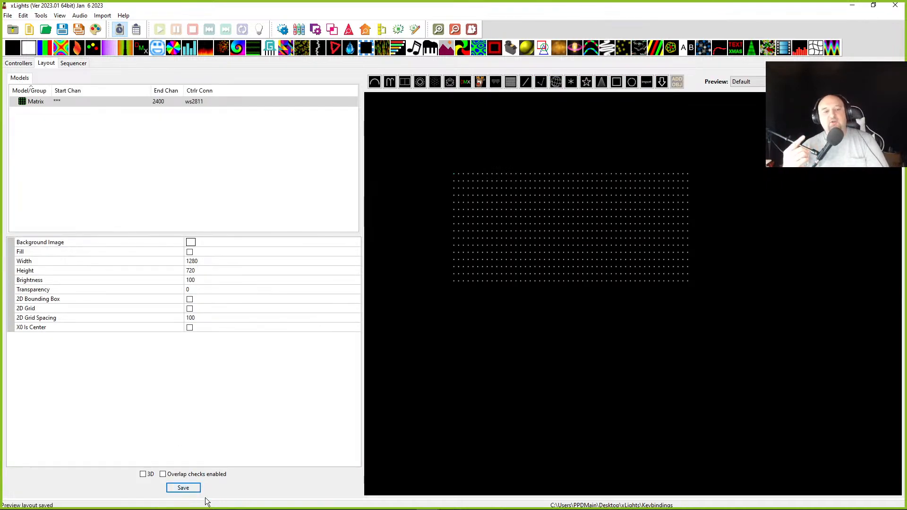
pyautogui.click(74, 66)
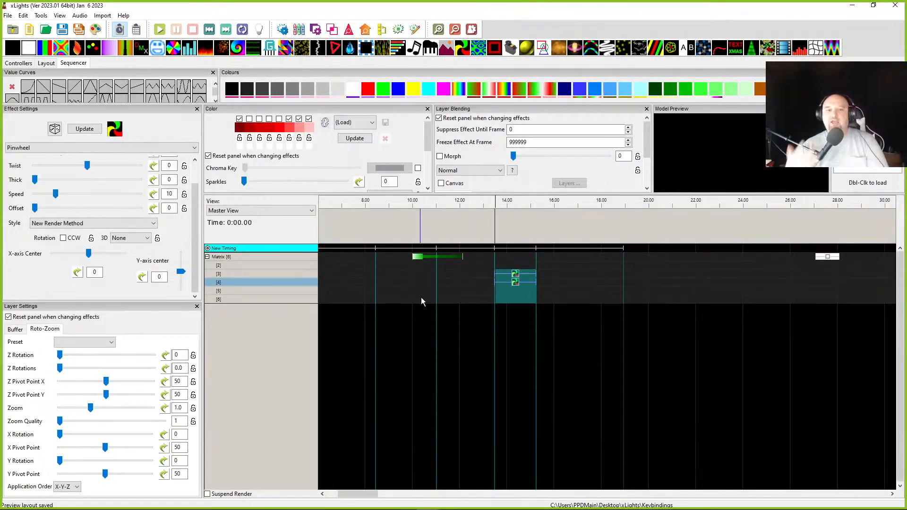
# Reopen the key bindings editor and examine the Key and Effect Setting fields of the last On effect binding
pyautogui.click(7, 15)
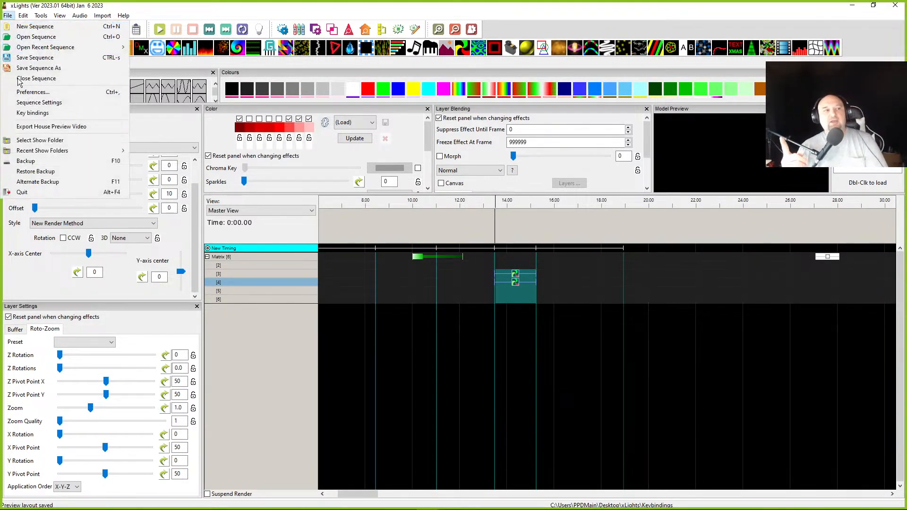
pyautogui.click(29, 113)
pyautogui.scroll(-15, 259, 284)
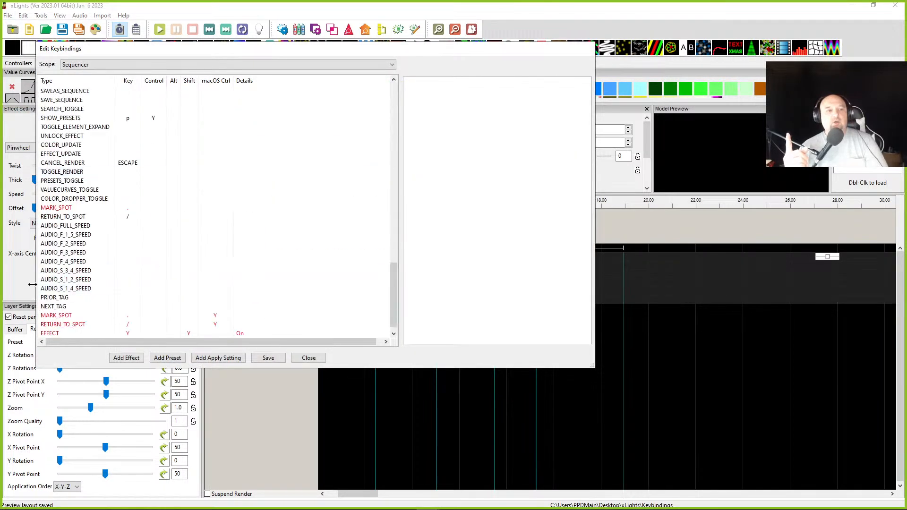
pyautogui.click(260, 333)
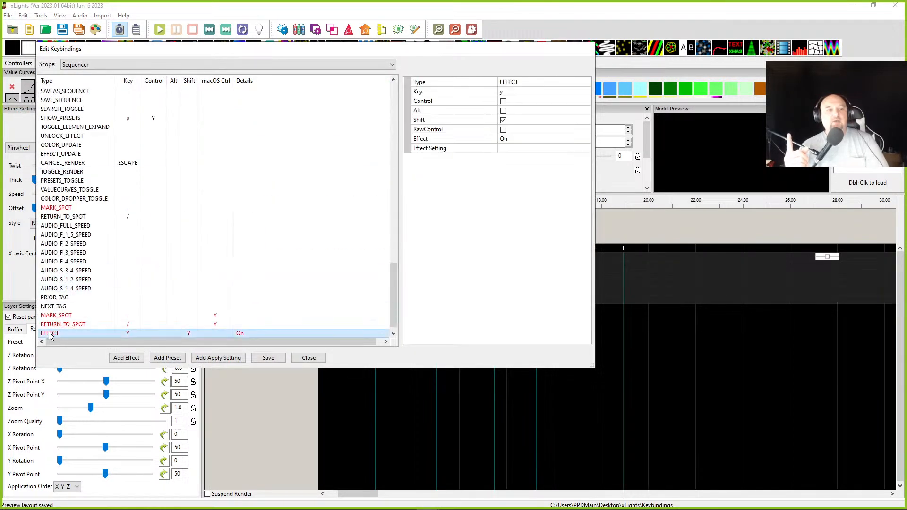
pyautogui.click(527, 150)
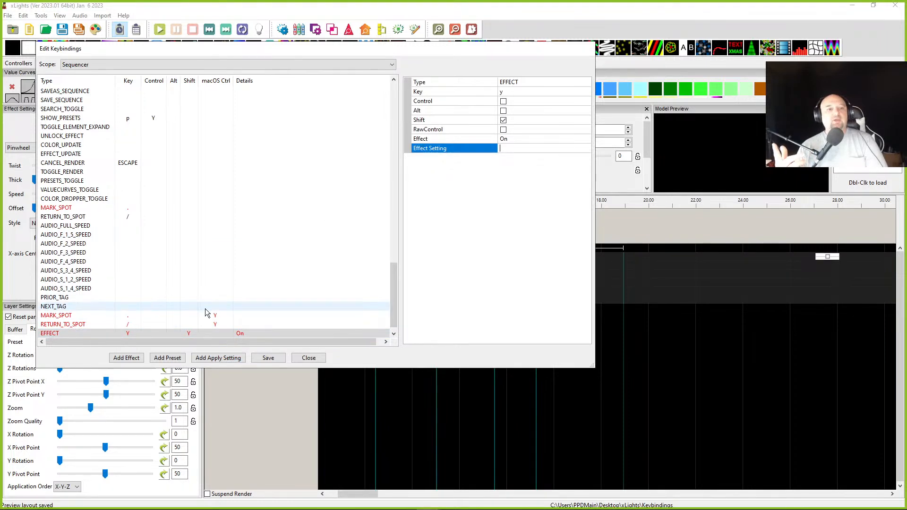
pyautogui.click(511, 94)
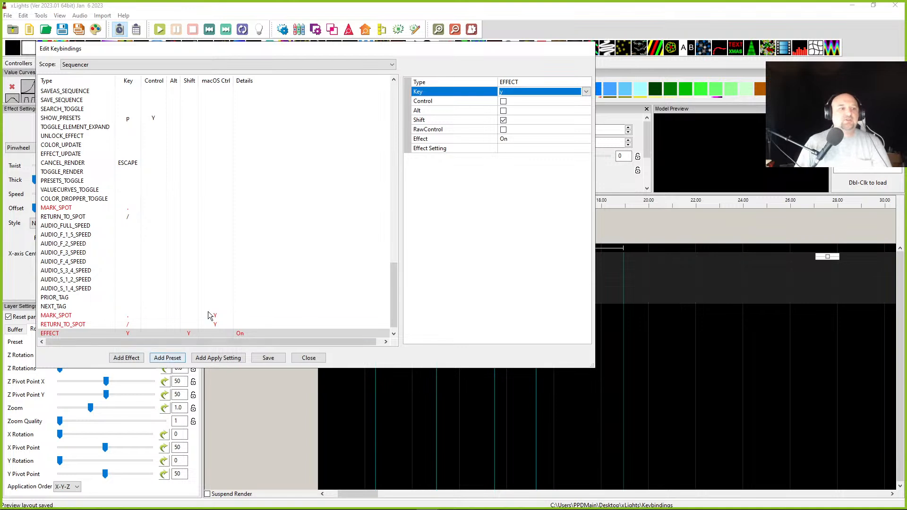
# Add a preset key binding with key {, Control and Shift enabled, that applies the Pinwheels preset
pyautogui.click(166, 358)
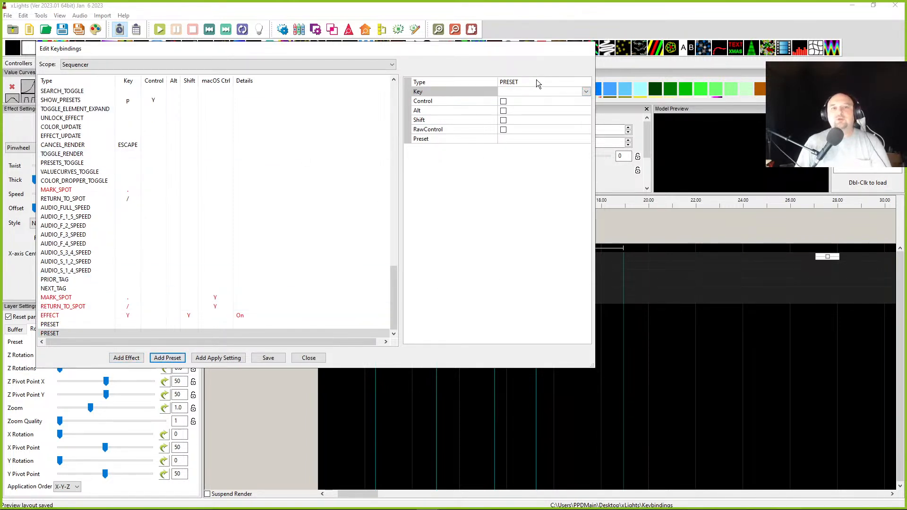
pyautogui.click(533, 93)
pyautogui.scroll(-20, 529, 234)
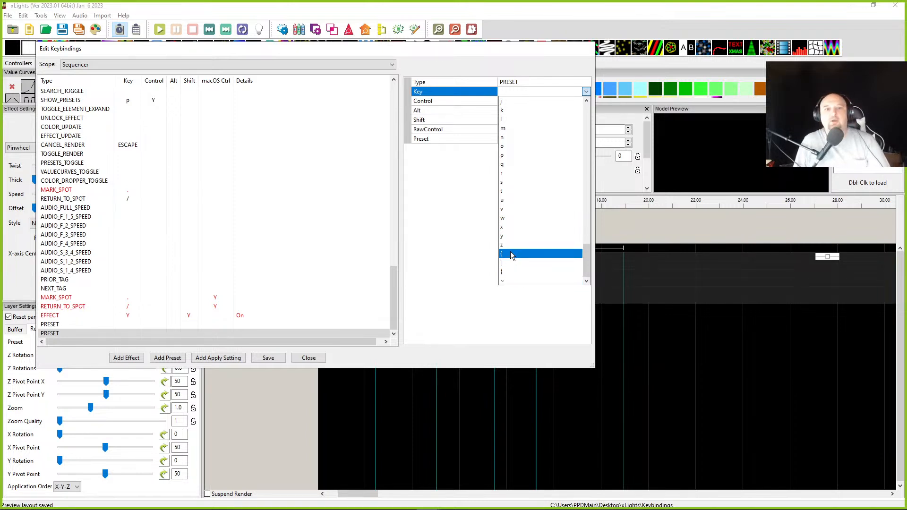
pyautogui.click(515, 255)
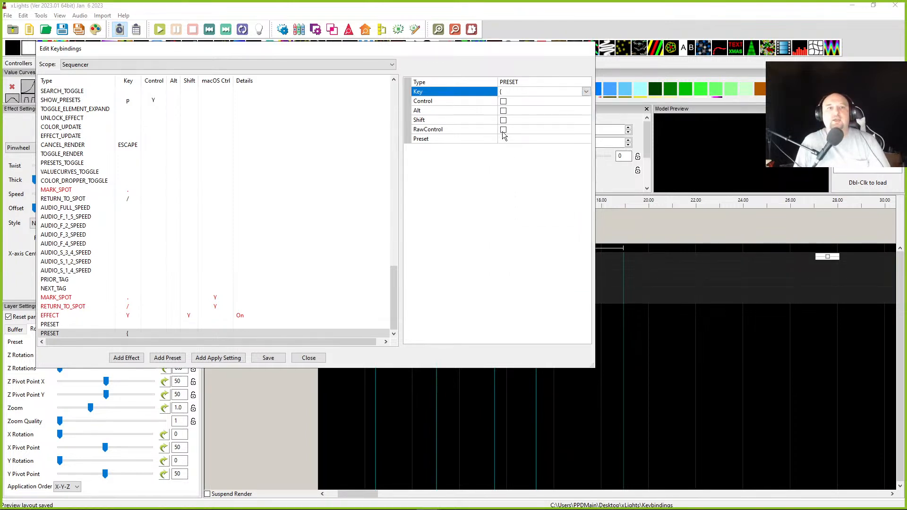
pyautogui.click(503, 101)
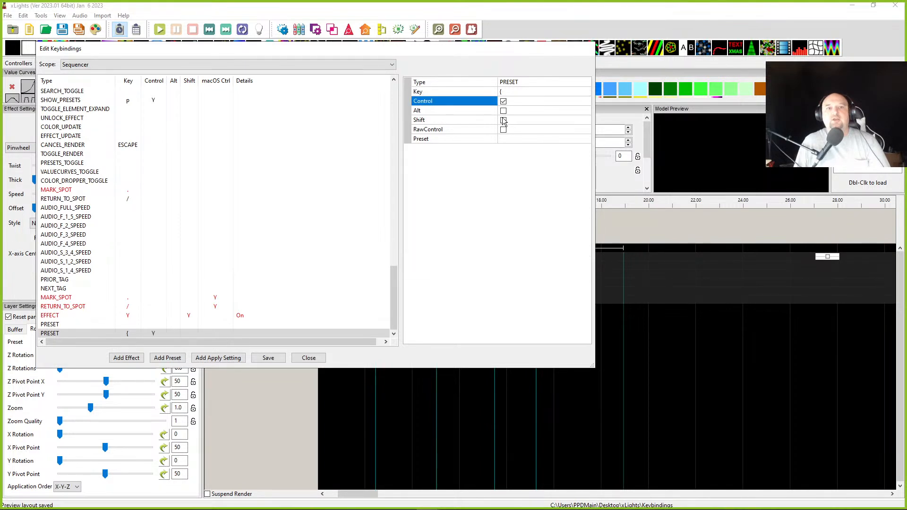
pyautogui.click(503, 120)
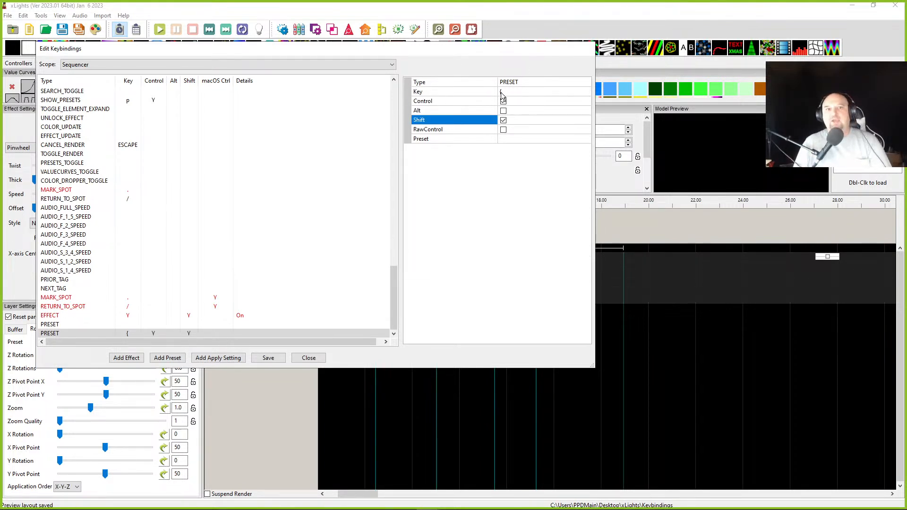
pyautogui.click(513, 138)
pyautogui.click(514, 141)
pyautogui.click(513, 152)
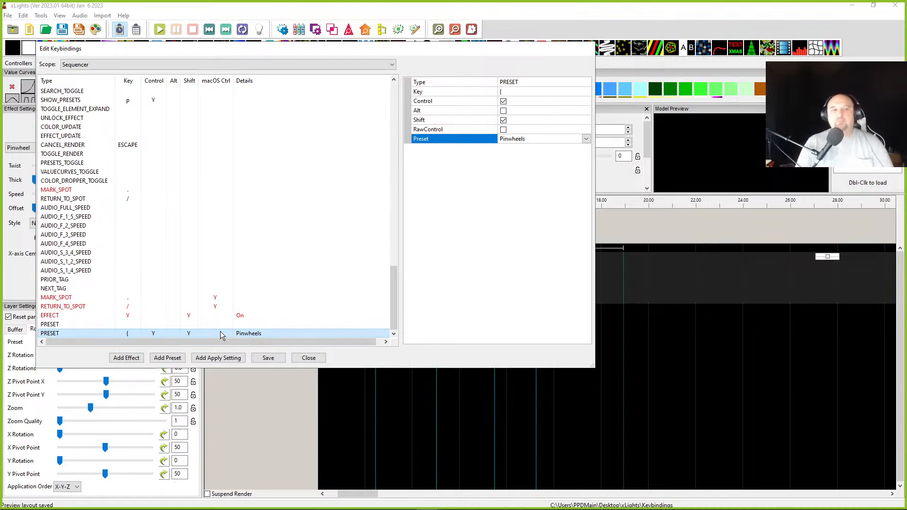
# Save the key bindings and close the key bindings editor
pyautogui.click(269, 361)
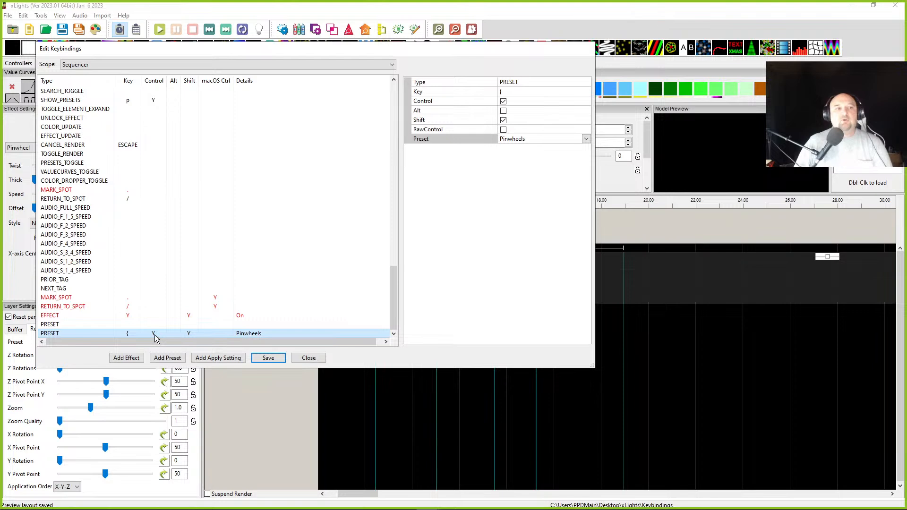
pyautogui.click(309, 357)
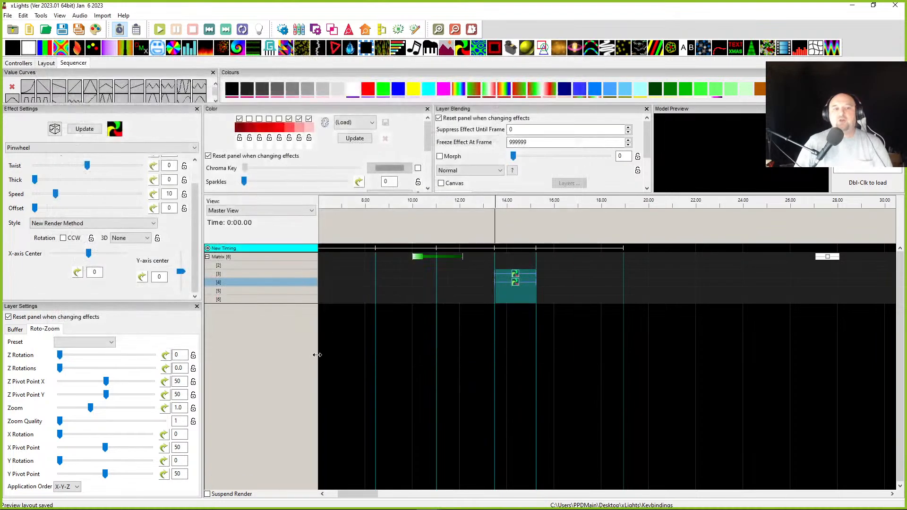
# Apply the Pinwheels effect preset to Matrix layer 3 in the empty interval from about 15 to 19 s
pyautogui.click(563, 273)
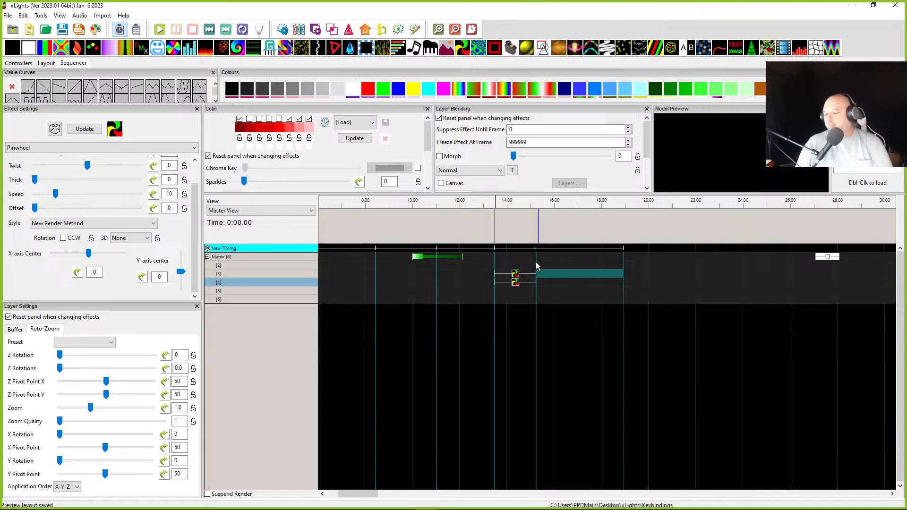
pyautogui.rightClick(559, 284)
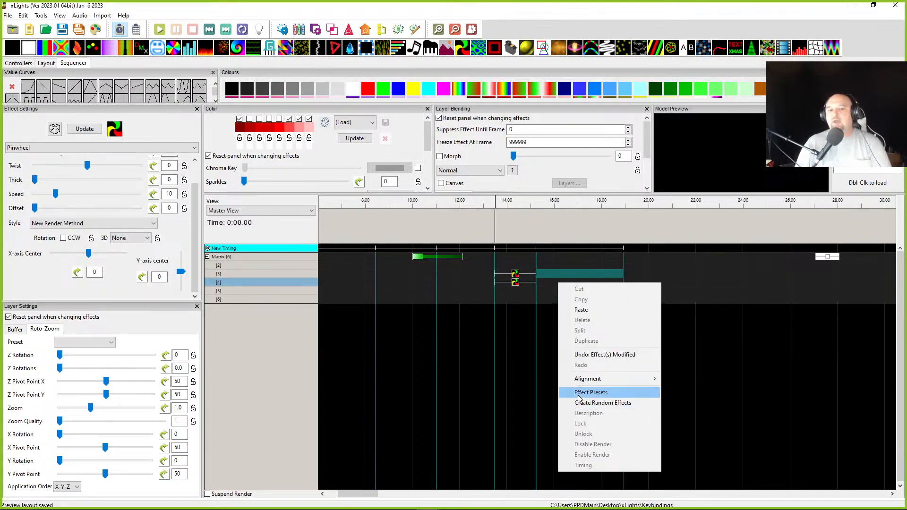
pyautogui.click(590, 392)
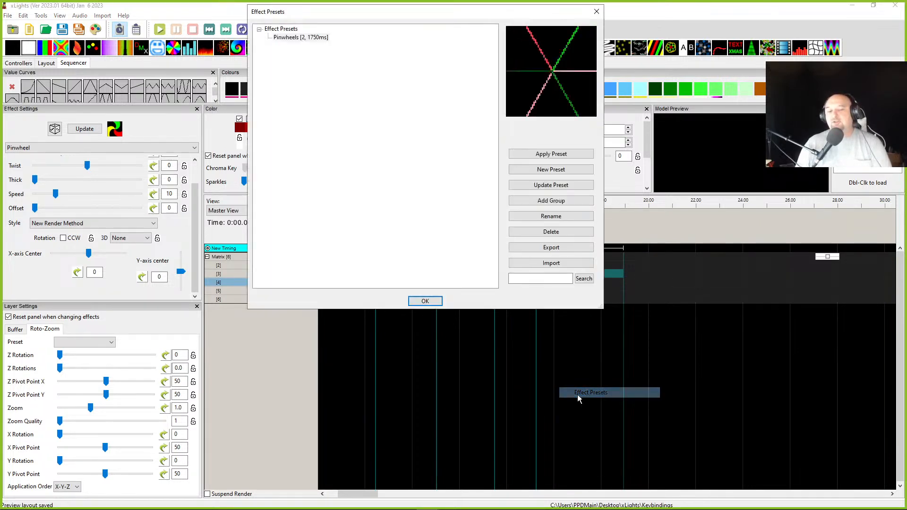
pyautogui.click(281, 29)
pyautogui.click(285, 38)
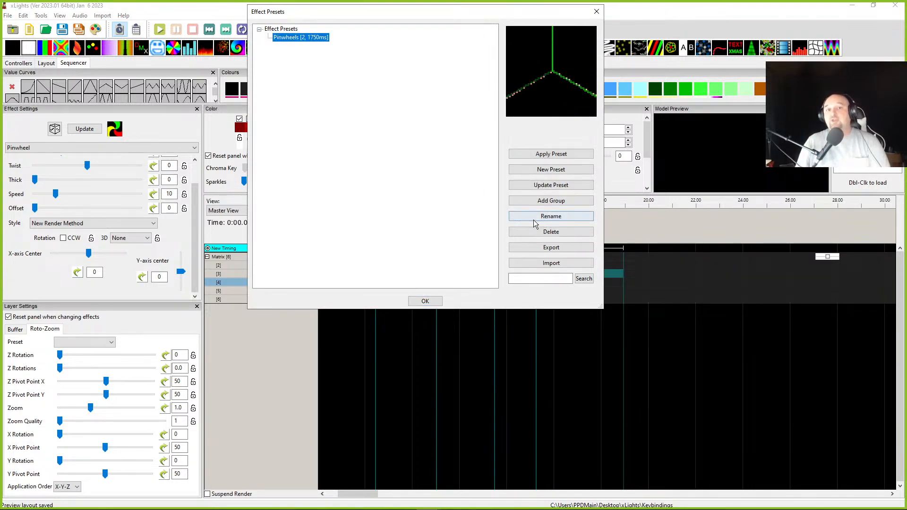
pyautogui.click(538, 154)
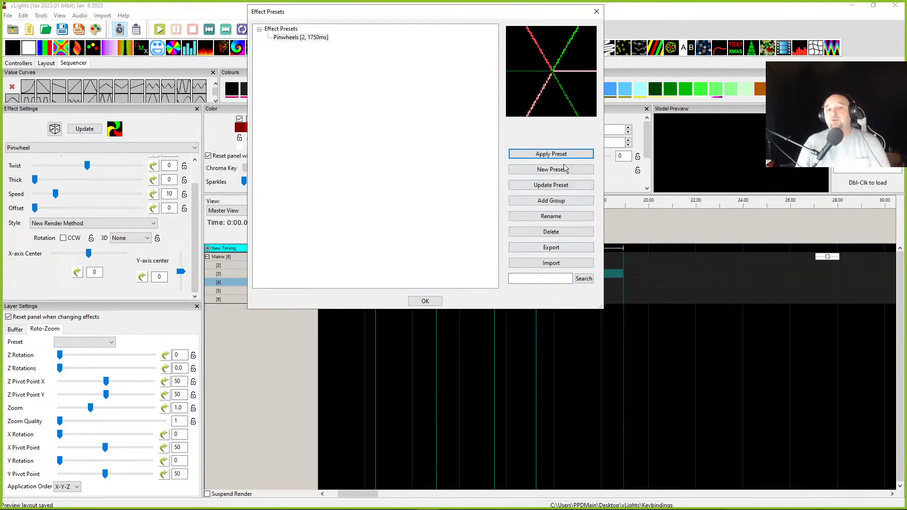
# Delete the effects in the 15 to 19 s interval of the lower Matrix layers and close the effect presets window
pyautogui.moveTo(553, 17); pyautogui.dragTo(324, 23)
pyautogui.click(552, 285)
pyautogui.moveTo(555, 291); pyautogui.dragTo(555, 274)
pyautogui.press('Delete')
pyautogui.click(565, 293)
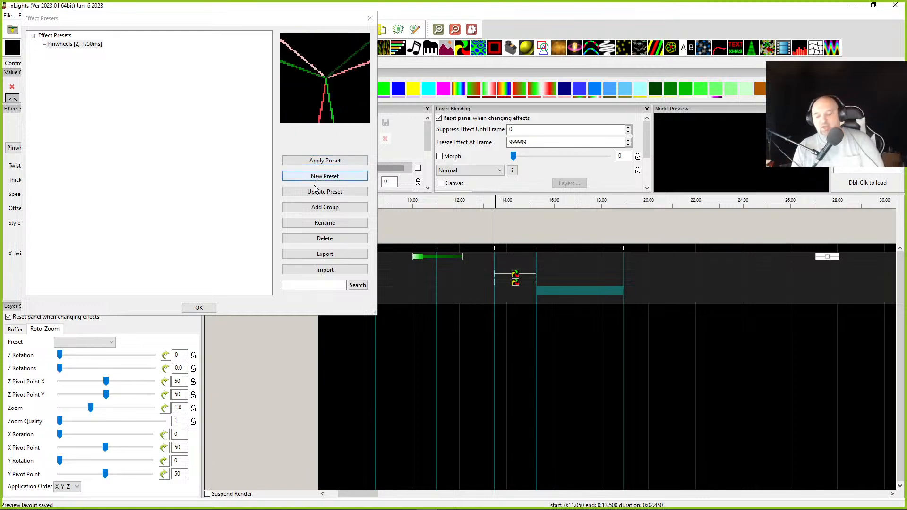
pyautogui.click(371, 20)
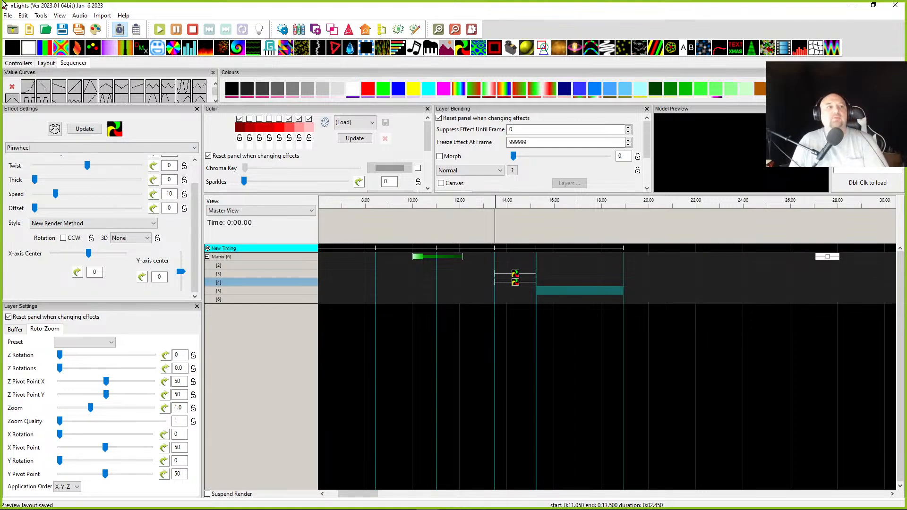
# Reopen the key bindings editor, add an empty apply-setting binding and close the editor without saving
pyautogui.click(7, 16)
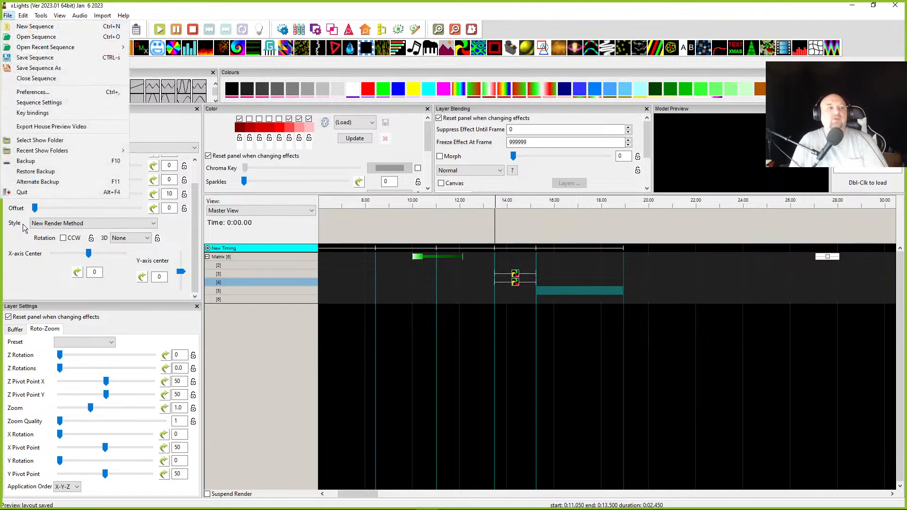
pyautogui.click(33, 113)
pyautogui.scroll(-8, 124, 324)
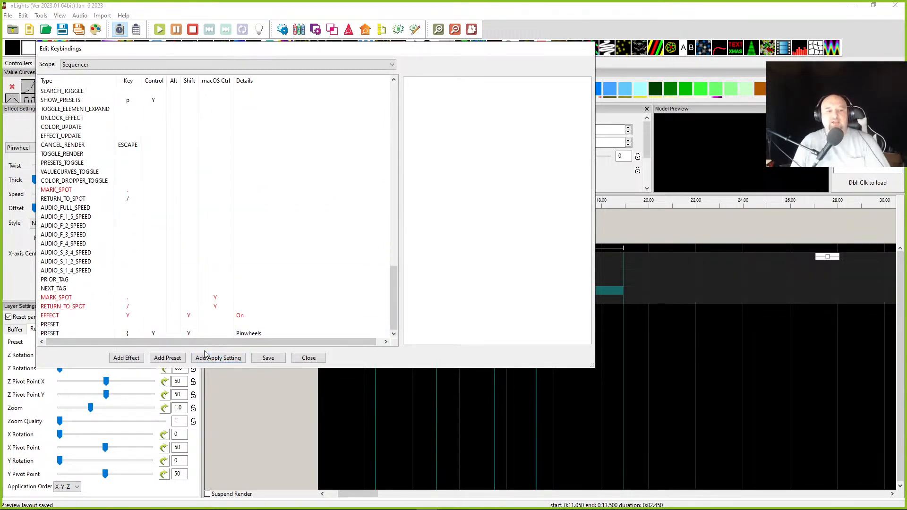
pyautogui.click(221, 361)
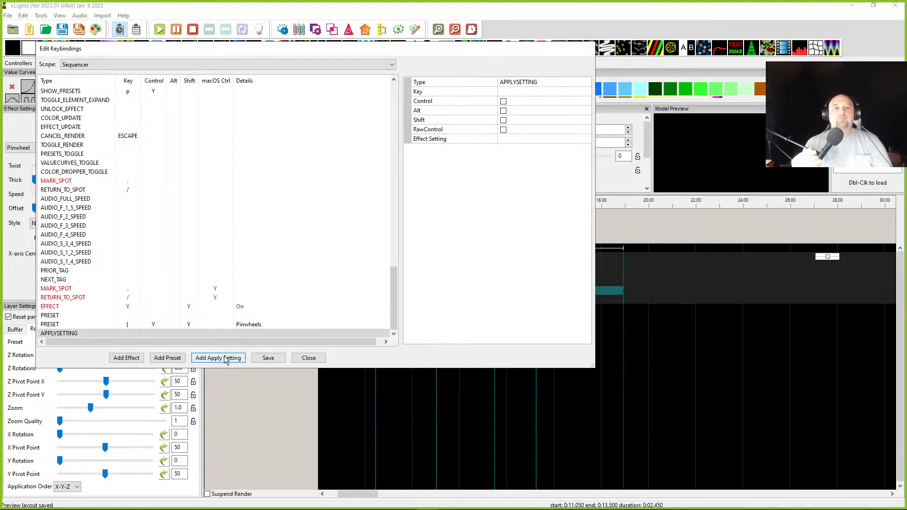
pyautogui.click(310, 360)
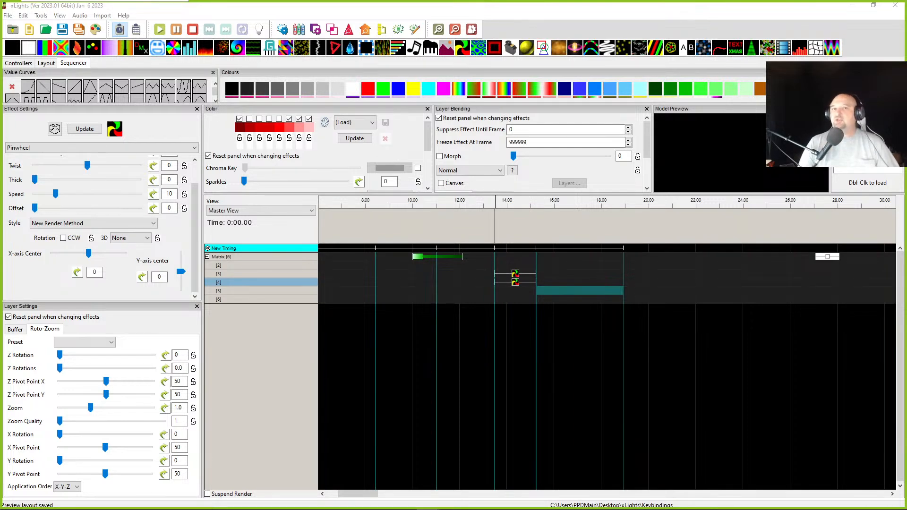
# Place a Single Strand effect on Matrix layer 4 from 15.25 to 18.95 s with a 1.05 s Dissolve in-transition
pyautogui.moveTo(569, 289); pyautogui.dragTo(569, 282)
pyautogui.click(568, 282)
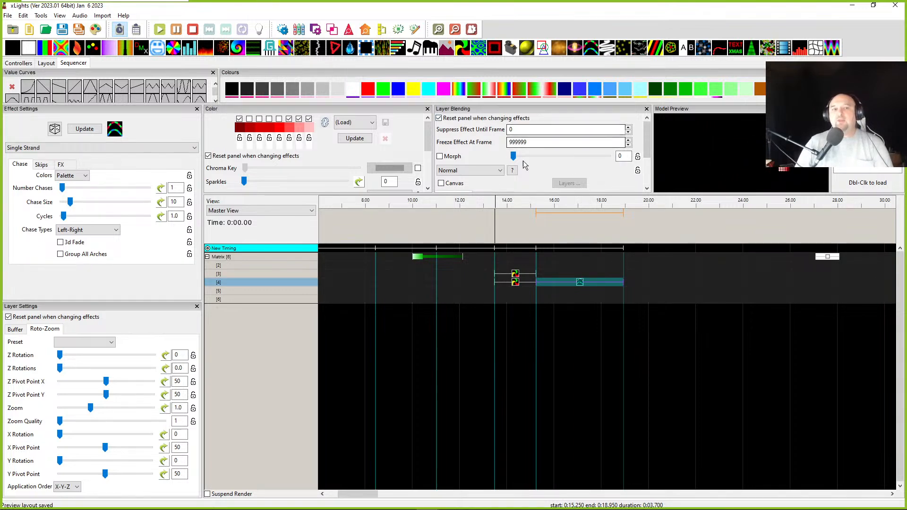
pyautogui.scroll(-2, 648, 160)
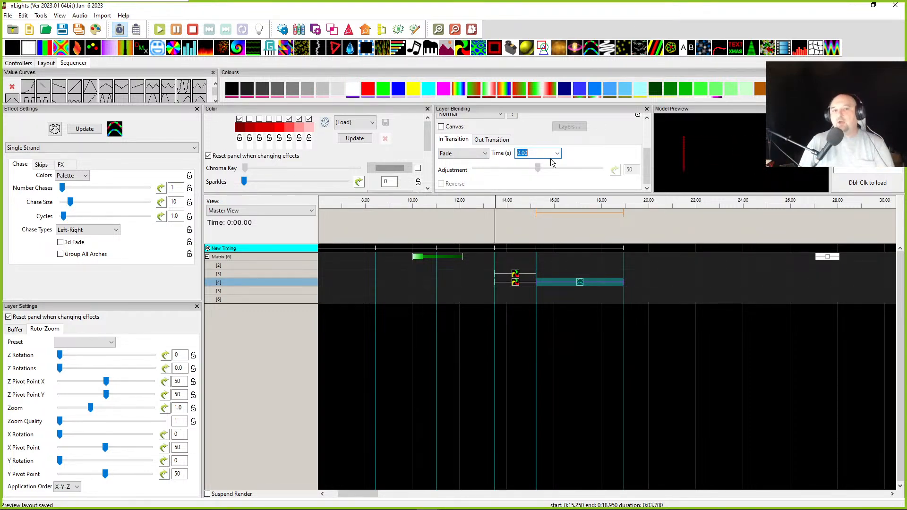
pyautogui.write('1.0')
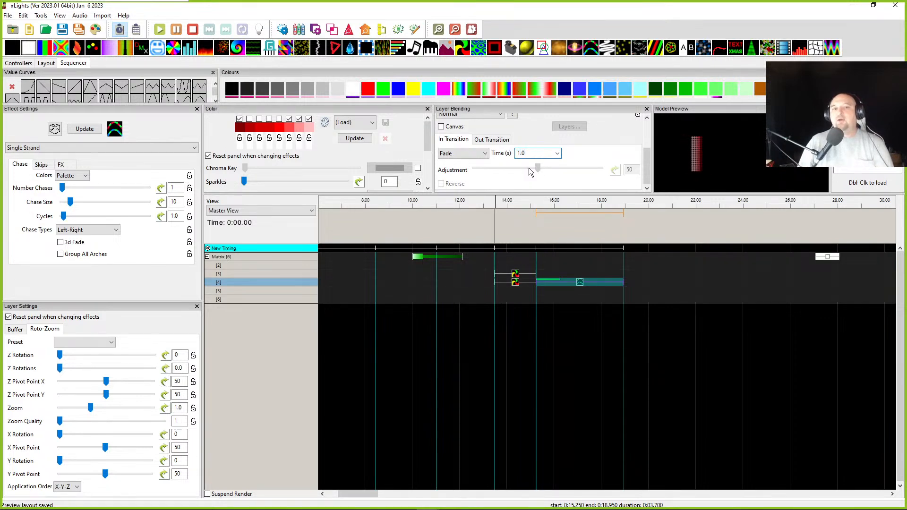
pyautogui.write('5')
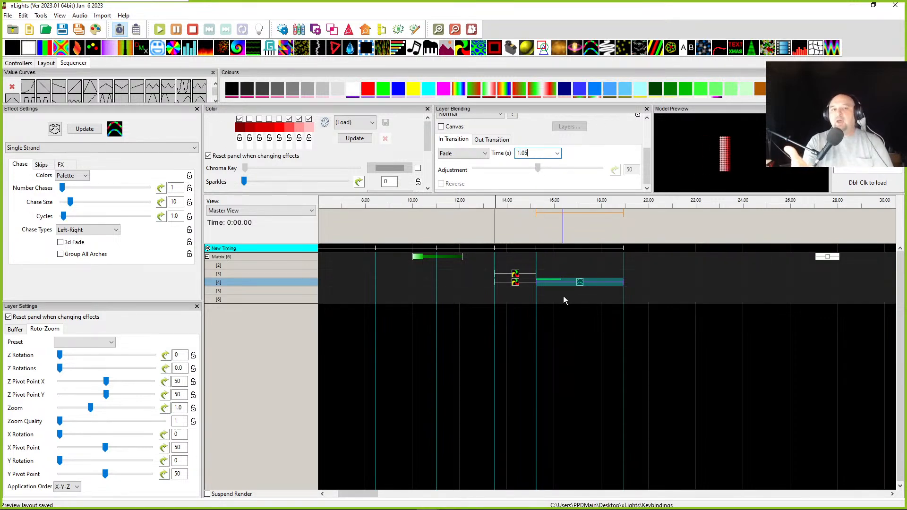
pyautogui.click(468, 153)
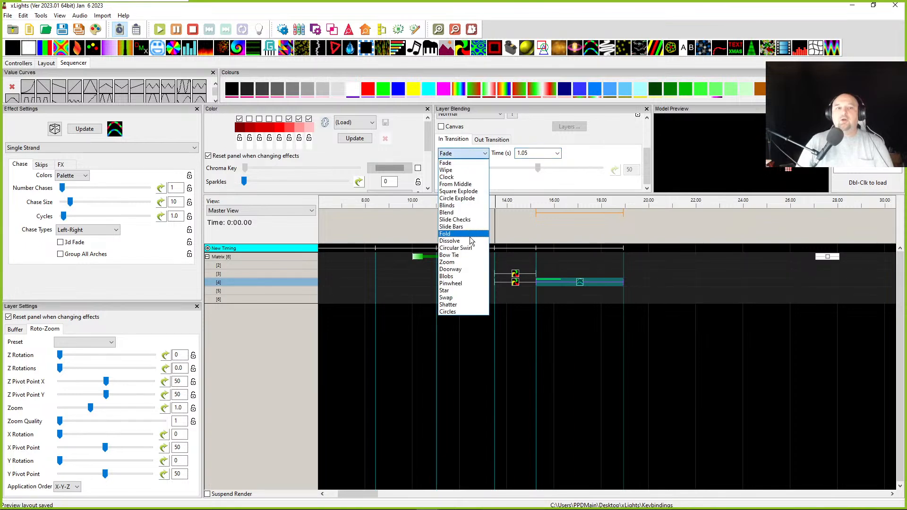
pyautogui.click(471, 241)
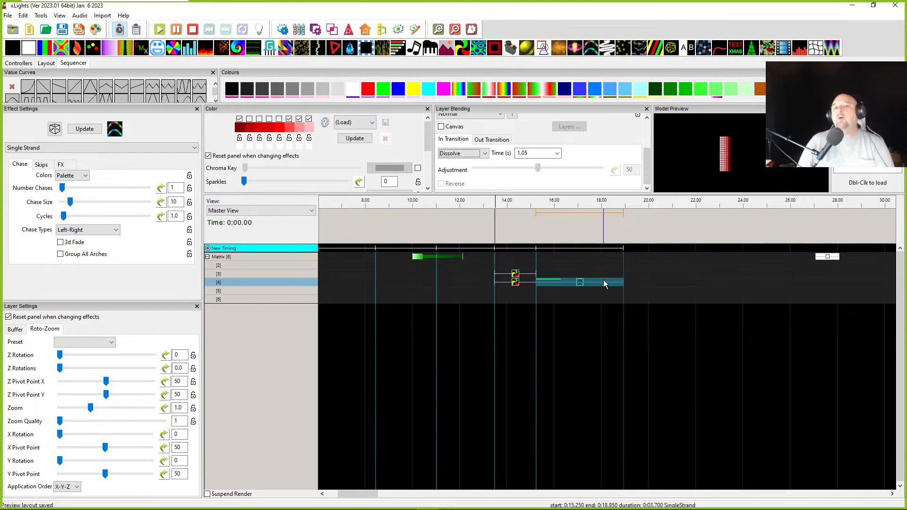
# Move the Single Strand effect up to the top Matrix layer and delete it
pyautogui.moveTo(581, 283)
pyautogui.mouseDown()
pyautogui.moveTo(575, 292)
pyautogui.moveTo(575, 275)
pyautogui.mouseUp()
pyautogui.press('Delete')
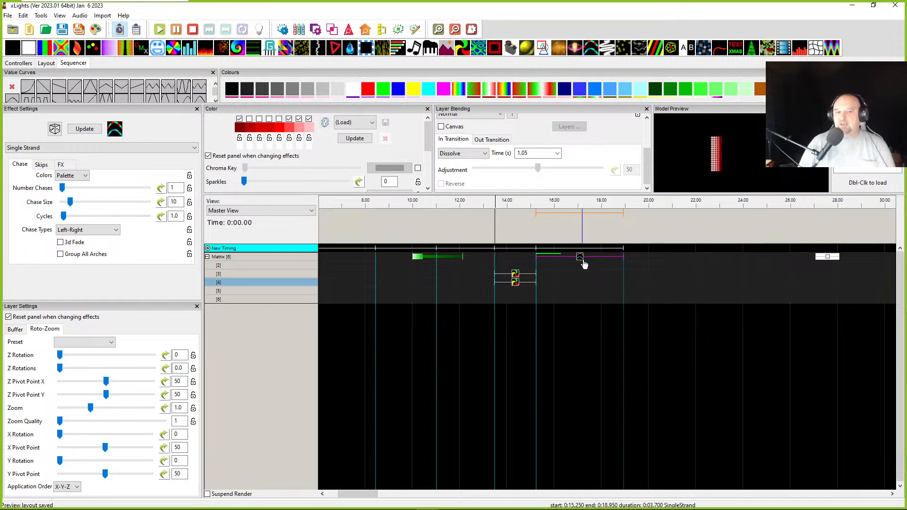
# Add timing marks at about 17, 18.9, 20, 21.4 and 23.8 s, and move the 18.95 s mark to about 19.5 s
pyautogui.click(581, 227)
pyautogui.press('t')
pyautogui.click(621, 225)
pyautogui.press('t')
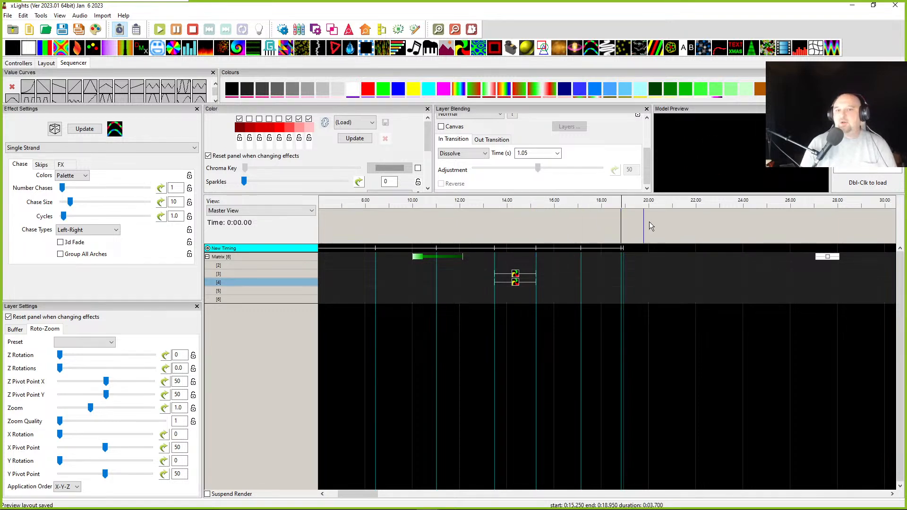
pyautogui.press('t')
pyautogui.click(682, 226)
pyautogui.press('t')
pyautogui.click(739, 227)
pyautogui.press('t')
pyautogui.moveTo(623, 246); pyautogui.dragTo(639, 247)
# Place Pinwheel effects in four timing intervals of Matrix layer 2 between 15 and 24 s, adding a timing mark at about 22.7 s
pyautogui.click(582, 278)
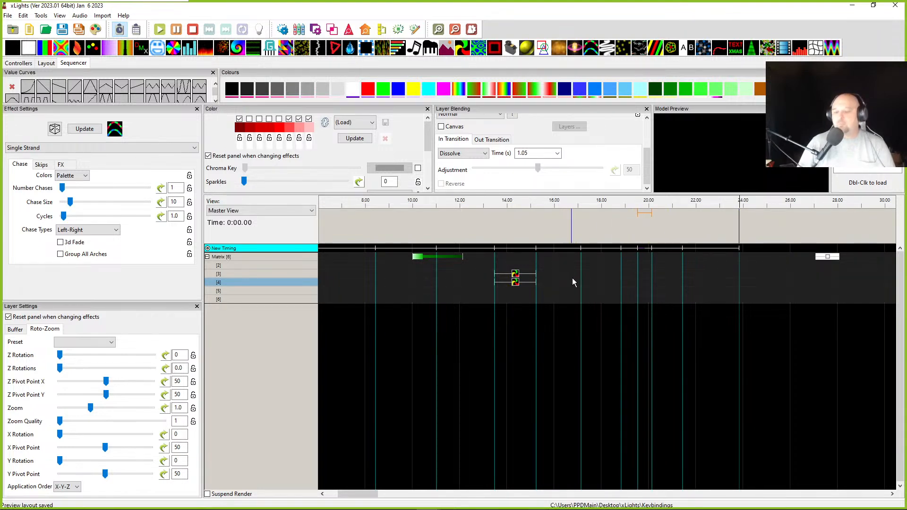
pyautogui.click(575, 268)
pyautogui.press('p')
pyautogui.click(603, 266)
pyautogui.click(627, 265)
pyautogui.press('p')
pyautogui.click(658, 267)
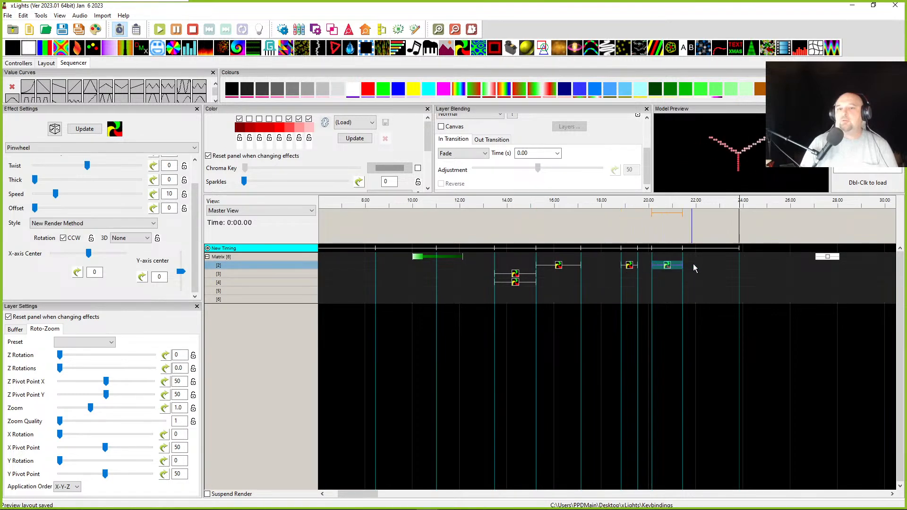
pyautogui.press('p')
pyautogui.click(713, 222)
pyautogui.press('t')
pyautogui.click(726, 268)
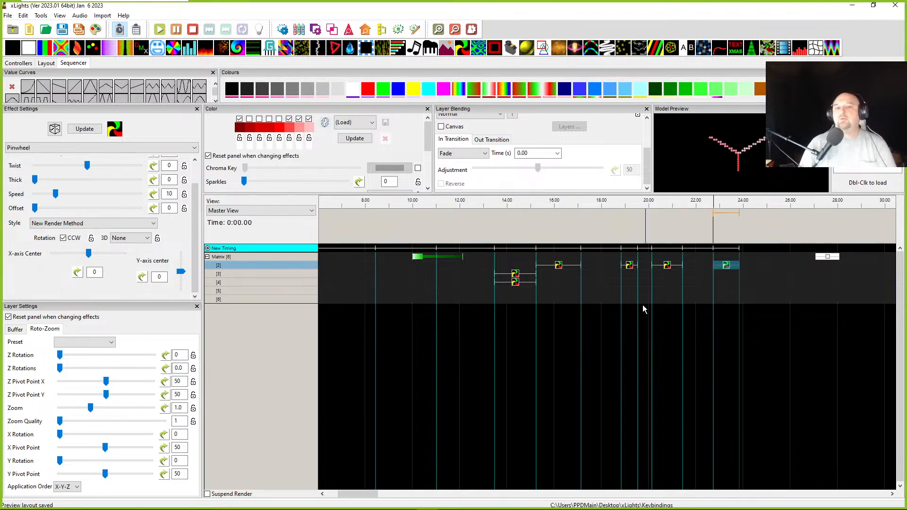
pyautogui.press('p')
pyautogui.click(564, 273)
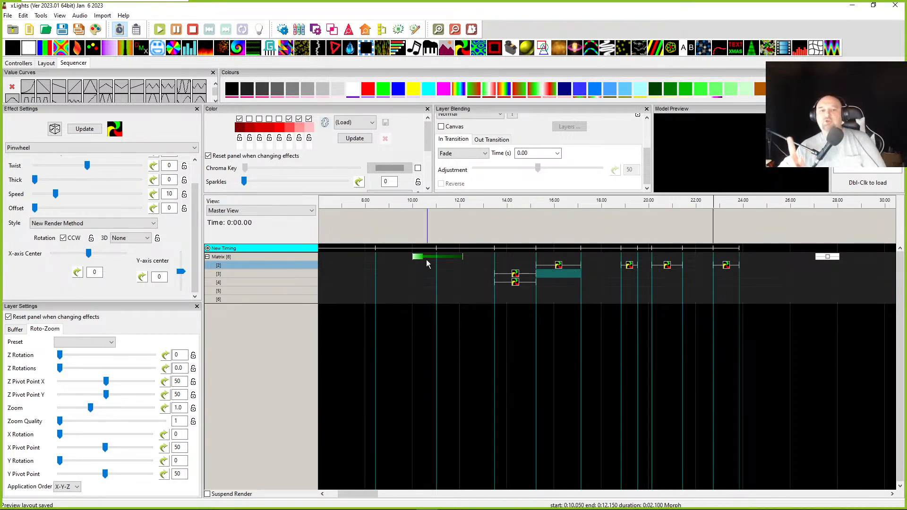
pyautogui.click(558, 266)
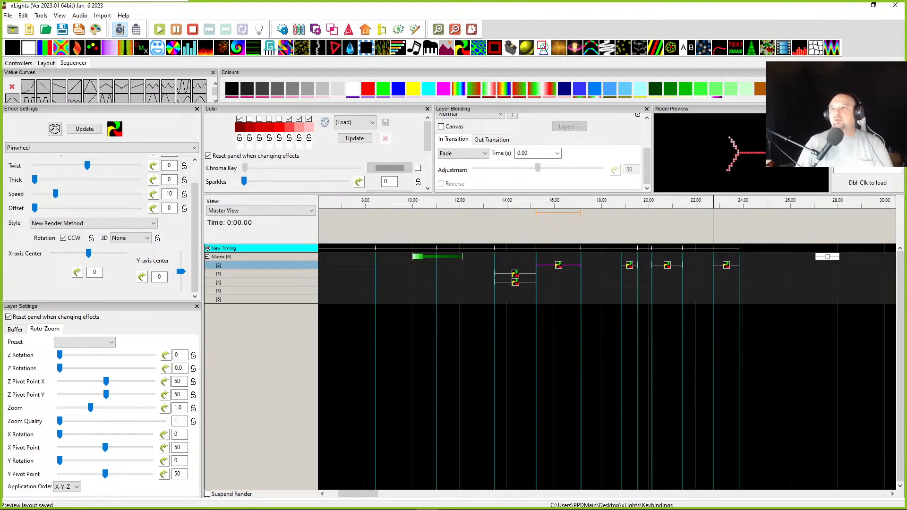
pyautogui.click(575, 279)
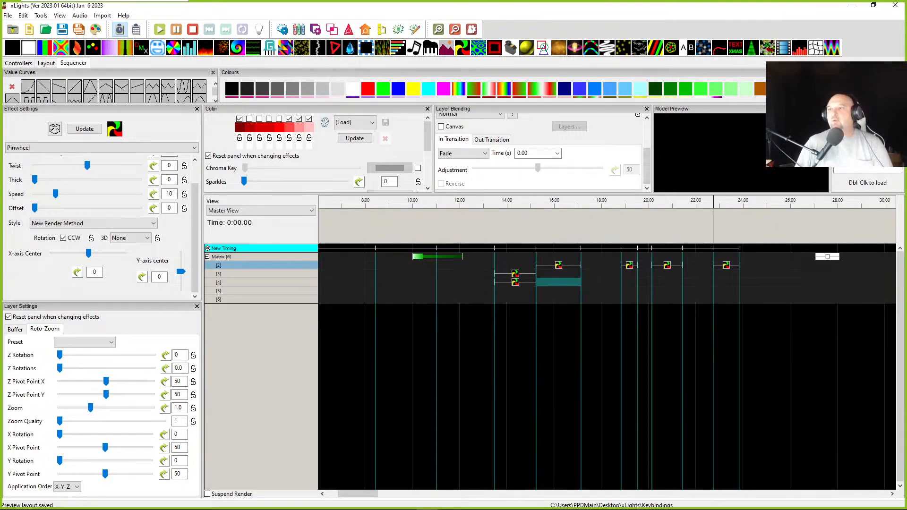
# Bring the second xLights window with the Pro Layout show into view and add timing marks between about 1 and 16 s
pyautogui.moveTo(906, 31); pyautogui.dragTo(390, 32)
pyautogui.click(524, 275)
pyautogui.press('t')
pyautogui.click(493, 264)
pyautogui.press('t')
pyautogui.click(469, 265)
pyautogui.press('t')
pyautogui.click(450, 266)
pyautogui.press('t')
pyautogui.click(497, 265)
pyautogui.click(510, 266)
pyautogui.press('t')
pyautogui.click(562, 261)
pyautogui.press('t')
# Place Garlands, Spirals, VU Meter and Morph effects in separate timing intervals of Matrix layer 2 using their key bindings
pyautogui.click(461, 335)
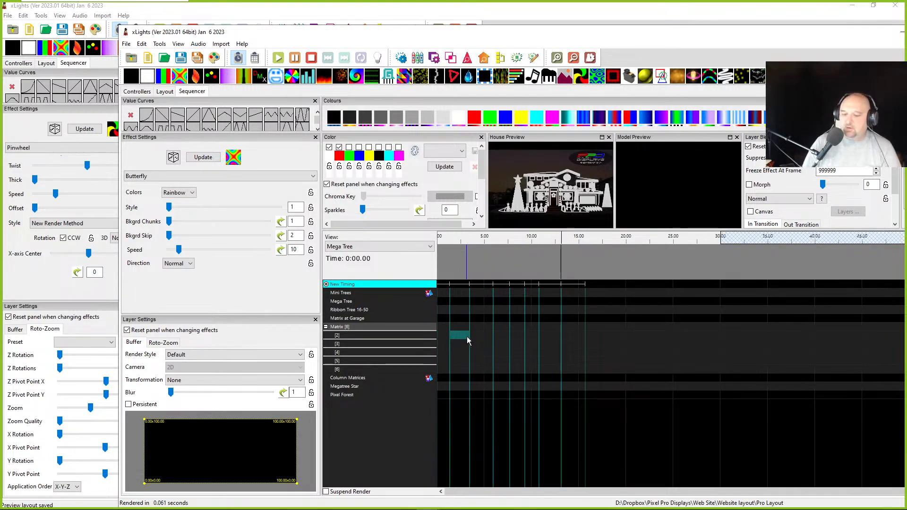
pyautogui.press('g')
pyautogui.click(498, 336)
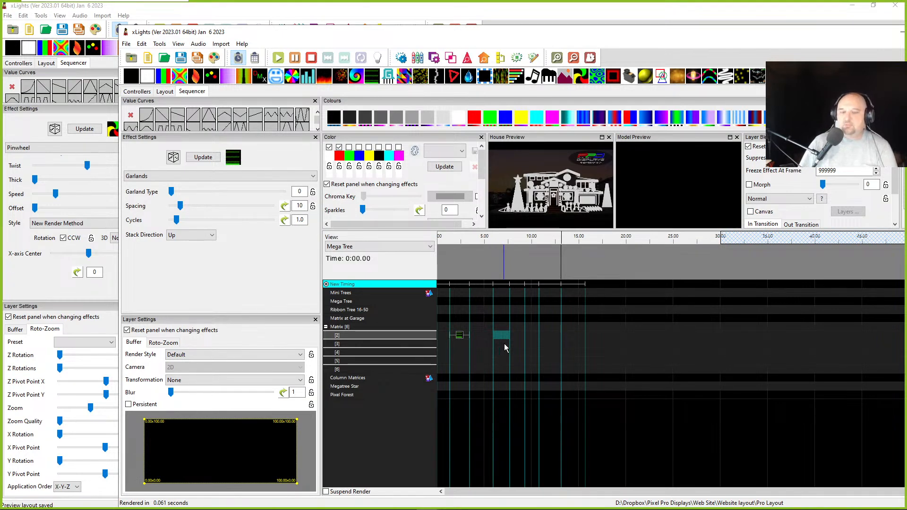
pyautogui.hotkey('shift', 's')
pyautogui.click(532, 334)
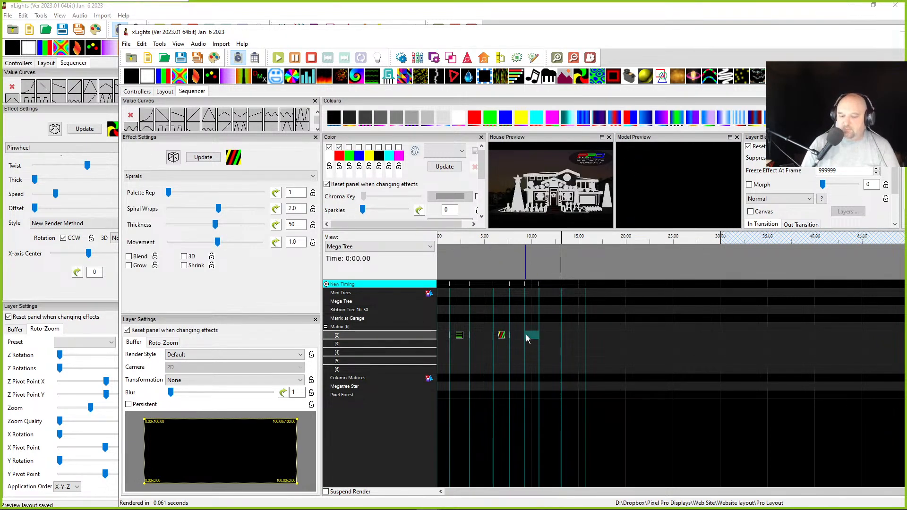
pyautogui.hotkey('shift', 'v')
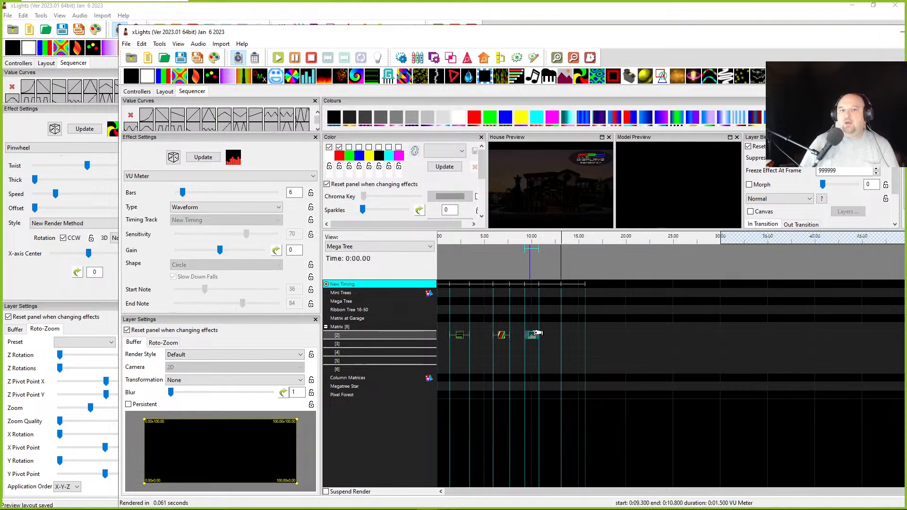
pyautogui.click(577, 334)
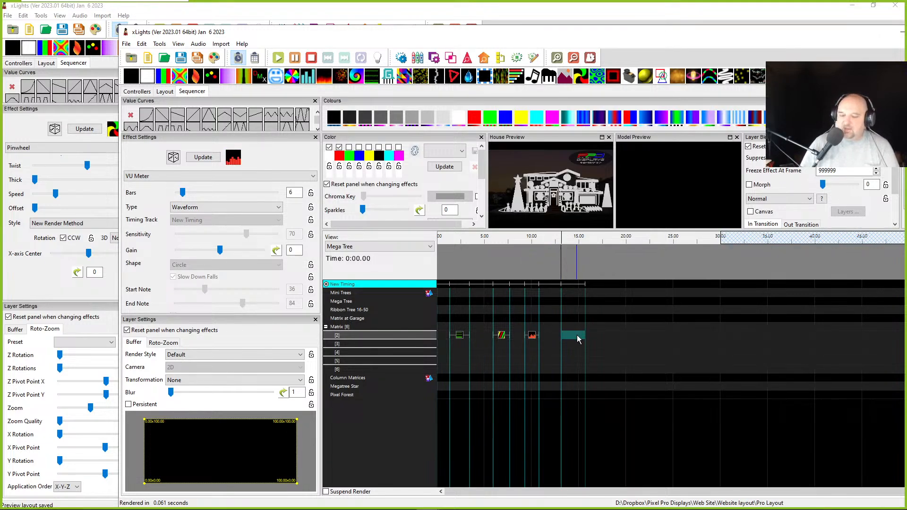
pyautogui.hotkey('shift', 'm')
# Give the Garlands effect in Matrix layer 2 a 1.0 s fade-out and a .5 s fade-in using the apply-setting key bindings
pyautogui.moveTo(580, 350)
pyautogui.mouseDown()
pyautogui.moveTo(484, 330)
pyautogui.moveTo(458, 336)
pyautogui.mouseUp()
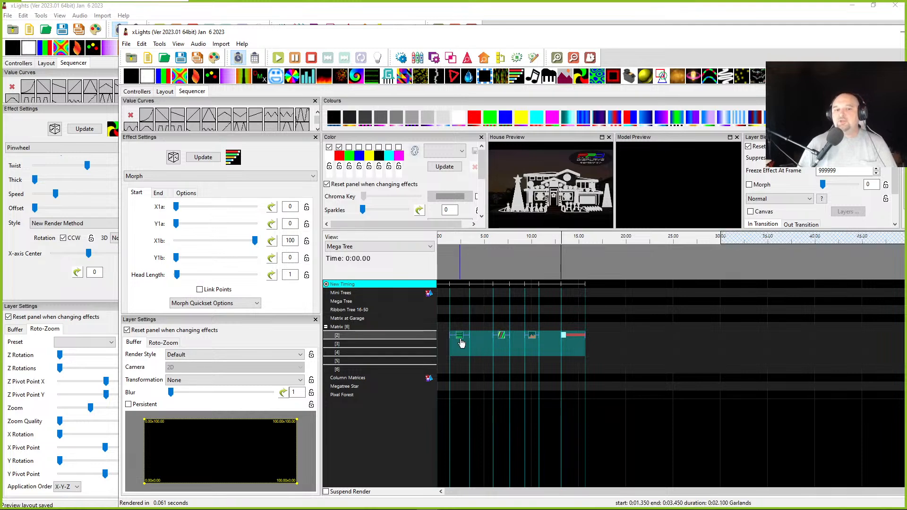
pyautogui.click(459, 336)
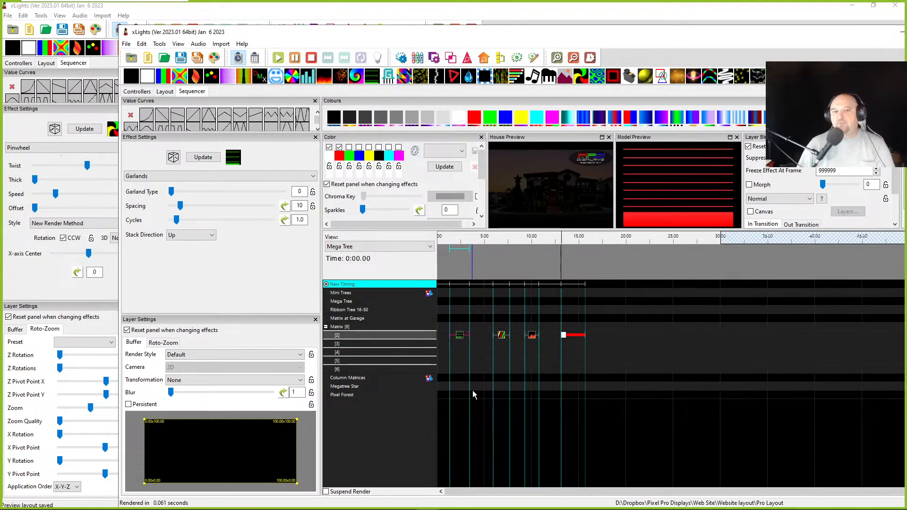
pyautogui.scroll(1, 460, 275)
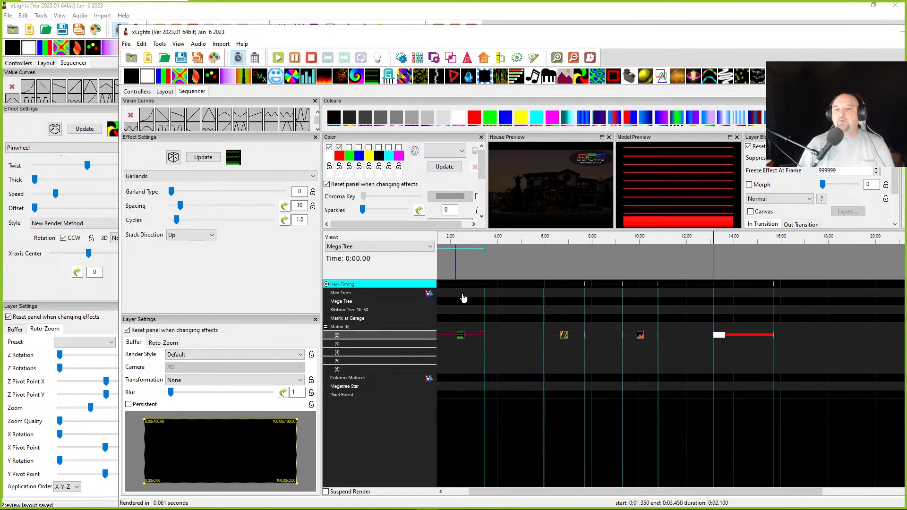
pyautogui.hscroll(-1, 555, 369)
pyautogui.click(496, 336)
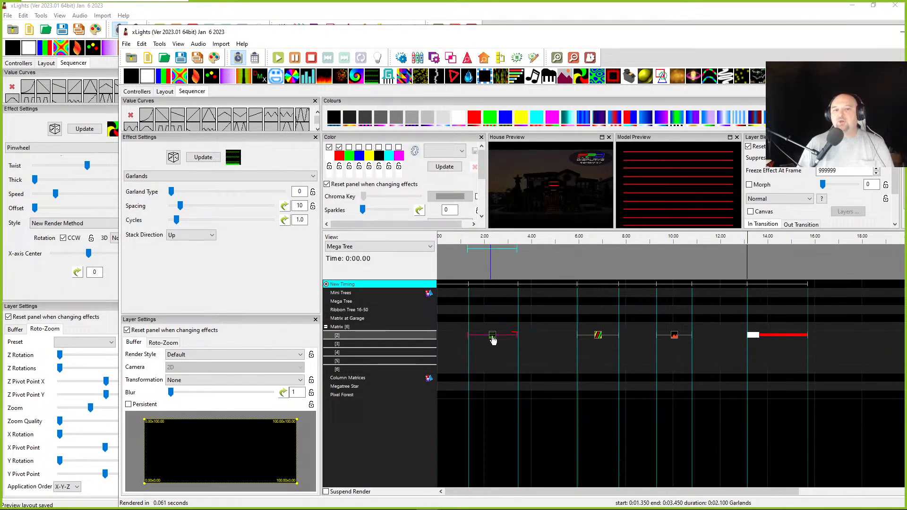
pyautogui.scroll(-2, 818, 211)
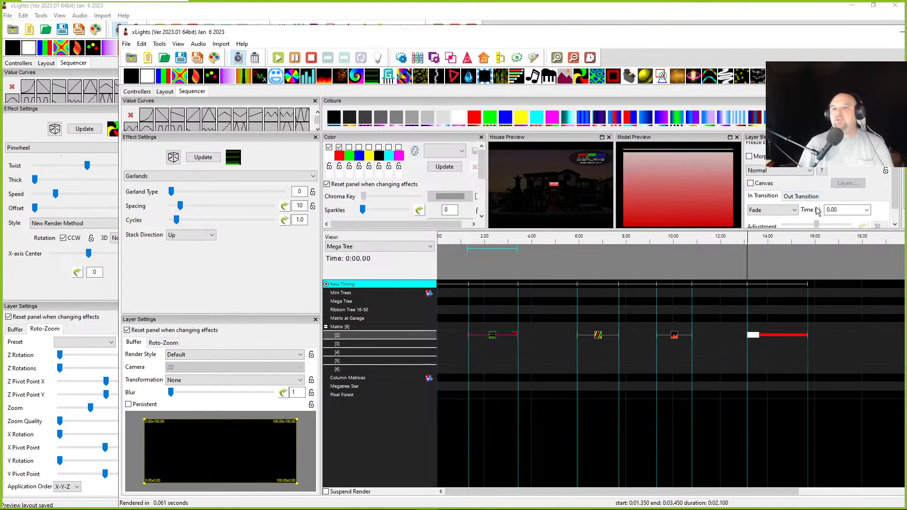
pyautogui.click(813, 198)
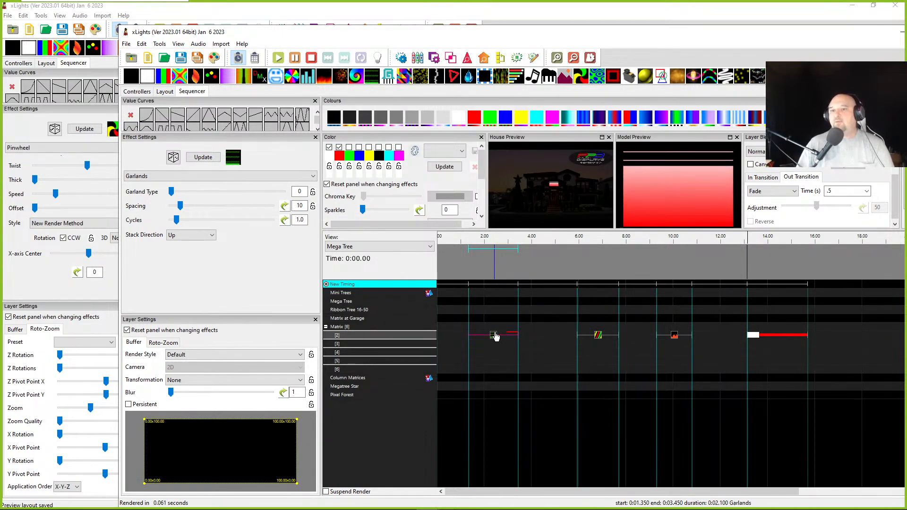
pyautogui.press('Down')
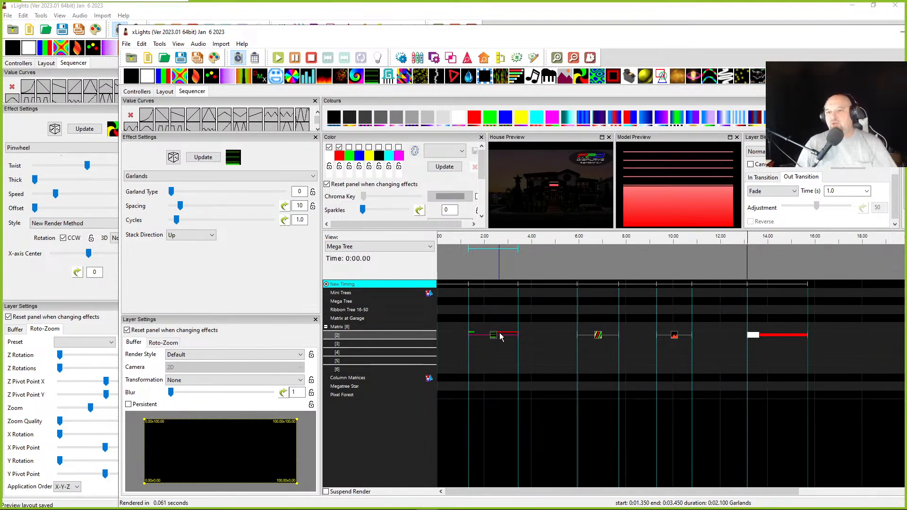
pyautogui.click(763, 177)
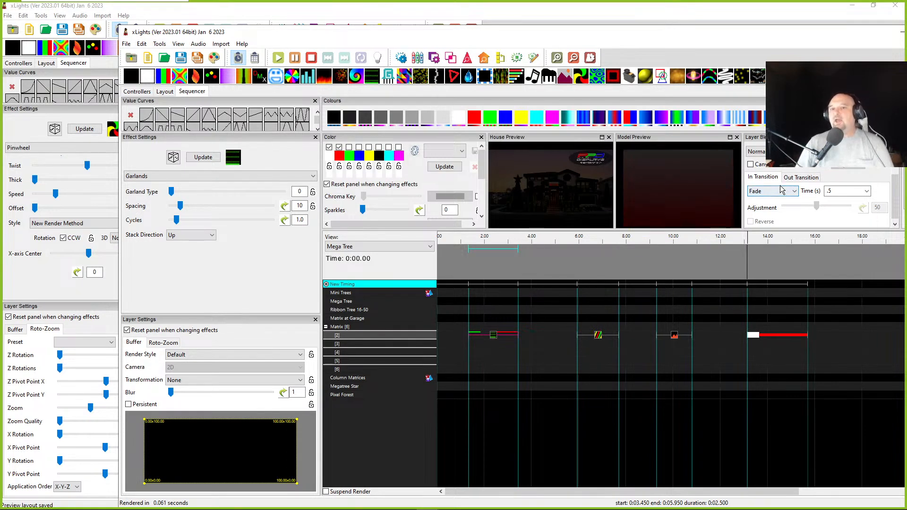
# Apply a fade-out and a .25 s fade-in to the Spirals effect in Matrix layer 2 using their key bindings
pyautogui.click(598, 336)
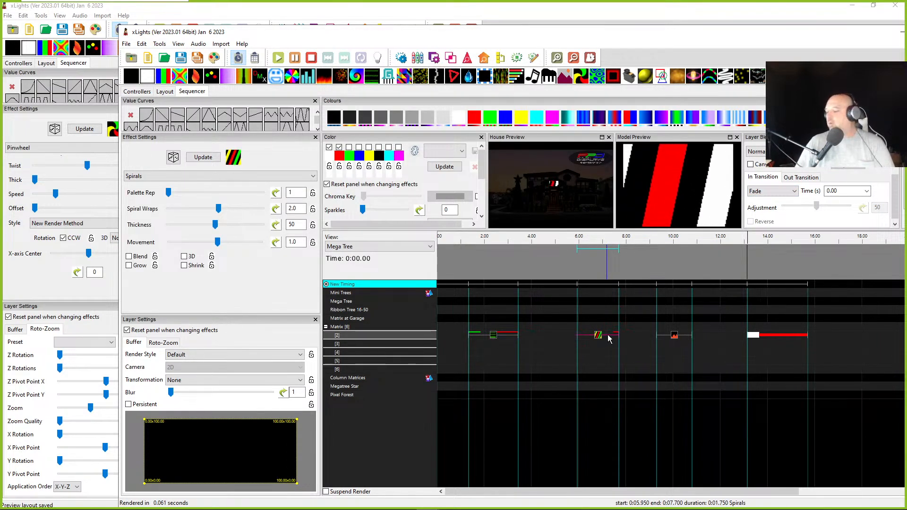
pyautogui.press('f')
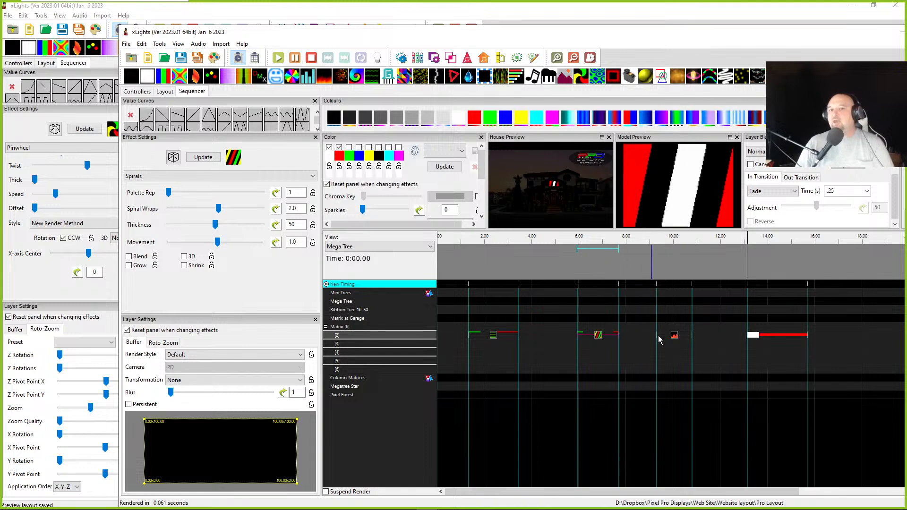
# Bulk-edit the In Transition time of the Spirals, VU Meter and Morph effects in Matrix layer 2 to 0.25 s
pyautogui.click(673, 339)
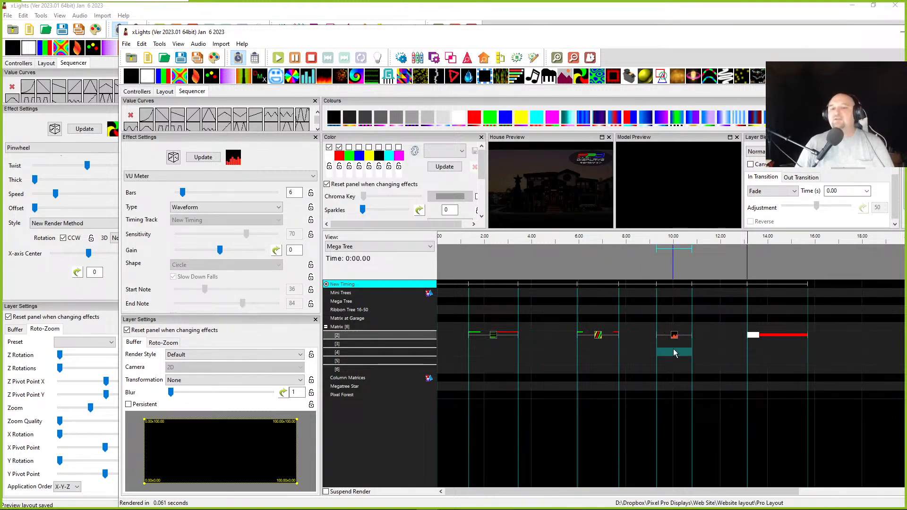
pyautogui.moveTo(674, 349); pyautogui.dragTo(803, 327)
pyautogui.click(598, 335)
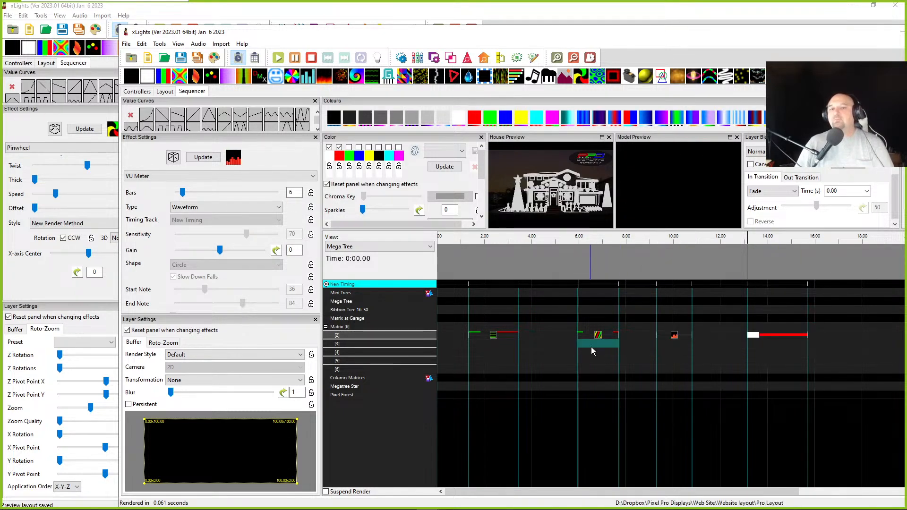
pyautogui.moveTo(598, 335); pyautogui.dragTo(805, 328)
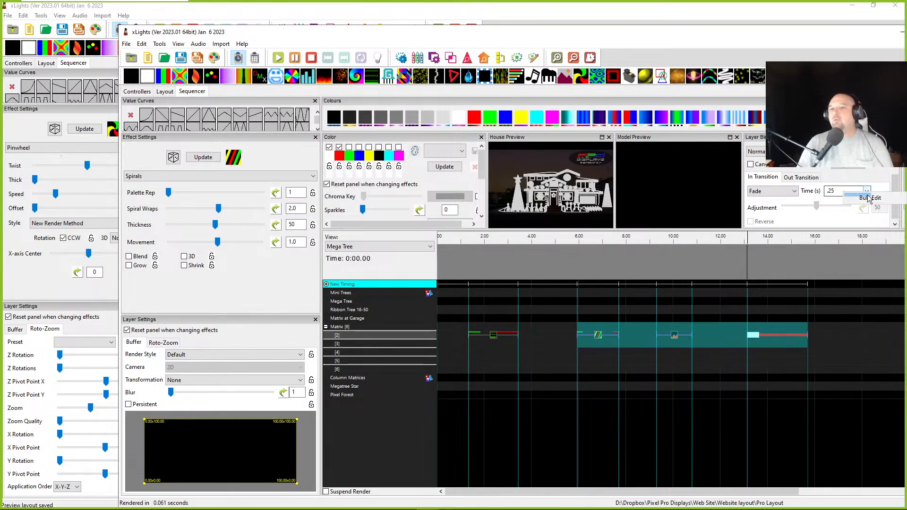
pyautogui.click(867, 203)
pyautogui.click(841, 214)
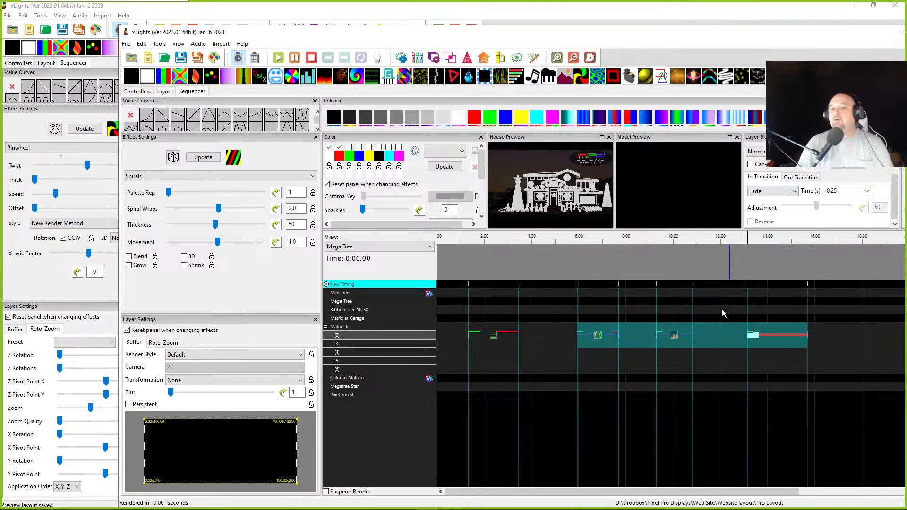
# Bulk-edit the Out Transition time of the same three selected effects to 0.25 s
pyautogui.click(801, 177)
pyautogui.rightClick(868, 194)
pyautogui.click(846, 196)
pyautogui.click(841, 216)
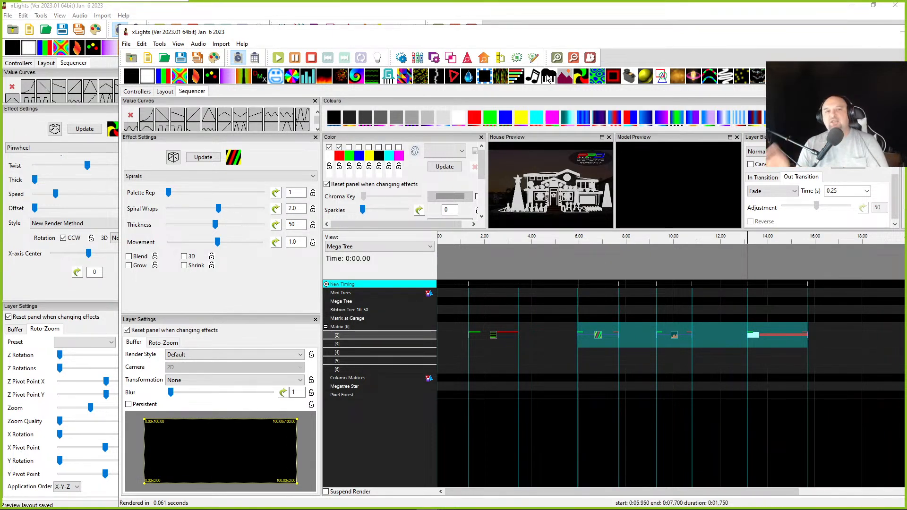
# Return to the Keybindings show window, move the Matrix On effect to start at about 24.6 s, and set its fade-in to .25 s
pyautogui.moveTo(274, 34); pyautogui.dragTo(906, 61)
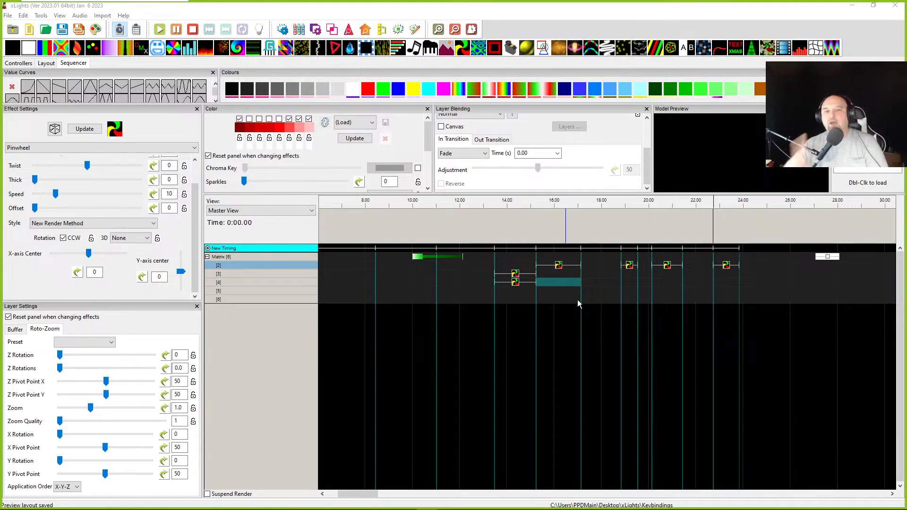
pyautogui.moveTo(828, 259); pyautogui.dragTo(780, 263)
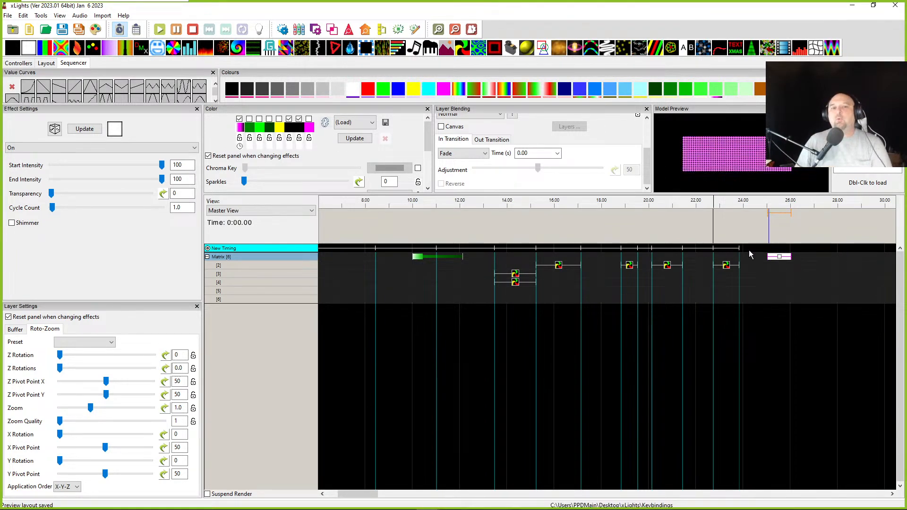
pyautogui.click(535, 155)
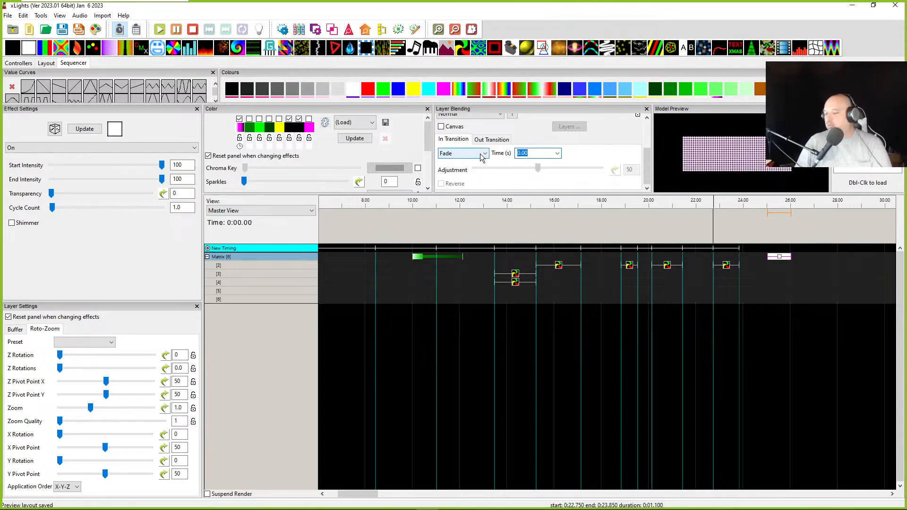
pyautogui.write('.25')
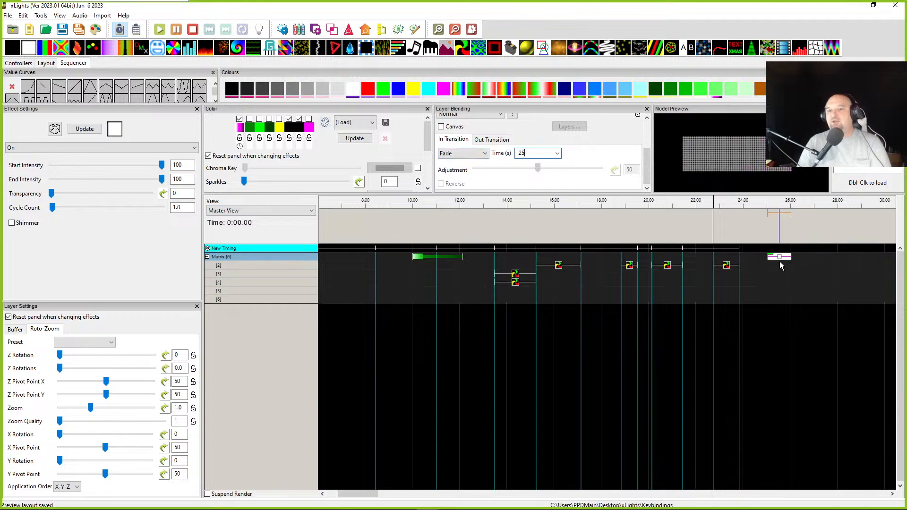
pyautogui.moveTo(779, 257); pyautogui.dragTo(770, 257)
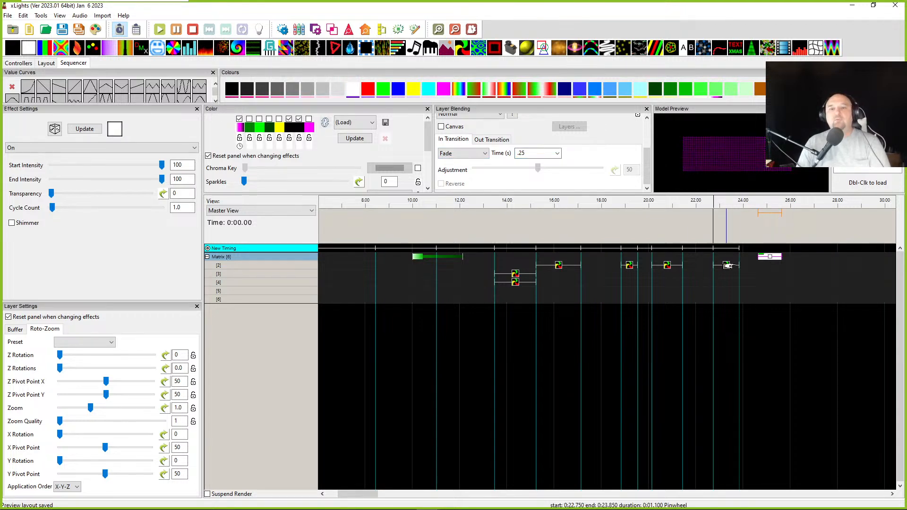
# Copy the On effect from the Matrix row and paste its settings text into a blank Notepad++ document
pyautogui.rightClick(768, 257)
pyautogui.click(776, 274)
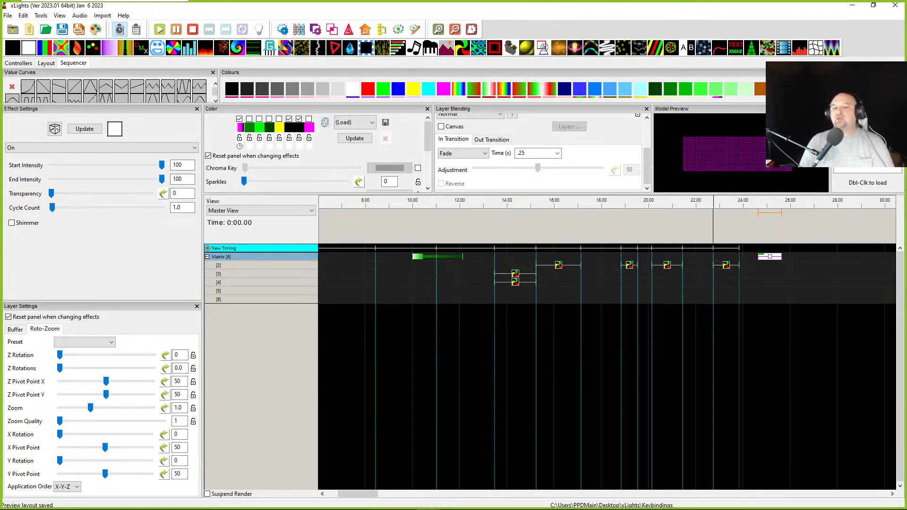
pyautogui.moveTo(498, 508)
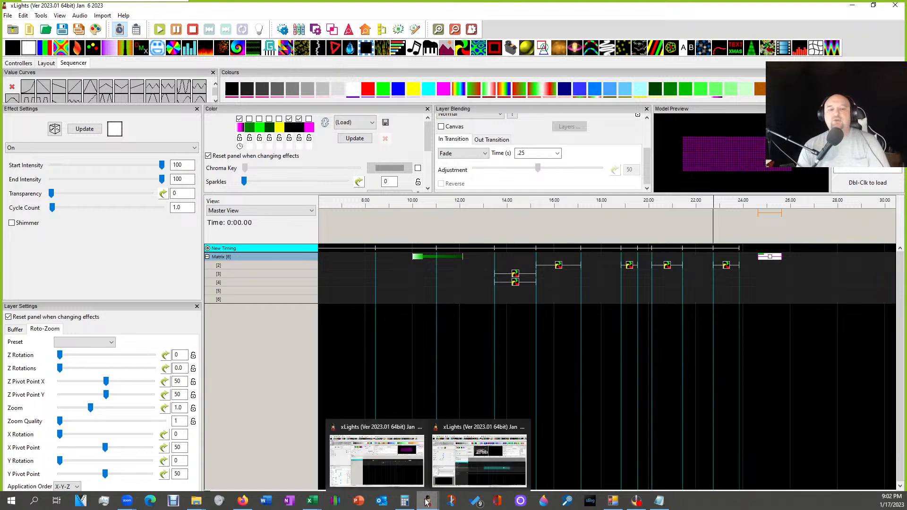
pyautogui.moveTo(659, 506)
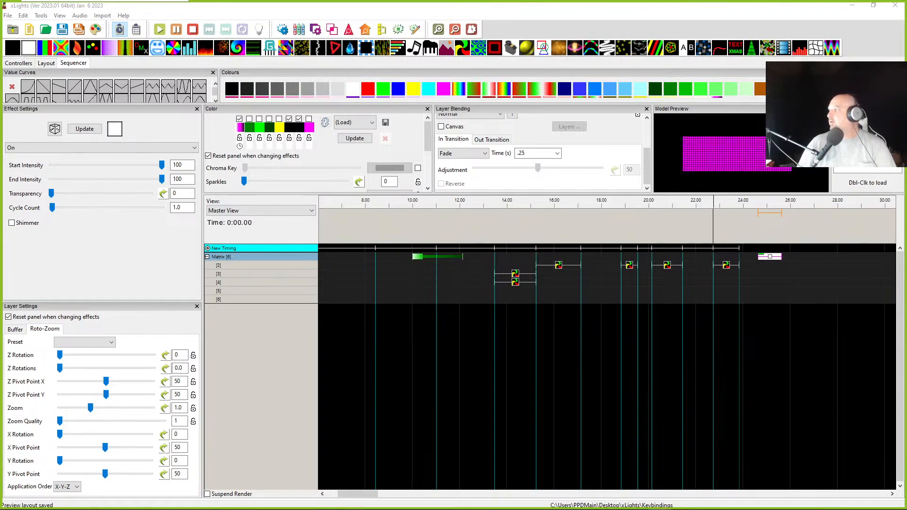
pyautogui.moveTo(2, 70); pyautogui.dragTo(336, 31)
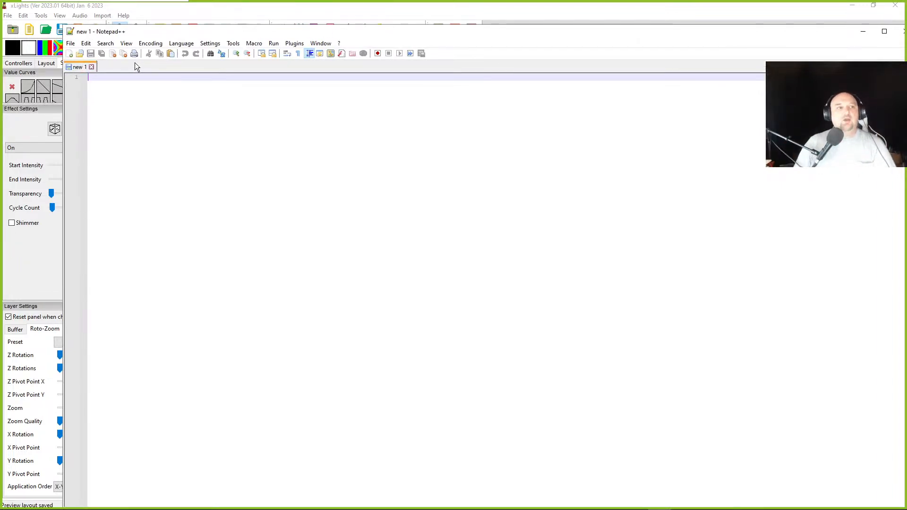
pyautogui.rightClick(153, 83)
pyautogui.click(162, 108)
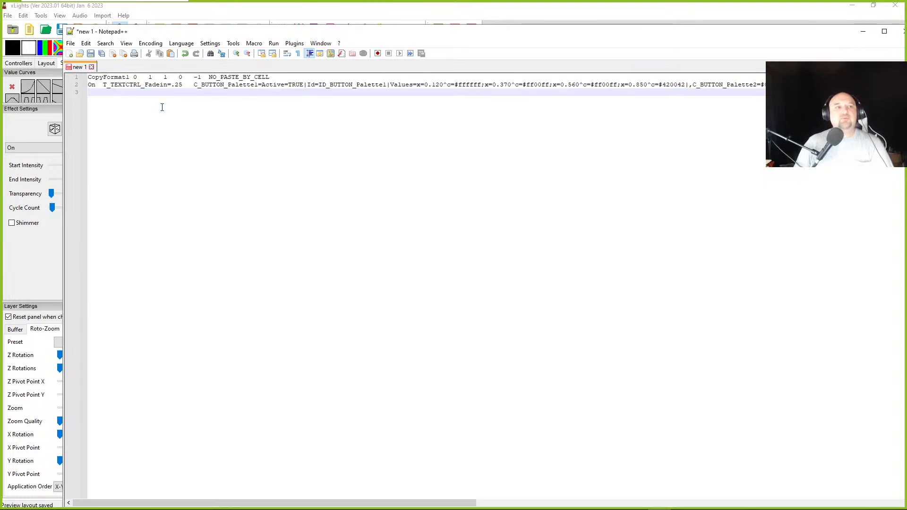
# Copy the setting string T_TEXTCTRL_Fadein=.25 from the second line of the pasted effect text
pyautogui.click(134, 78)
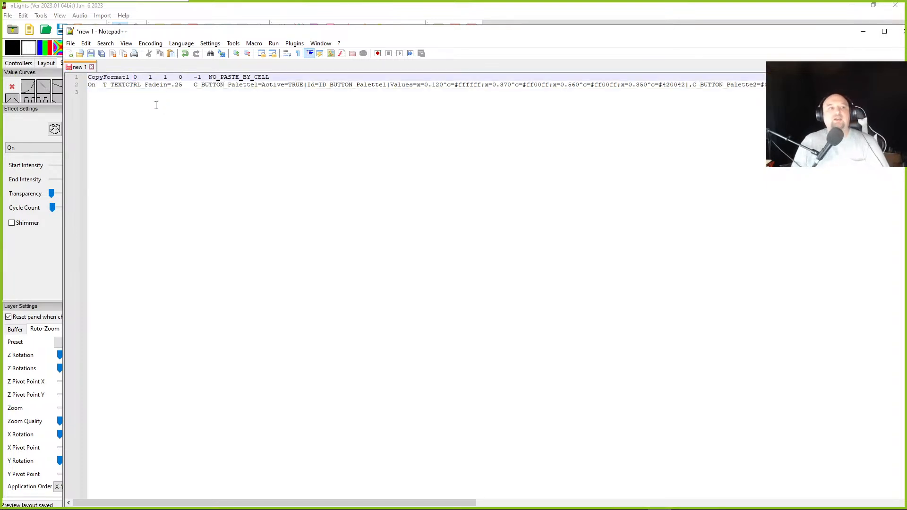
pyautogui.moveTo(88, 85); pyautogui.dragTo(98, 85)
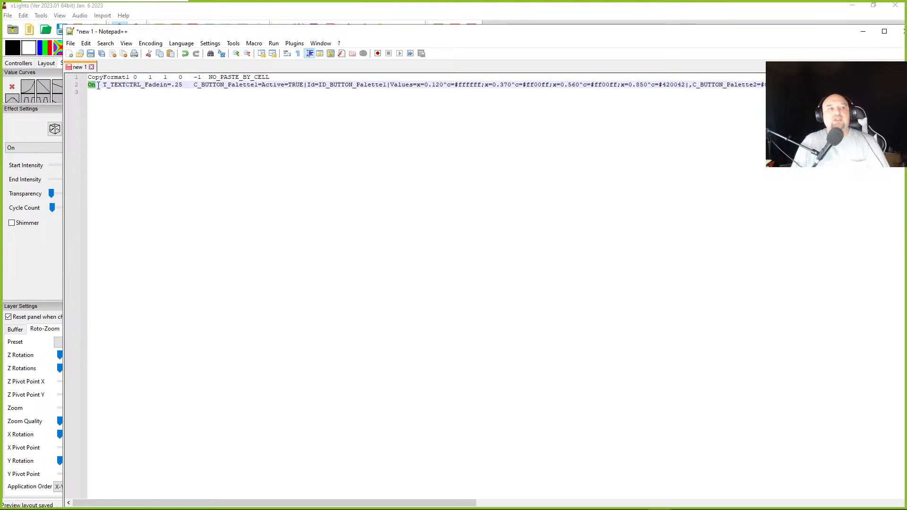
pyautogui.click(145, 85)
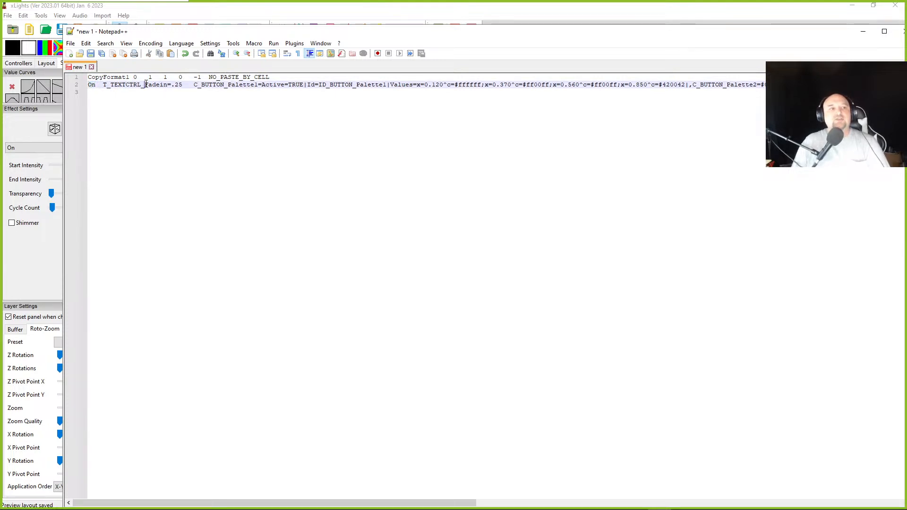
pyautogui.moveTo(103, 86); pyautogui.dragTo(180, 83)
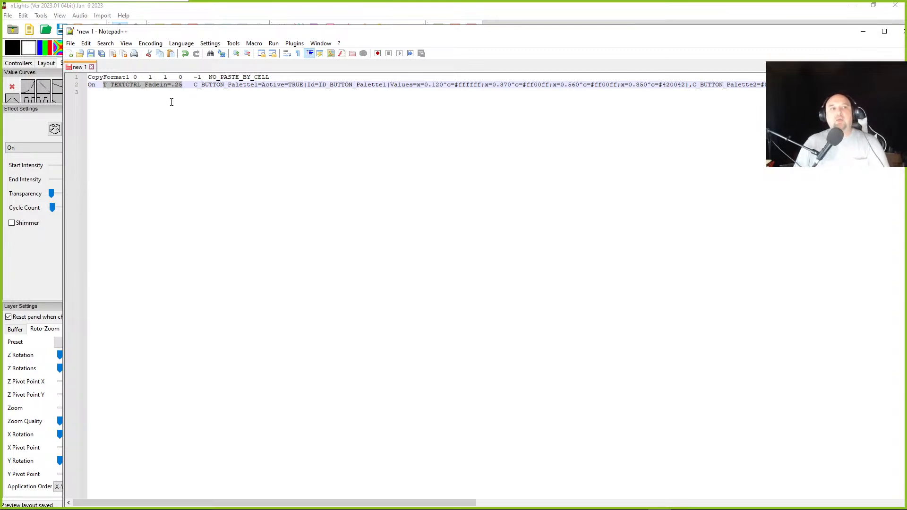
pyautogui.rightClick(161, 85)
pyautogui.click(193, 102)
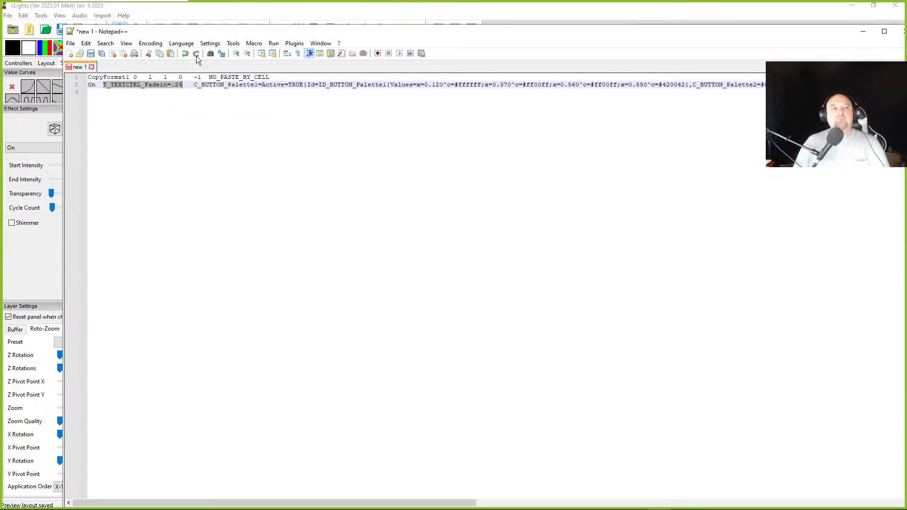
# Switch back to xLights, open the key bindings editor and select the APPLYSETTING entry at the end of the list
pyautogui.moveTo(193, 32); pyautogui.dragTo(906, 108)
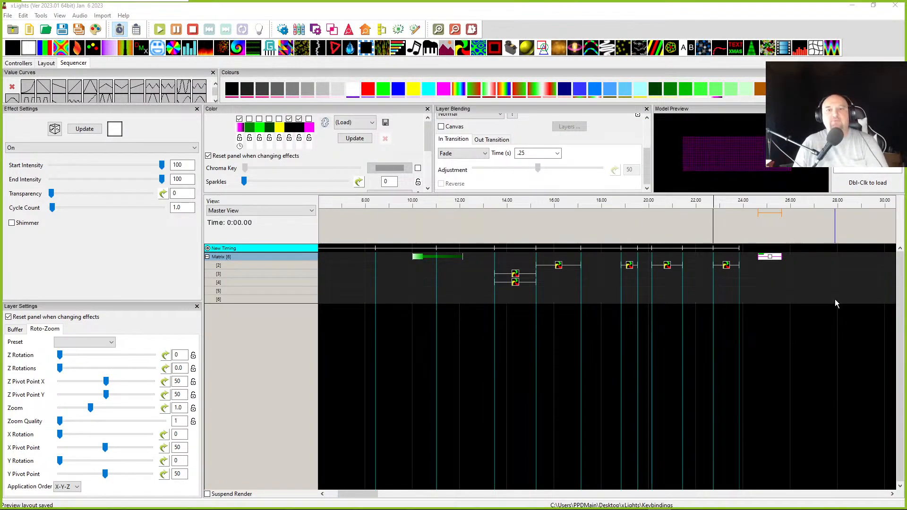
pyautogui.click(770, 258)
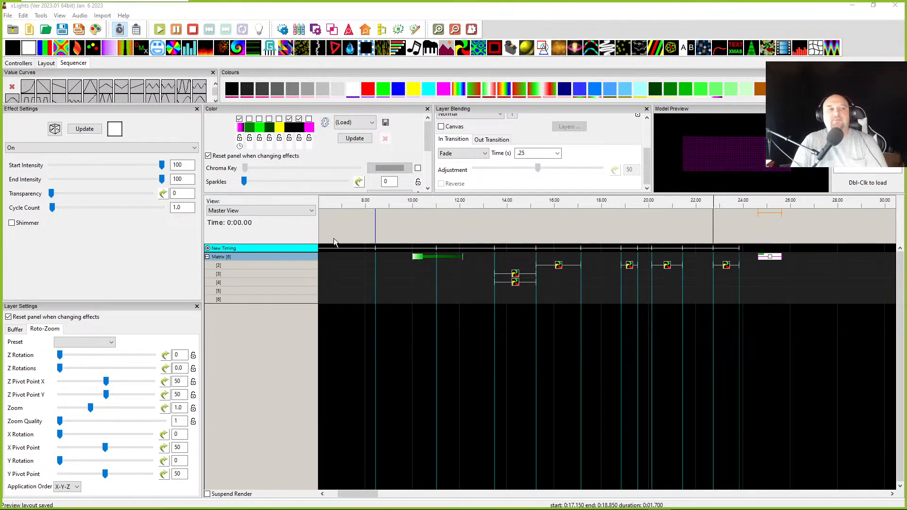
pyautogui.click(7, 16)
pyautogui.click(32, 112)
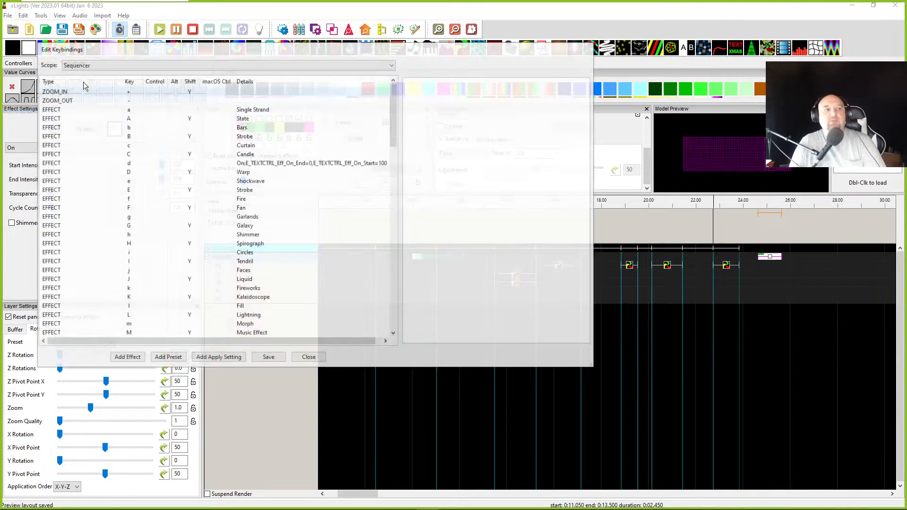
pyautogui.scroll(-20, 169, 202)
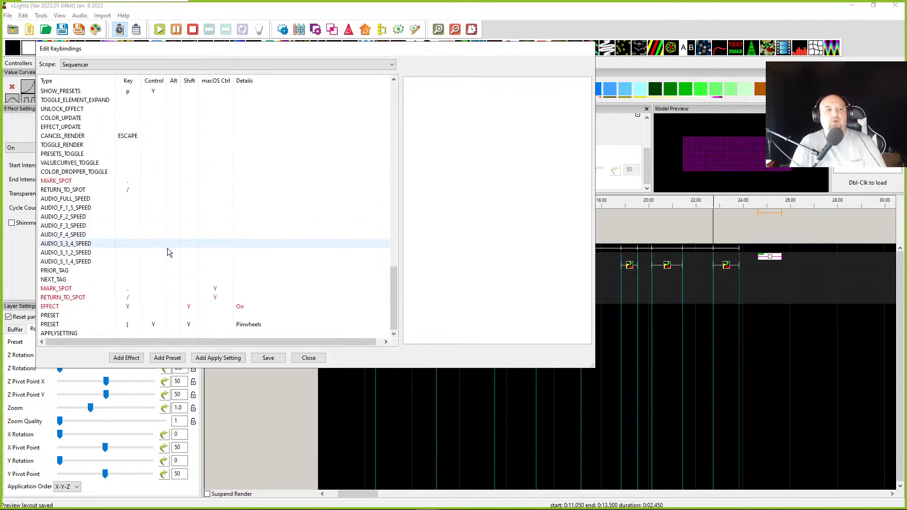
pyautogui.click(62, 334)
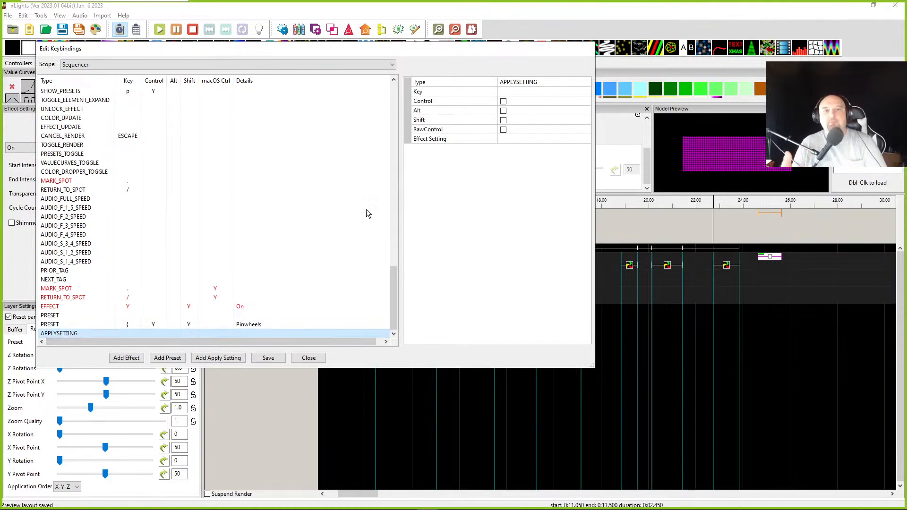
# Assign key 1 with the Control modifier to the new APPLYSETTING binding
pyautogui.click(503, 91)
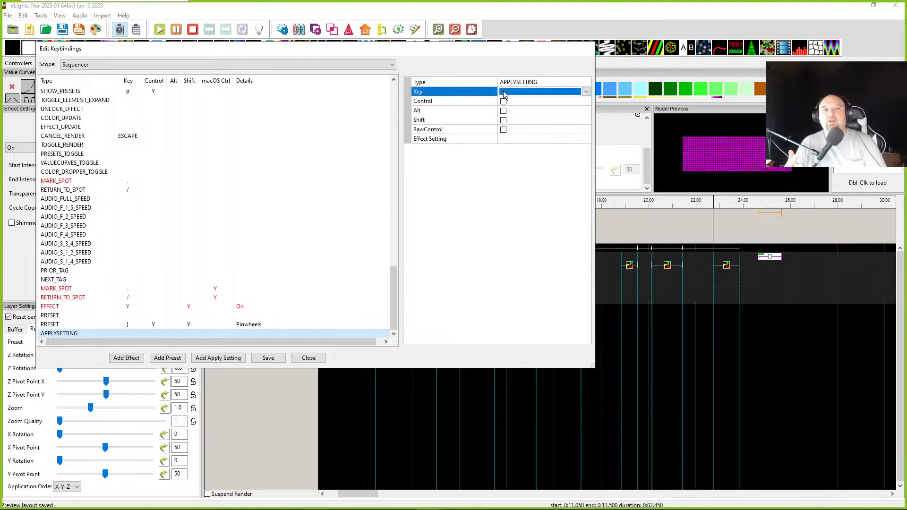
pyautogui.click(504, 91)
pyautogui.scroll(-10, 515, 264)
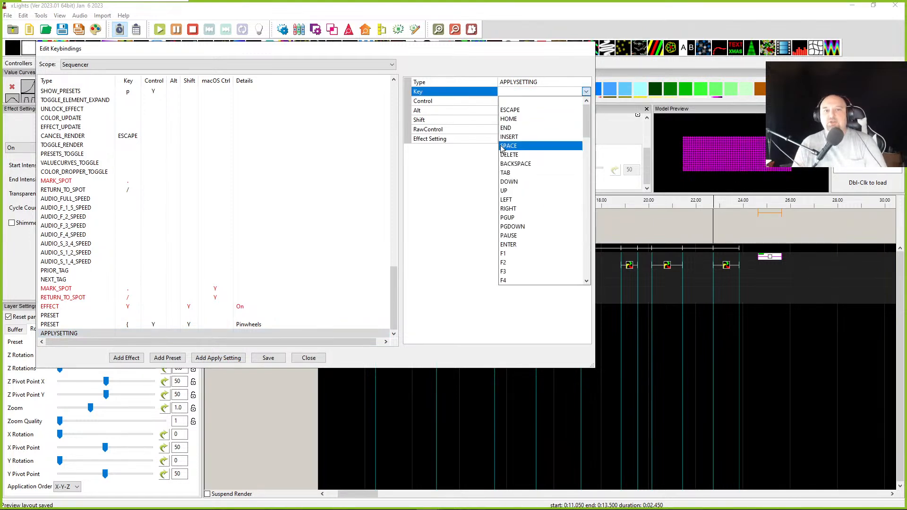
pyautogui.scroll(-15, 515, 264)
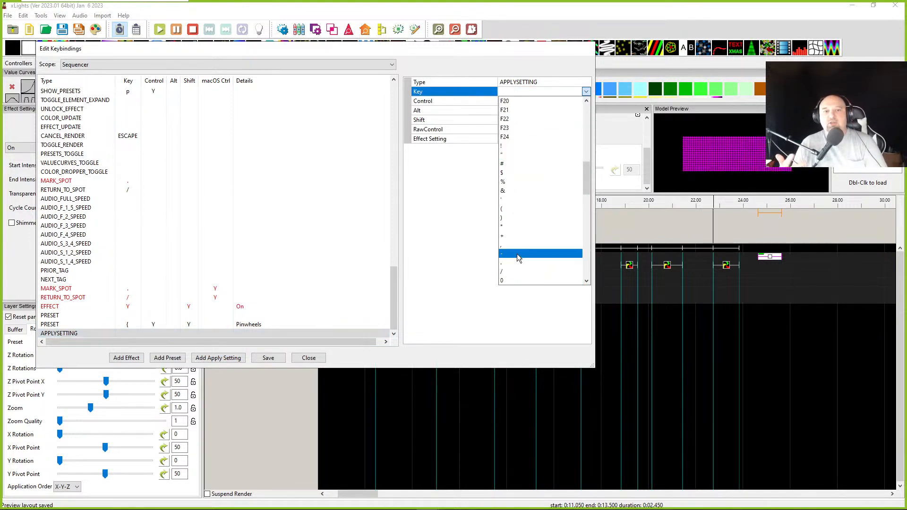
pyautogui.scroll(20, 506, 211)
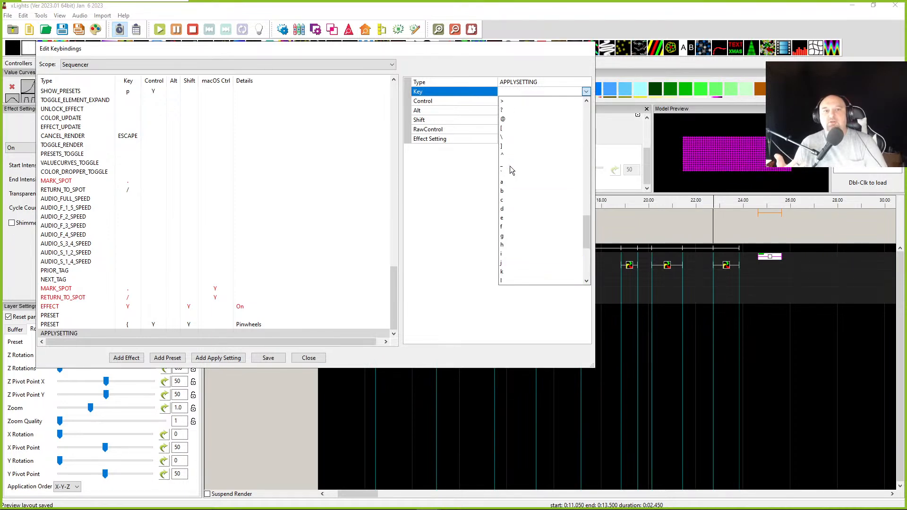
pyautogui.click(504, 88)
pyautogui.write('1')
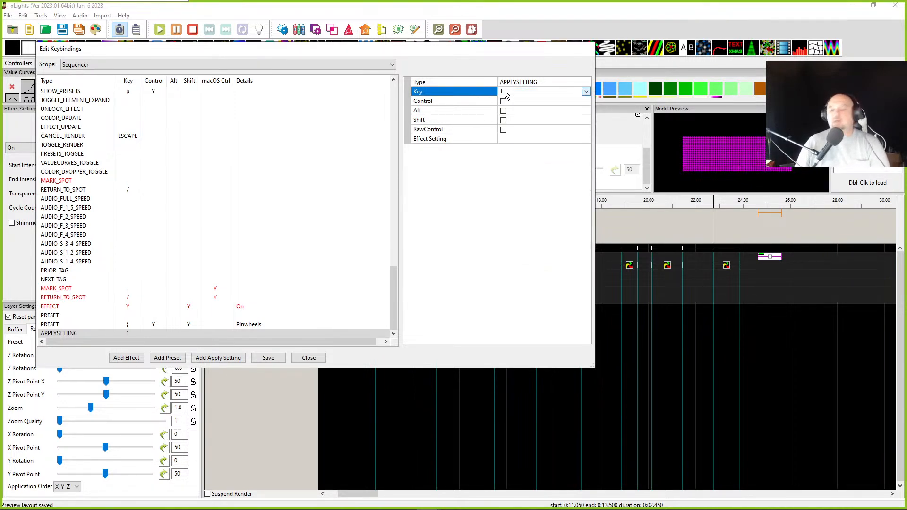
pyautogui.click(520, 139)
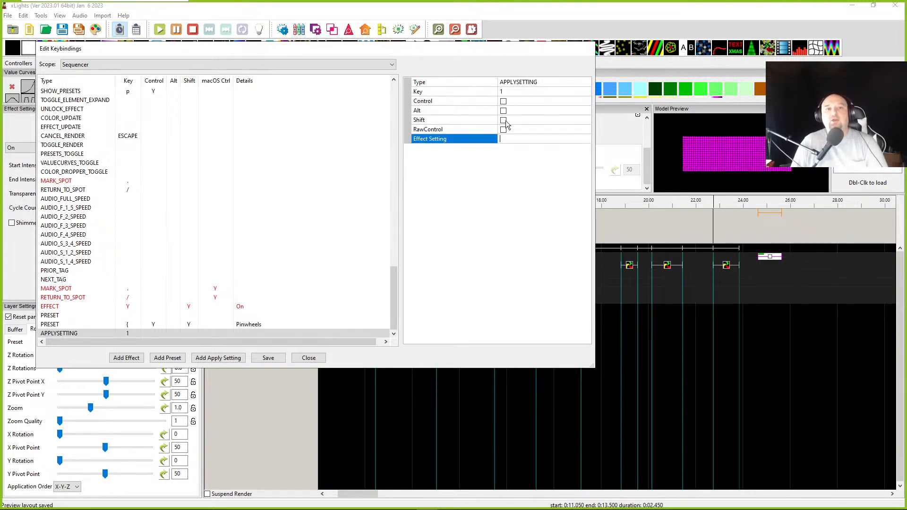
pyautogui.click(503, 101)
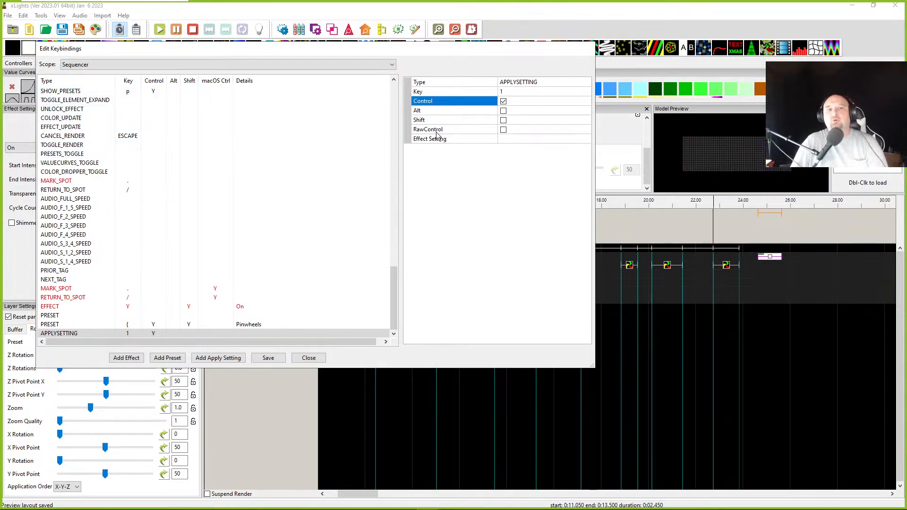
# Paste T_TEXTCTRL_Fadein=.25 as the binding's effect setting, save the key bindings and close the editor
pyautogui.click(513, 140)
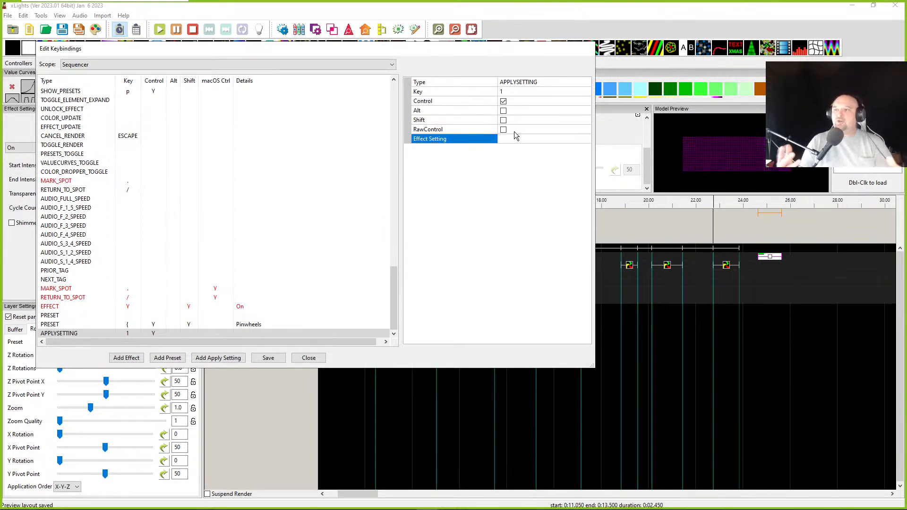
pyautogui.hotkey('ctrl', 'v')
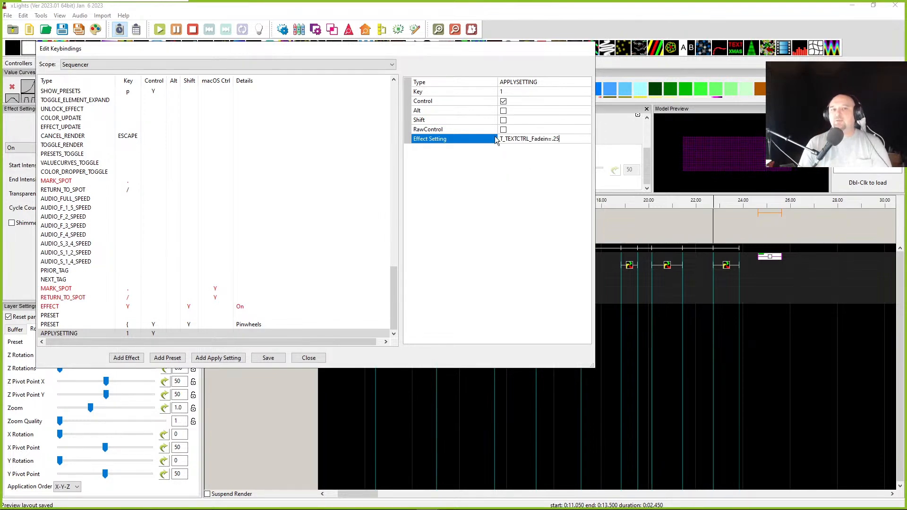
pyautogui.moveTo(502, 140); pyautogui.dragTo(568, 166)
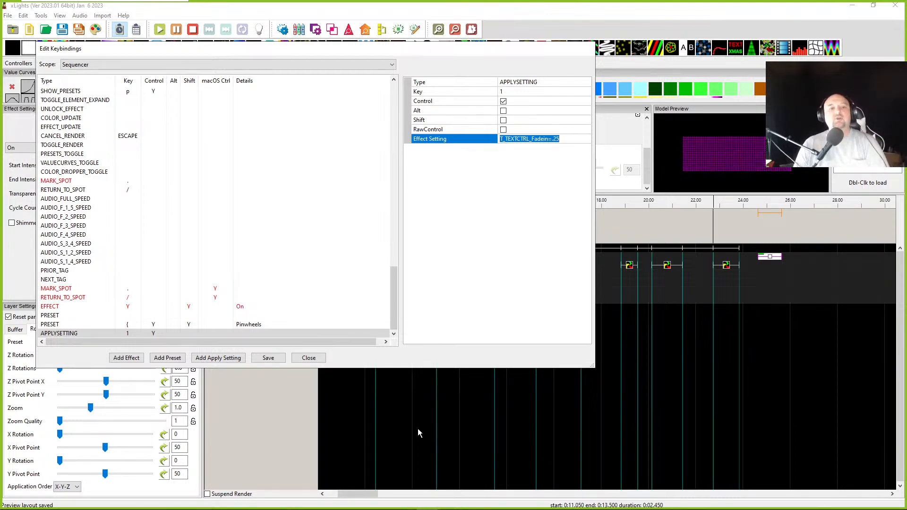
pyautogui.click(268, 358)
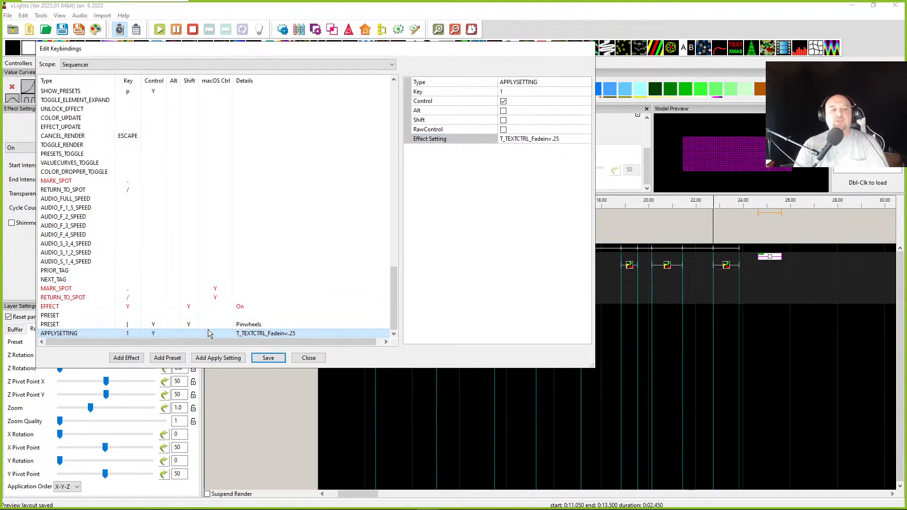
pyautogui.click(153, 336)
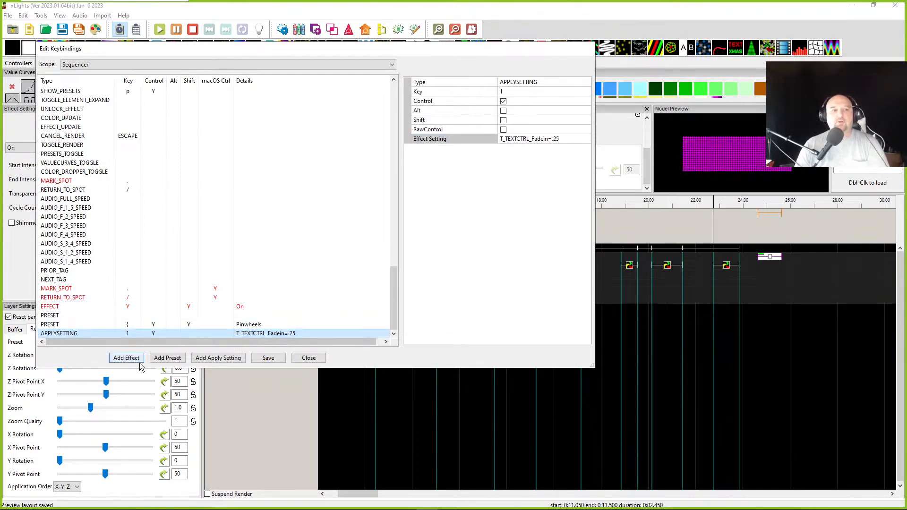
pyautogui.click(308, 358)
# Apply the .25 s fade-in binding to the Pinwheel effect starting at 15.25 s on Matrix layer 2
pyautogui.click(559, 266)
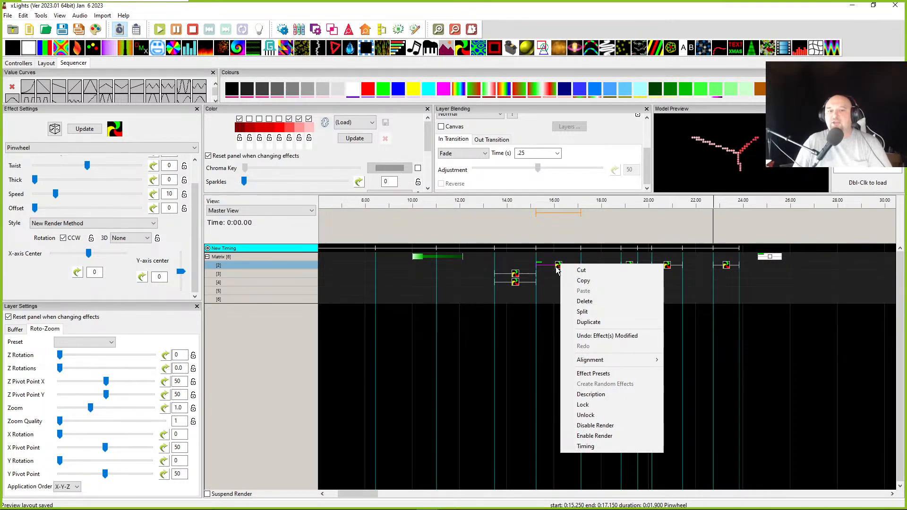
pyautogui.click(559, 270)
pyautogui.click(559, 271)
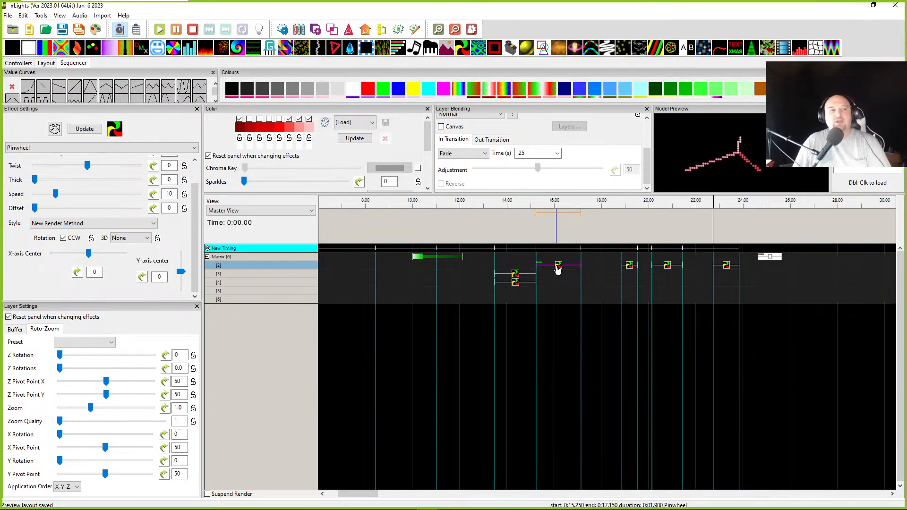
# Reopen the key bindings editor and highlight the fade-in time in the Control+1 APPLYSETTING entry's effect setting
pyautogui.click(7, 16)
pyautogui.click(31, 113)
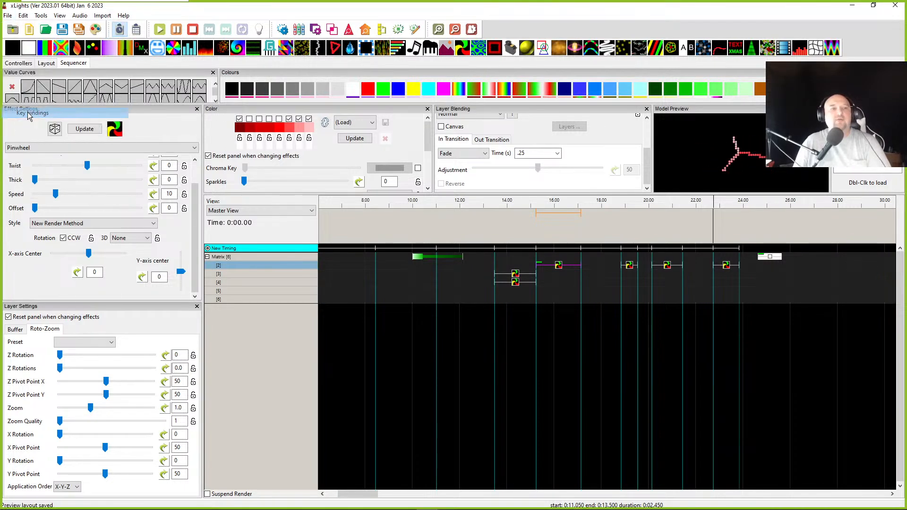
pyautogui.scroll(-15, 211, 219)
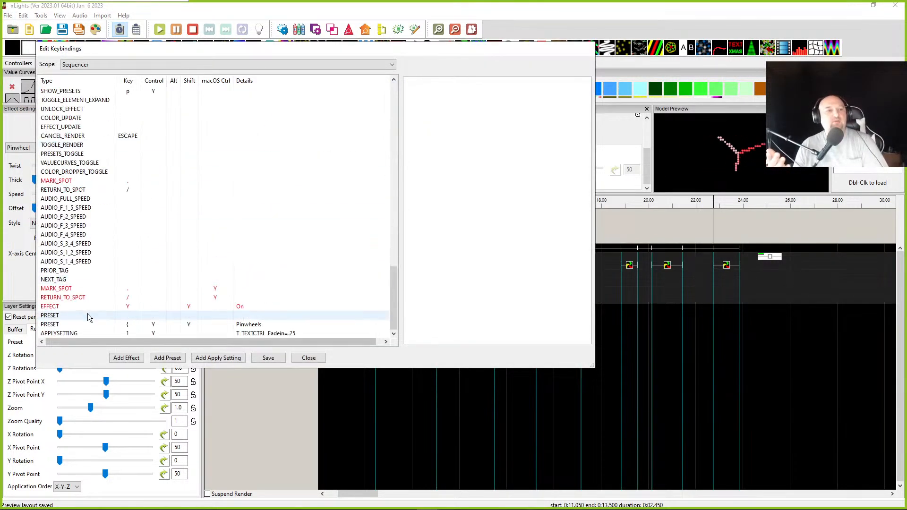
pyautogui.click(203, 334)
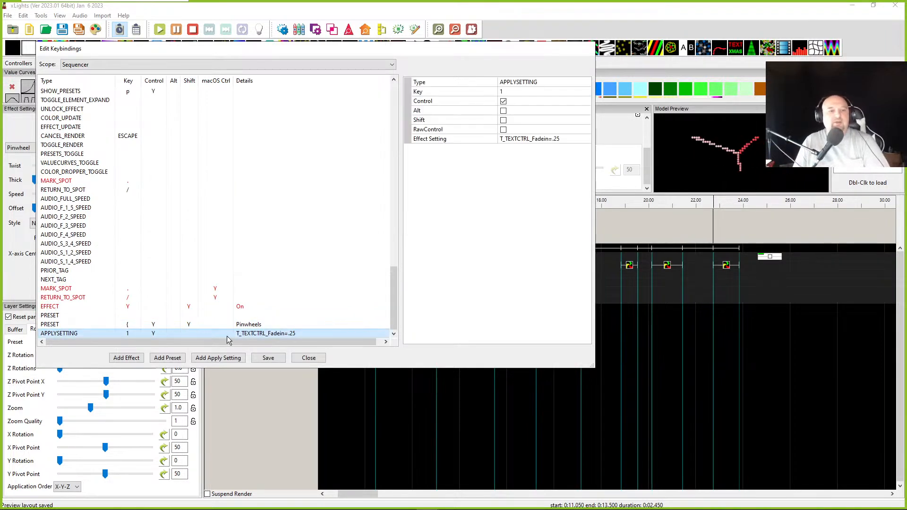
pyautogui.click(559, 141)
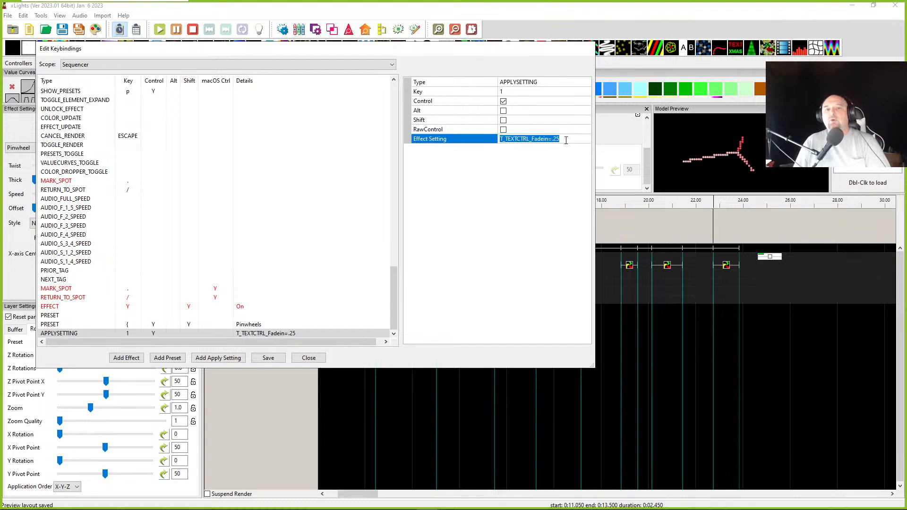
pyautogui.click(566, 140)
pyautogui.moveTo(558, 140); pyautogui.dragTo(554, 141)
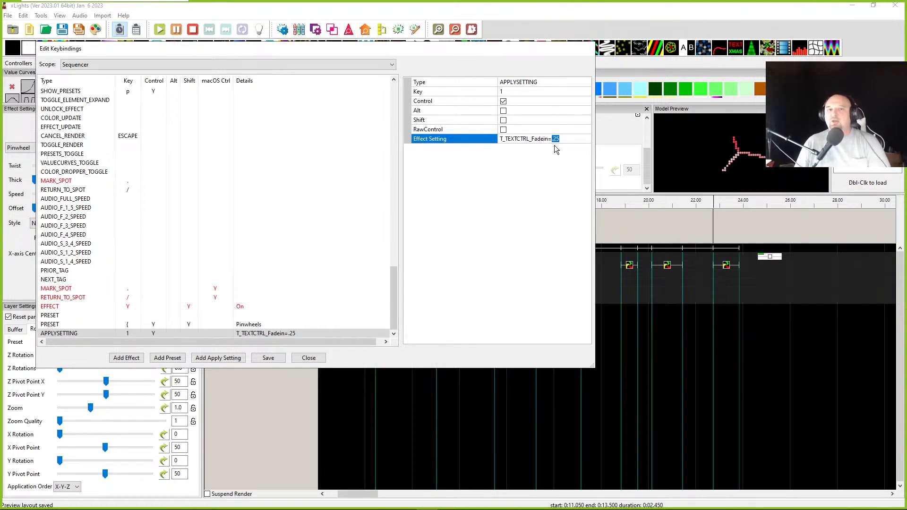
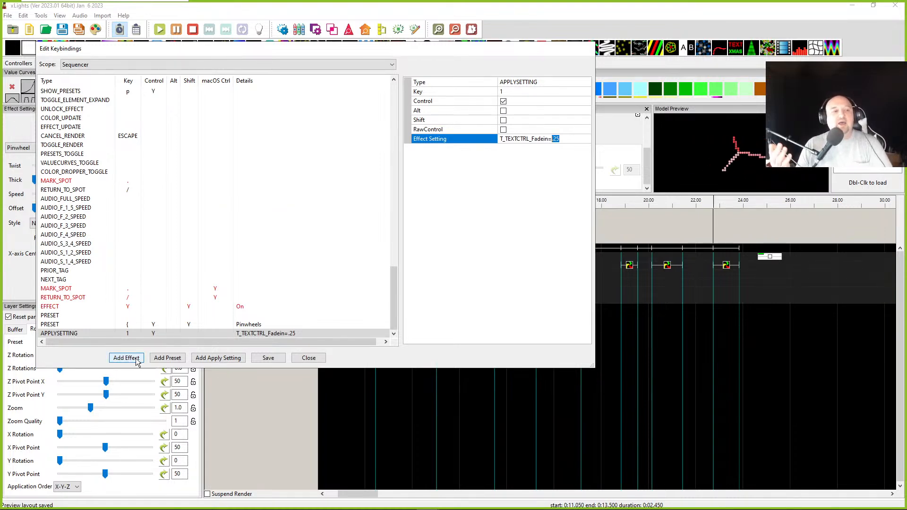
# Add another apply-setting binding with the effect setting T_TEXTCTRL_Fadein=1.25 and save it
pyautogui.click(212, 360)
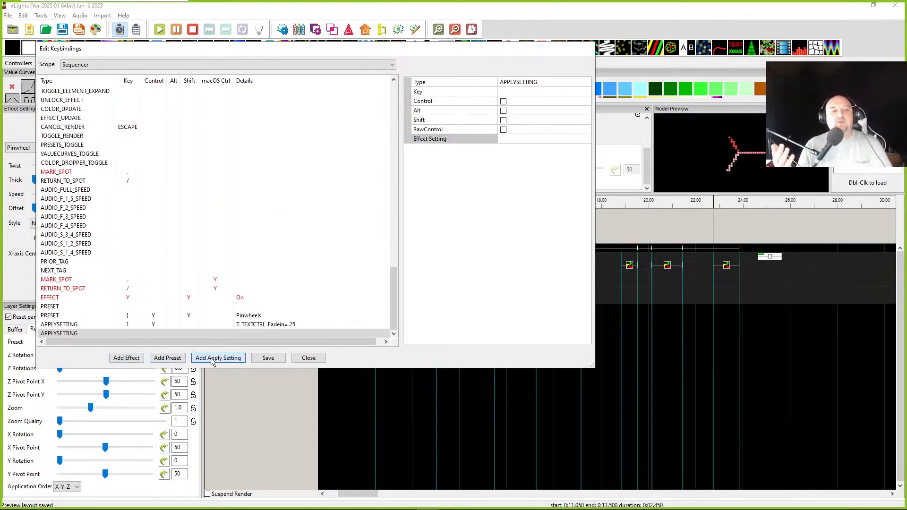
pyautogui.click(514, 138)
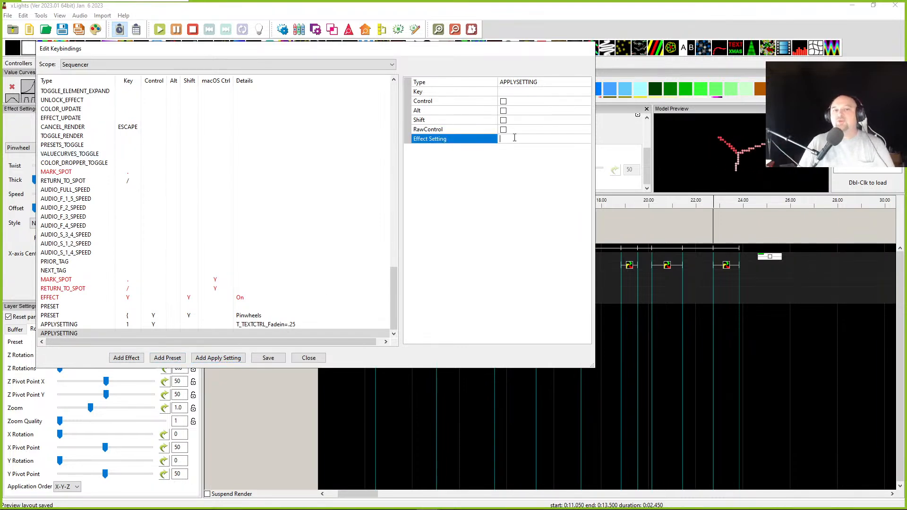
pyautogui.write('T_TEXTCTRL_Fadein=.25')
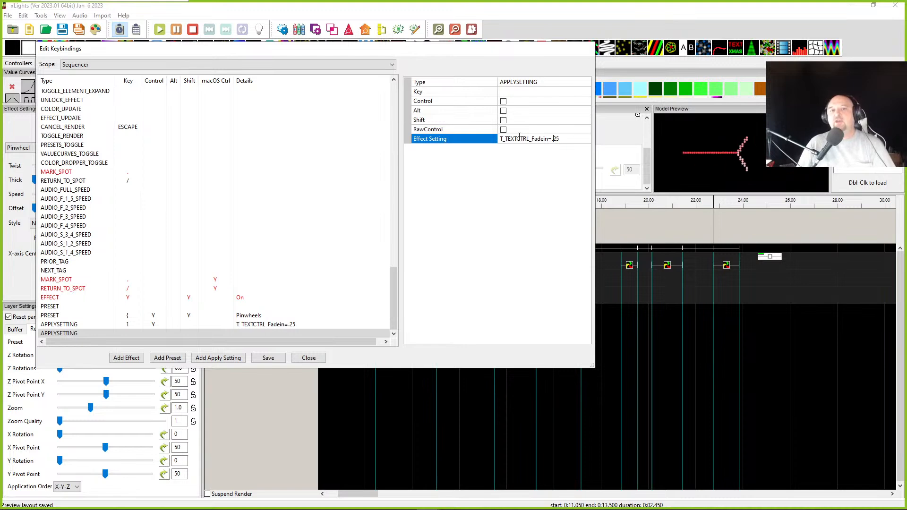
pyautogui.write('1')
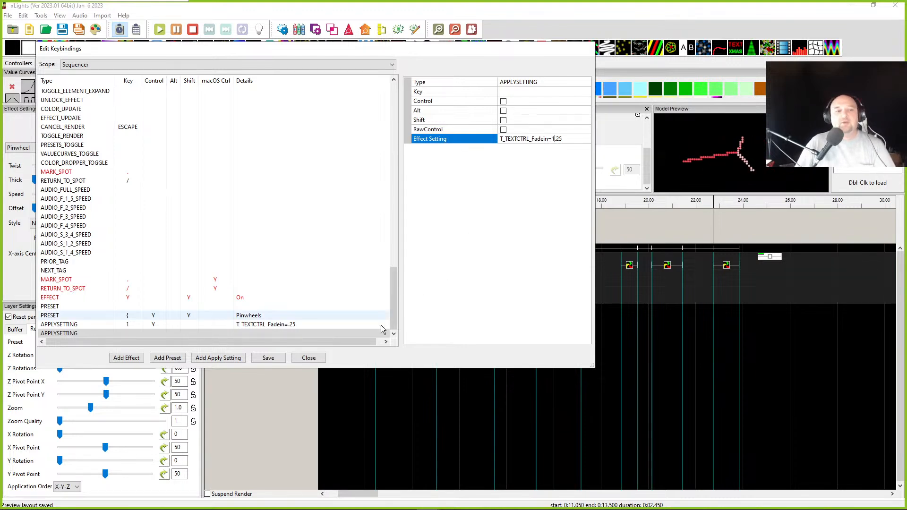
pyautogui.click(267, 359)
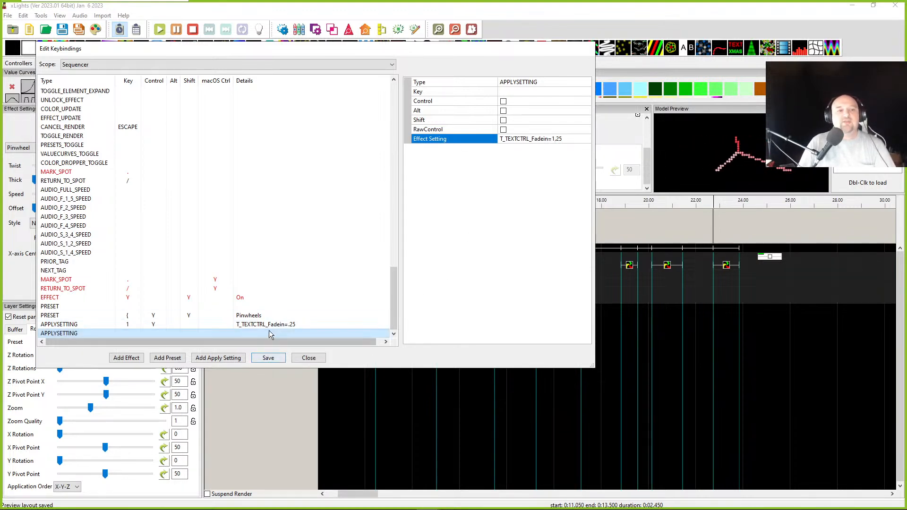
# Assign key 2 with the Control modifier to the 1.25 s fade-in binding, save and close the editor
pyautogui.click(518, 92)
pyautogui.write('2')
pyautogui.click(504, 102)
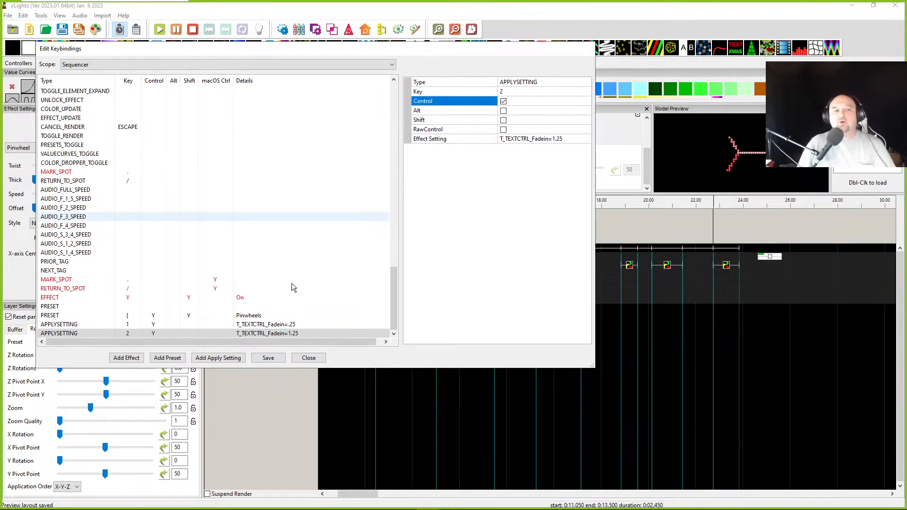
pyautogui.click(268, 358)
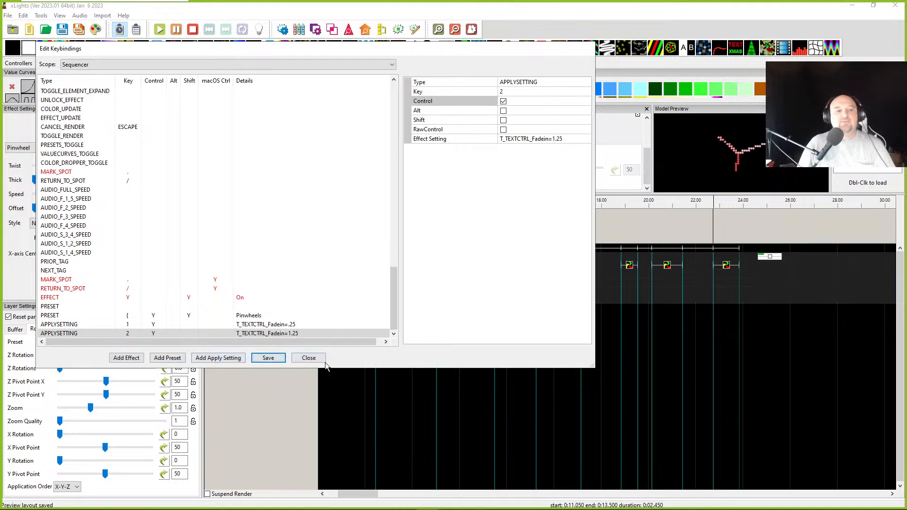
pyautogui.click(308, 358)
# Apply the 1.25 s fade-in binding to the Pinwheel effect starting at 20.15 s and check its in-transition time
pyautogui.click(667, 266)
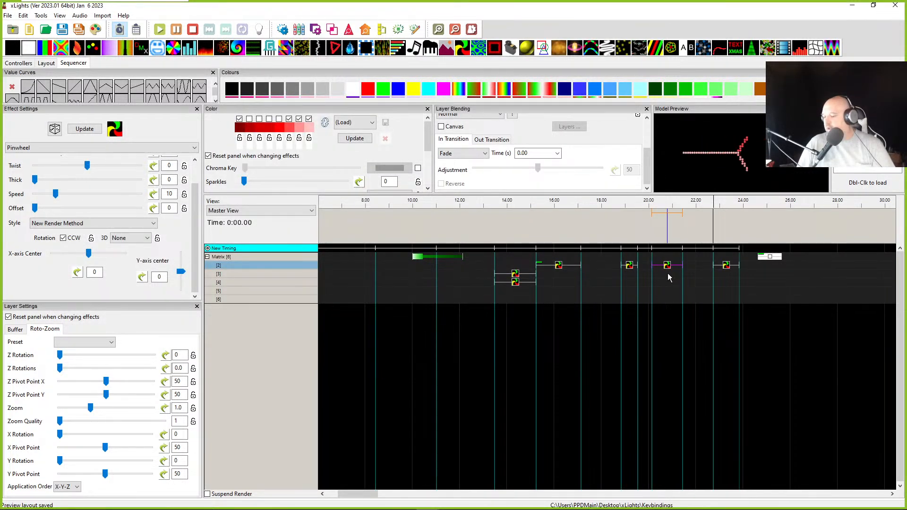
pyautogui.click(670, 269)
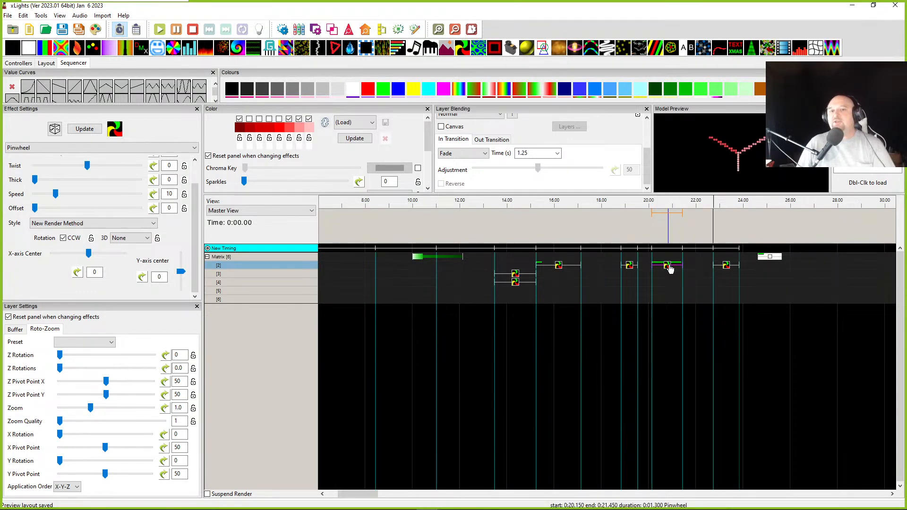
pyautogui.moveTo(539, 152); pyautogui.dragTo(508, 153)
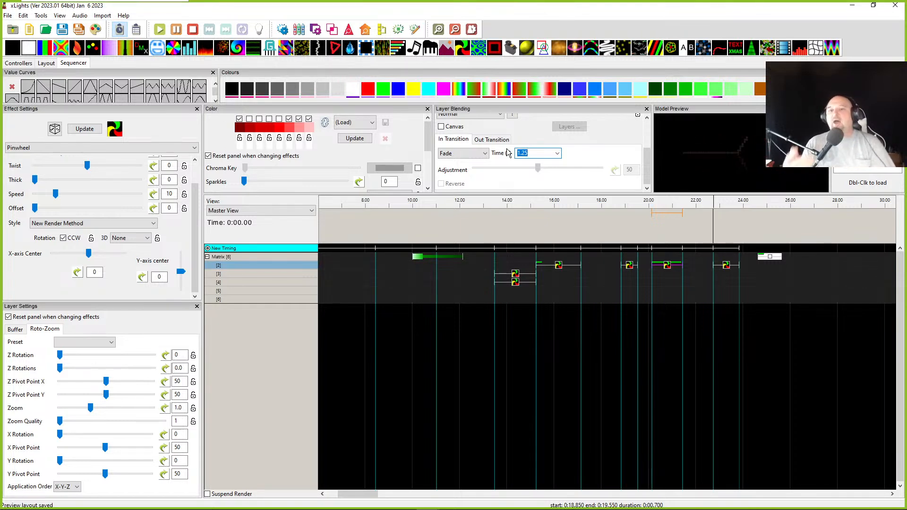
pyautogui.click(772, 258)
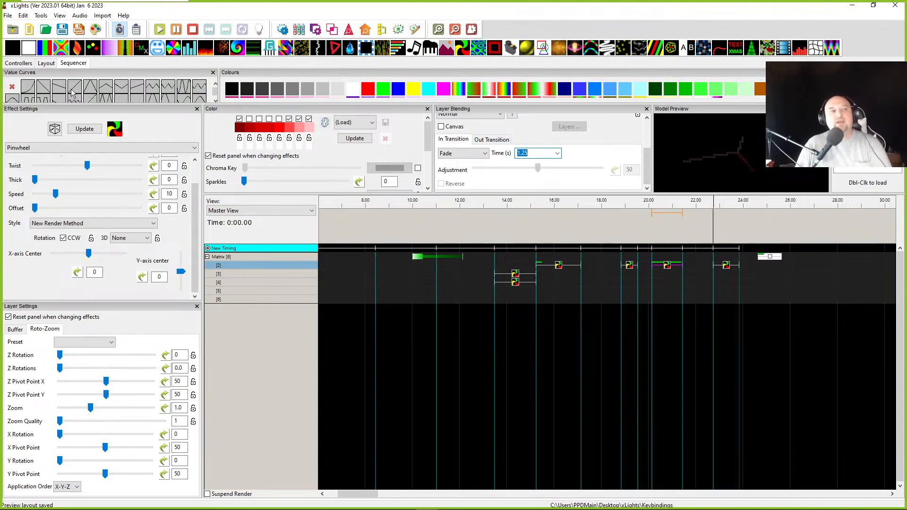
# Go to the model layout and create a group named Hello from the Matrix model
pyautogui.click(45, 63)
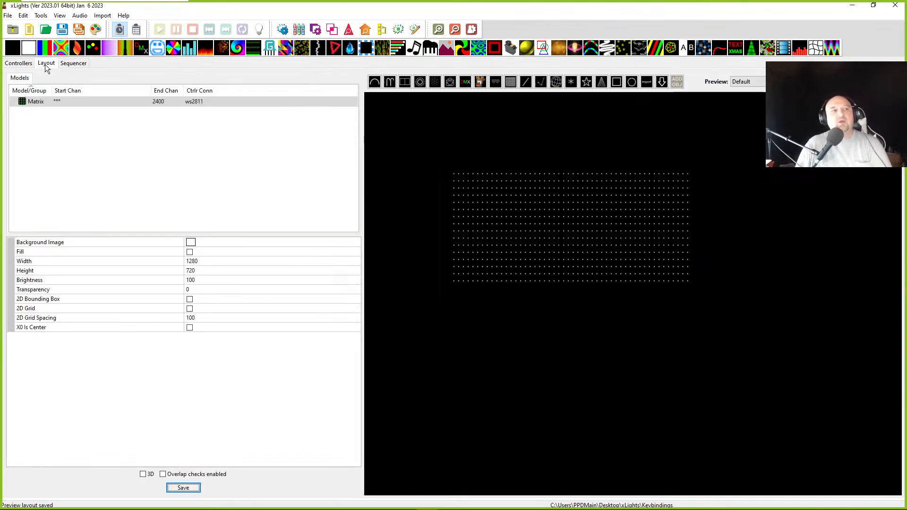
pyautogui.rightClick(590, 212)
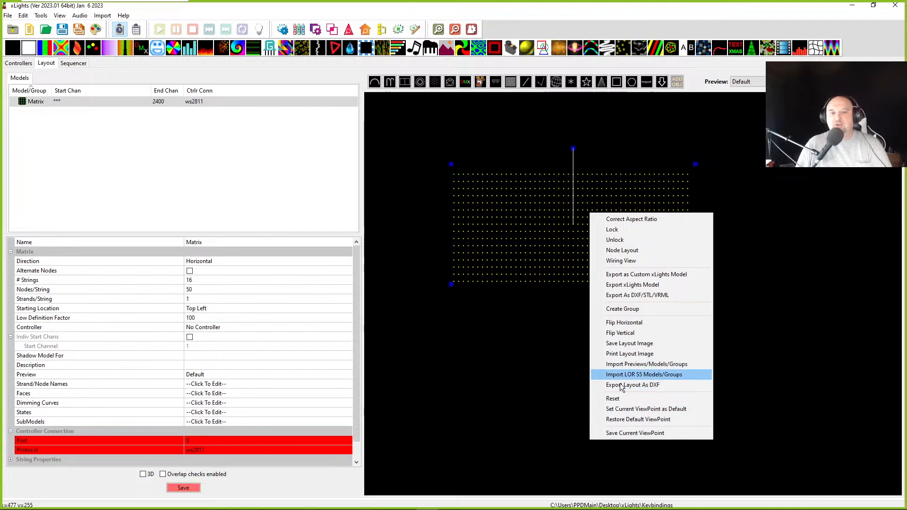
pyautogui.click(615, 309)
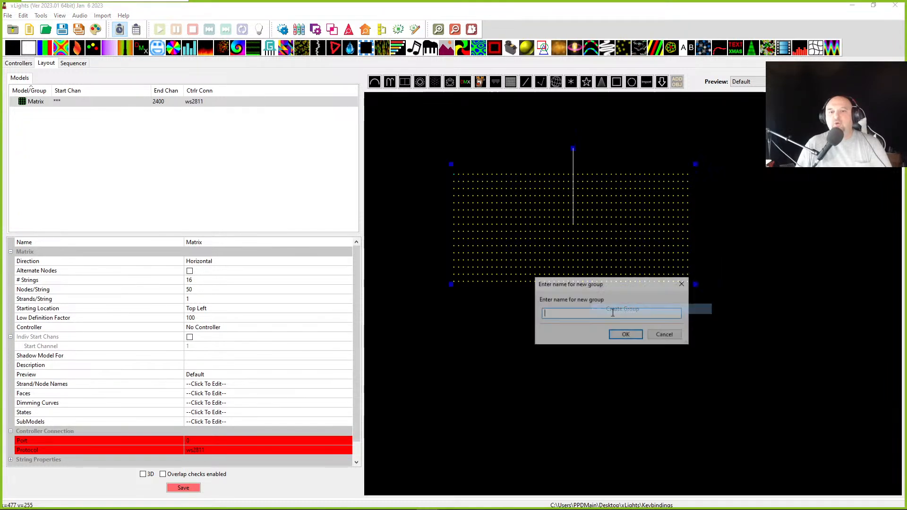
pyautogui.write('Hello')
pyautogui.press('Return')
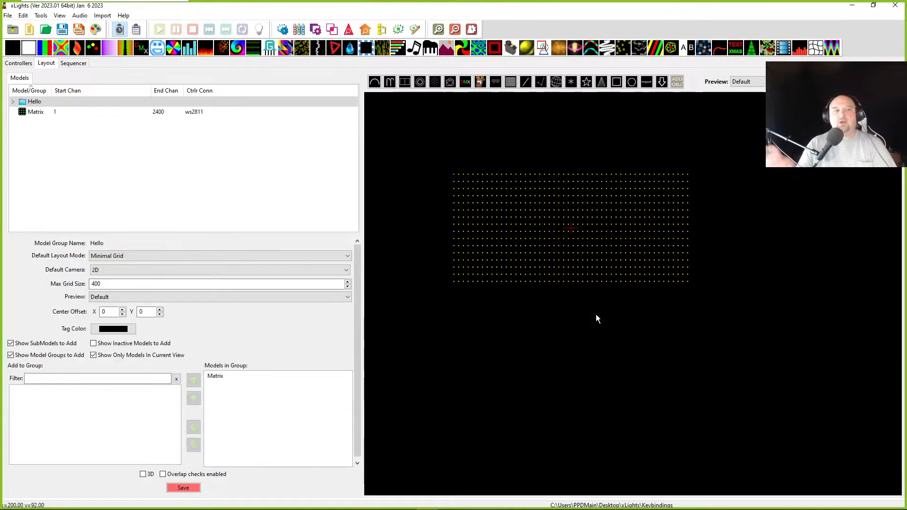
# Return to the sequencer, use the display elements to show the Hello group in the Master View, and select its row
pyautogui.click(63, 64)
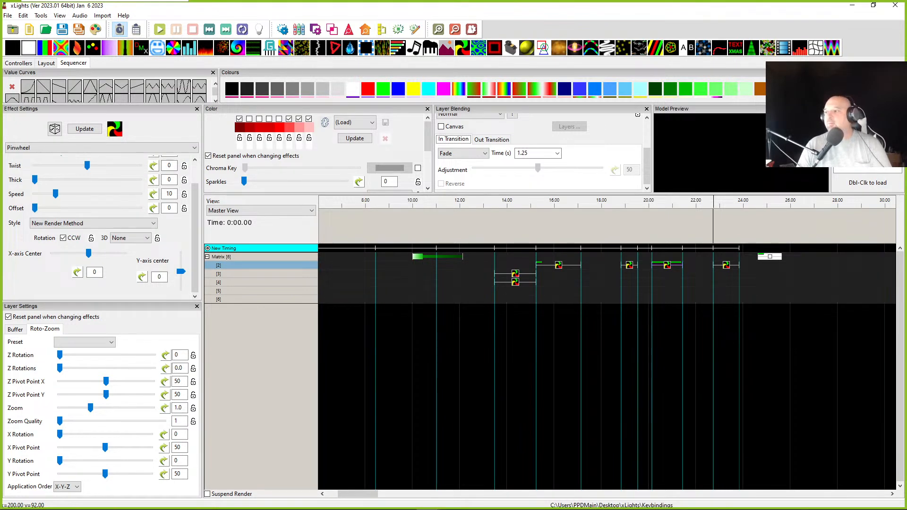
pyautogui.moveTo(379, 211); pyautogui.dragTo(469, 114)
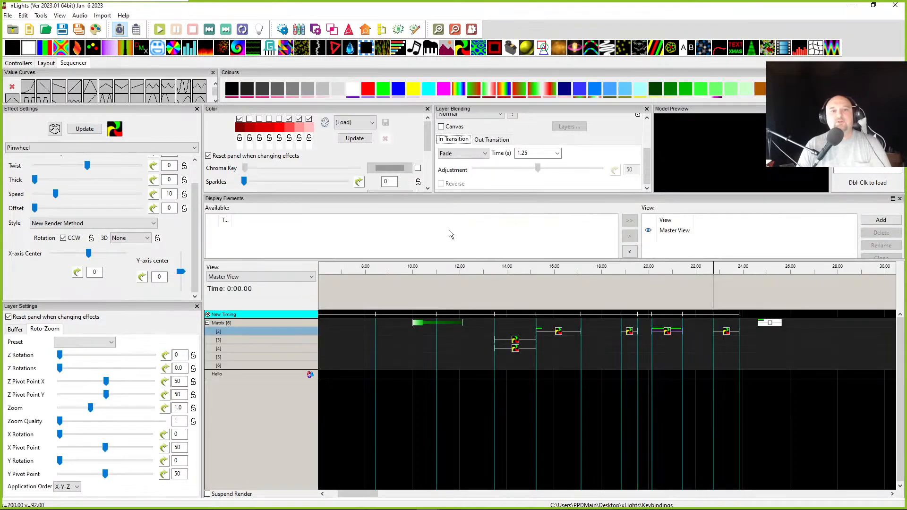
pyautogui.moveTo(427, 269); pyautogui.dragTo(509, 244)
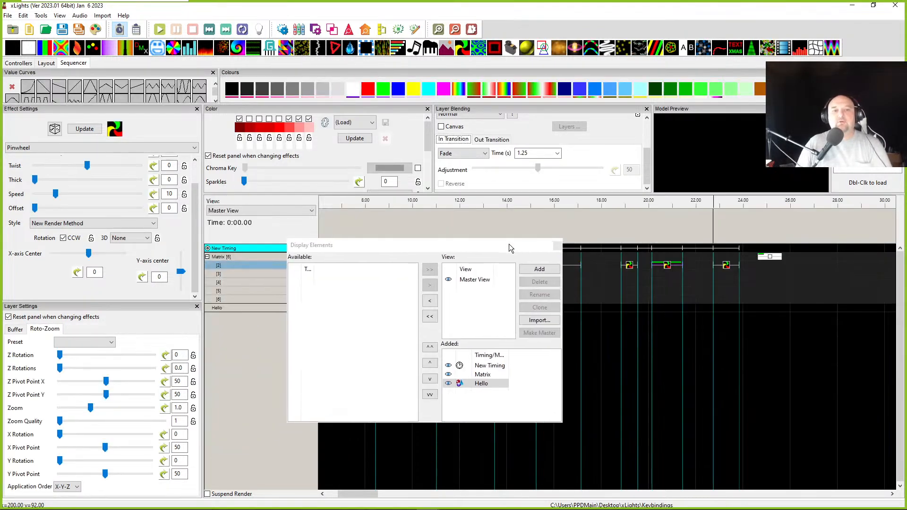
pyautogui.moveTo(477, 384); pyautogui.dragTo(335, 352)
pyautogui.moveTo(321, 284); pyautogui.dragTo(497, 366)
pyautogui.click(558, 247)
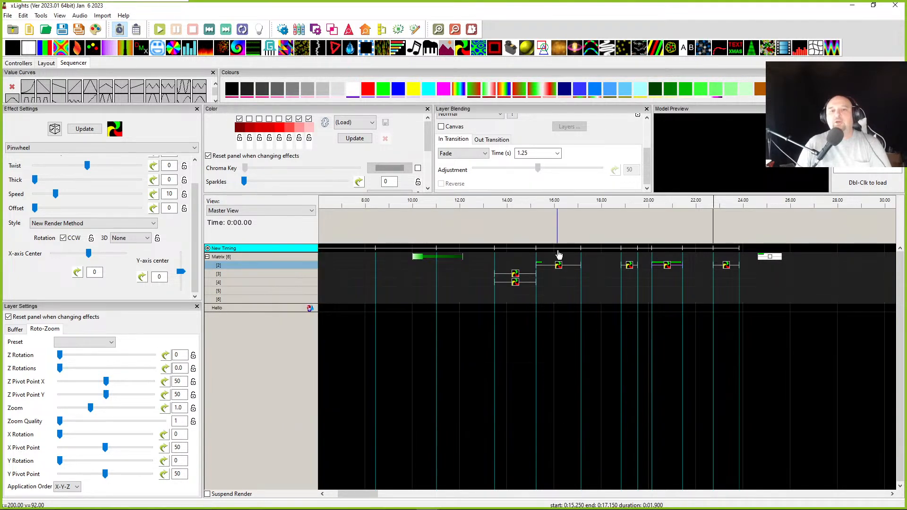
pyautogui.click(257, 308)
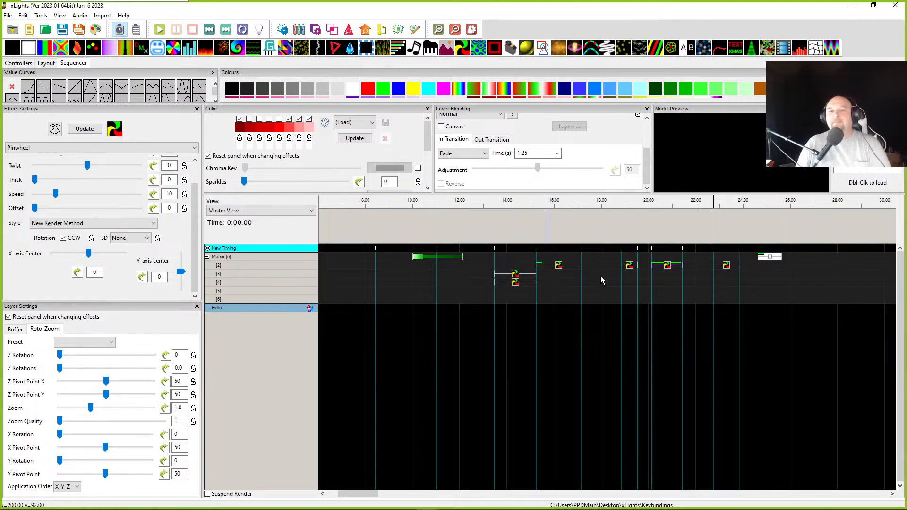
# Delete the On effect after 24 s on the Matrix row and add an On effect to the Hello row from 17.15 to 18.85 s
pyautogui.click(770, 257)
pyautogui.press('Delete')
pyautogui.click(602, 309)
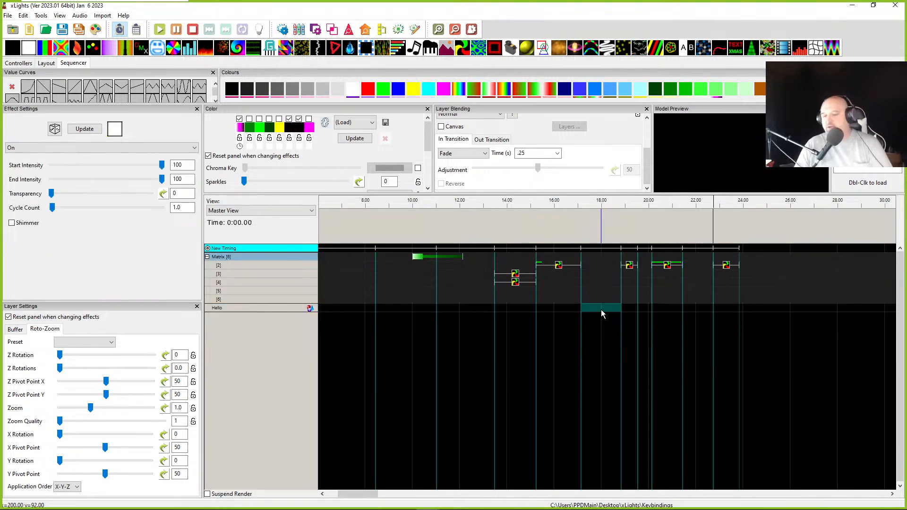
pyautogui.press('o')
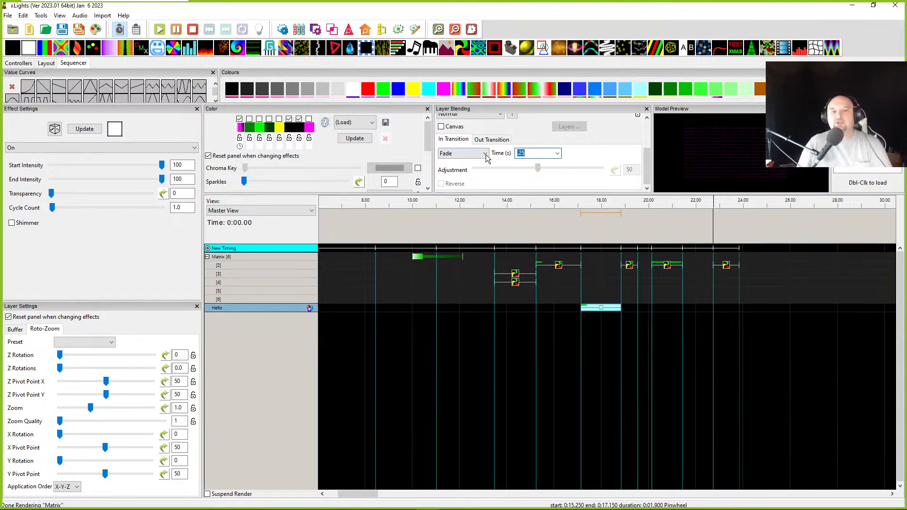
# Set the Hello On effect's in-transition time to 0 and its buffer render style to Overlay - Scaled
pyautogui.write('0')
pyautogui.click(13, 330)
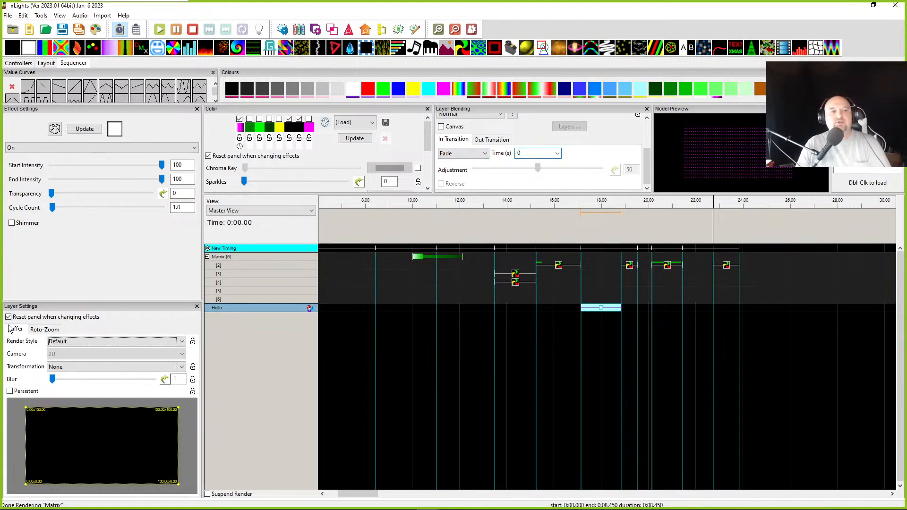
pyautogui.click(62, 342)
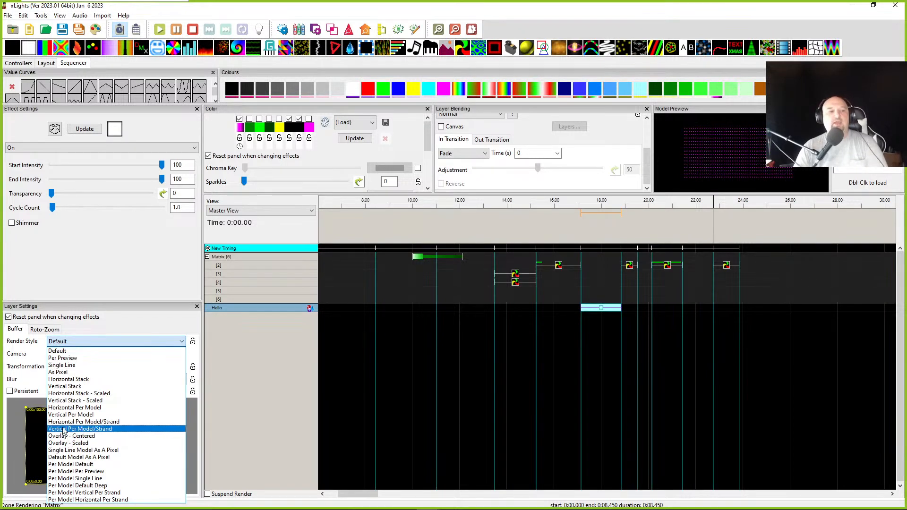
pyautogui.click(61, 443)
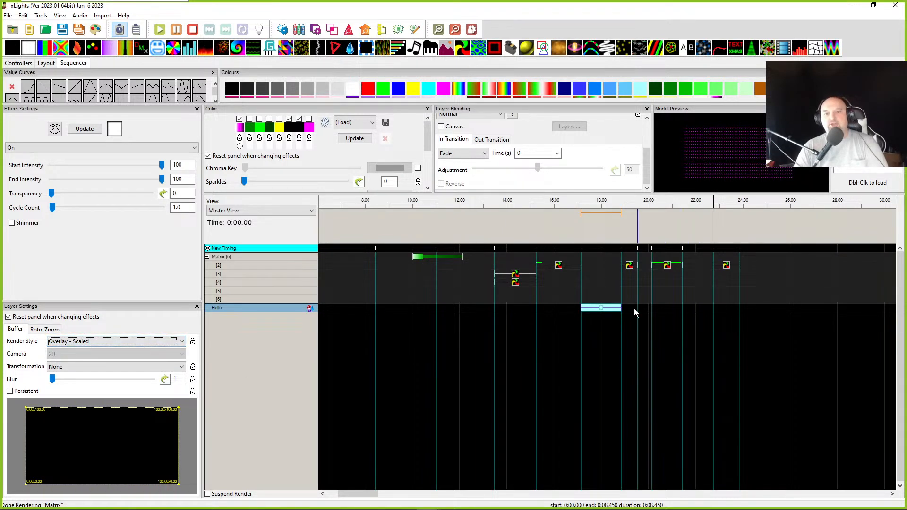
# Copy the On effect from the Hello row and paste its settings text below the existing text in Notepad++
pyautogui.click(602, 310)
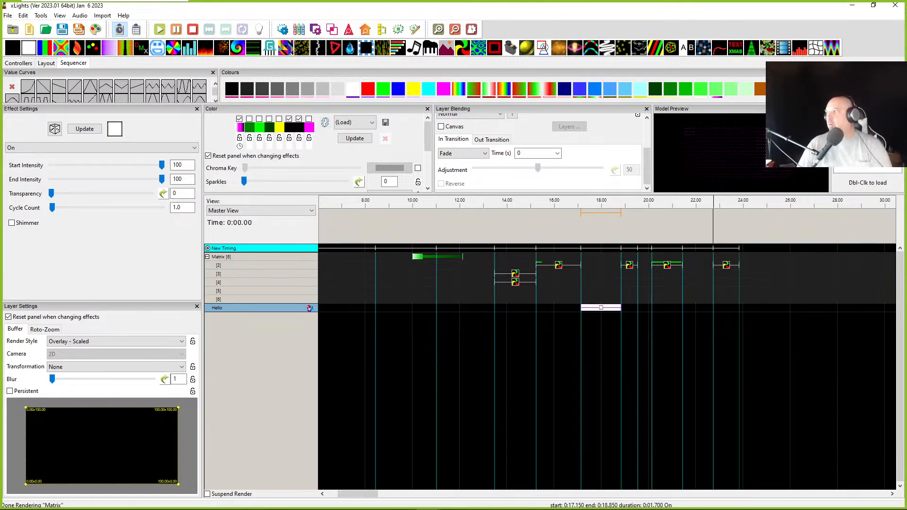
pyautogui.moveTo(906, 35); pyautogui.dragTo(270, 13)
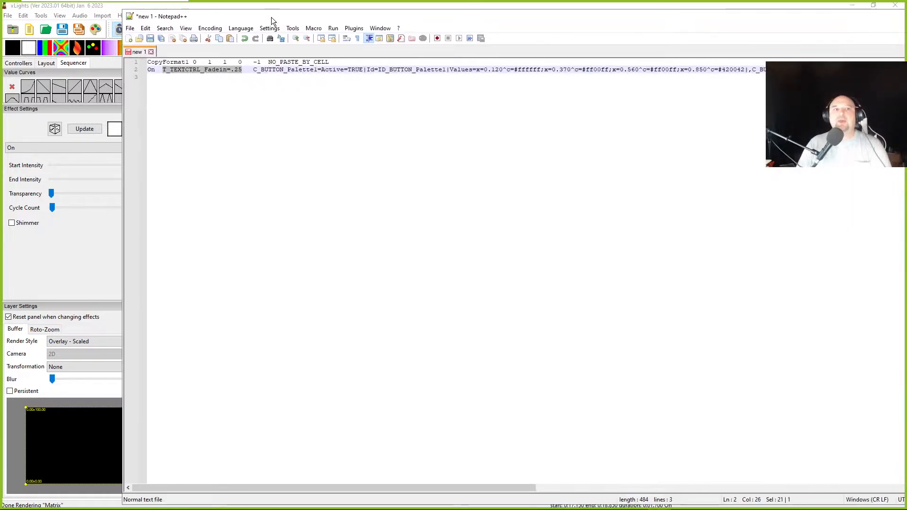
pyautogui.click(268, 77)
pyautogui.press('Return')
pyautogui.press('Return')
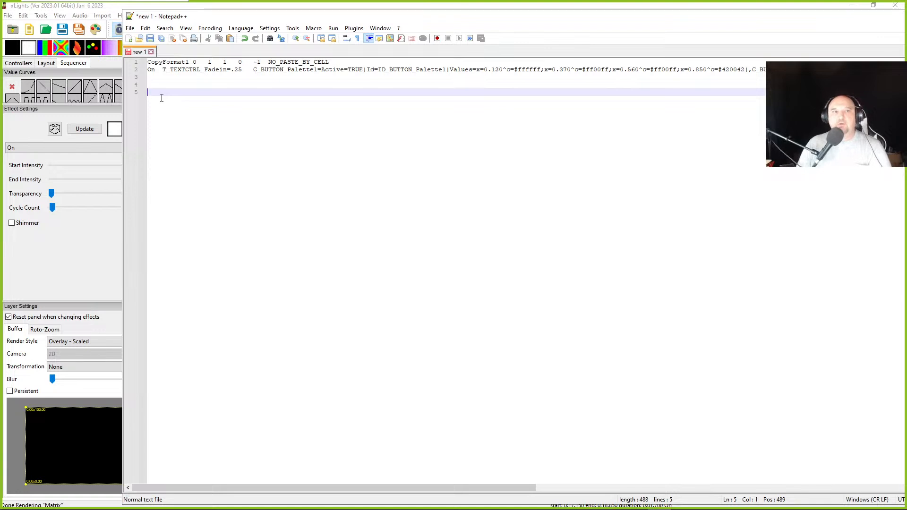
pyautogui.hotkey('ctrl', 'v')
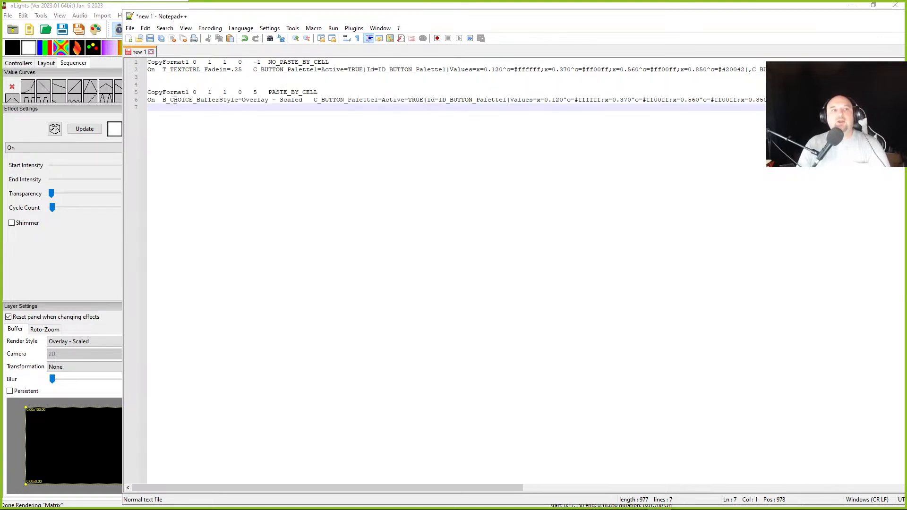
# Copy the string B_CHOICE_BufferStyle=Overlay - Scaled from the pasted effect text and move the Notepad++ window off the xLights screen
pyautogui.click(197, 100)
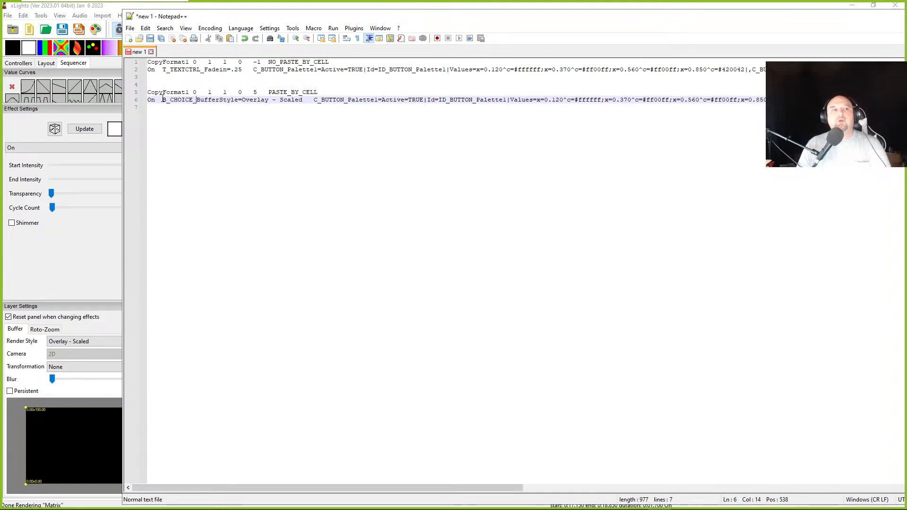
pyautogui.moveTo(163, 100); pyautogui.dragTo(311, 102)
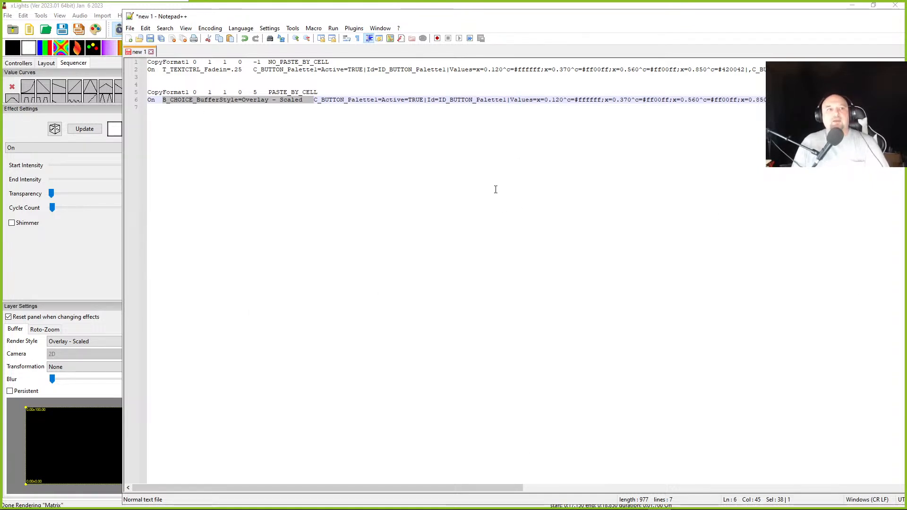
pyautogui.rightClick(204, 98)
pyautogui.click(217, 116)
pyautogui.moveTo(334, 18); pyautogui.dragTo(906, 19)
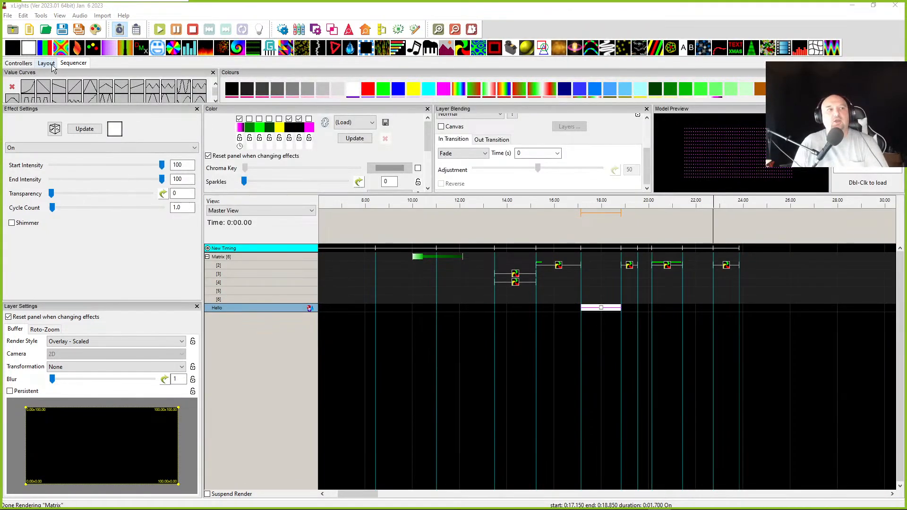
# Add a new apply-setting key binding in the key bindings editor and assign it key 3 with the Control modifier
pyautogui.click(24, 64)
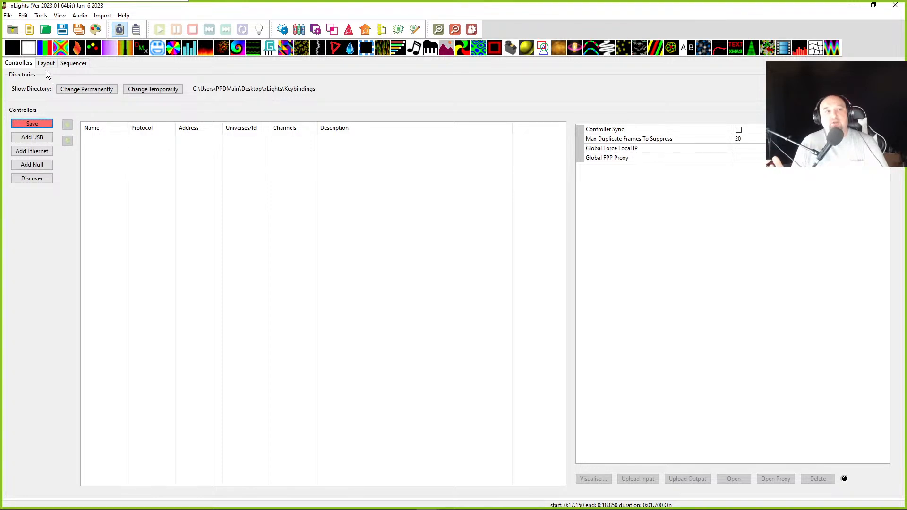
pyautogui.click(70, 63)
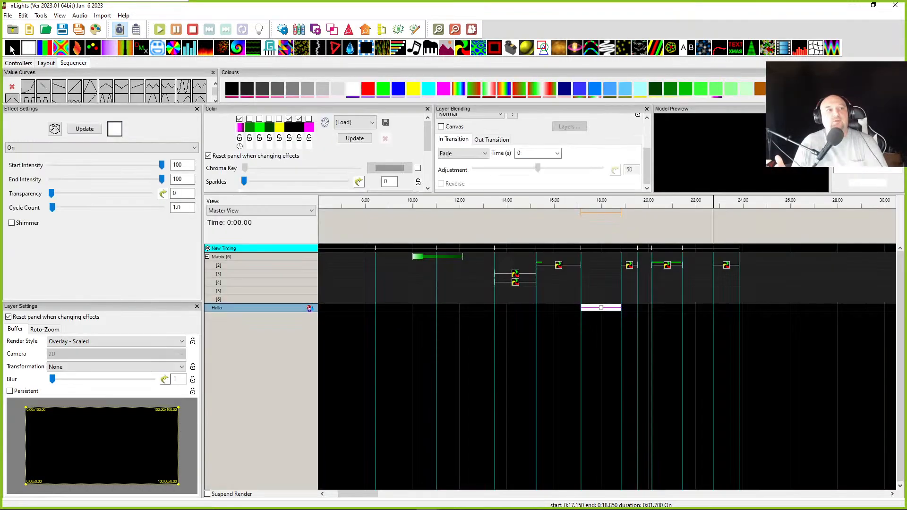
pyautogui.click(7, 16)
pyautogui.click(28, 113)
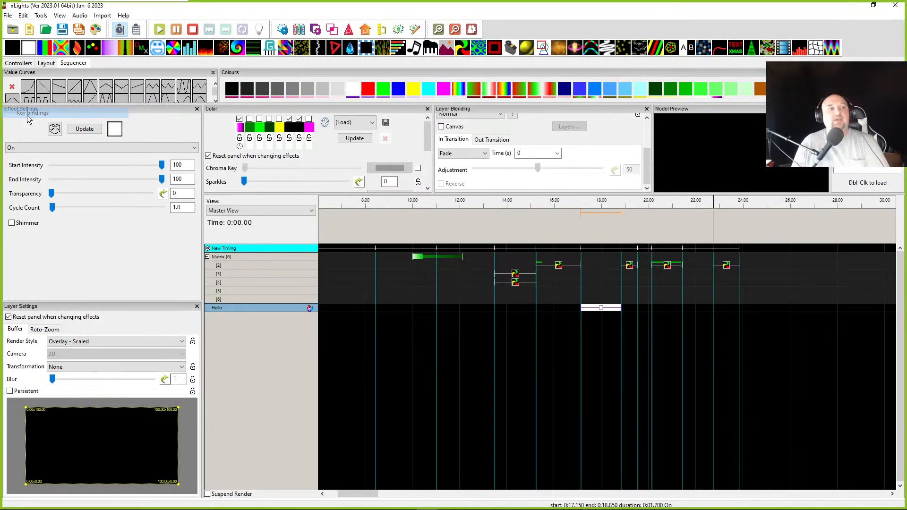
pyautogui.scroll(-15, 191, 331)
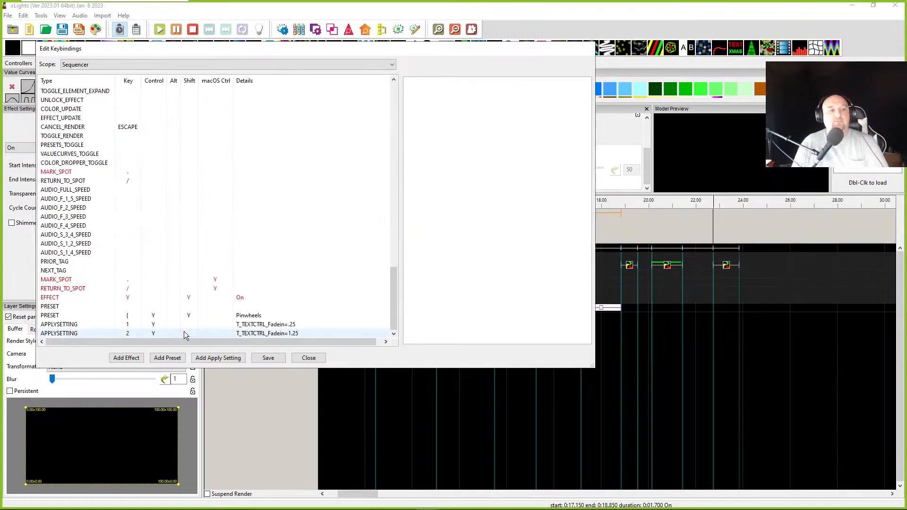
pyautogui.click(219, 359)
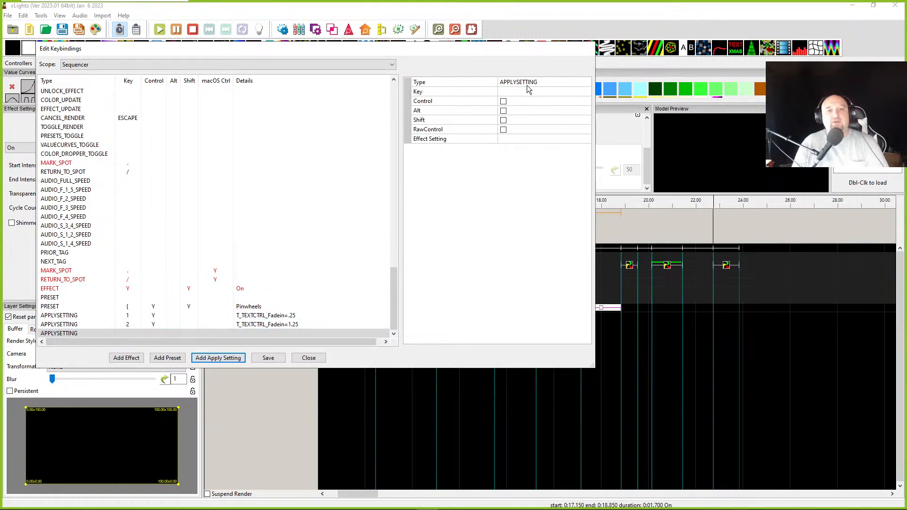
pyautogui.click(526, 91)
pyautogui.write('3')
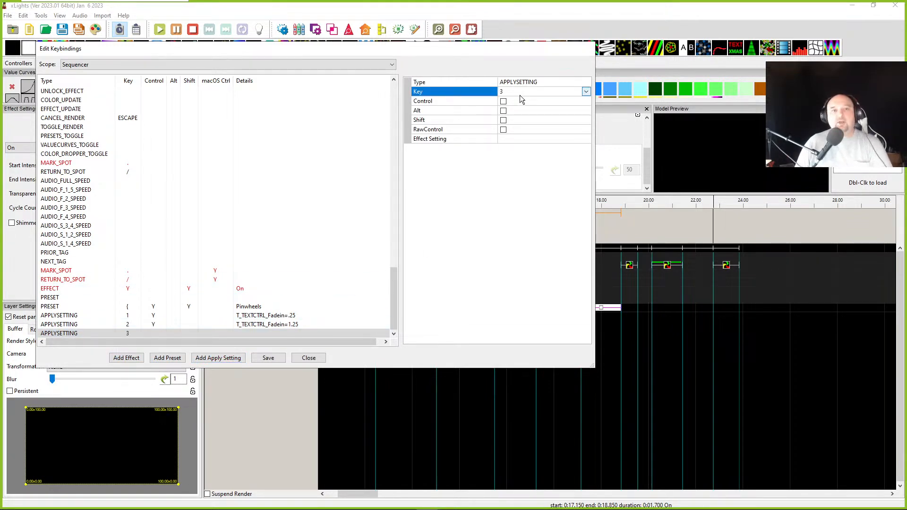
pyautogui.click(504, 102)
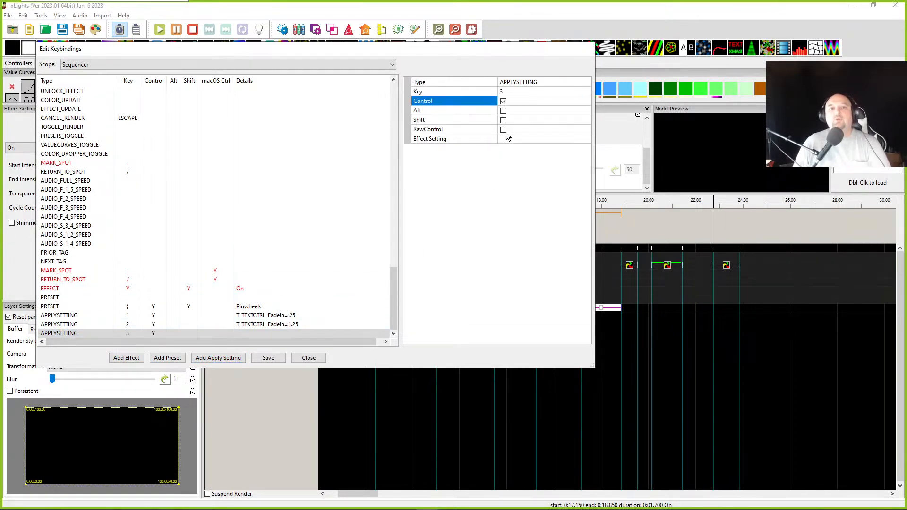
# Set the new binding's effect setting to B_CHOICE_BufferStyle=Overlay - Scaled, save the key bindings and close the editor
pyautogui.click(504, 130)
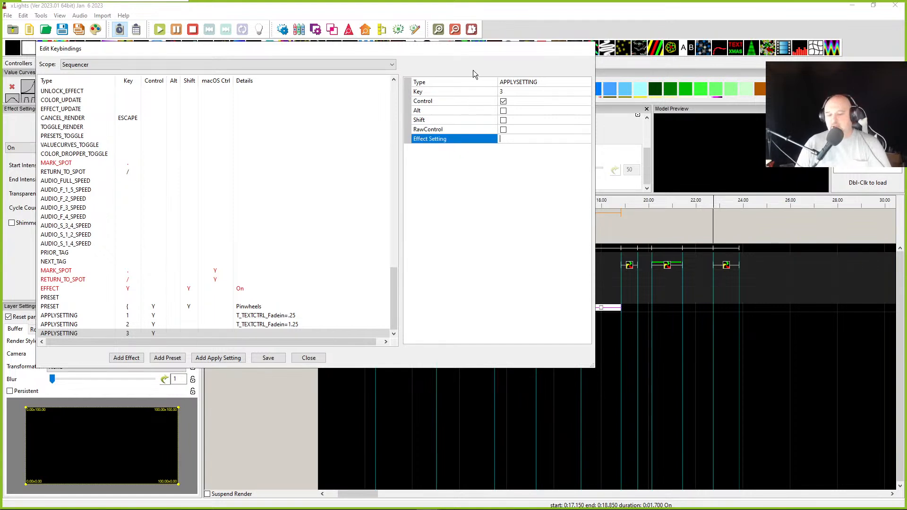
pyautogui.hotkey('ctrl', 'v')
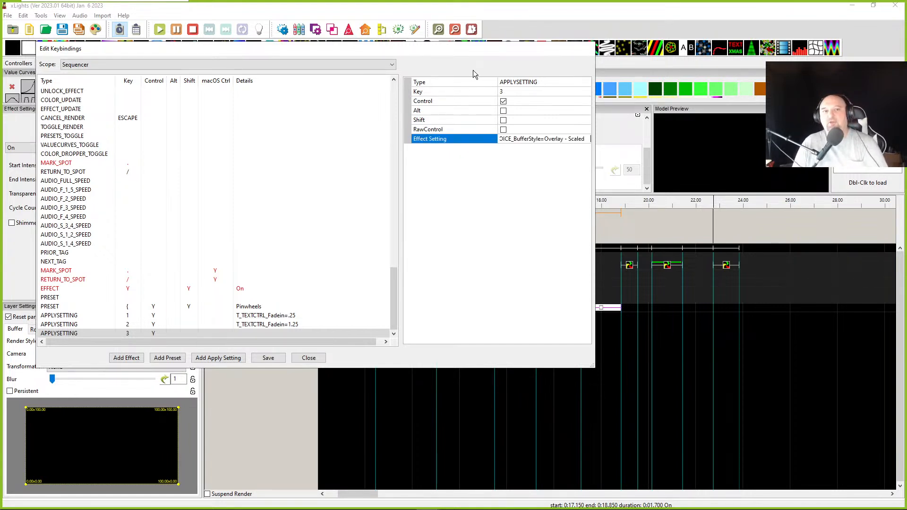
pyautogui.press('Home')
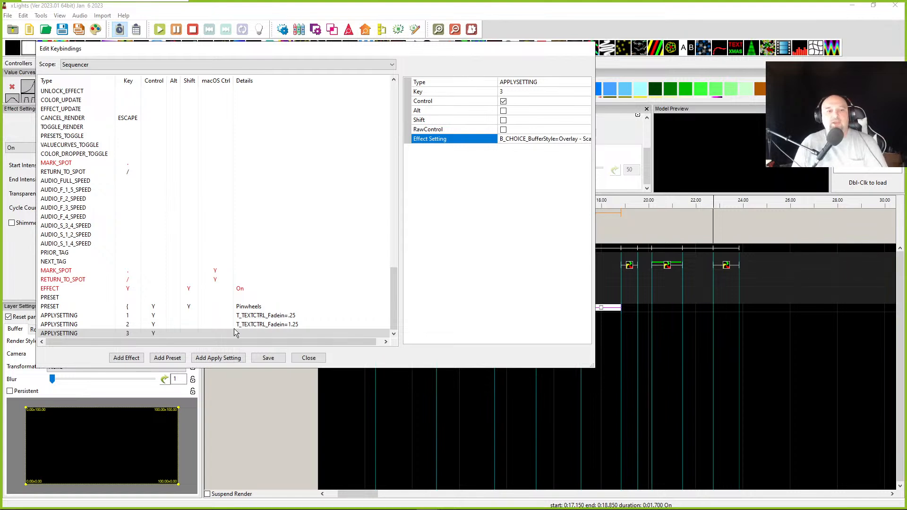
pyautogui.click(276, 361)
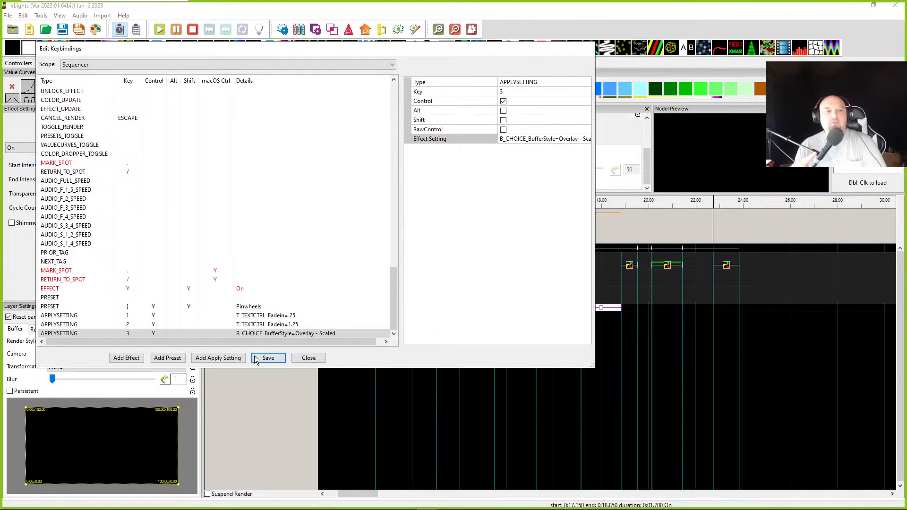
pyautogui.click(309, 359)
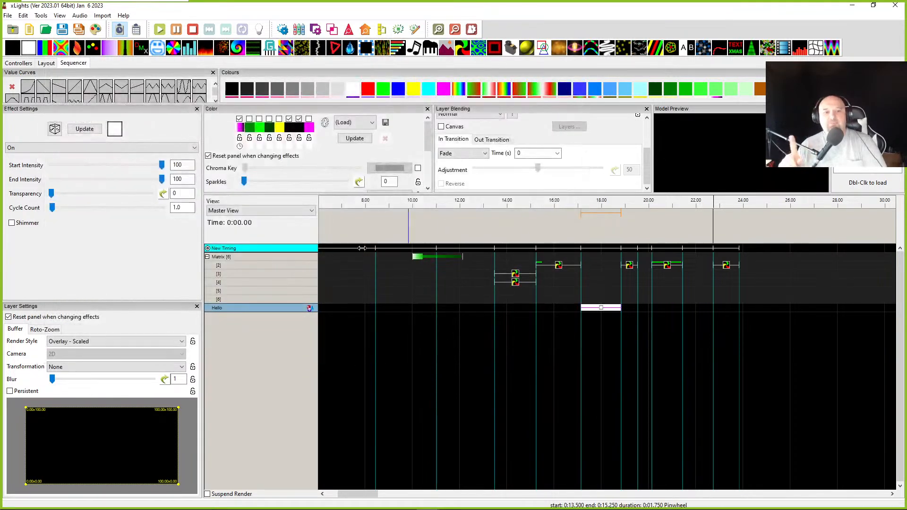
# Add a Marquee effect ending at 8.45 s on Matrix layer 6 and move it to the Hello row
pyautogui.click(366, 47)
pyautogui.moveTo(366, 49); pyautogui.dragTo(348, 301)
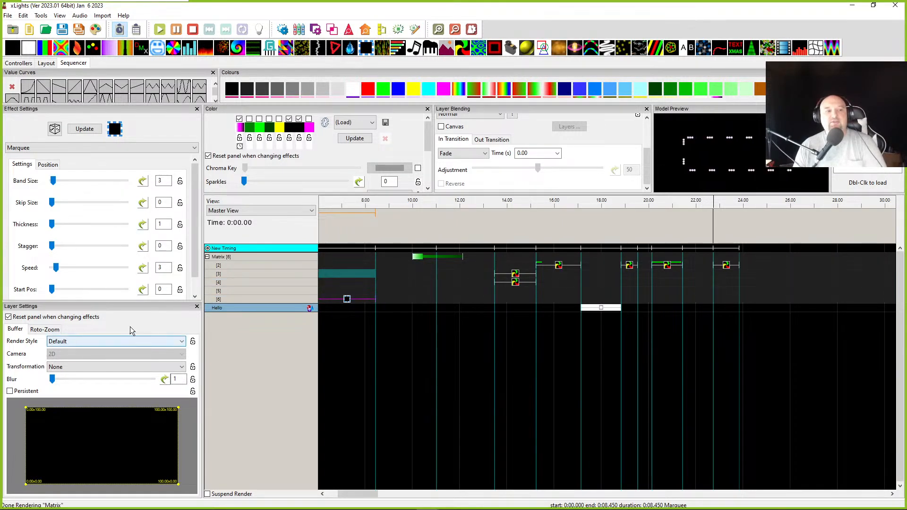
pyautogui.click(350, 300)
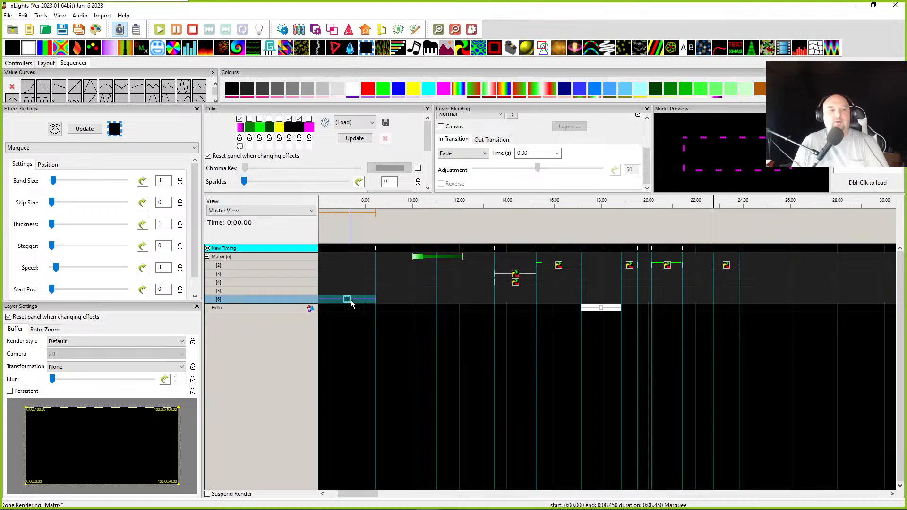
pyautogui.click(349, 302)
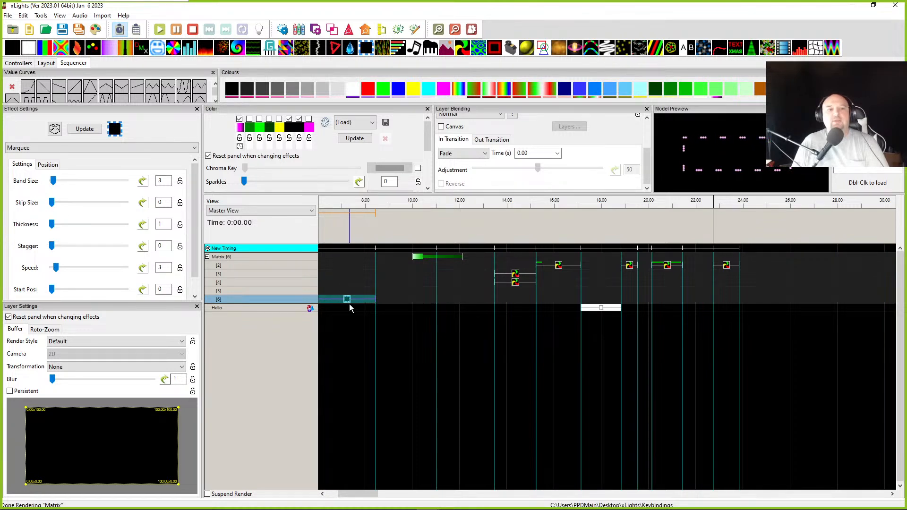
pyautogui.moveTo(347, 303); pyautogui.dragTo(348, 310)
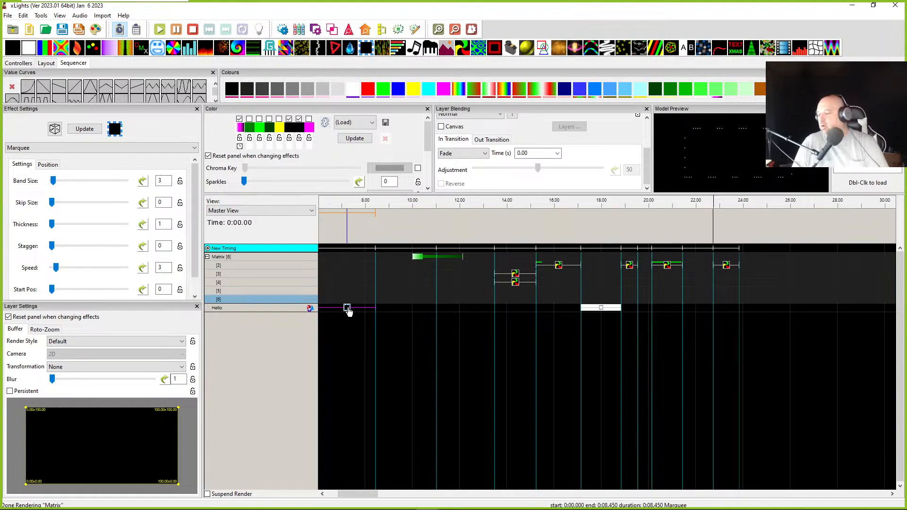
# Select the Marquee effect on the Hello row and check the T_TEXTCTRL_Fadein=.25 string in the Notepad++ text
pyautogui.click(392, 308)
pyautogui.click(346, 308)
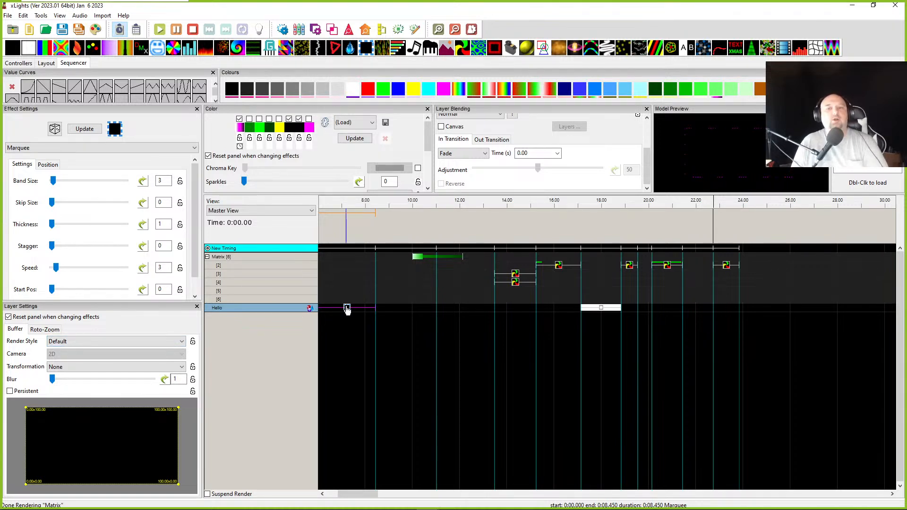
pyautogui.click(7, 15)
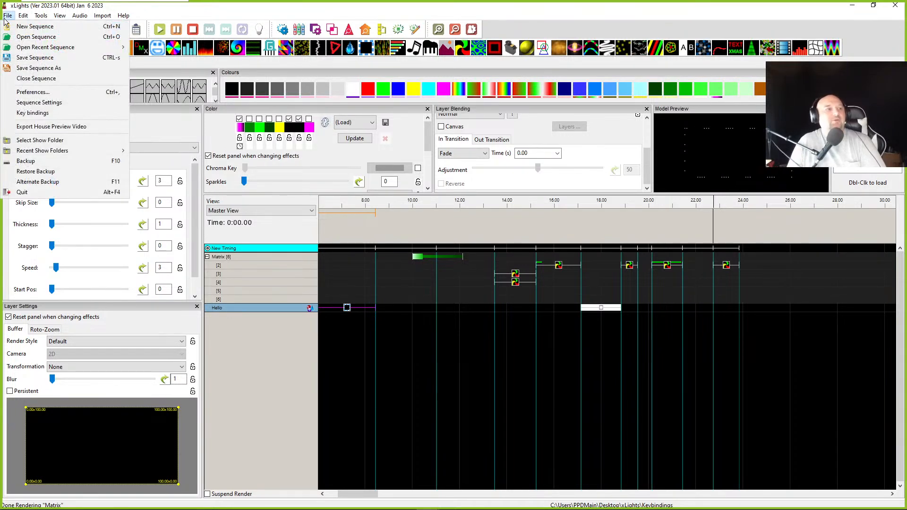
pyautogui.click(27, 113)
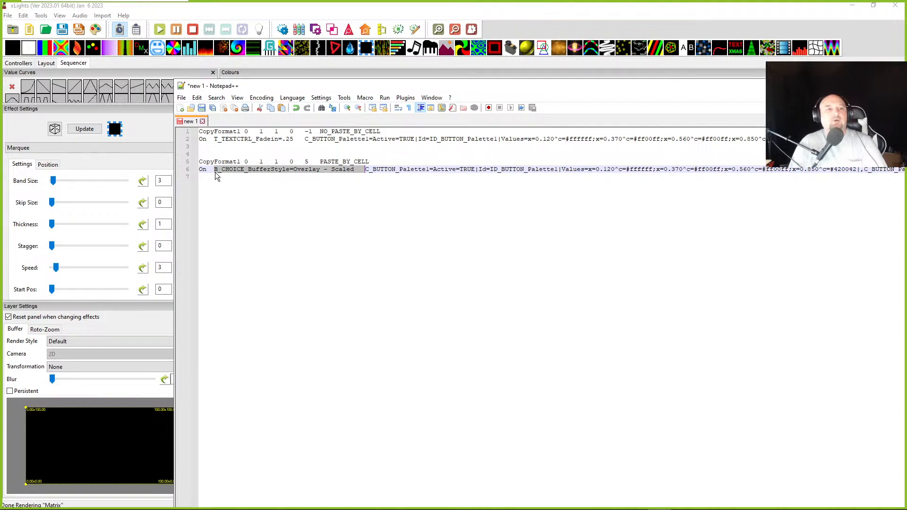
pyautogui.moveTo(214, 139); pyautogui.dragTo(294, 139)
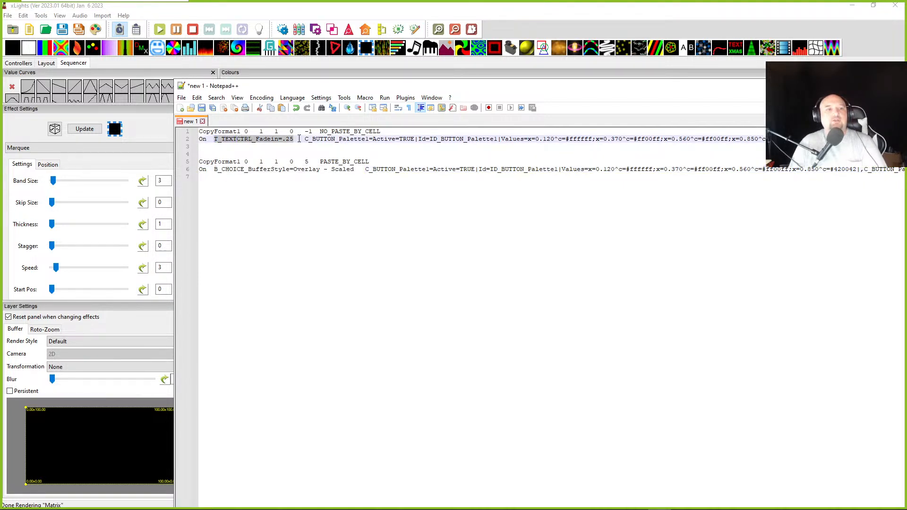
pyautogui.click(310, 73)
# Re-enter the end of the Control+3 binding's effect setting as B_CHOICE_BufferStyle=Overlay - Scaled without trailing spaces and save the key bindings
pyautogui.click(41, 16)
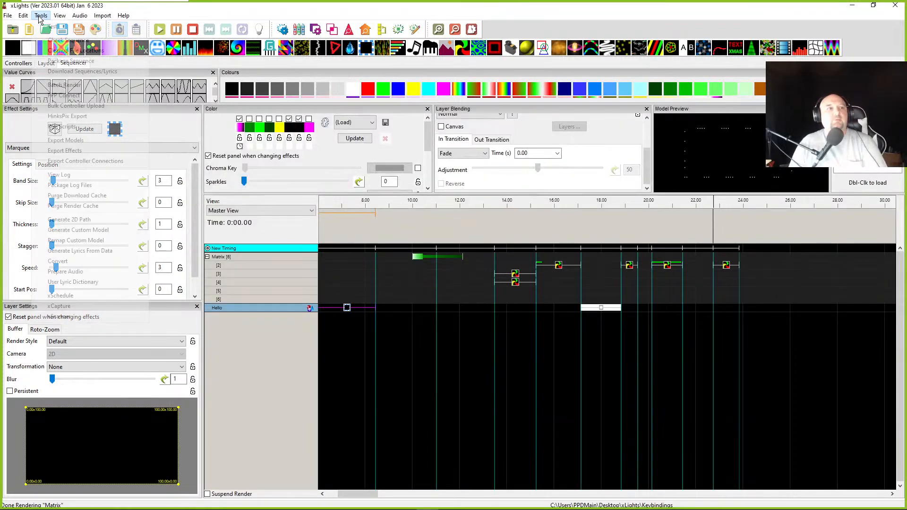
pyautogui.moveTo(7, 16)
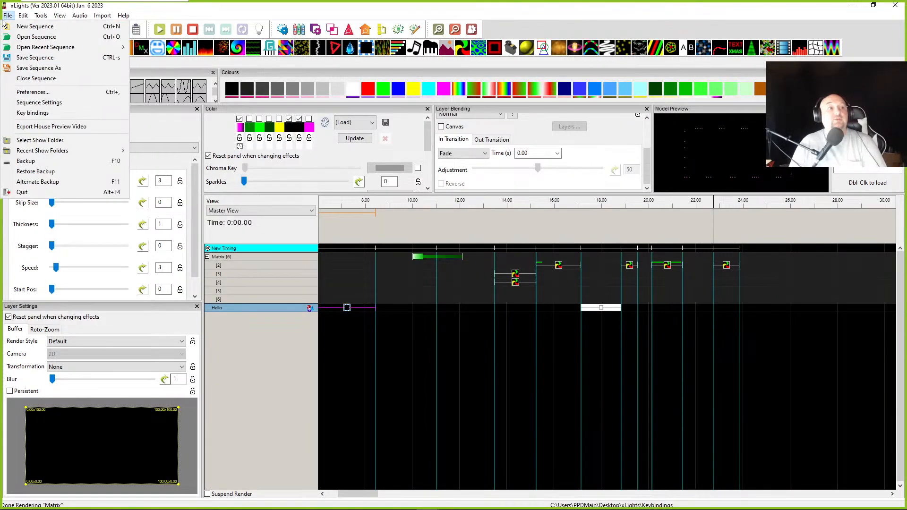
pyautogui.click(30, 114)
pyautogui.scroll(-20, 337, 226)
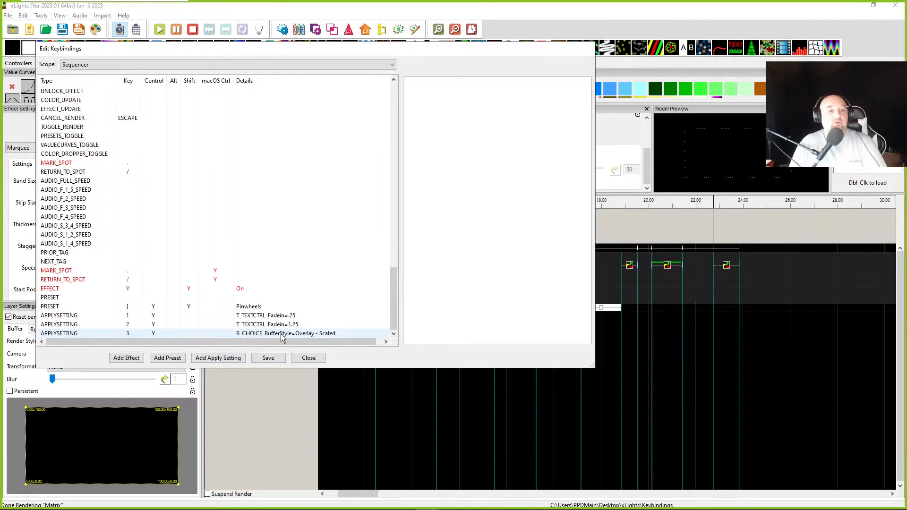
pyautogui.click(332, 334)
pyautogui.click(563, 139)
pyautogui.press('BackSpace')
pyautogui.press('BackSpace')
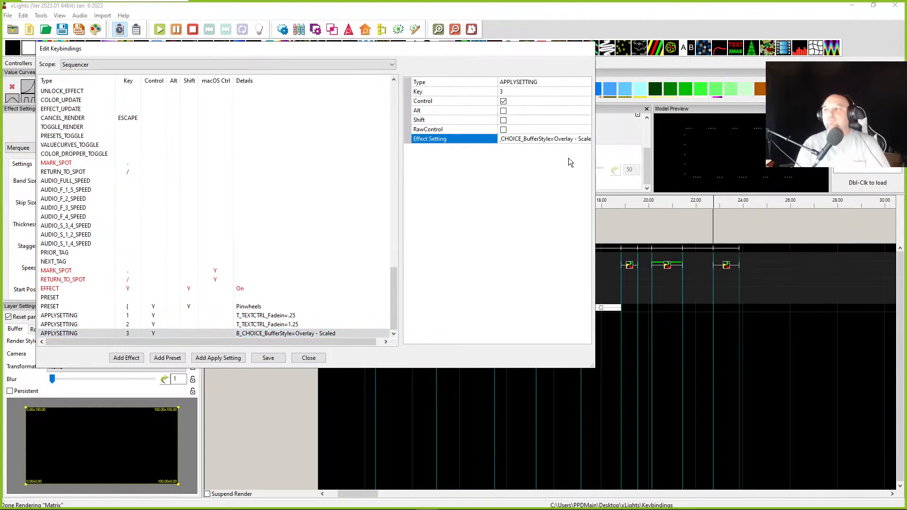
pyautogui.write('d')
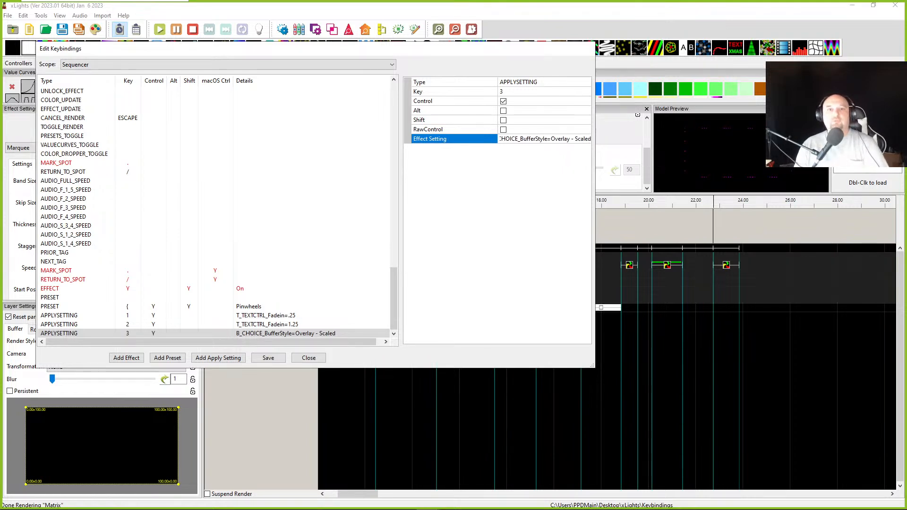
pyautogui.click(276, 359)
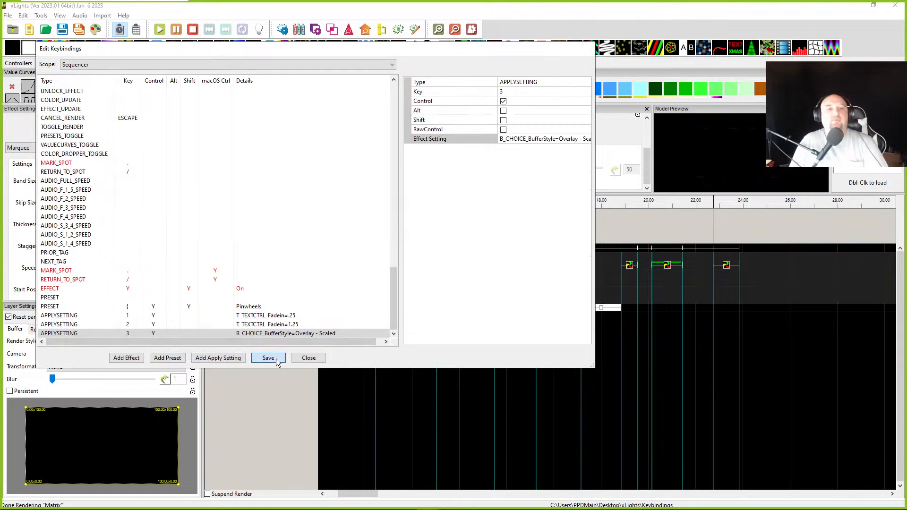
# Check the start of the effect setting for stray characters, save the key bindings again and close the editor
pyautogui.click(501, 139)
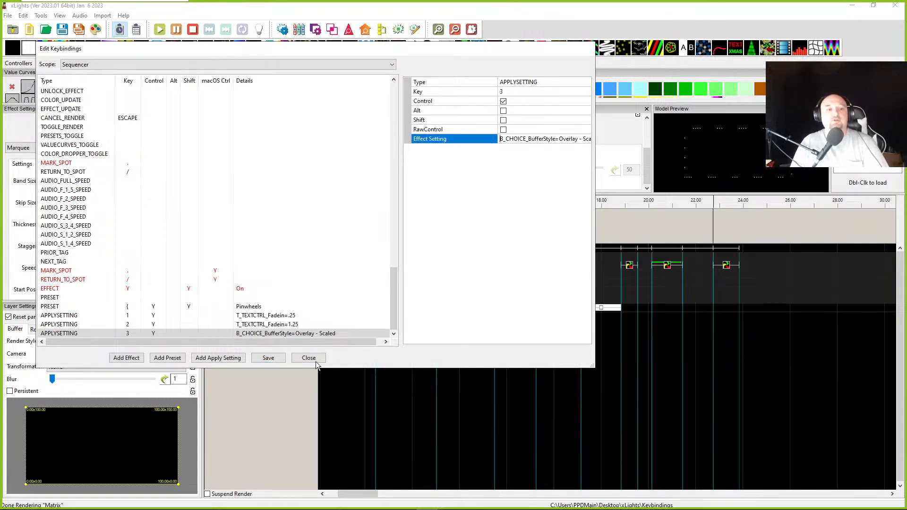
pyautogui.click(257, 358)
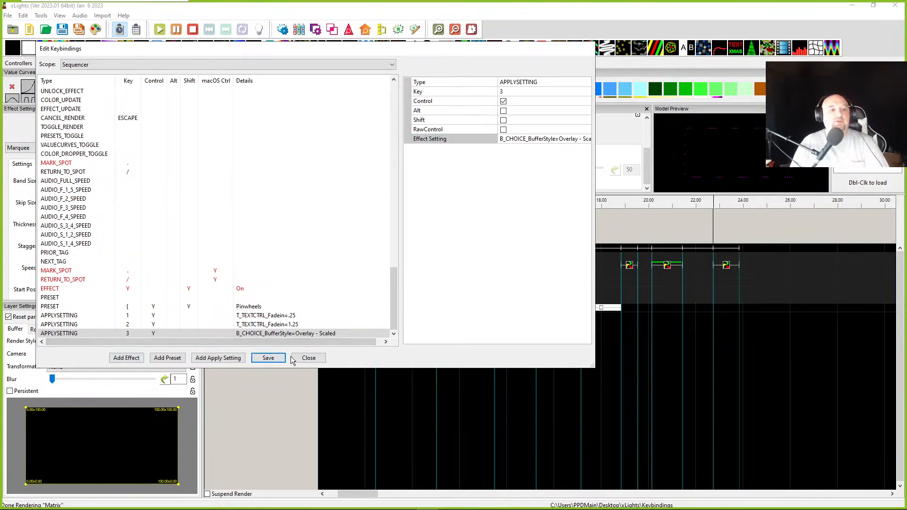
pyautogui.click(322, 358)
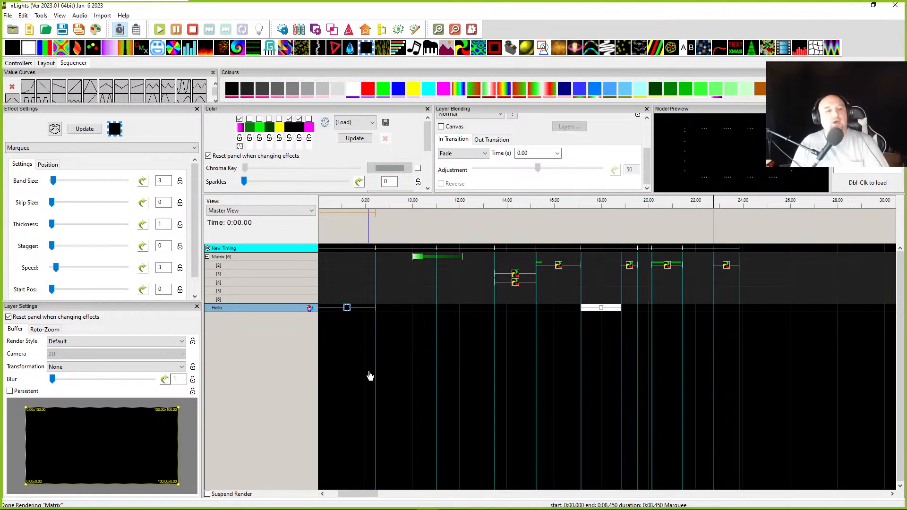
# Apply the Overlay - Scaled key binding to the Hello row's Marquee effect and to a new Spirals effect from 8.45 to 11.05 s
pyautogui.press('o')
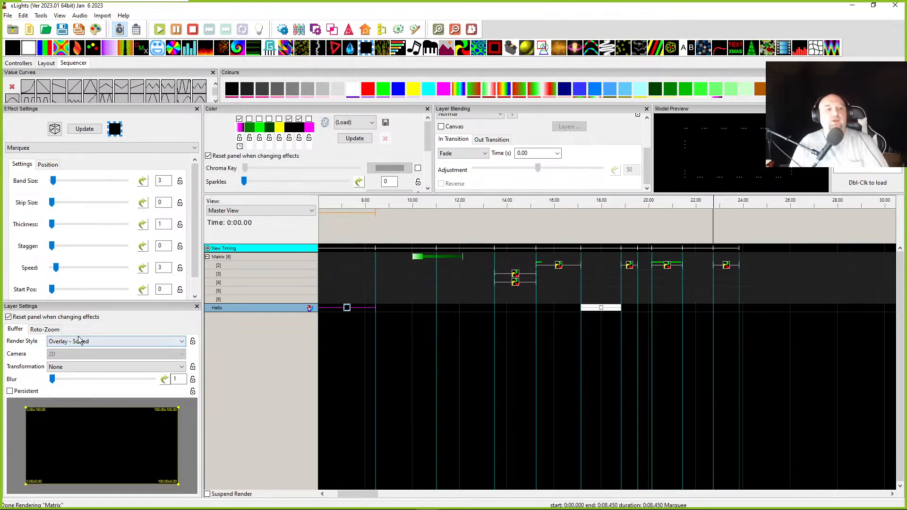
pyautogui.click(396, 308)
pyautogui.press('s')
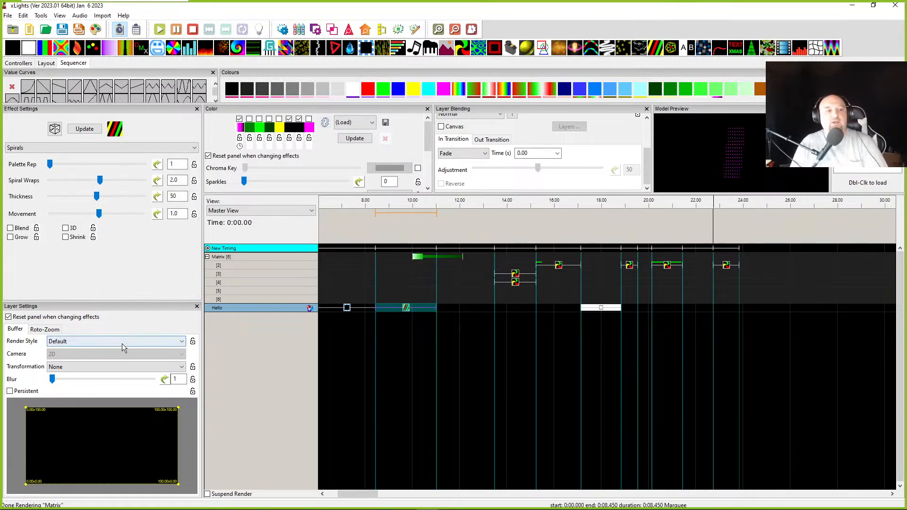
pyautogui.click(406, 308)
pyautogui.press('o')
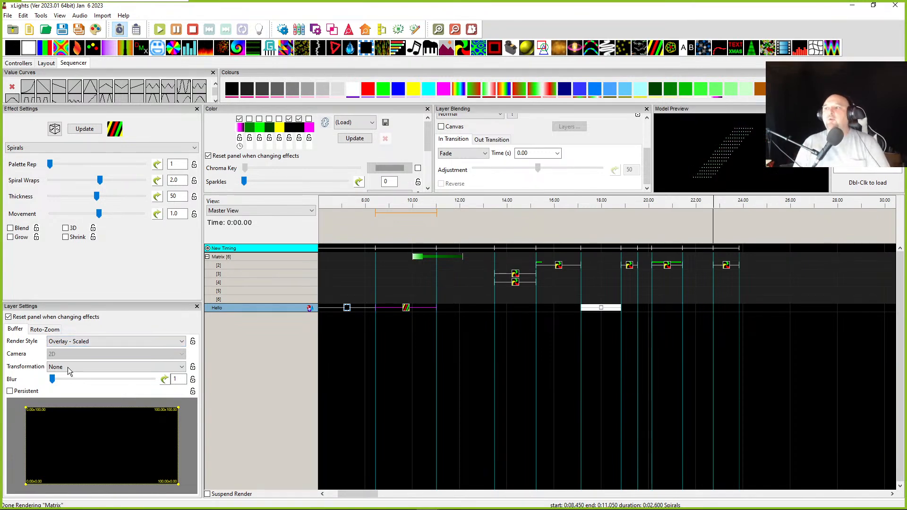
# Show the Notepad++ text with B_CHOICE_BufferStyle=Overlay - Scaled highlighted, and return to xLights
pyautogui.moveTo(0, 53); pyautogui.dragTo(231, 20)
pyautogui.moveTo(314, 106); pyautogui.dragTo(168, 106)
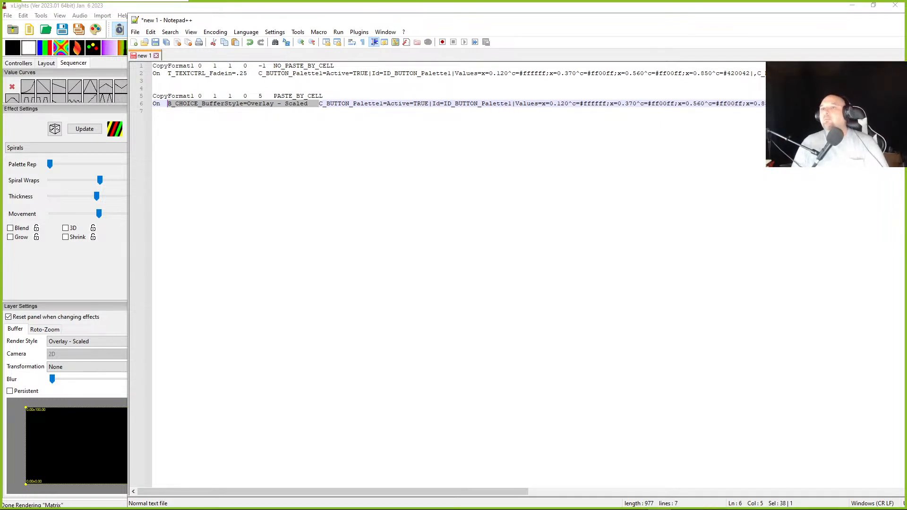
pyautogui.hotkey('alt', 'Tab')
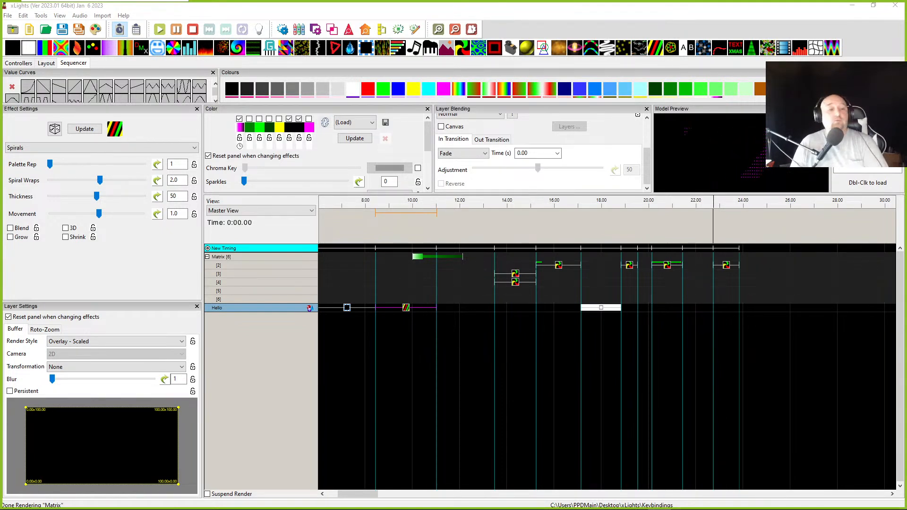
pyautogui.click(8, 16)
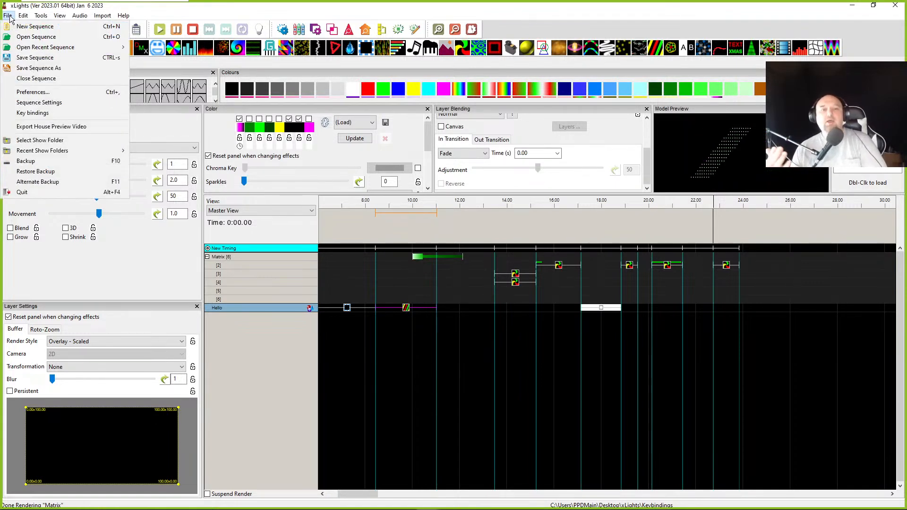
pyautogui.moveTo(79, 15)
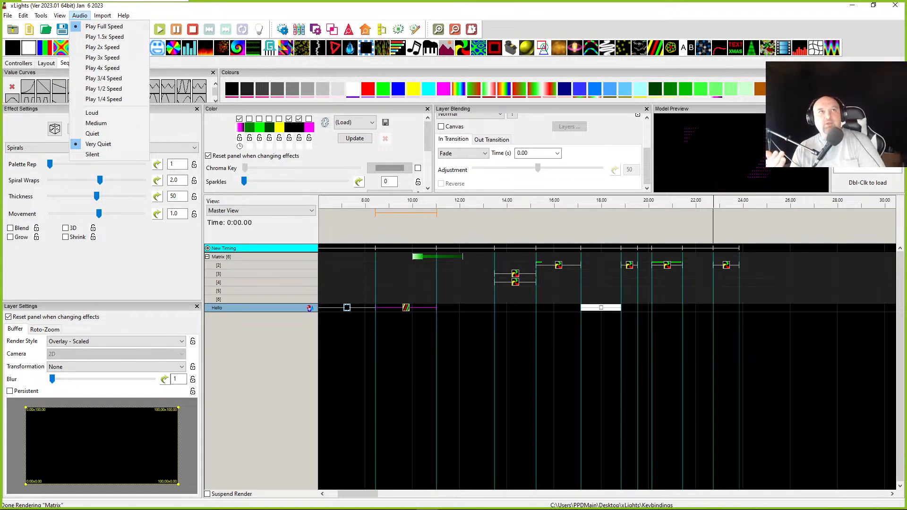
pyautogui.press('Left')
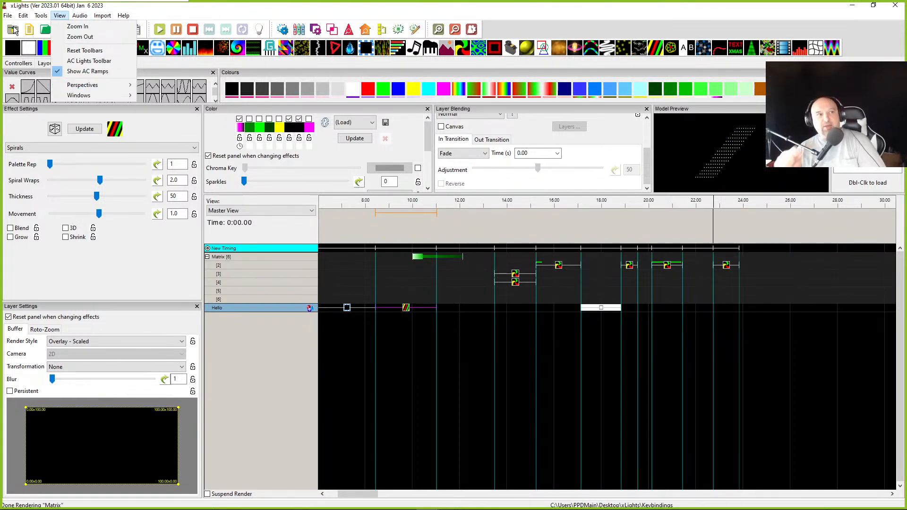
pyautogui.moveTo(10, 18)
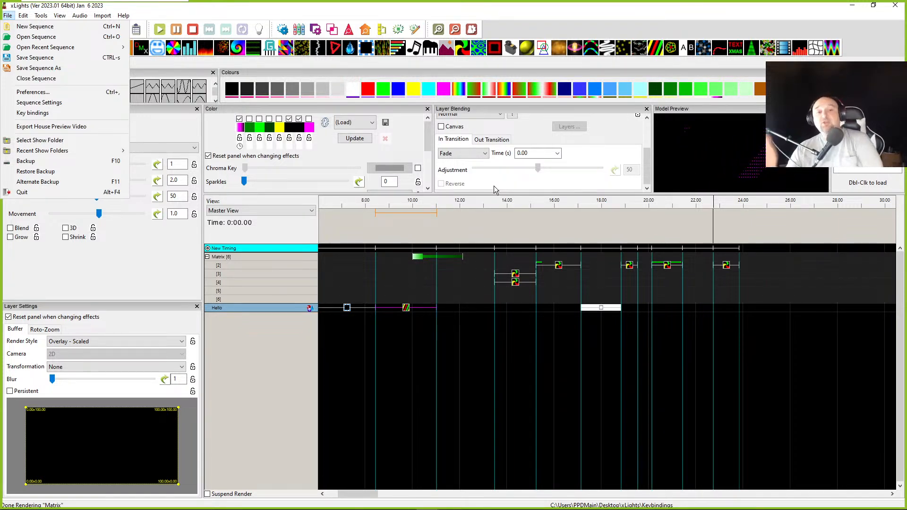
pyautogui.click(406, 310)
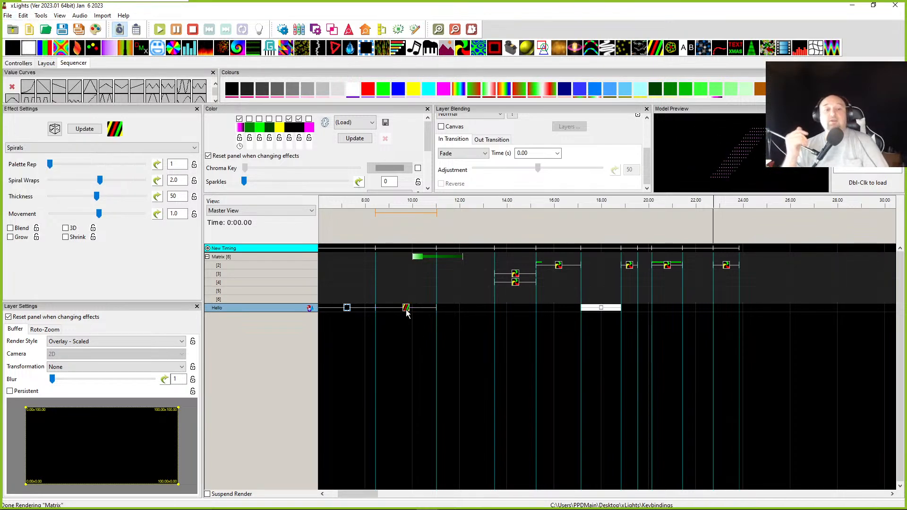
# Select the Spirals effect on the Hello row and apply the .25 s fade-in key binding to it
pyautogui.click(403, 310)
pyautogui.press('Right')
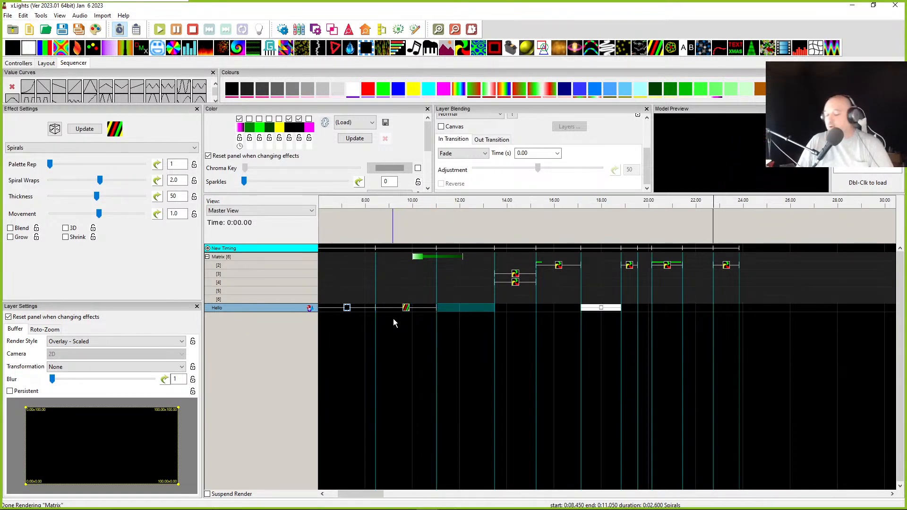
pyautogui.click(406, 309)
pyautogui.press('f')
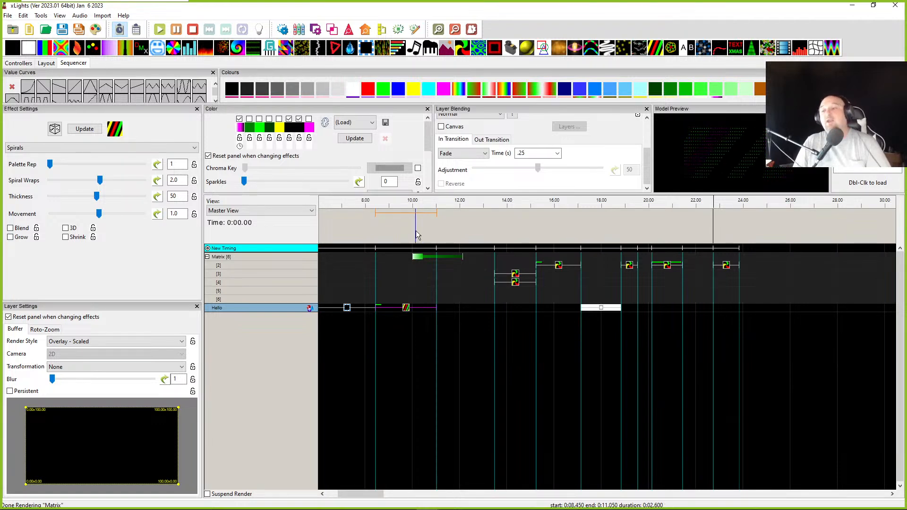
# Set the out transition fade time of the On effect at 17.15 s on the Hello row to .5 s
pyautogui.click(602, 308)
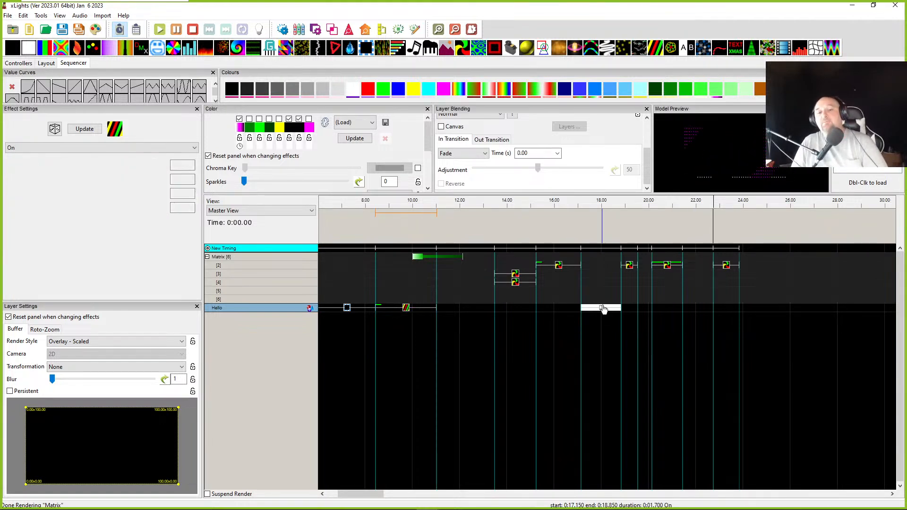
pyautogui.click(482, 142)
pyautogui.click(534, 153)
pyautogui.write('.5')
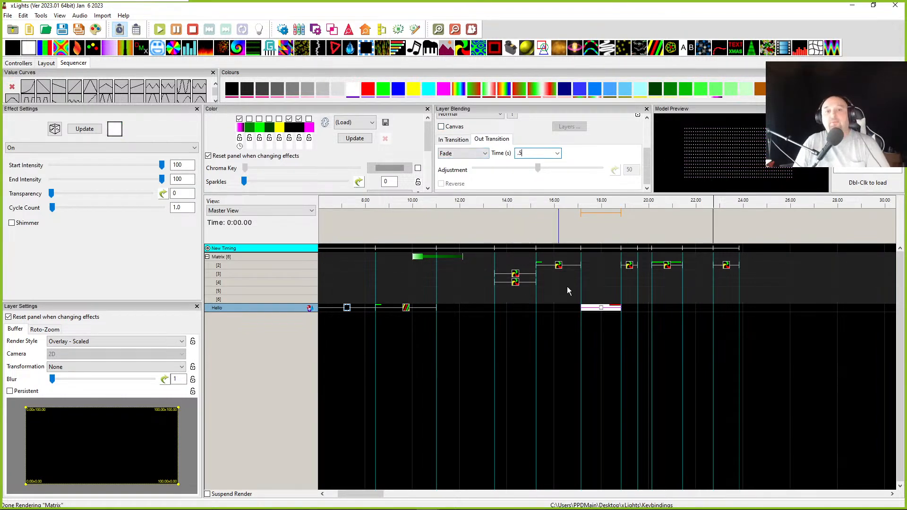
# Copy the On effect and paste its settings text below the existing entries in Notepad++
pyautogui.rightClick(599, 308)
pyautogui.click(618, 326)
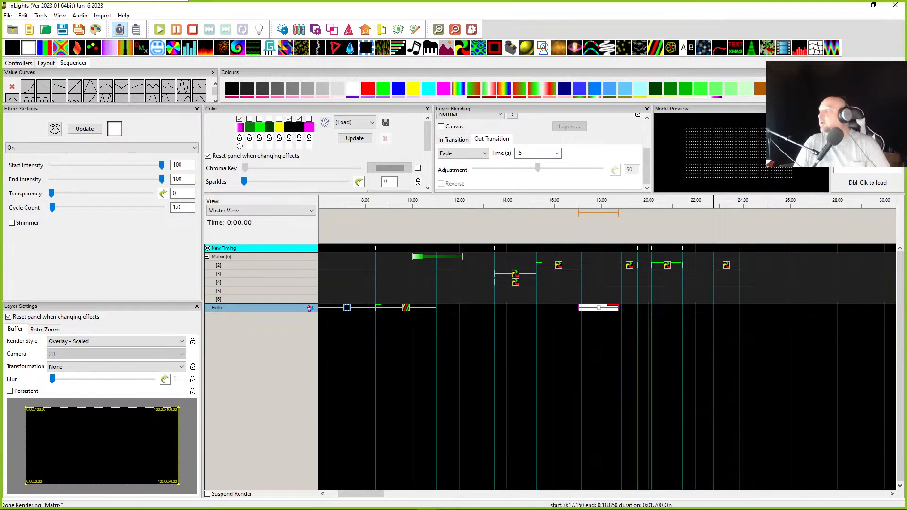
pyautogui.moveTo(0, 45); pyautogui.dragTo(473, 19)
pyautogui.click(225, 111)
pyautogui.press('Return')
pyautogui.press('Return')
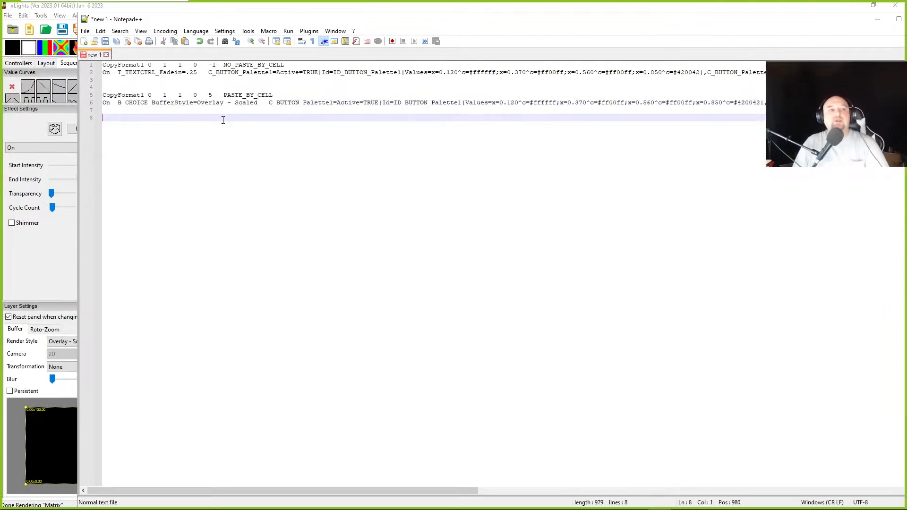
pyautogui.hotkey('ctrl', 'v')
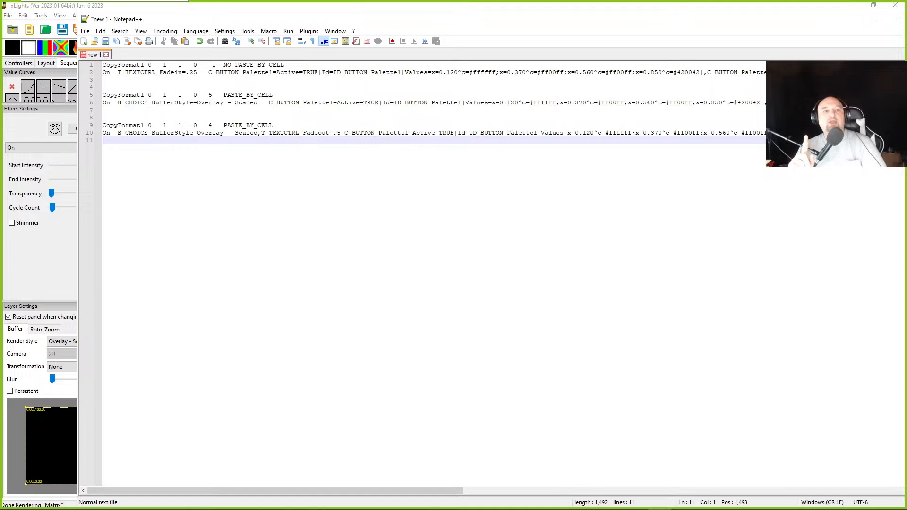
# Highlight T_TEXTCTRL_Fadeout=.5 in the newly pasted text and compare its name with the T_TEXTCTRL_Fadein string
pyautogui.moveTo(262, 135); pyautogui.dragTo(293, 135)
pyautogui.moveTo(303, 134); pyautogui.dragTo(342, 133)
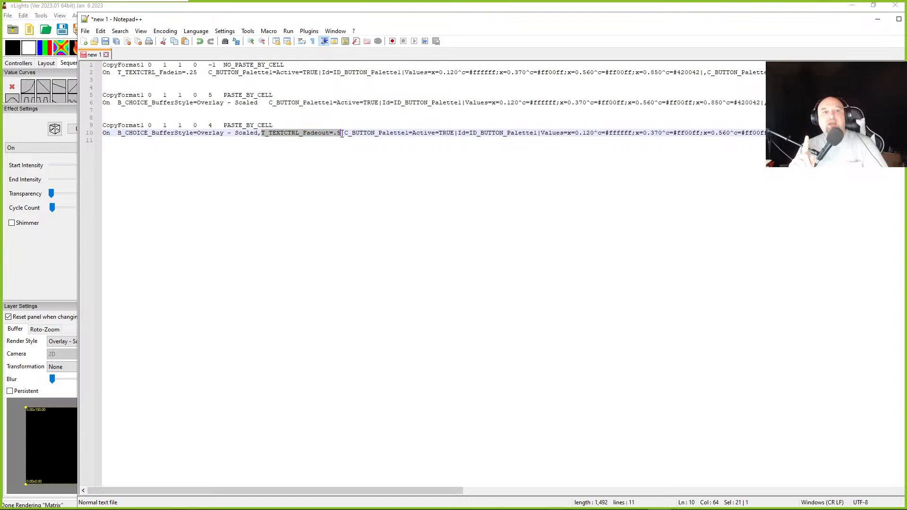
pyautogui.rightClick(268, 134)
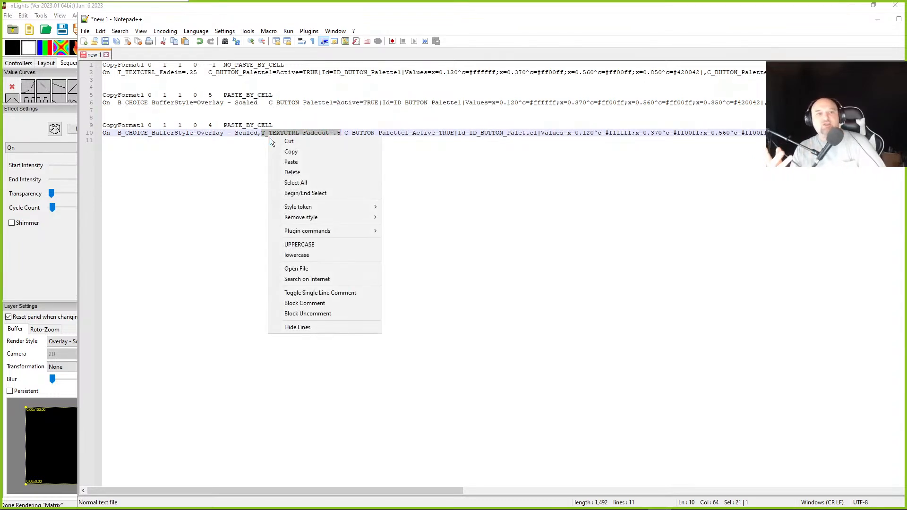
pyautogui.click(307, 133)
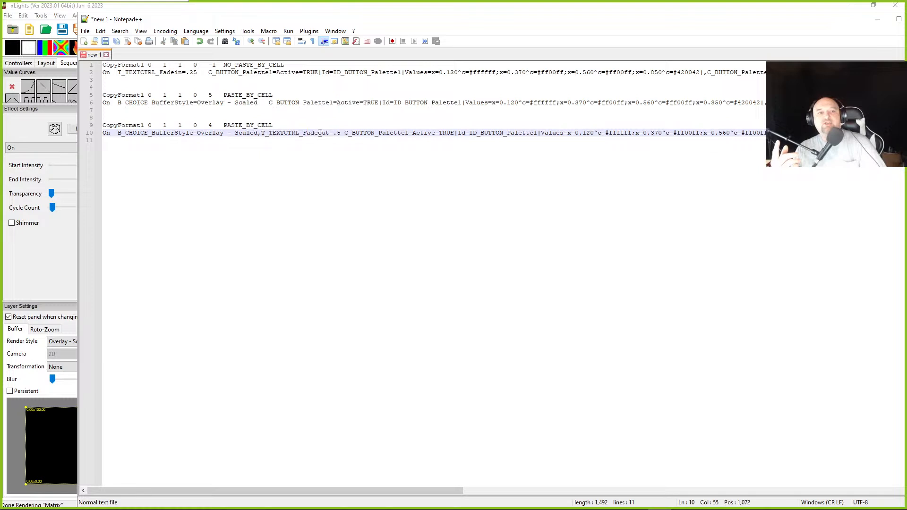
pyautogui.moveTo(318, 134); pyautogui.dragTo(329, 134)
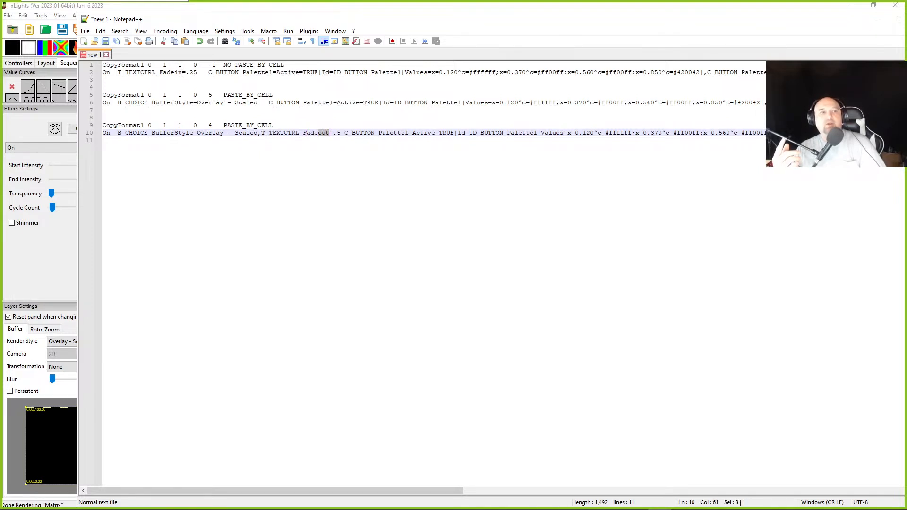
pyautogui.moveTo(182, 72); pyautogui.dragTo(122, 73)
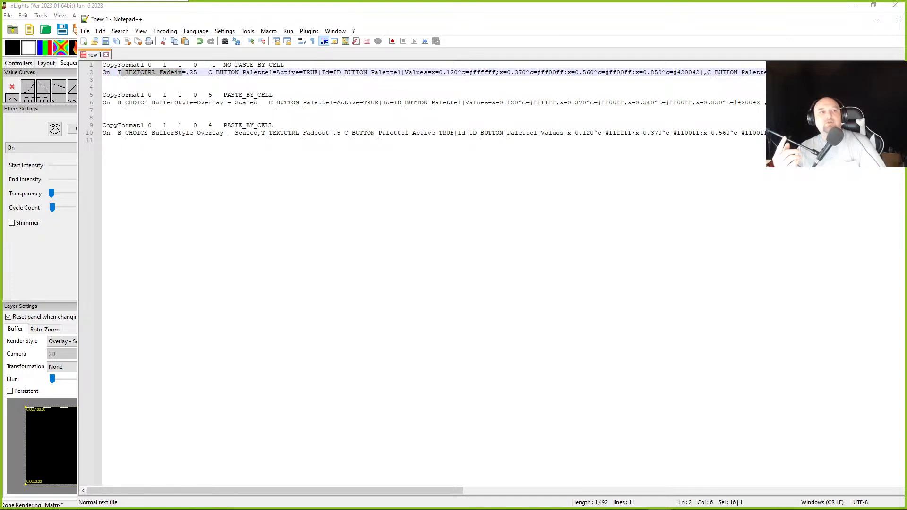
# Shift the On effect slightly to the right on the Hello row in xLights and open the key bindings editor at the apply-setting entries
pyautogui.click(63, 6)
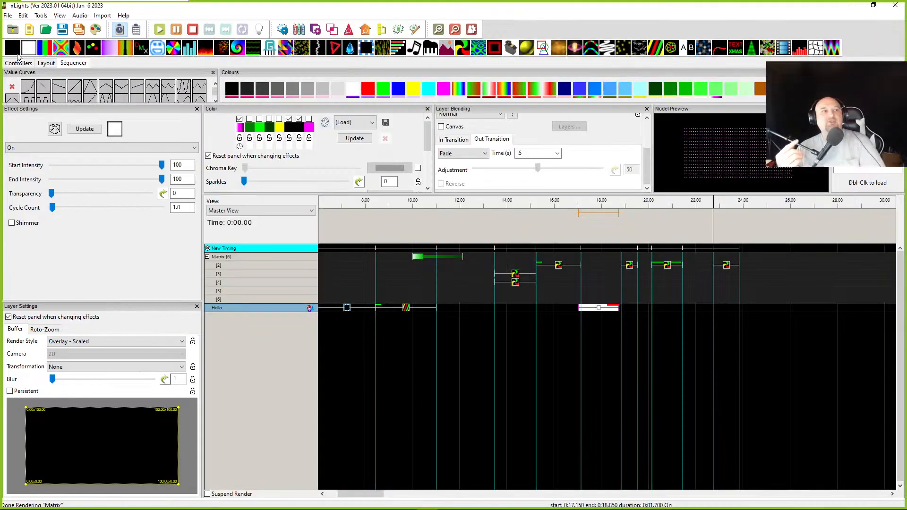
pyautogui.moveTo(609, 309); pyautogui.dragTo(602, 308)
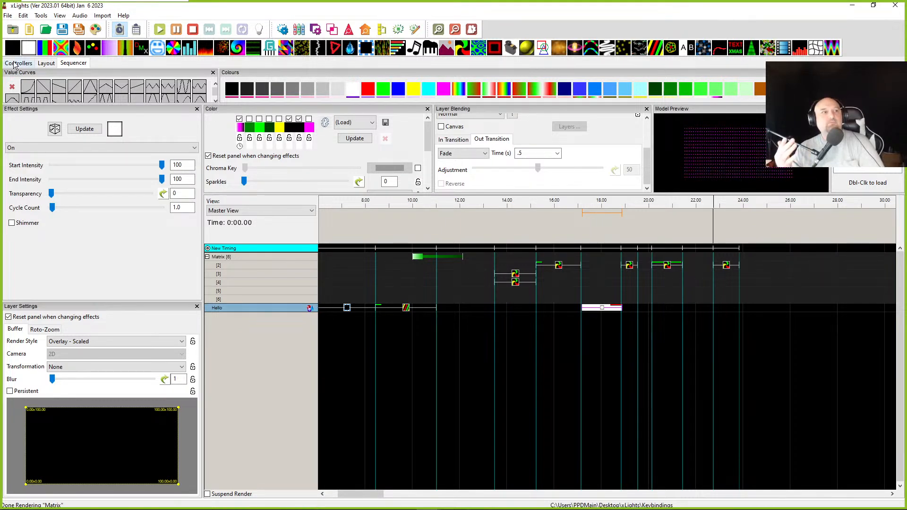
pyautogui.click(8, 16)
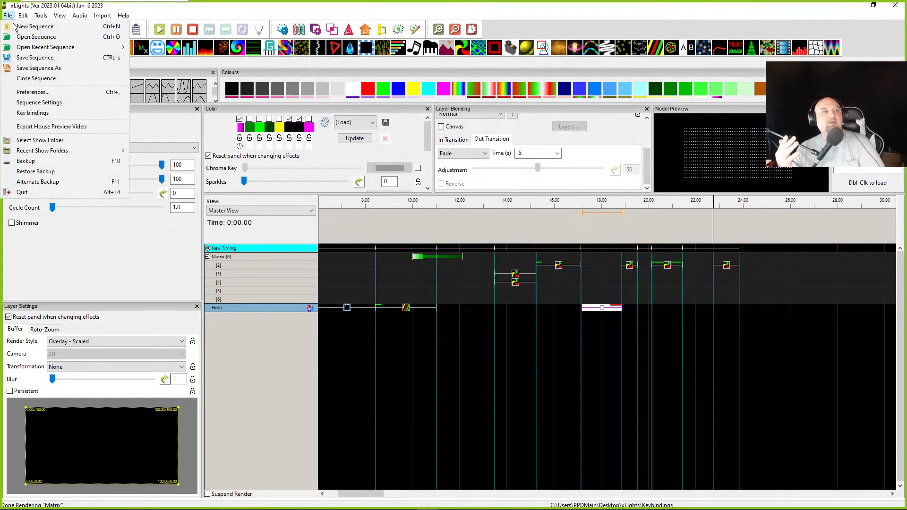
pyautogui.click(34, 114)
pyautogui.scroll(-15, 214, 298)
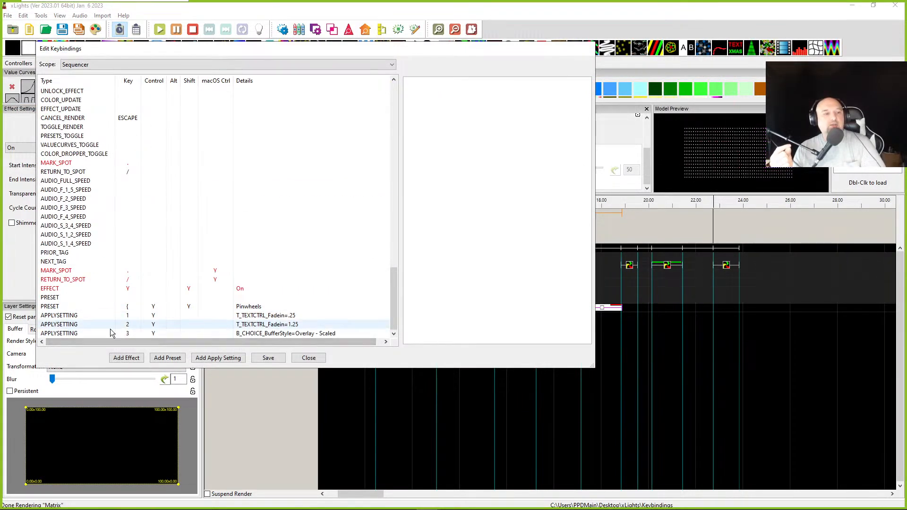
# Add an apply-setting key binding on Control+4 using the effect setting T_TEXTCTRL_Fadein=1.25 copied from the Control+2 binding
pyautogui.click(198, 324)
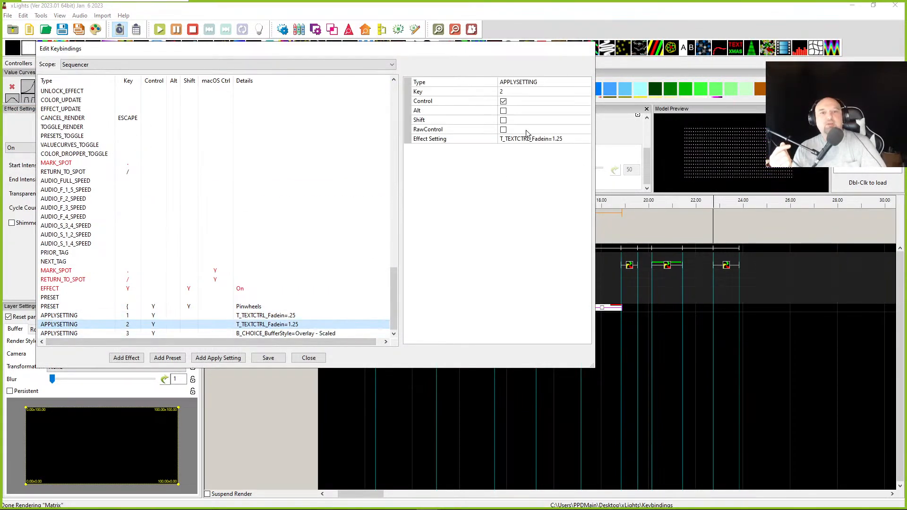
pyautogui.click(571, 141)
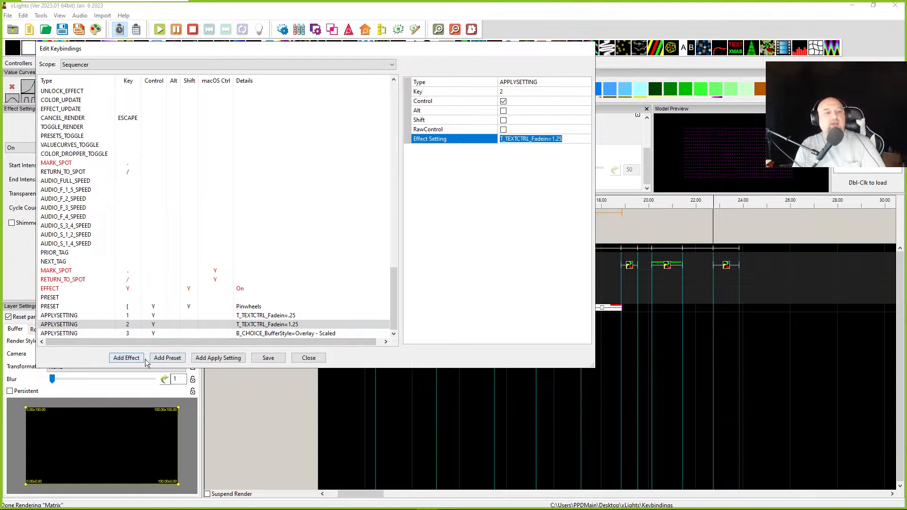
pyautogui.click(218, 358)
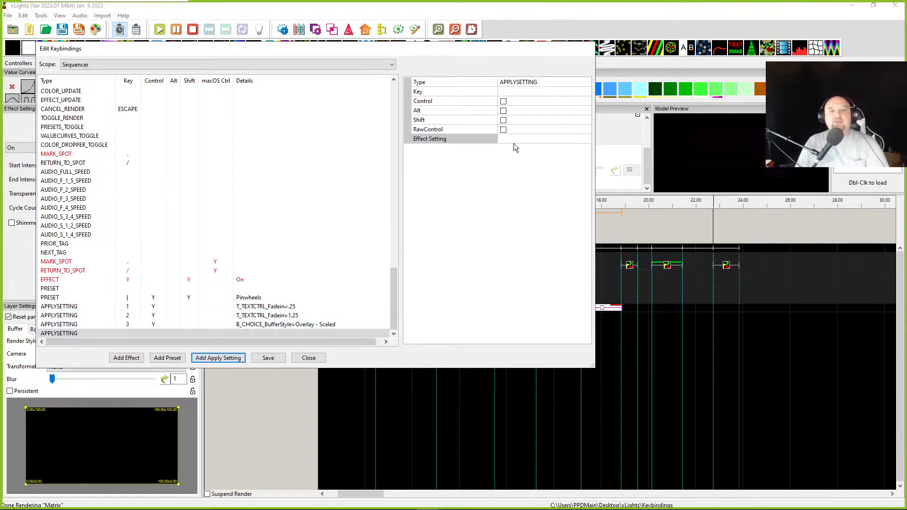
pyautogui.click(528, 90)
pyautogui.write('4')
pyautogui.click(503, 101)
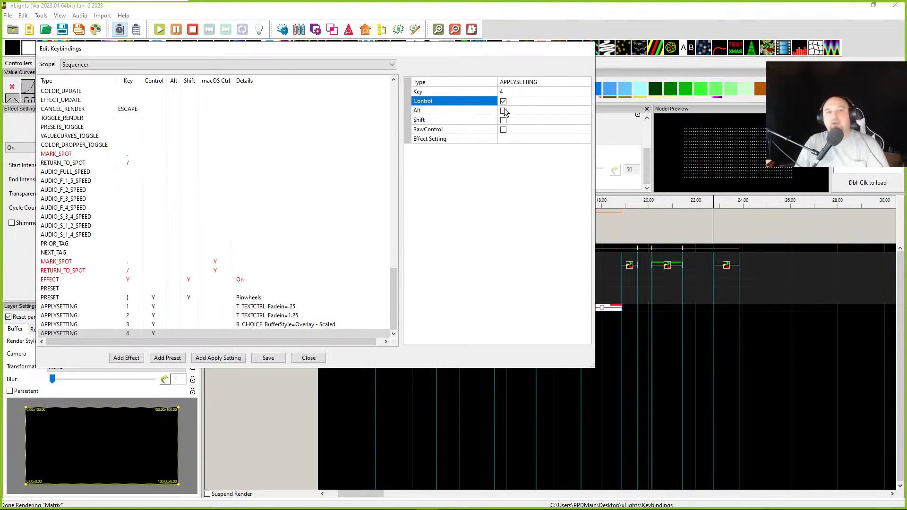
pyautogui.click(509, 138)
pyautogui.hotkey('ctrl', 'v')
pyautogui.press('Return')
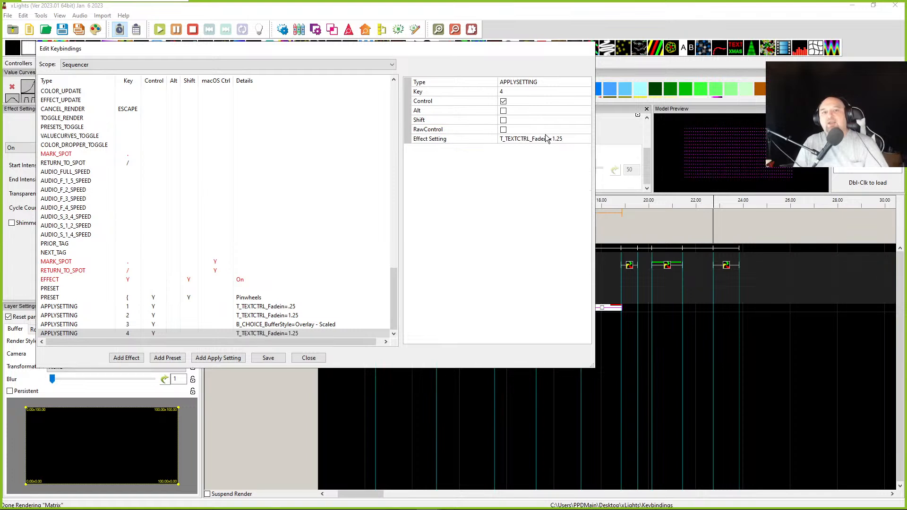
# Change the Control+4 binding's effect setting to T_TEXTCTRL_Fadeout=.75, save the key bindings and close the editor
pyautogui.press('Delete')
pyautogui.press('Delete')
pyautogui.write('out')
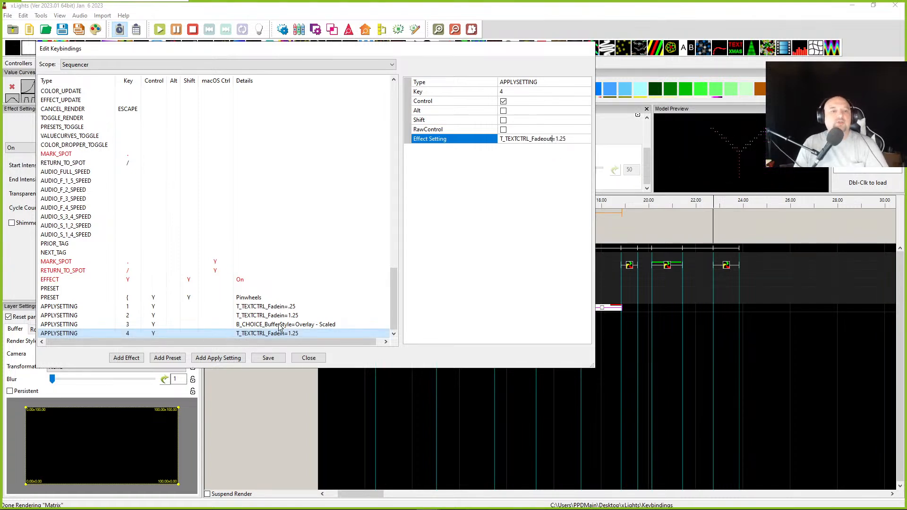
pyautogui.moveTo(562, 139); pyautogui.dragTo(571, 140)
pyautogui.press('BackSpace')
pyautogui.press('BackSpace')
pyautogui.press('BackSpace')
pyautogui.press('BackSpace')
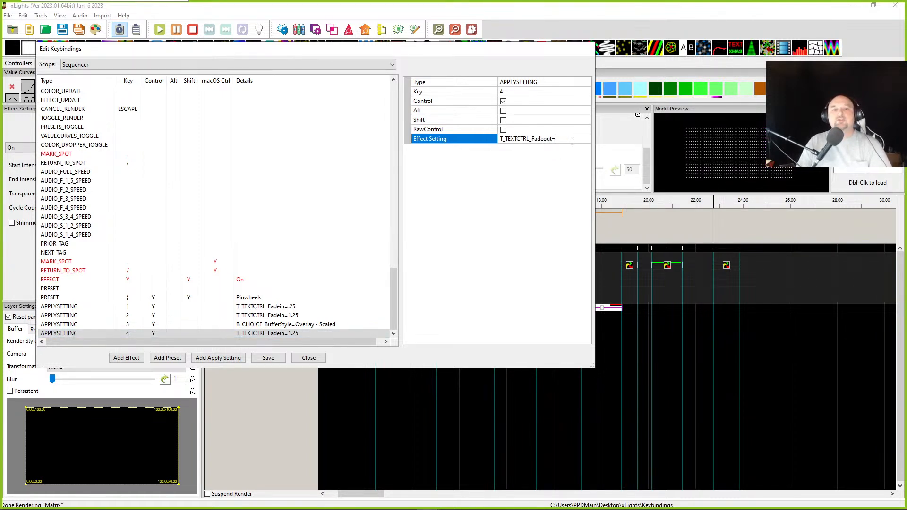
pyautogui.write('.75')
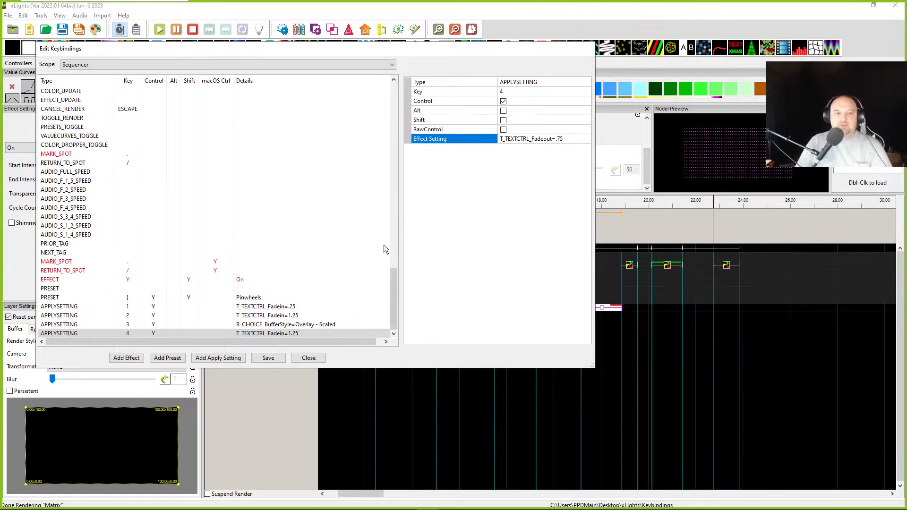
pyautogui.click(279, 358)
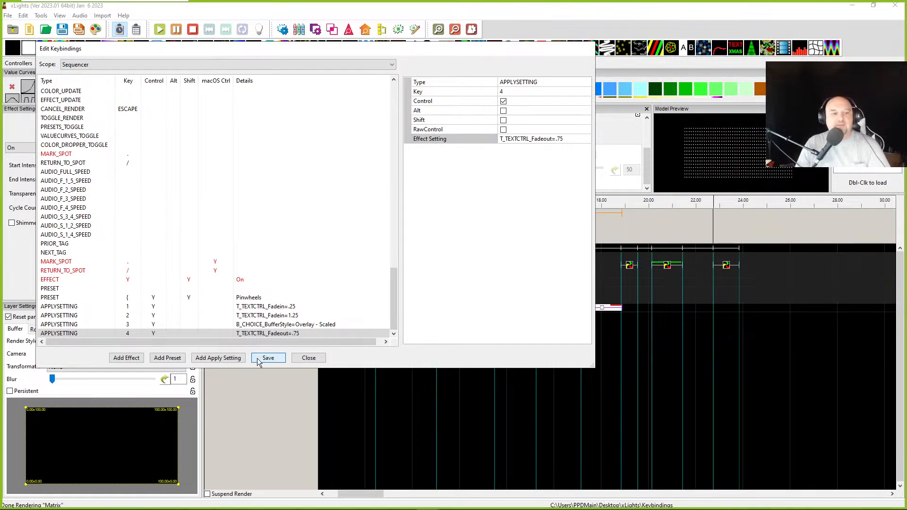
pyautogui.click(308, 358)
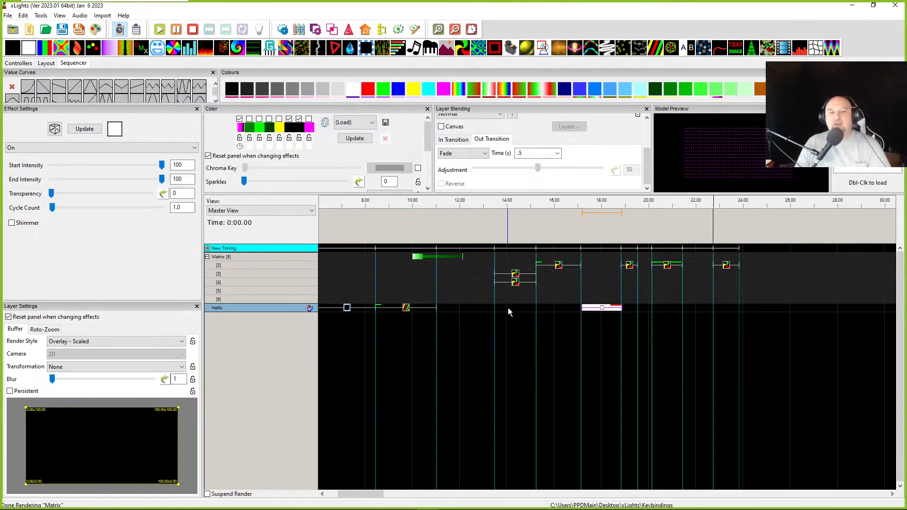
# Apply the Control+4 fade-out setting to the Pinwheel on Matrix layer 3 and check its out and in transition times
pyautogui.click(511, 275)
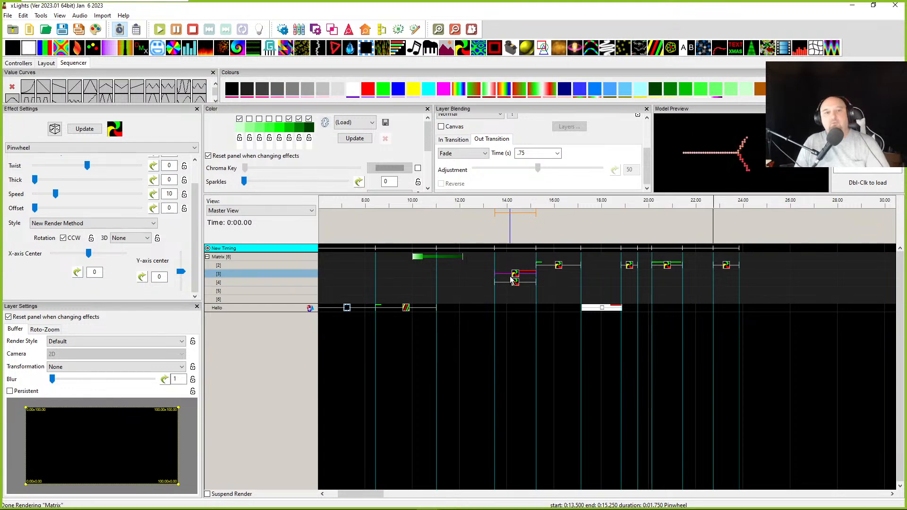
pyautogui.doubleClick(526, 153)
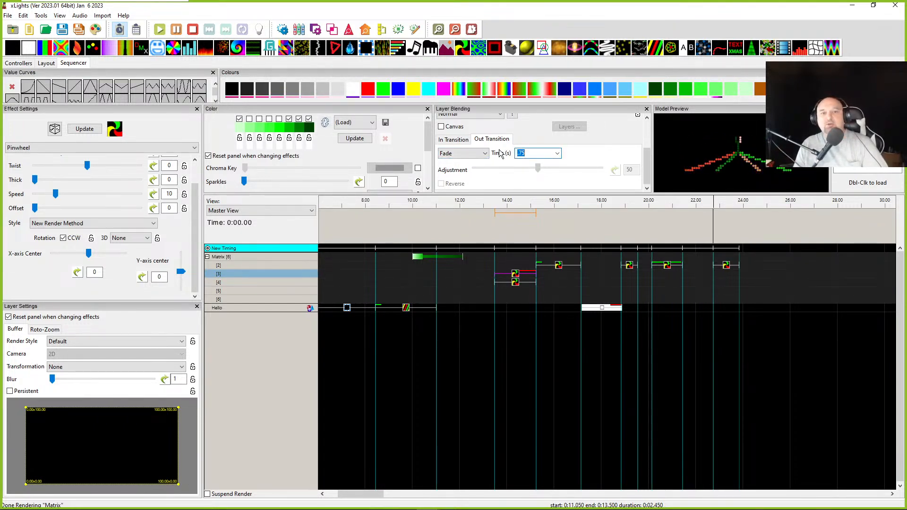
pyautogui.click(453, 141)
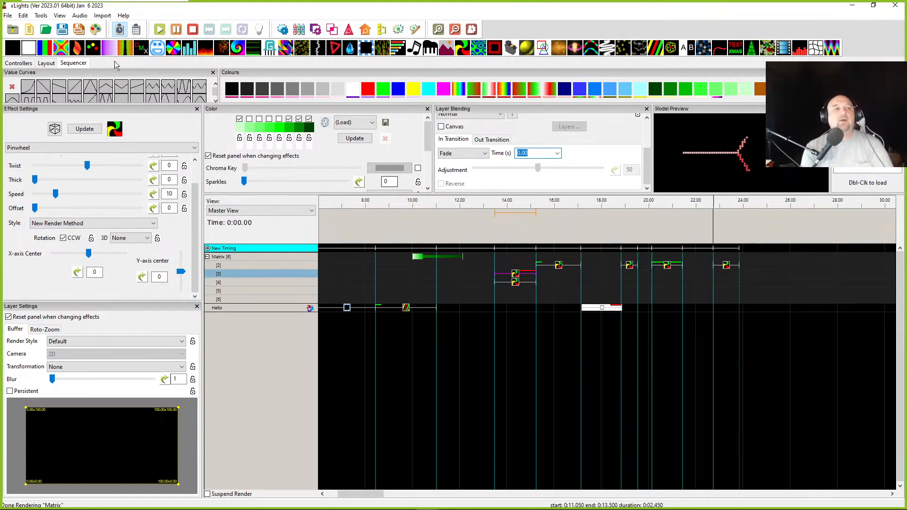
# Reopen the key bindings editor and review the Sequencer bindings from the effect keys down to the selection and toggle commands
pyautogui.click(7, 15)
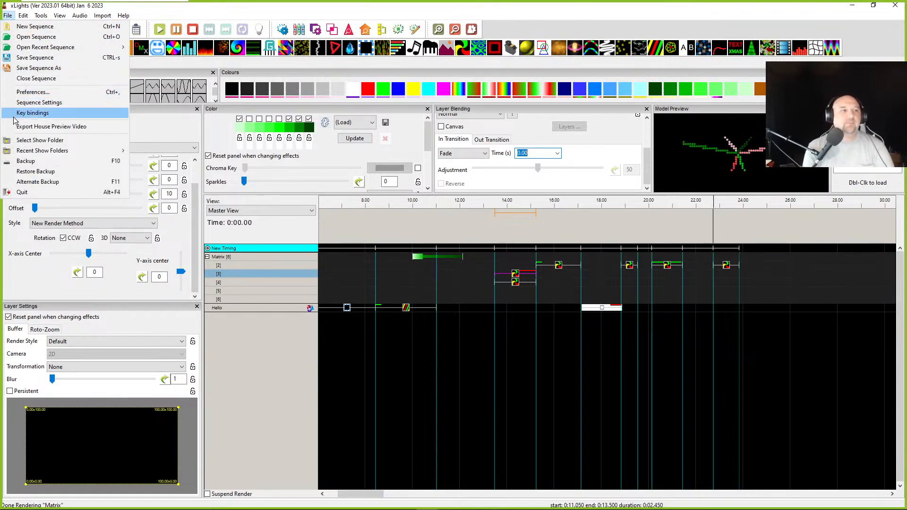
pyautogui.click(33, 113)
pyautogui.scroll(-6, 197, 270)
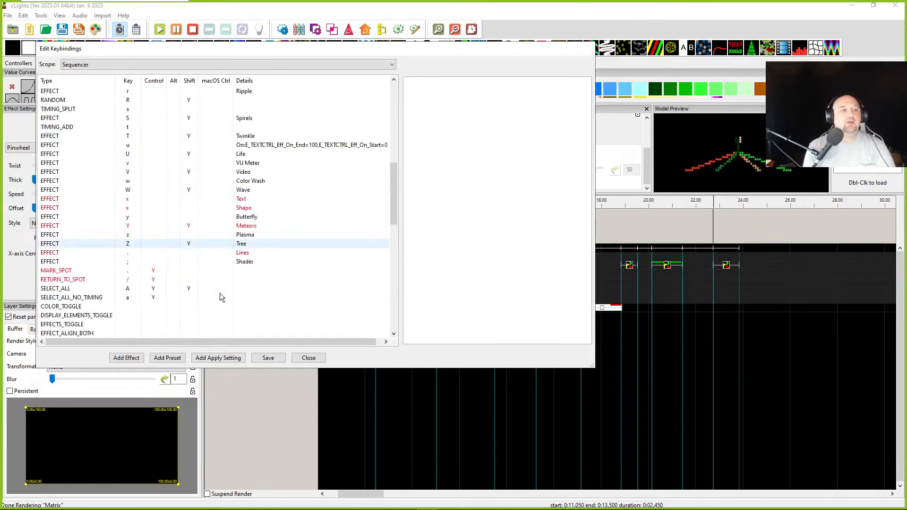
pyautogui.scroll(-4, 66, 165)
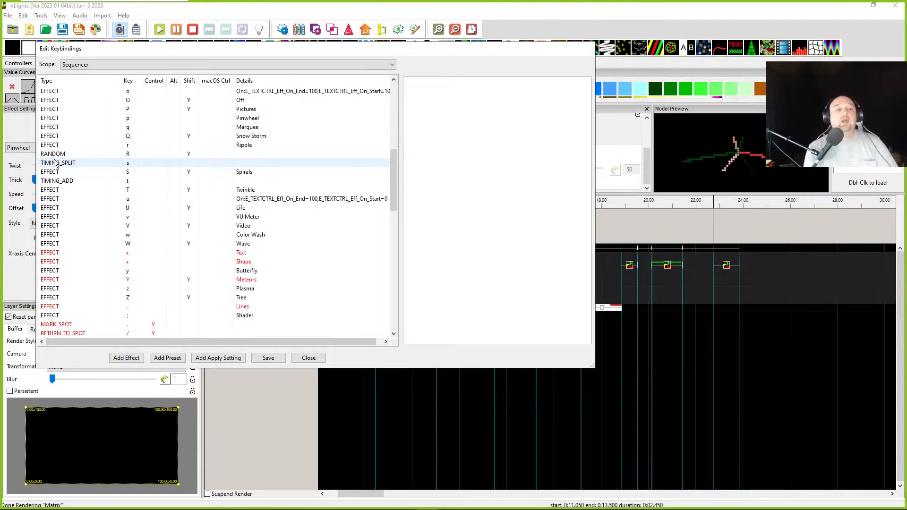
pyautogui.scroll(-6, 113, 263)
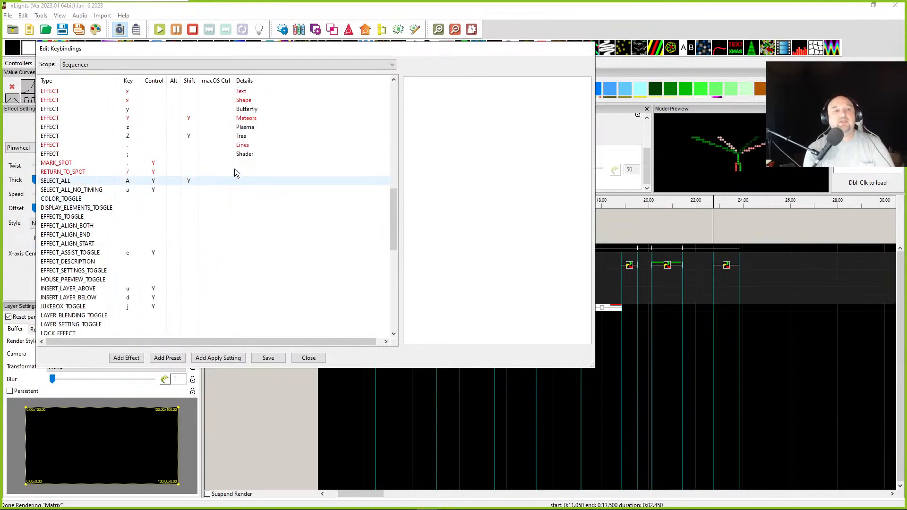
pyautogui.scroll(-2, 86, 185)
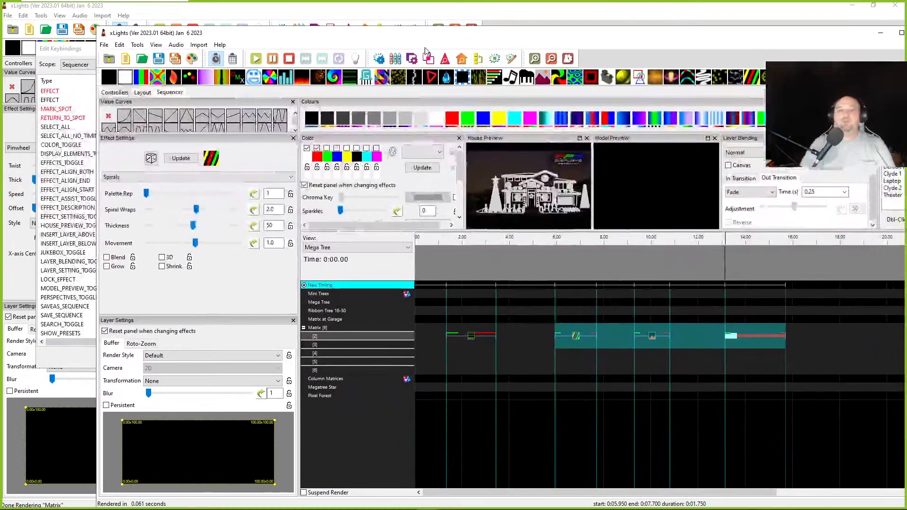
# Inspect the Matrix effects in the second xLights window, move that window aside and show the SELECT_ALL binding's details
pyautogui.click(536, 336)
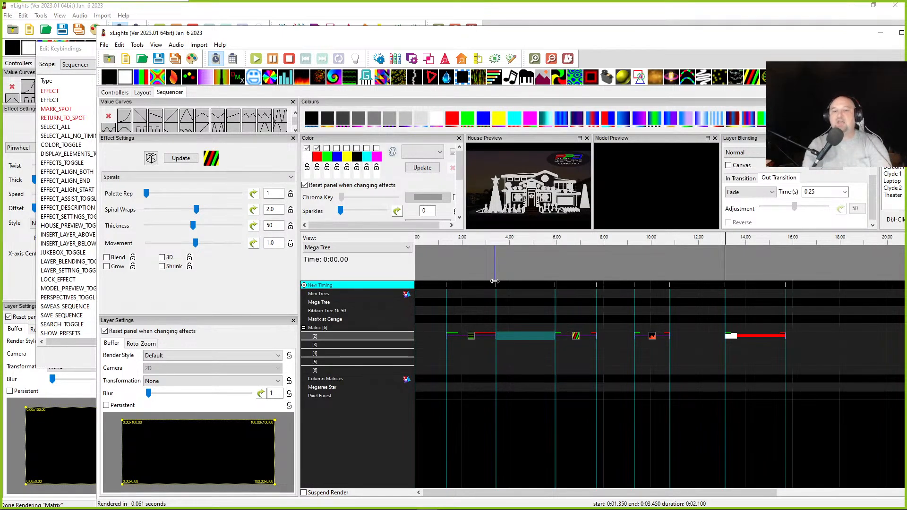
pyautogui.click(576, 336)
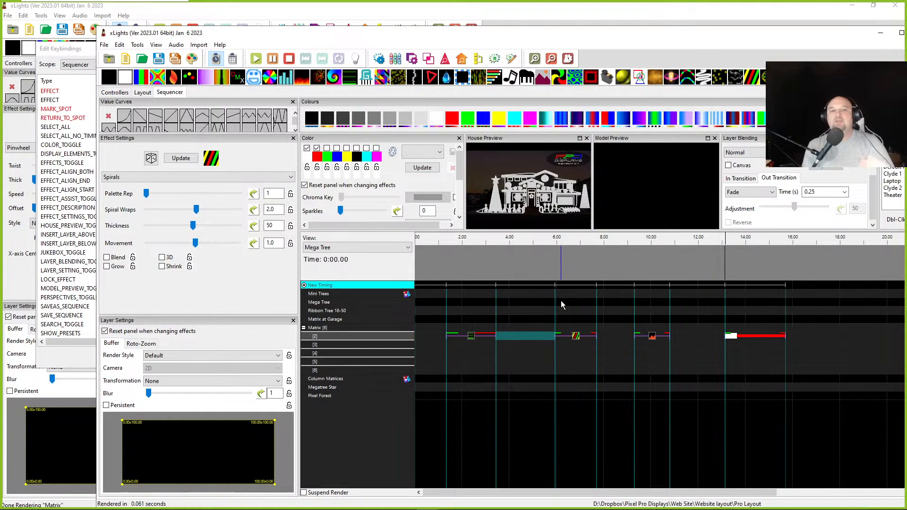
pyautogui.moveTo(479, 36); pyautogui.dragTo(906, 61)
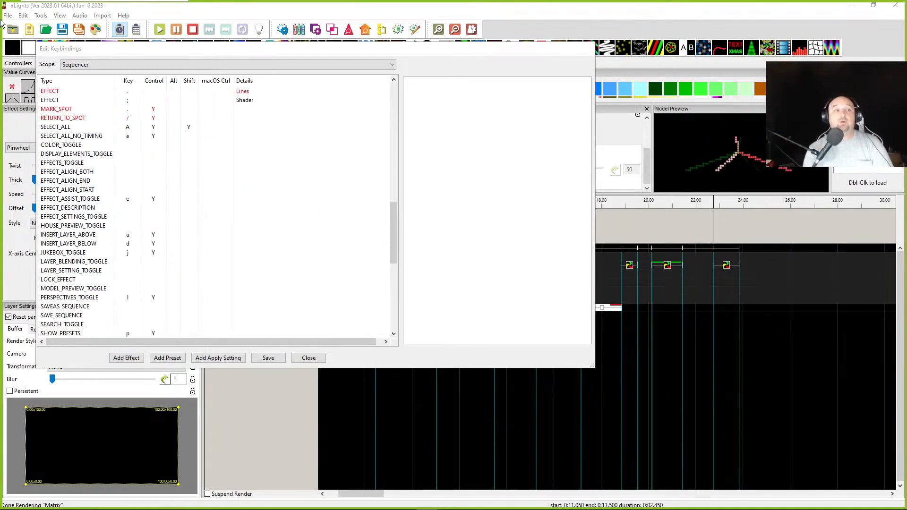
pyautogui.click(57, 127)
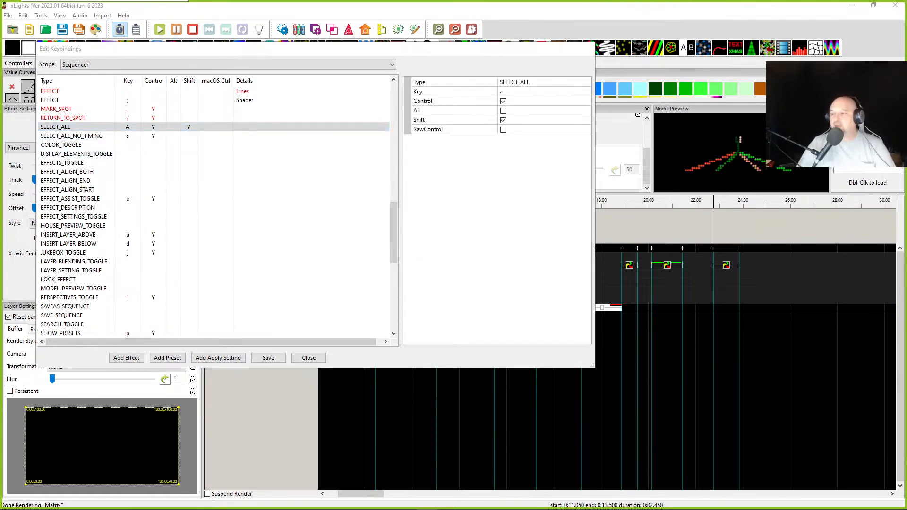
# Bring the second xLights window back into view and select all effects and timing marks in its sequence
pyautogui.moveTo(906, 61); pyautogui.dragTo(470, 29)
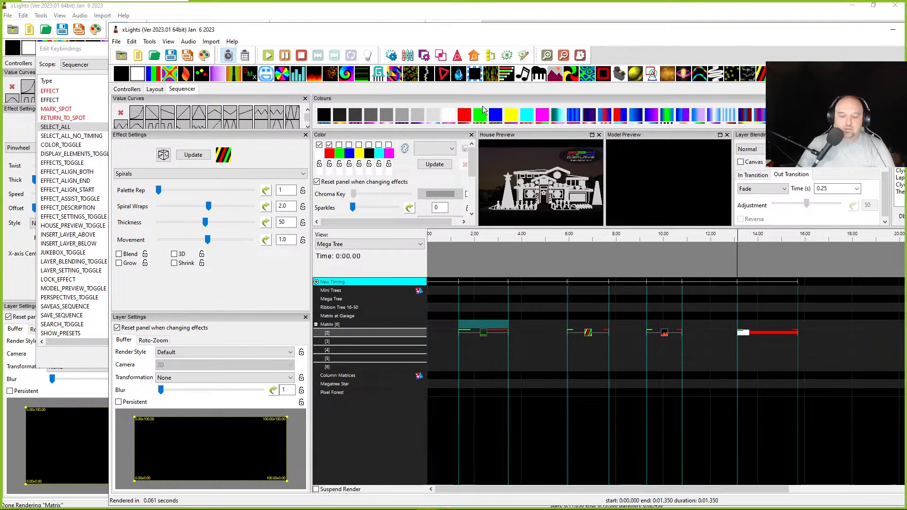
pyautogui.hotkey('ctrl', 'a')
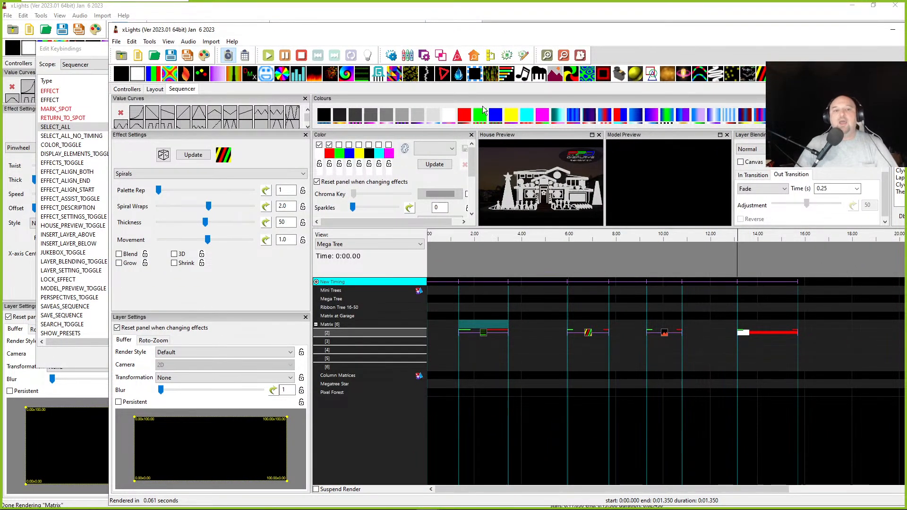
pyautogui.click(513, 358)
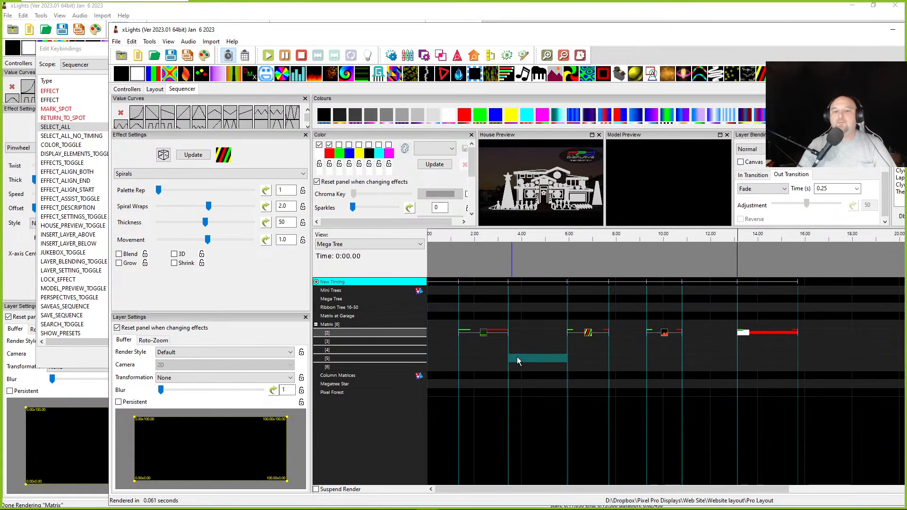
pyautogui.hotkey('ctrl', 'a')
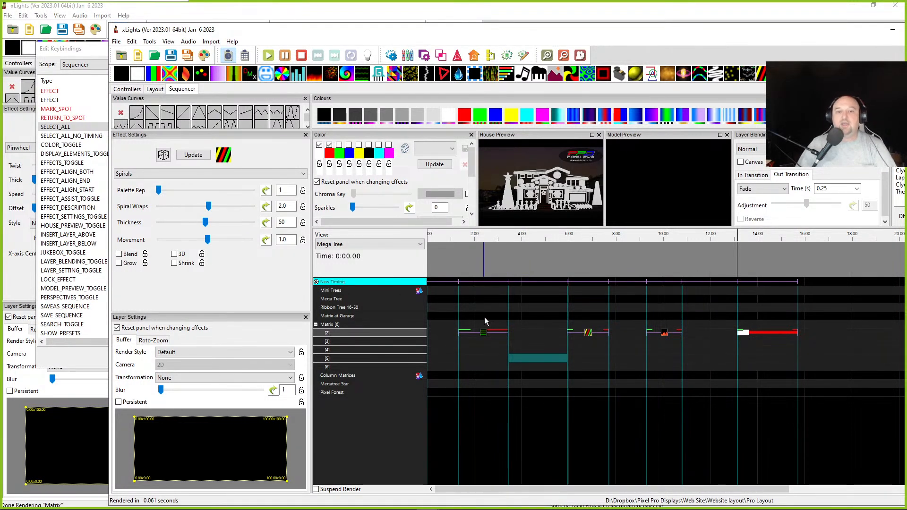
# Deactivate the New Timing track and shift all selected effects and timing marks so the Garlands effect starts at 2.000 s
pyautogui.click(316, 282)
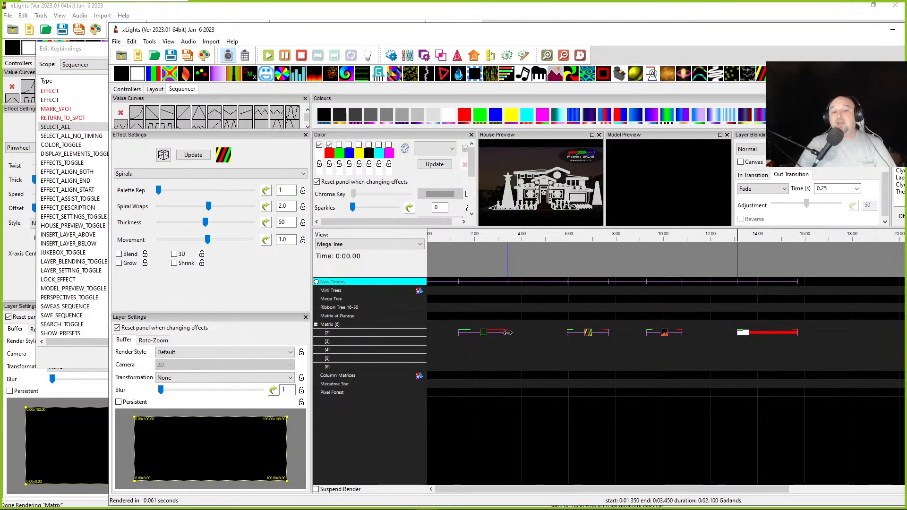
pyautogui.moveTo(507, 334); pyautogui.dragTo(525, 337)
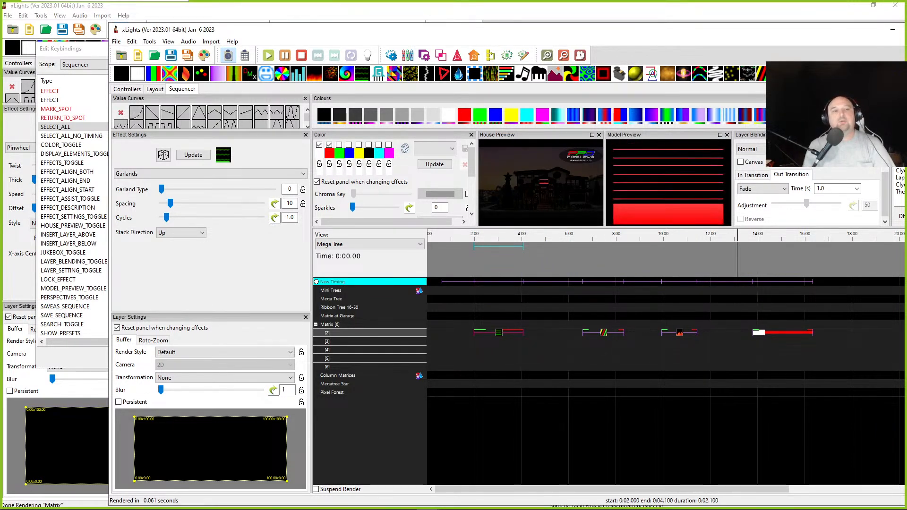
# Show the COLOR_TOGGLE binding, examine the Color panel it controls in the second xLights window, and move that window aside
pyautogui.moveTo(271, 39); pyautogui.dragTo(906, 26)
pyautogui.click(140, 145)
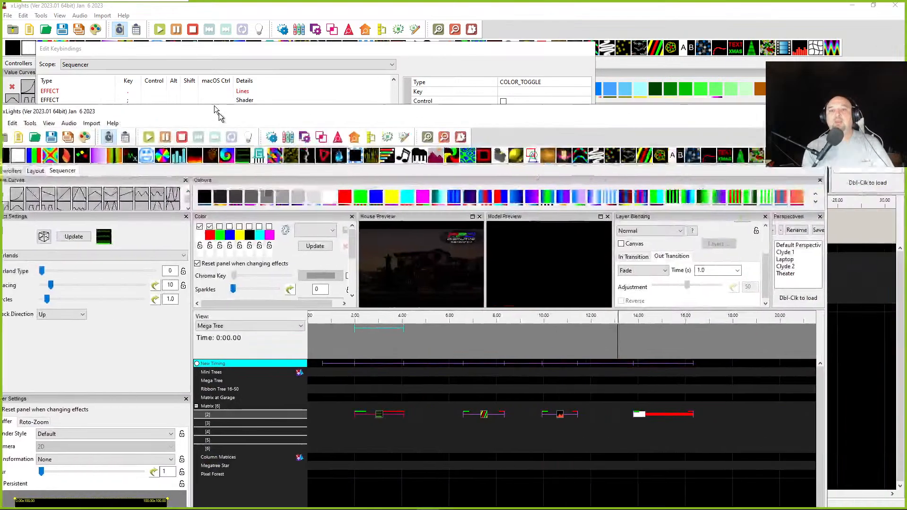
pyautogui.moveTo(219, 112); pyautogui.dragTo(426, 22)
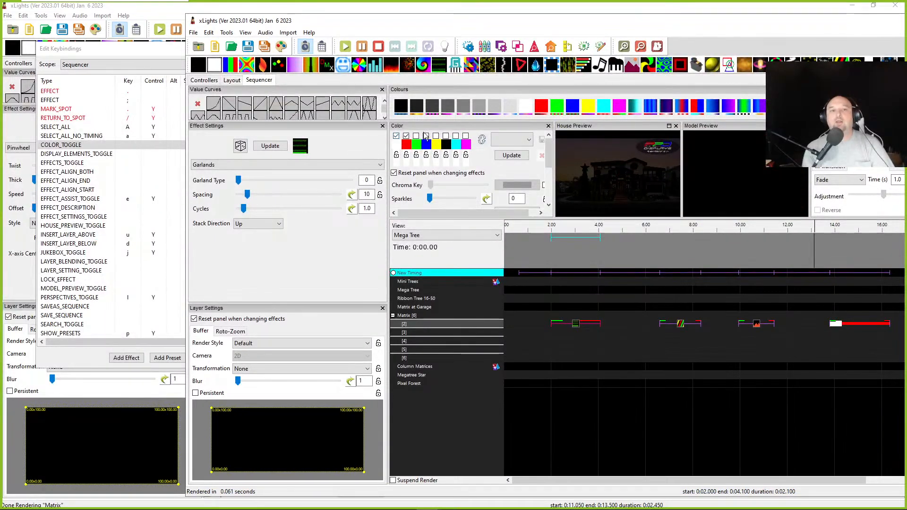
pyautogui.moveTo(498, 127)
pyautogui.mouseDown()
pyautogui.moveTo(495, 201)
pyautogui.moveTo(509, 255)
pyautogui.moveTo(480, 161)
pyautogui.moveTo(493, 215)
pyautogui.moveTo(586, 303)
pyautogui.moveTo(468, 198)
pyautogui.moveTo(458, 154)
pyautogui.moveTo(445, 161)
pyautogui.mouseUp()
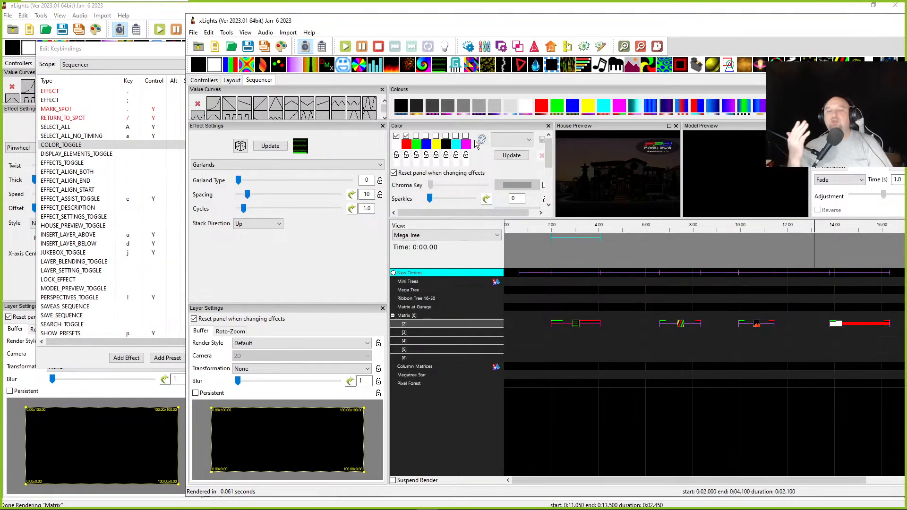
pyautogui.moveTo(589, 28); pyautogui.dragTo(770, 30)
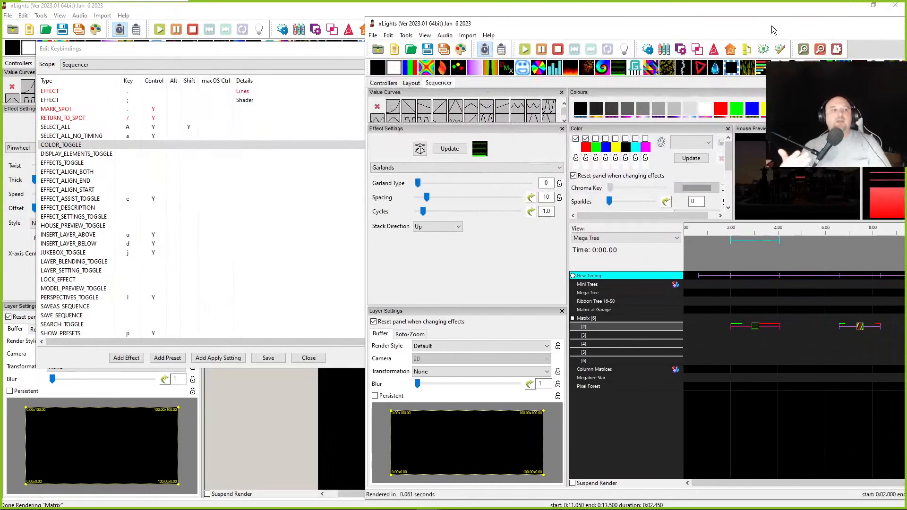
# Compare the details of the DISPLAY_ELEMENTS_TOGGLE and COLOR_TOGGLE bindings
pyautogui.click(106, 156)
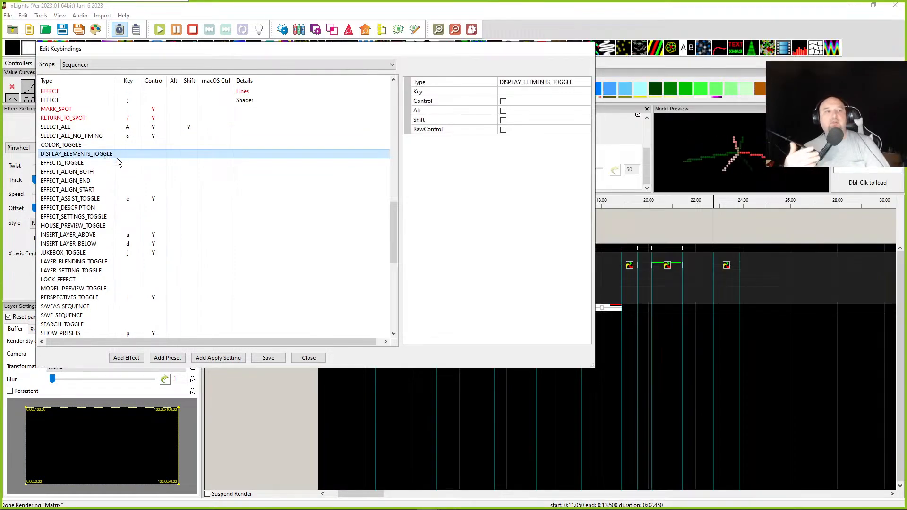
pyautogui.click(128, 144)
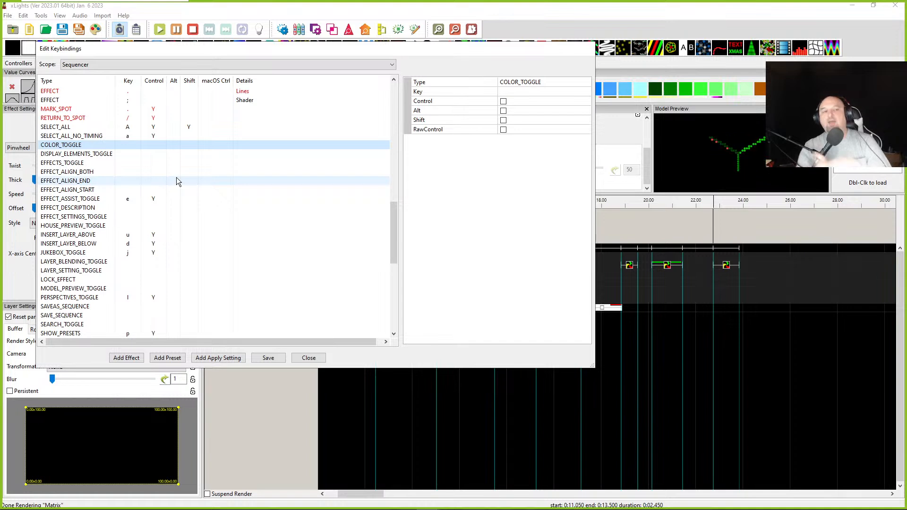
pyautogui.click(78, 154)
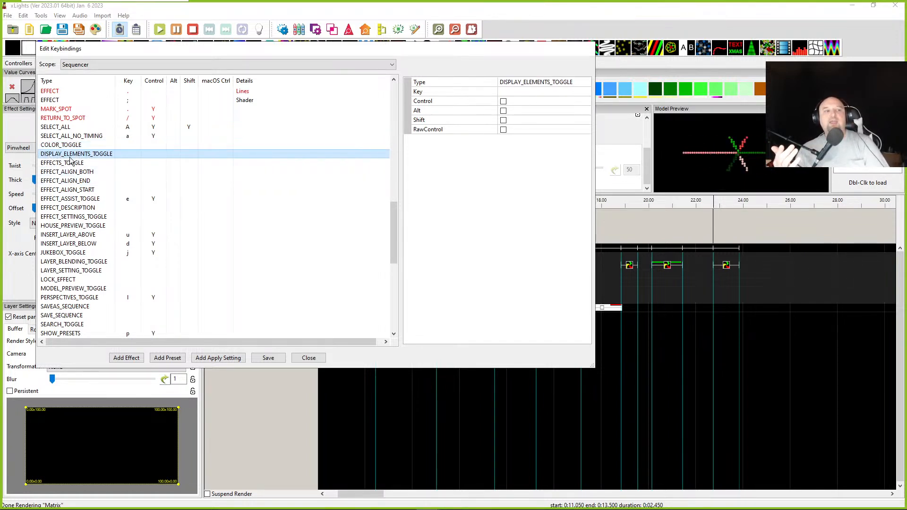
# Bring the second xLights window into view, and show and hide its Display Elements panel
pyautogui.moveTo(906, 29); pyautogui.dragTo(733, 27)
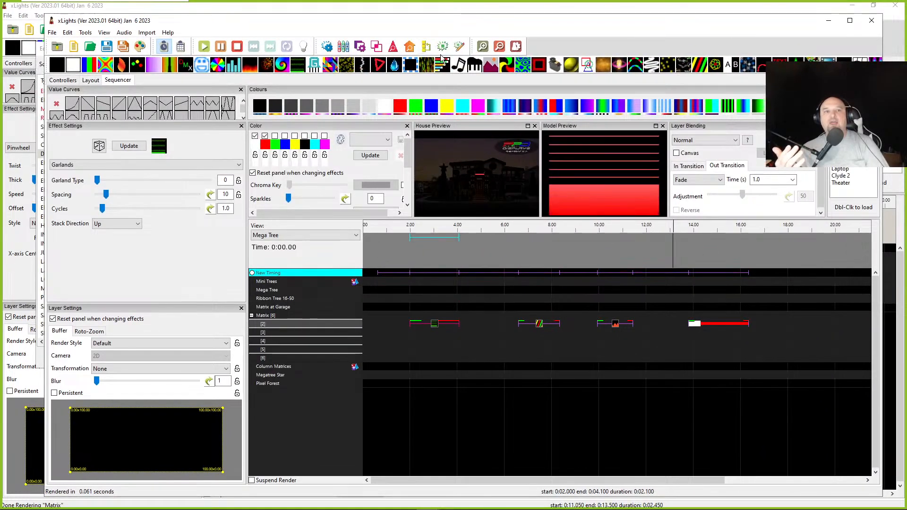
pyautogui.moveTo(906, 256); pyautogui.dragTo(470, 129)
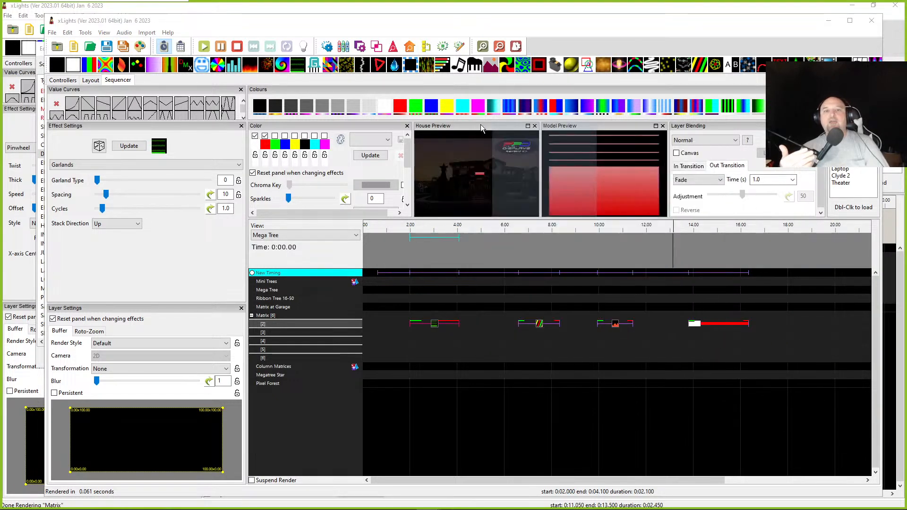
pyautogui.click(426, 47)
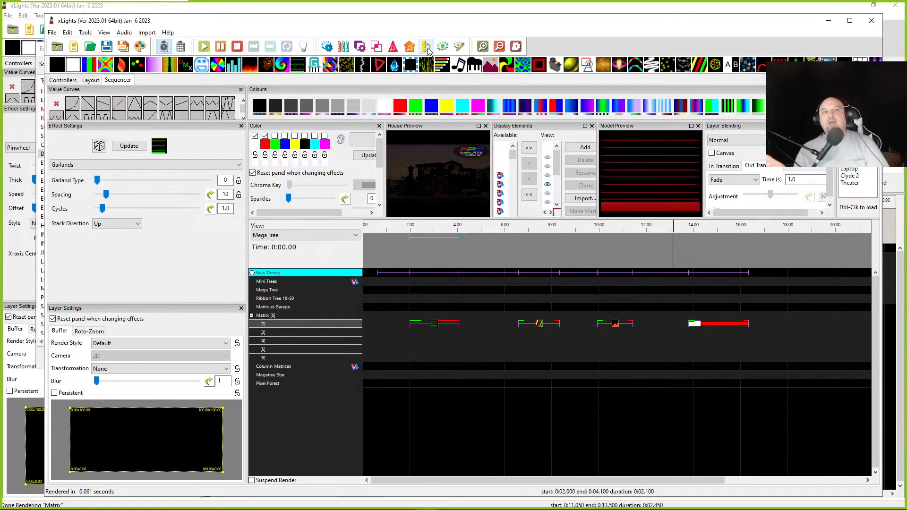
pyautogui.click(427, 47)
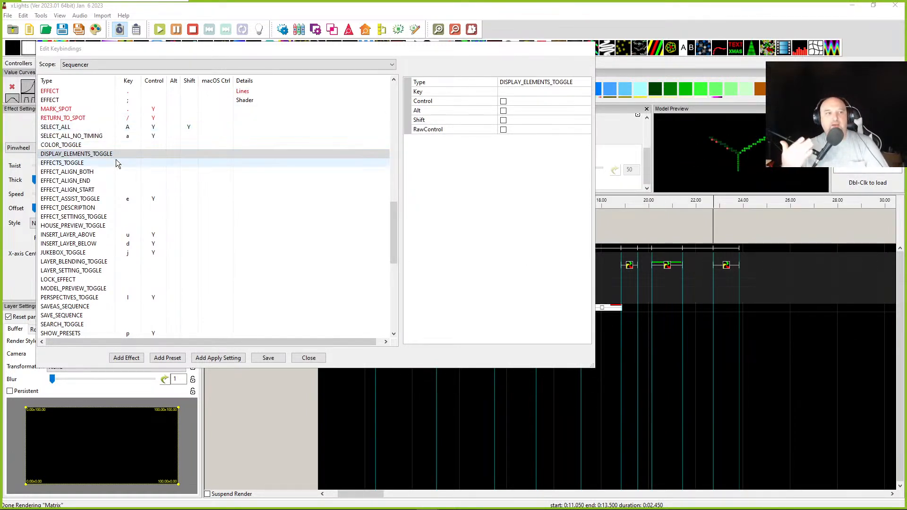
# Highlight the EFFECTS_TOGGLE binding, and show and hide the Effect Dropper panel it controls in the second xLights window
pyautogui.click(74, 166)
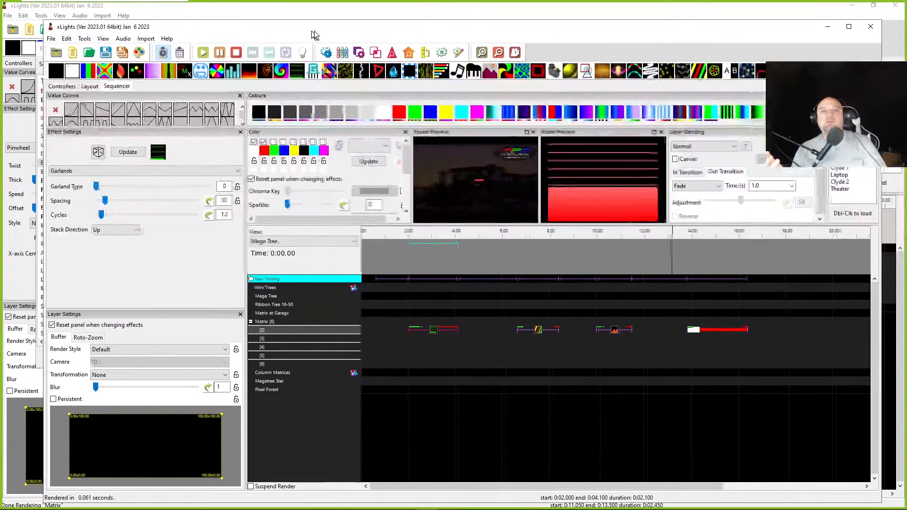
pyautogui.click(86, 39)
pyautogui.moveTo(104, 41)
pyautogui.moveTo(142, 118)
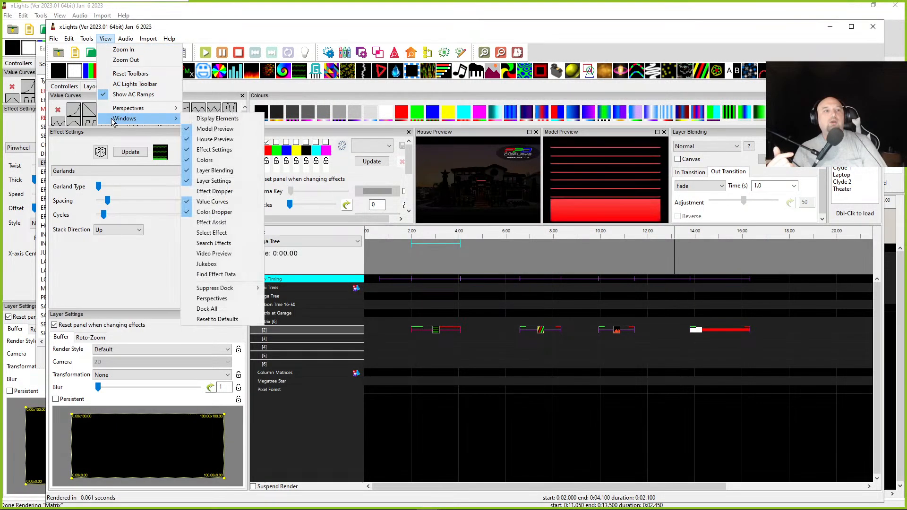
pyautogui.click(211, 192)
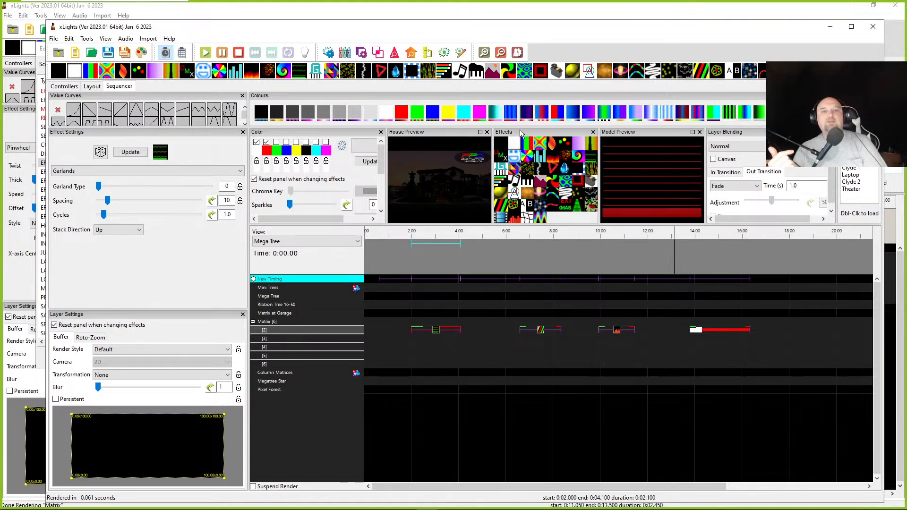
pyautogui.moveTo(520, 137); pyautogui.dragTo(515, 156)
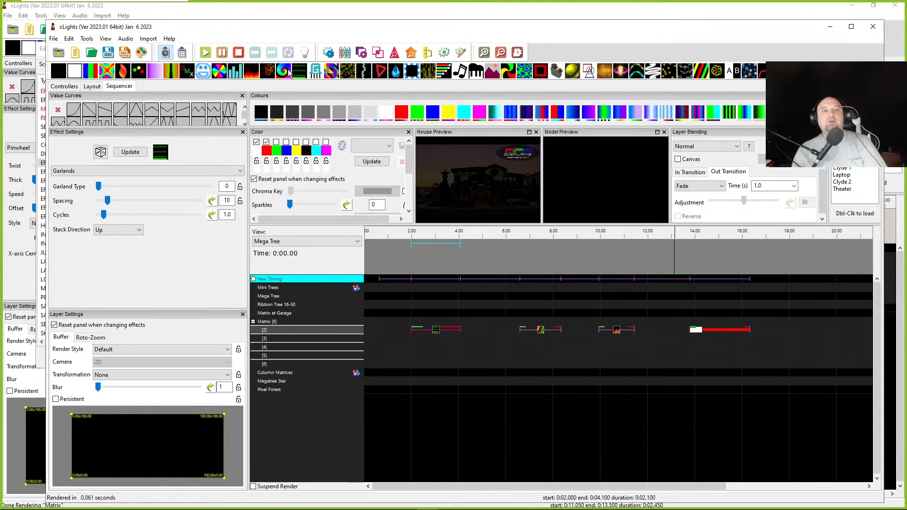
# Maximize the second xLights window and delete all effects from the Matrix layers
pyautogui.moveTo(287, 33); pyautogui.dragTo(655, 38)
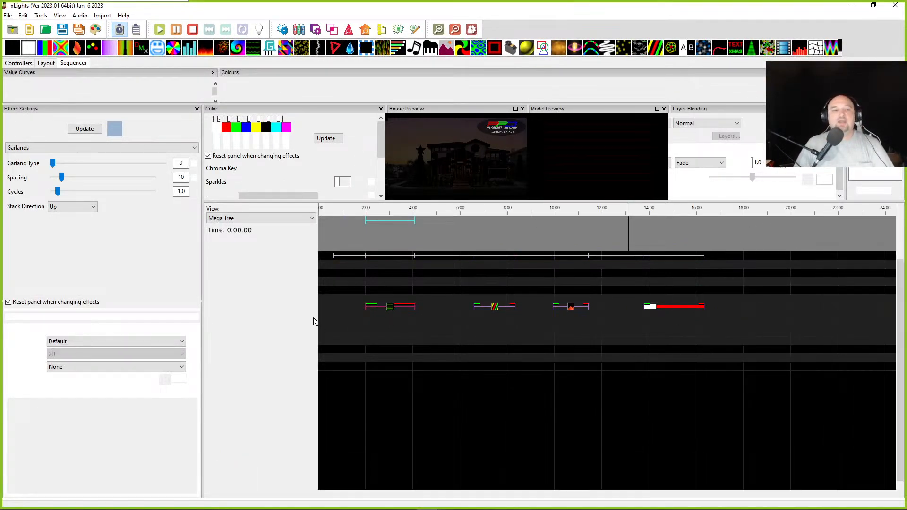
pyautogui.moveTo(341, 288); pyautogui.dragTo(716, 333)
pyautogui.press('Delete')
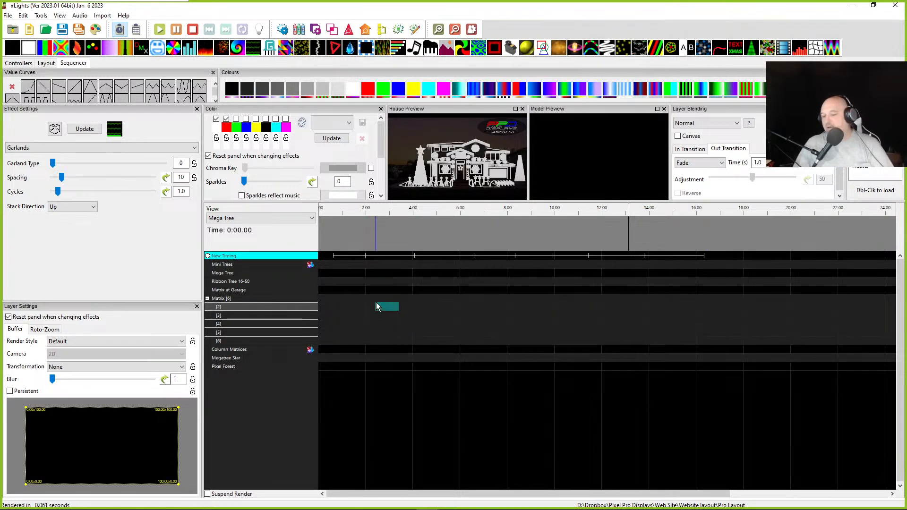
# Apply the Missle Command preset from Original LL Presets to Matrix layer [2] at about 2.4 s and preview it
pyautogui.press('F12')
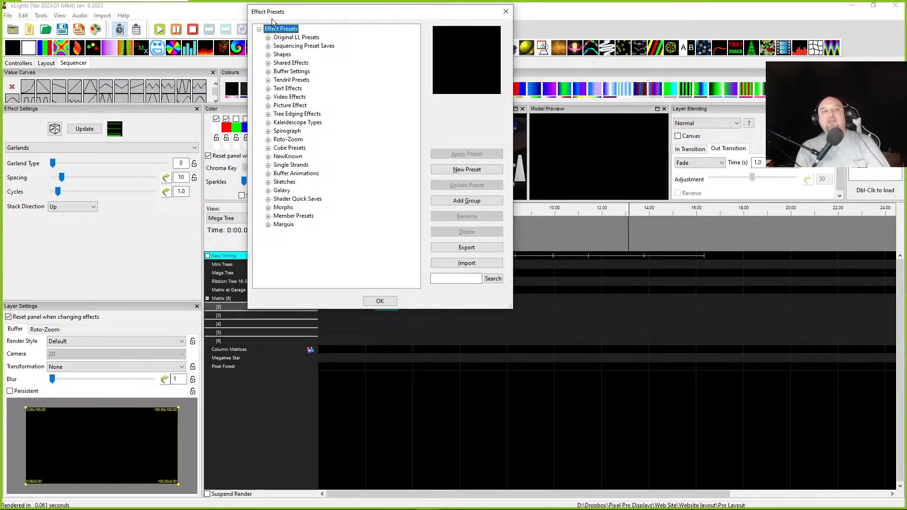
pyautogui.click(268, 37)
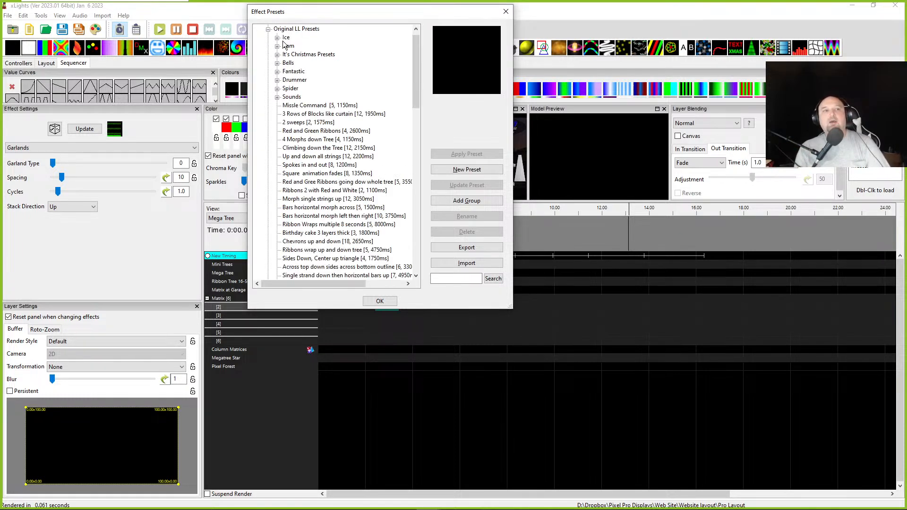
pyautogui.click(299, 105)
pyautogui.click(506, 12)
pyautogui.click(381, 307)
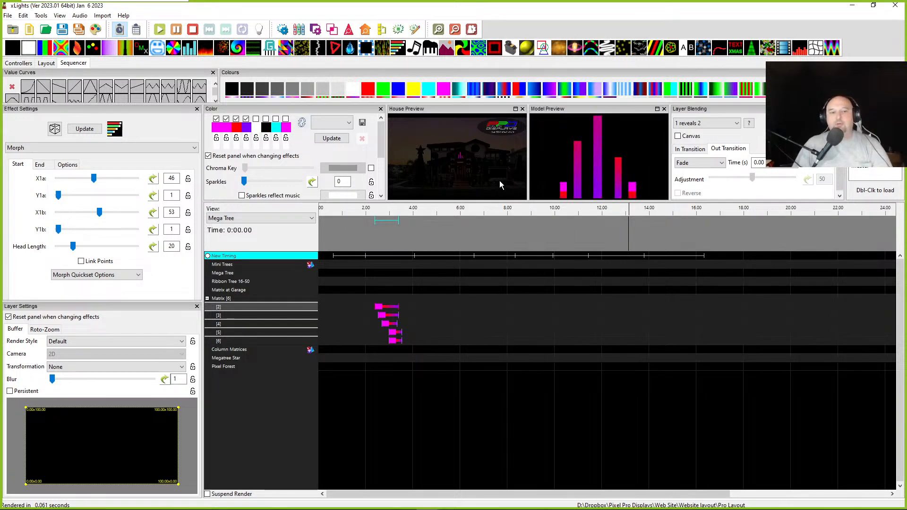
pyautogui.click(367, 240)
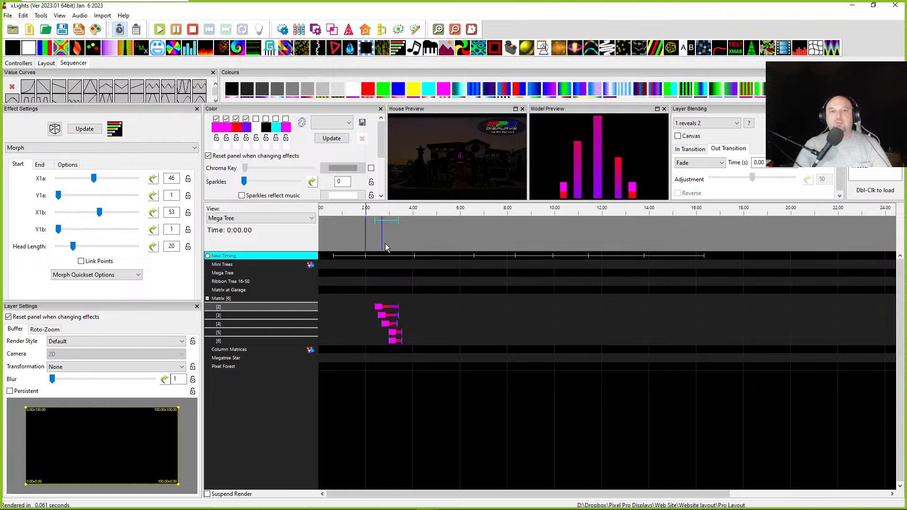
pyautogui.click(376, 235)
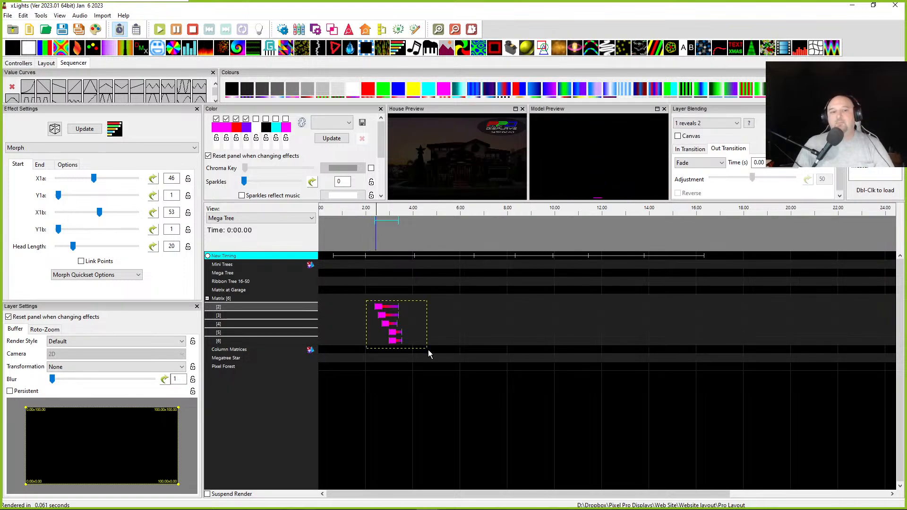
# Restore the second xLights window and place it beside the first window's key bindings list
pyautogui.moveTo(290, 6); pyautogui.dragTo(391, 12)
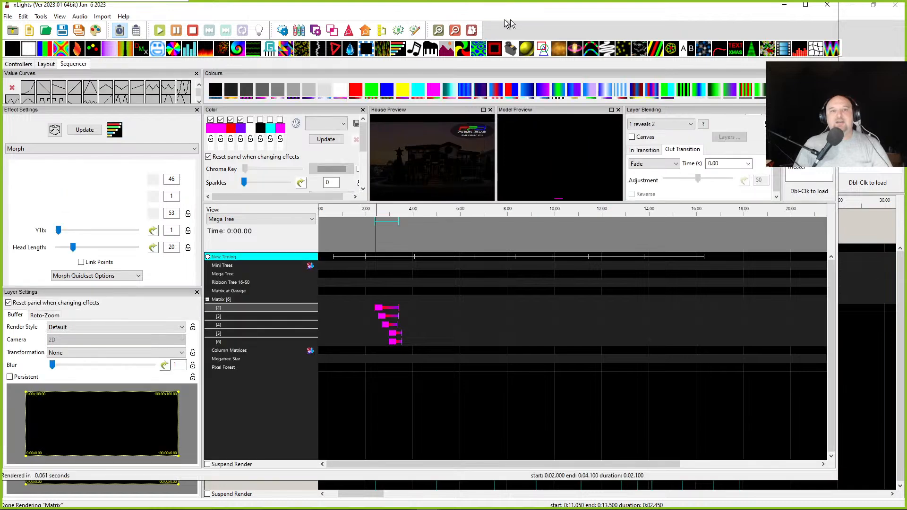
pyautogui.moveTo(632, 37); pyautogui.dragTo(583, 13)
pyautogui.click(66, 166)
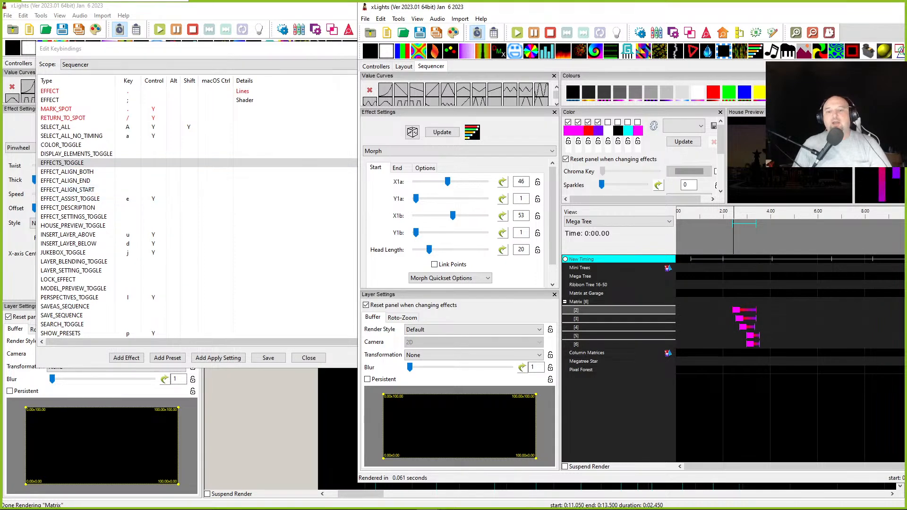
# Open the second xLights window's key bindings and examine the shortcuts of the EFFECT_ALIGN_BOTH, EFFECT_ALIGN_END and EFFECT_ALIGN_START entries
pyautogui.click(367, 20)
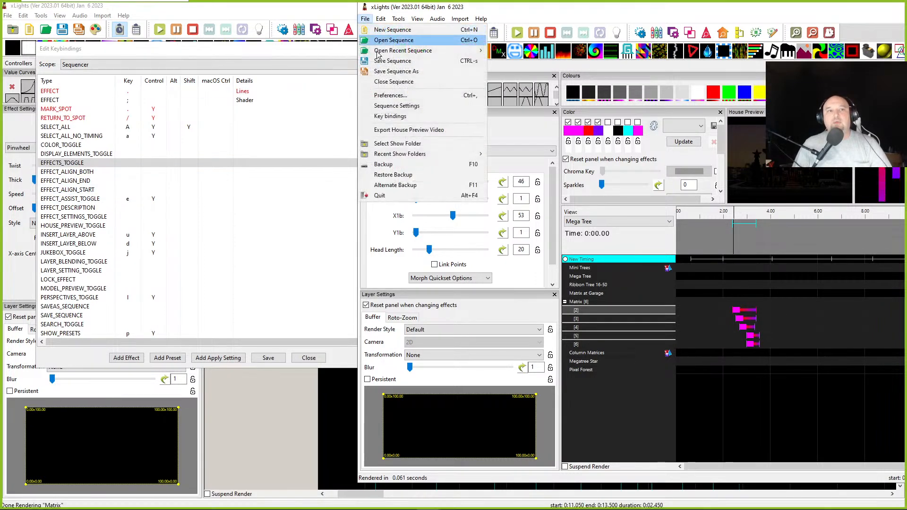
pyautogui.click(378, 116)
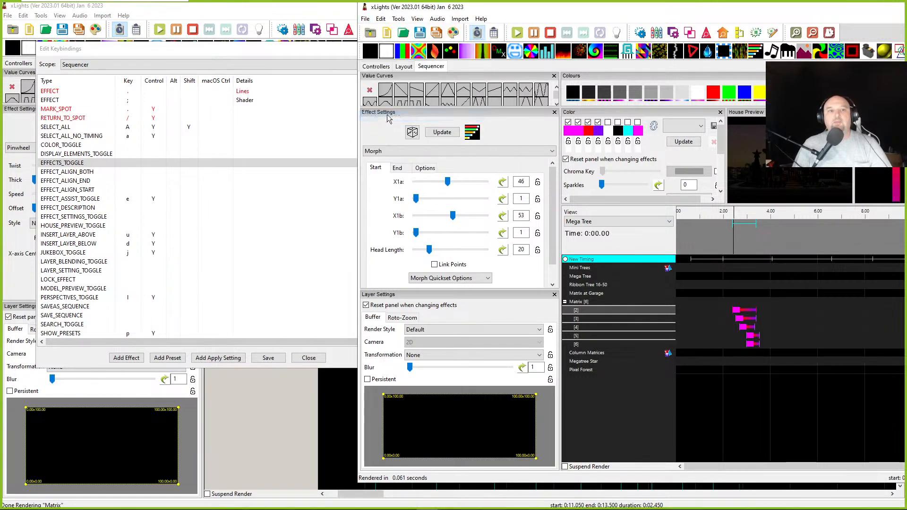
pyautogui.scroll(-10, 576, 327)
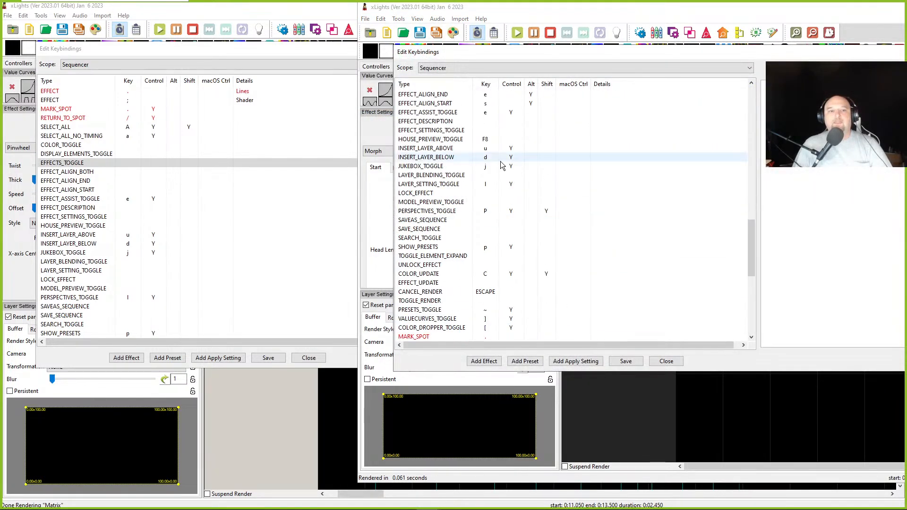
pyautogui.scroll(5, 447, 161)
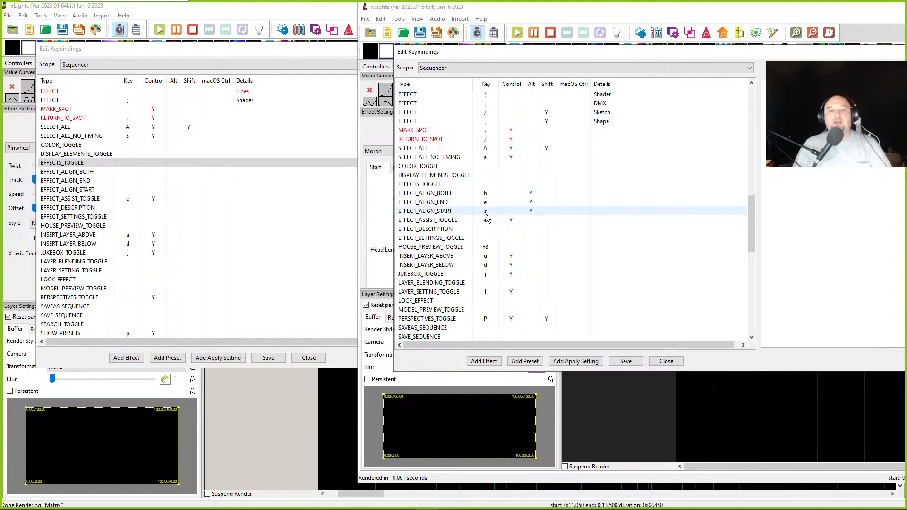
pyautogui.click(530, 211)
pyautogui.click(531, 212)
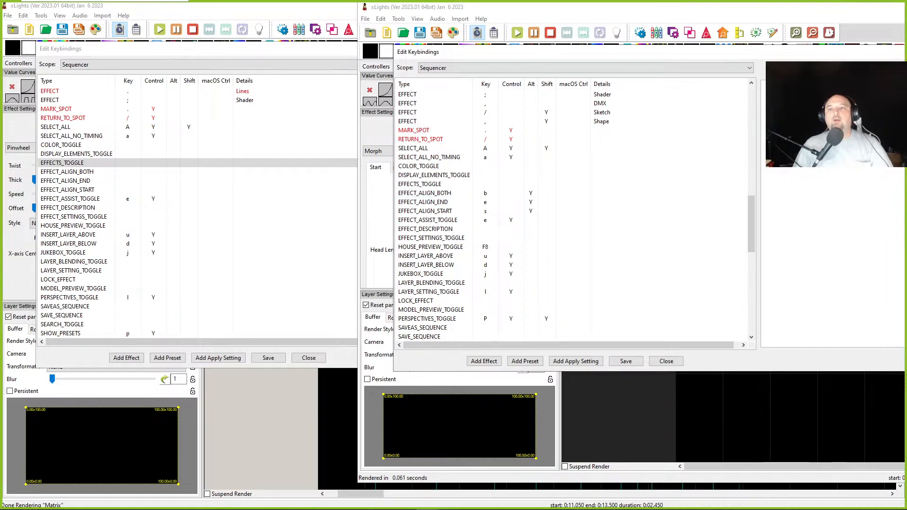
# Capture the second window's Edit Keybindings dialog with Snip & Sketch and move the snip off the main screen
pyautogui.moveTo(286, 495)
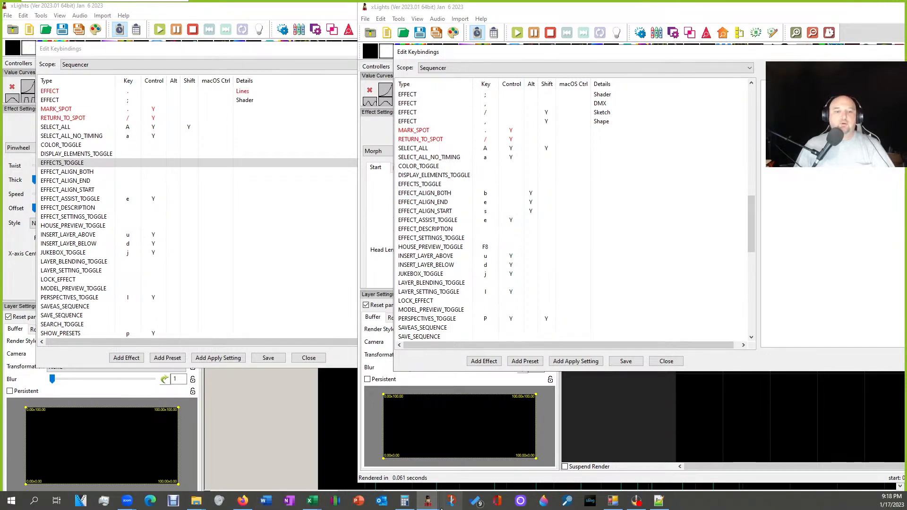
pyautogui.click(448, 504)
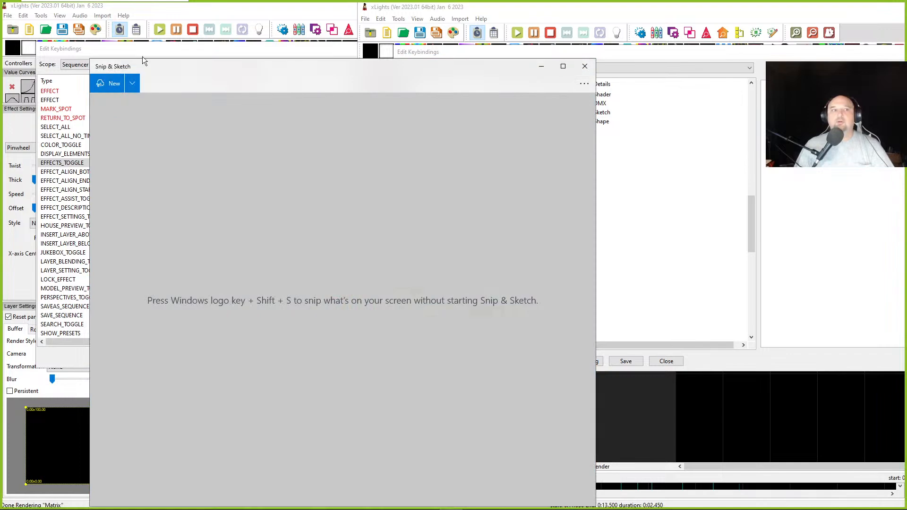
pyautogui.click(106, 90)
pyautogui.moveTo(398, 42); pyautogui.dragTo(708, 364)
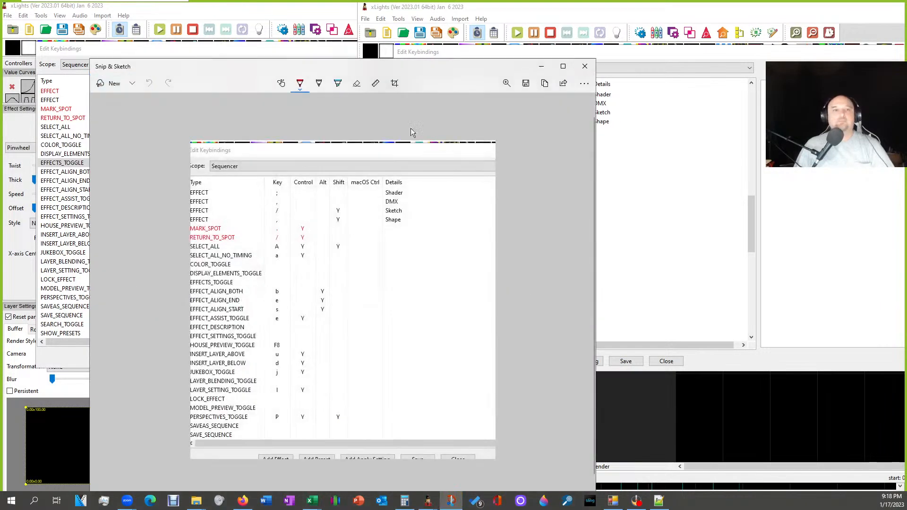
pyautogui.moveTo(360, 70); pyautogui.dragTo(0, 70)
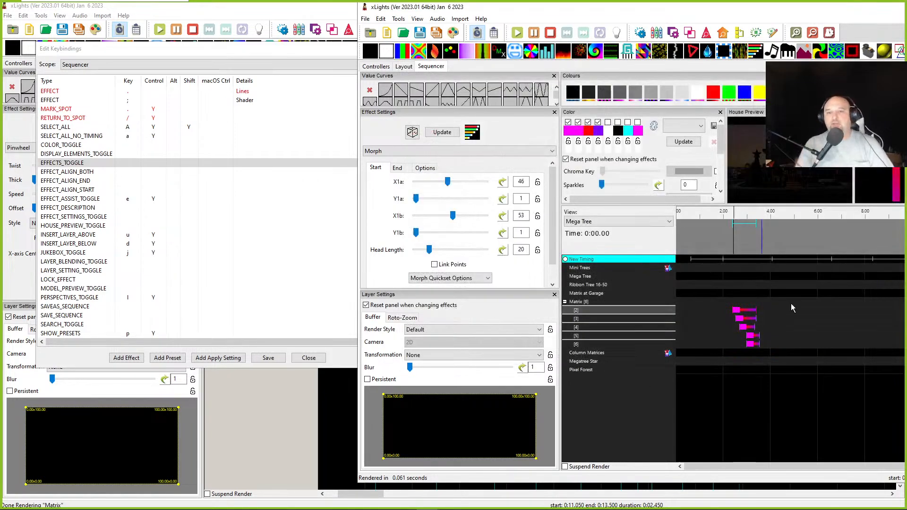
# Select the five Morph effects on the Matrix layers, align both their start and end times, and undo the alignment
pyautogui.moveTo(715, 300); pyautogui.dragTo(788, 358)
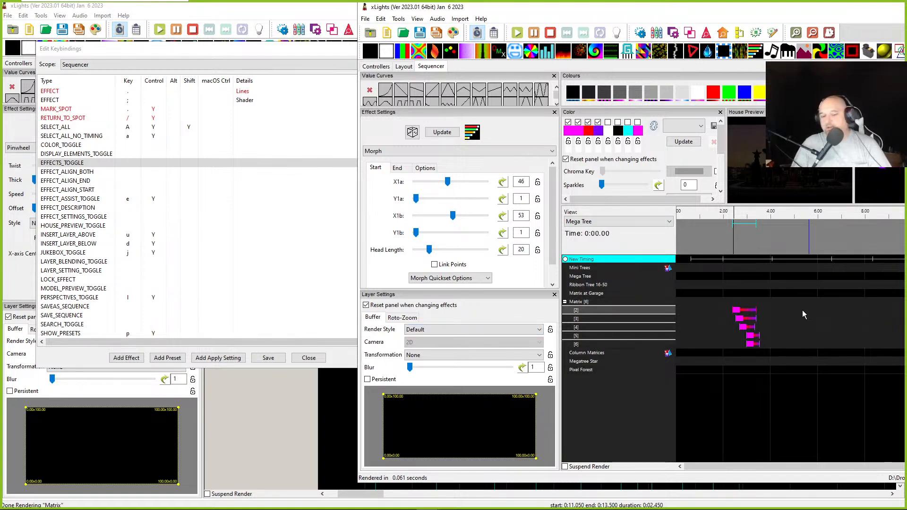
pyautogui.hotkey('ctrl', 'z')
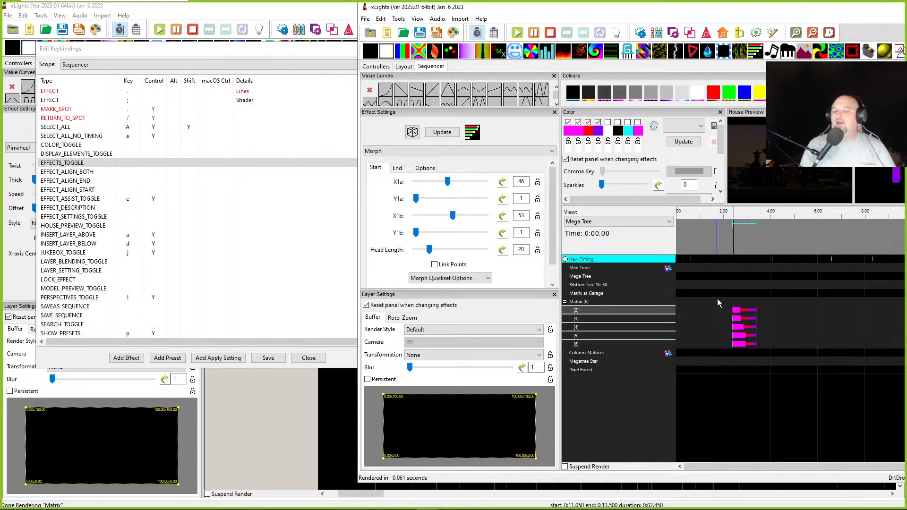
pyautogui.click(711, 312)
pyautogui.hotkey('ctrl', 'z')
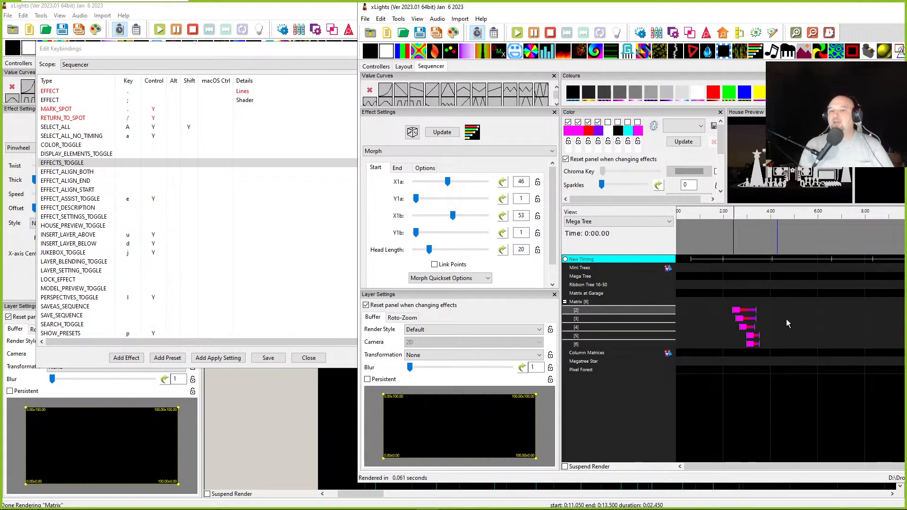
# Reselect the Matrix layers' Morph effects, align only their start times, and undo that alignment
pyautogui.moveTo(711, 300); pyautogui.dragTo(785, 359)
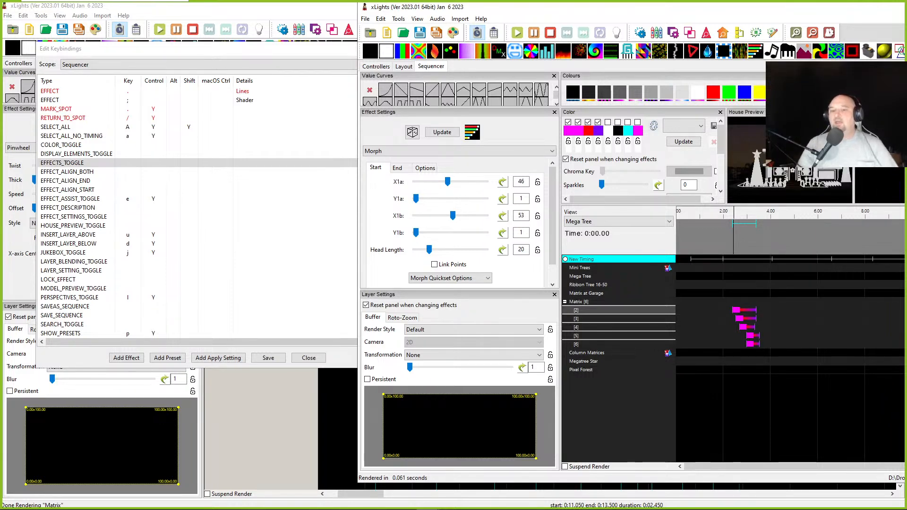
pyautogui.press('alt')
pyautogui.click(746, 265)
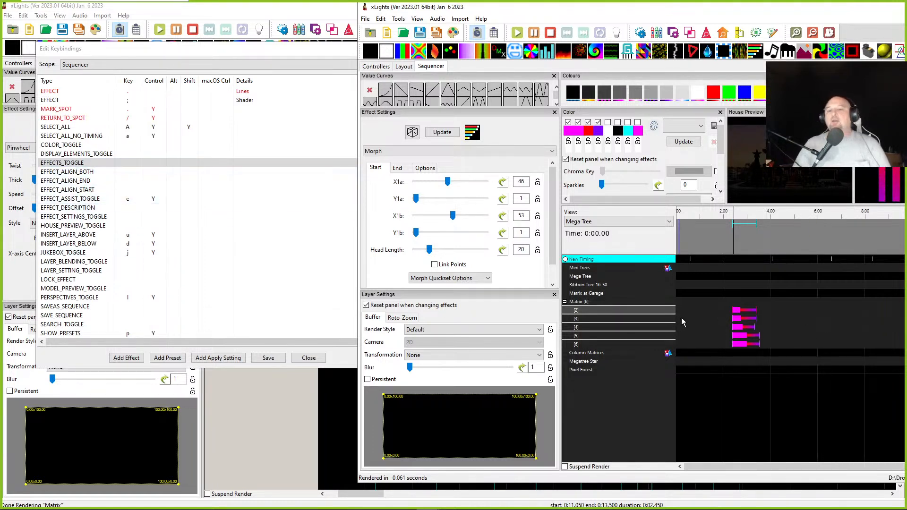
pyautogui.moveTo(710, 295); pyautogui.dragTo(775, 354)
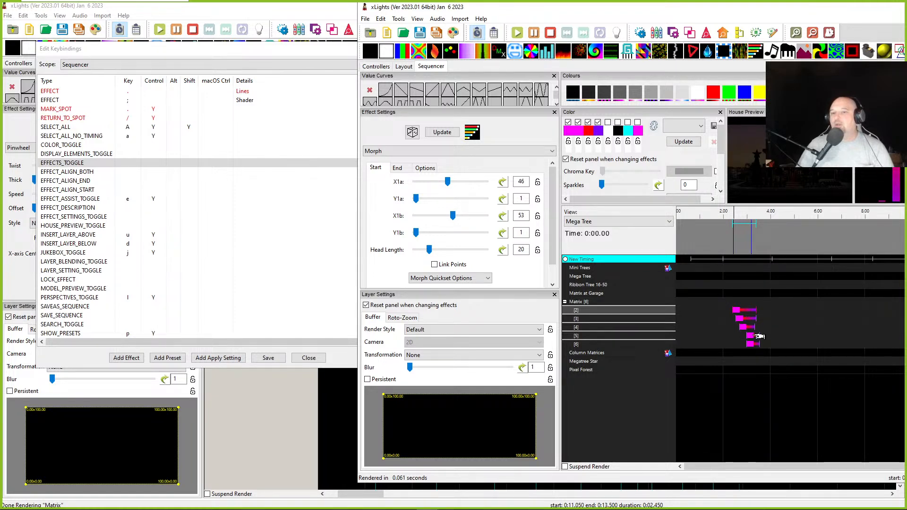
# Align both the start and end times of the selected Morph effects to the effect on Matrix layer [3], and undo the alignment
pyautogui.click(746, 322)
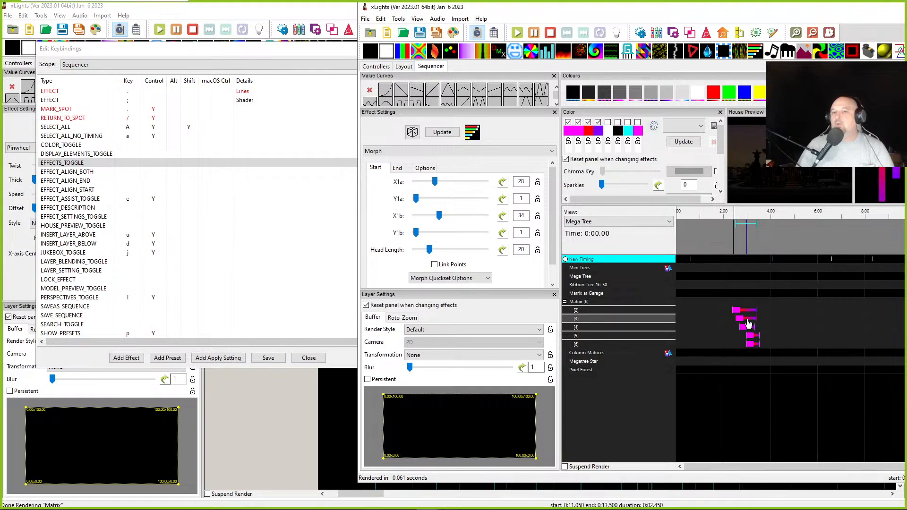
pyautogui.rightClick(747, 323)
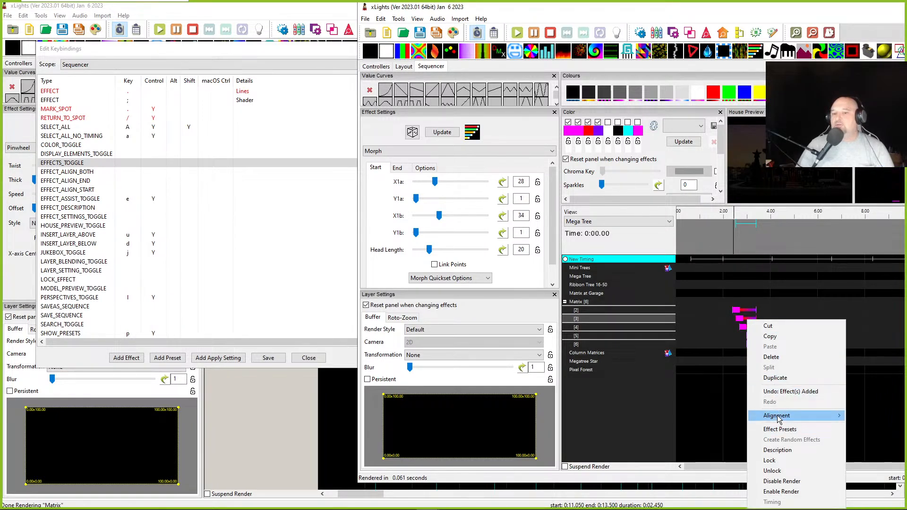
pyautogui.moveTo(778, 419)
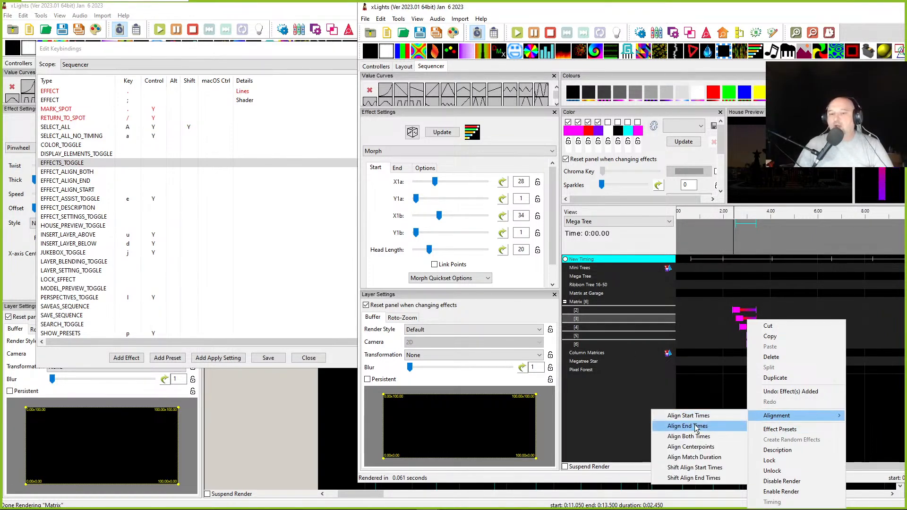
pyautogui.click(672, 441)
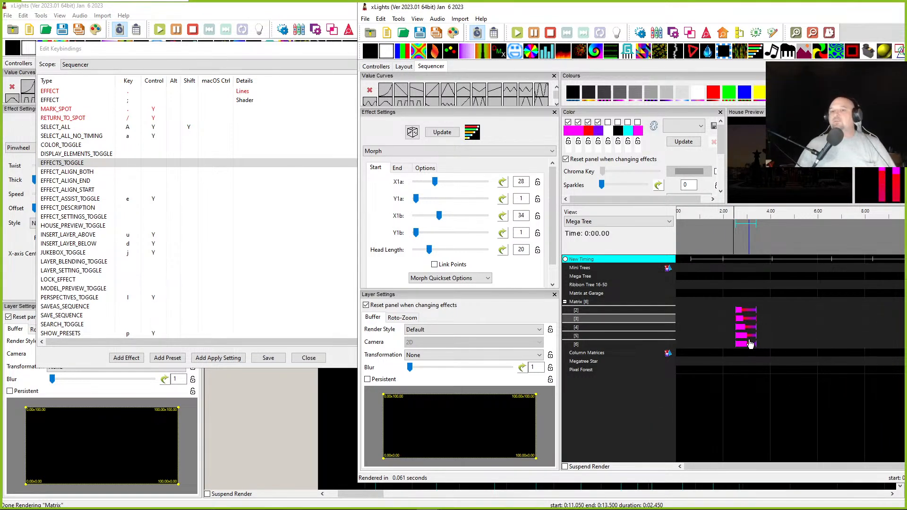
pyautogui.hotkey('ctrl', 'z')
# Reselect the Matrix layers' Morph effects, align both times to the effect on layer [2], and undo that alignment
pyautogui.moveTo(722, 299); pyautogui.dragTo(787, 365)
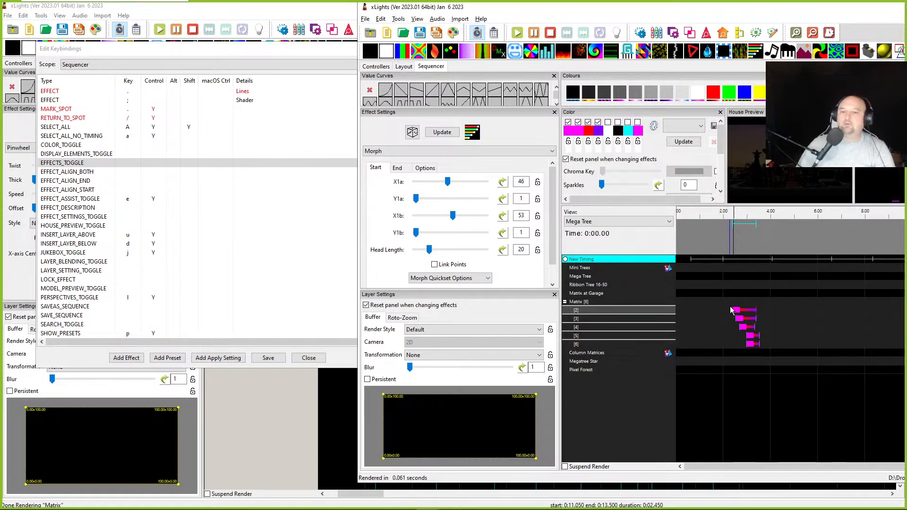
pyautogui.hotkey('ctrl', 'z')
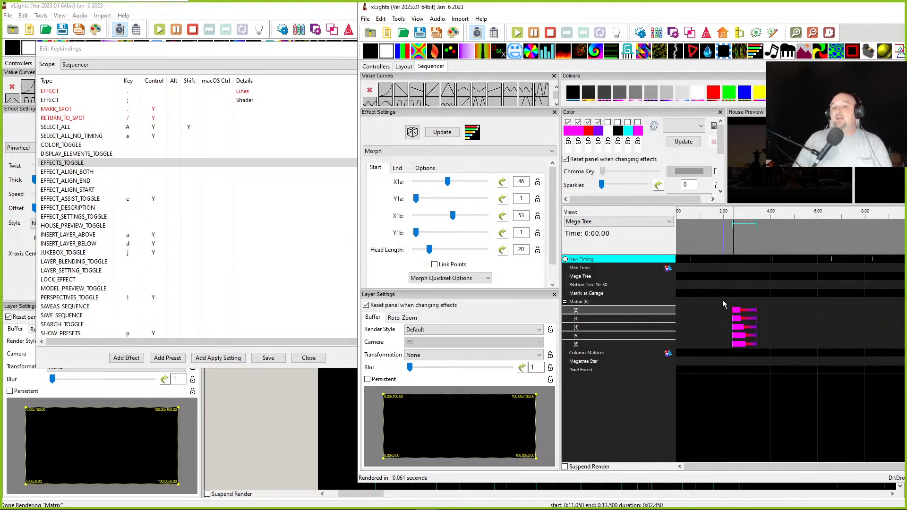
pyautogui.rightClick(744, 342)
pyautogui.moveTo(775, 245)
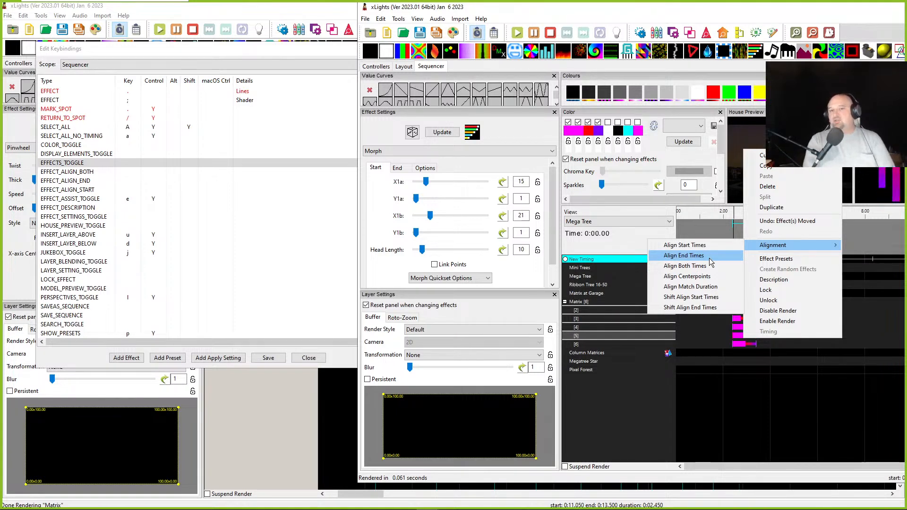
pyautogui.click(679, 289)
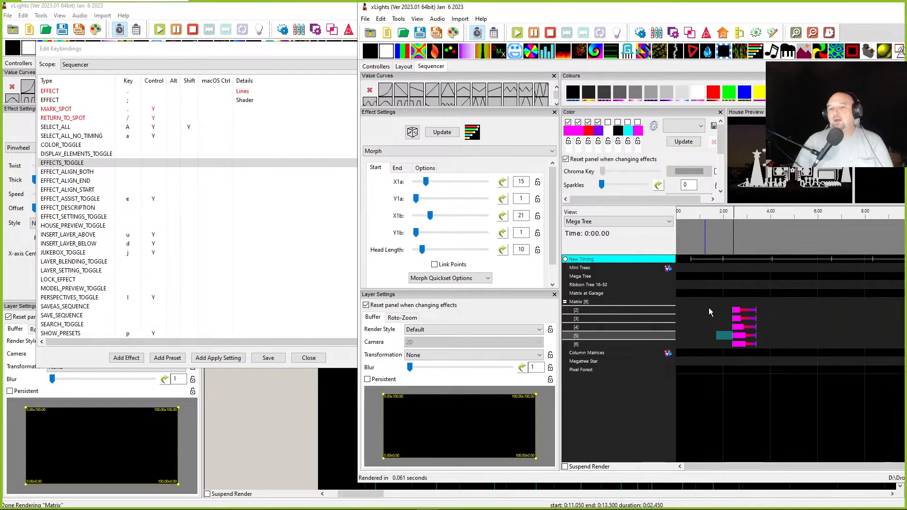
pyautogui.hotkey('ctrl', 'z')
pyautogui.moveTo(714, 296); pyautogui.dragTo(758, 344)
# Shift the second xLights window to expose more of its timeline, and toggle the Effect Assist panel on and off
pyautogui.click(104, 47)
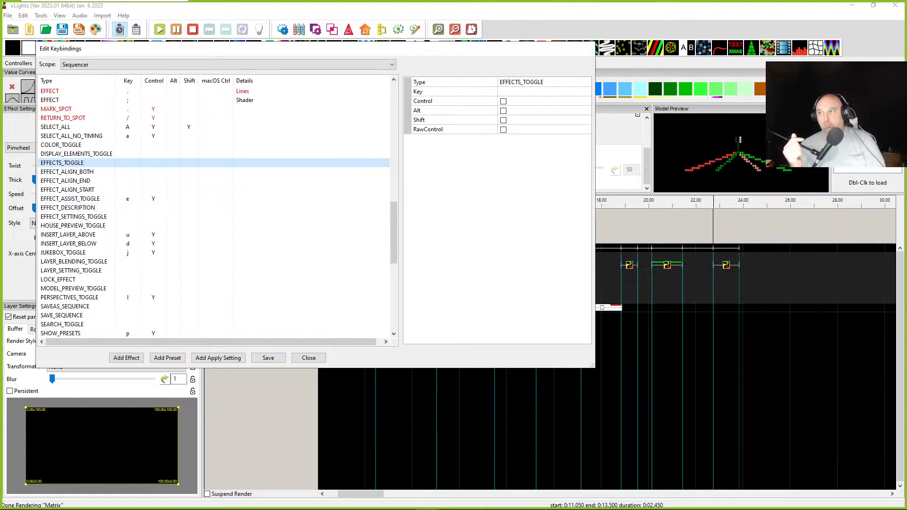
pyautogui.hotkey('alt', 'Tab')
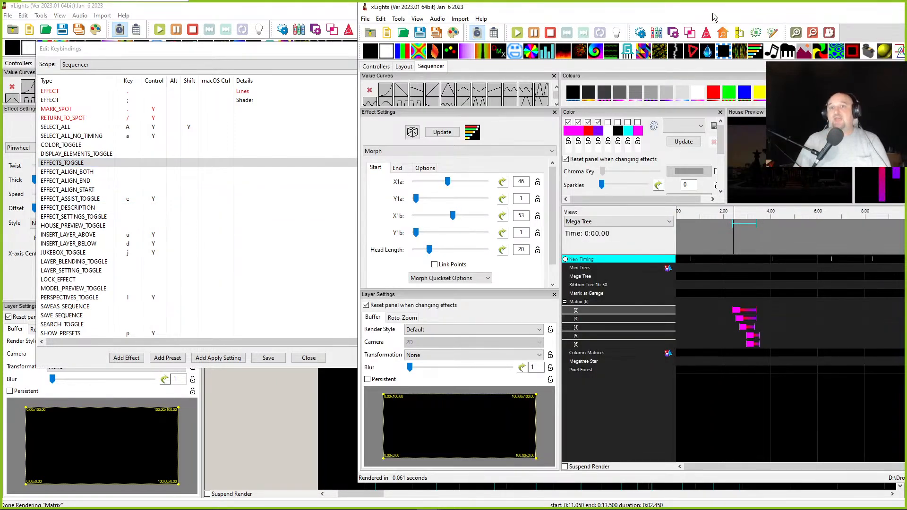
pyautogui.moveTo(713, 12); pyautogui.dragTo(658, 14)
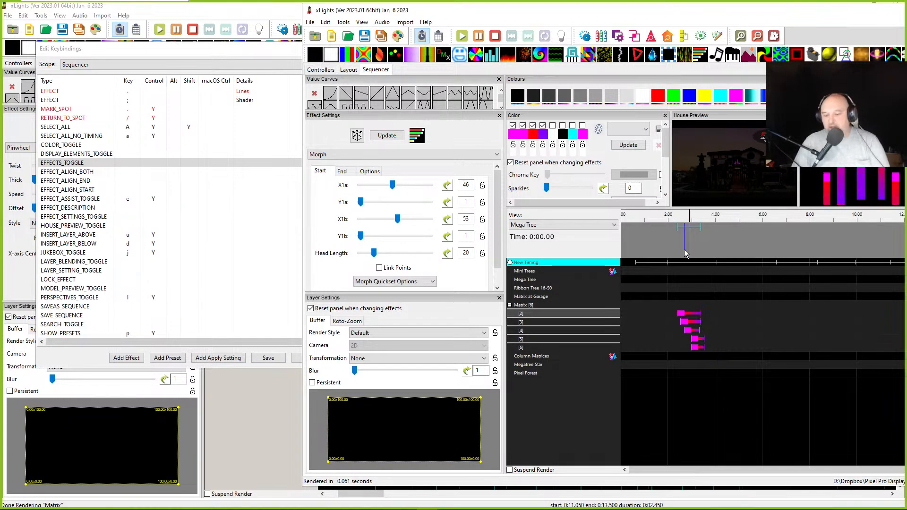
pyautogui.hotkey('ctrl', 'e')
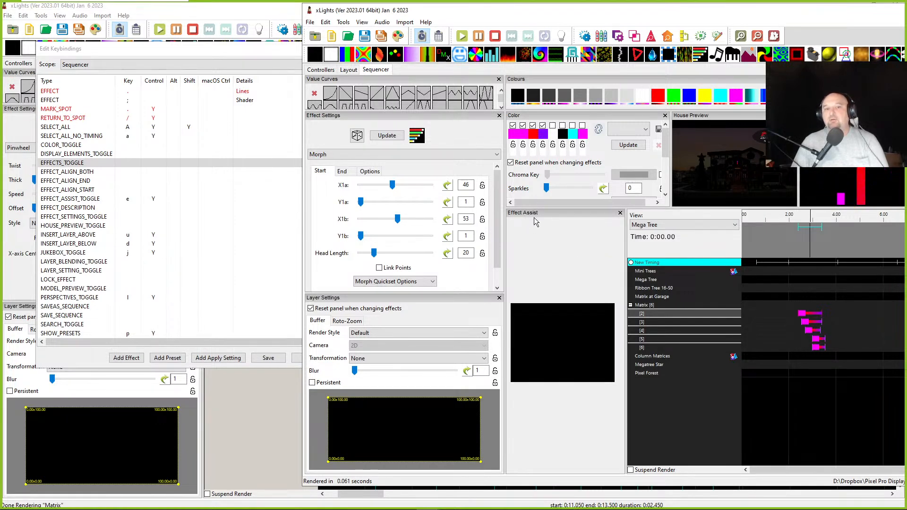
pyautogui.click(719, 41)
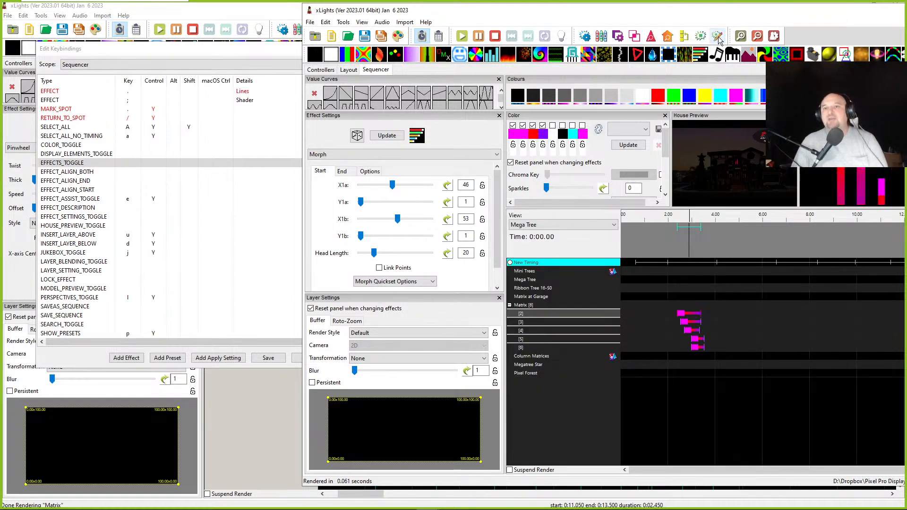
pyautogui.hotkey('ctrl', 'e')
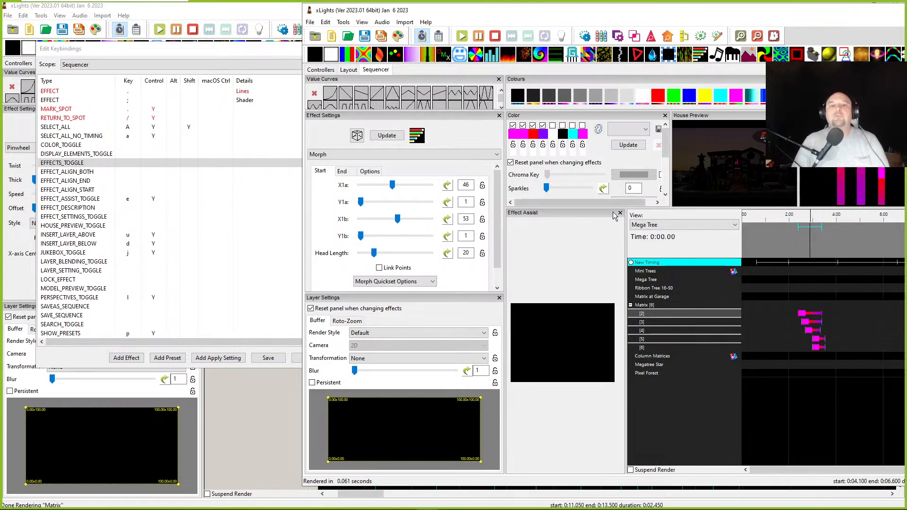
# Add layers beneath the Matrix model's top row and place an On effect about 1 second long on that row
pyautogui.click(99, 81)
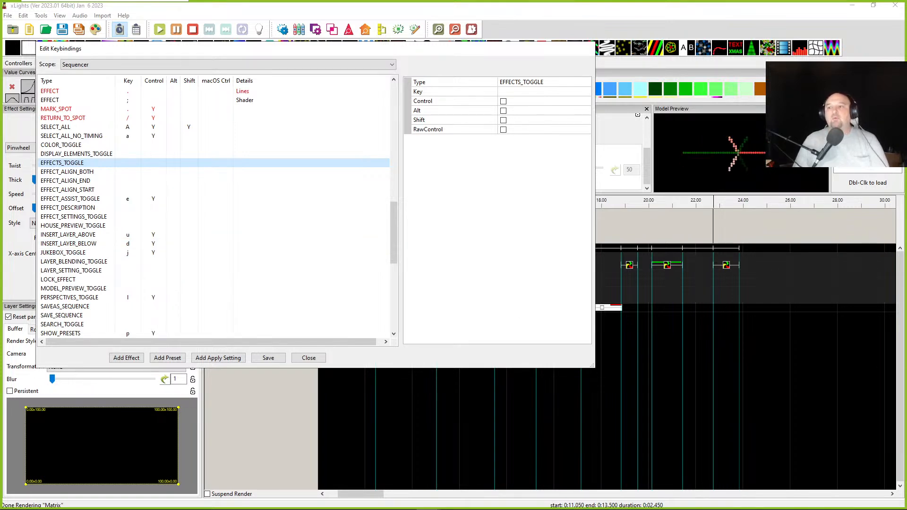
pyautogui.hotkey('alt', 'Tab')
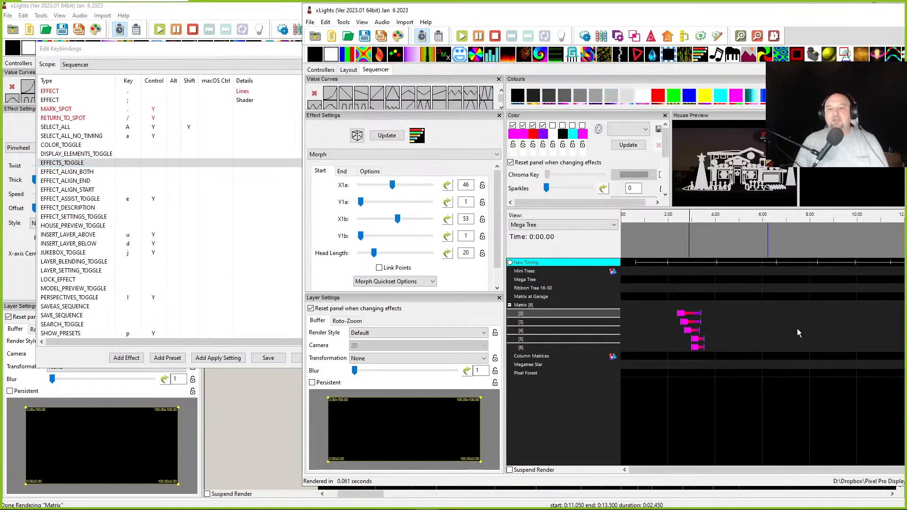
pyautogui.moveTo(680, 305); pyautogui.dragTo(656, 305)
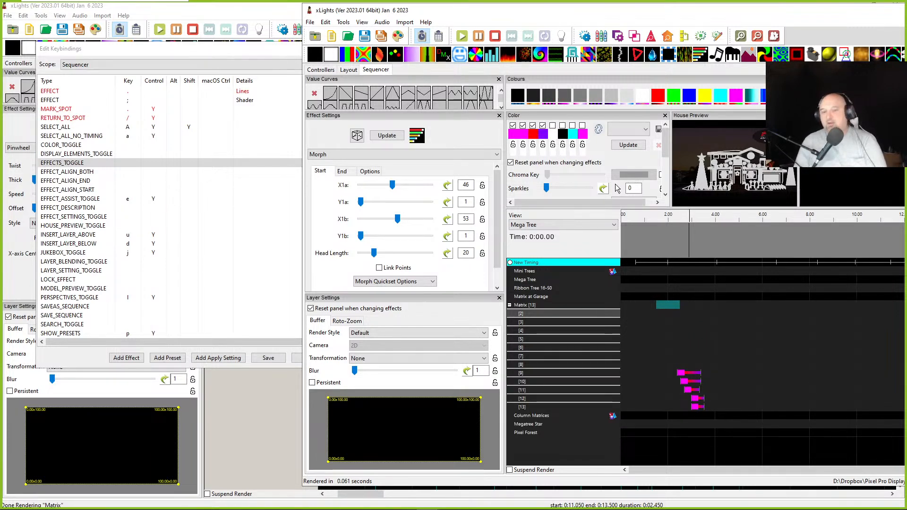
pyautogui.press('o')
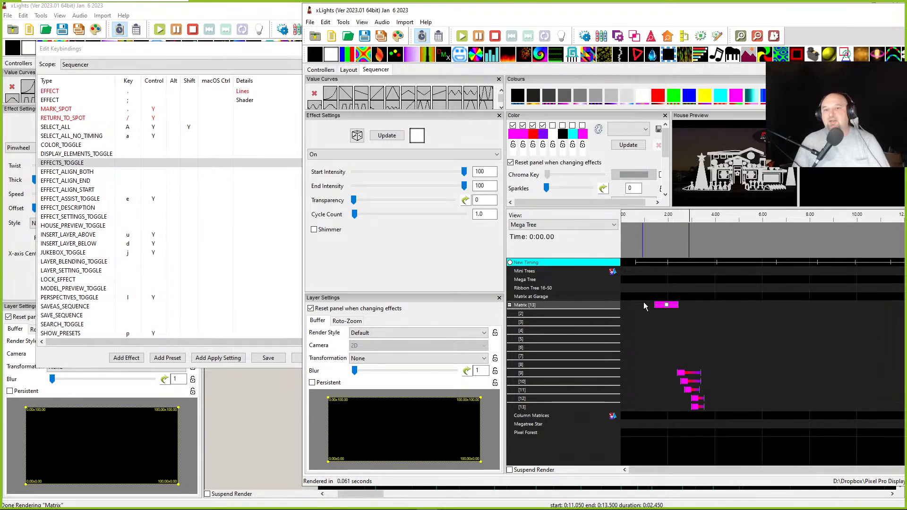
# Select the empty spot just before the On effect on Matrix's top row and insert four layers below it
pyautogui.click(644, 305)
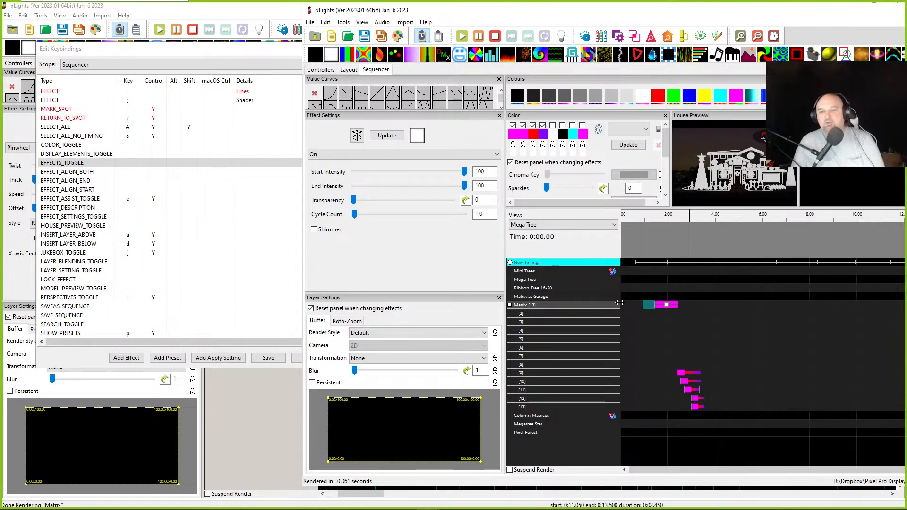
pyautogui.hotkey('ctrl', 'd')
pyautogui.hotkey('ctrl', 'd')
pyautogui.hotkey('ctrl', 'd')
pyautogui.hotkey('ctrl', 'd')
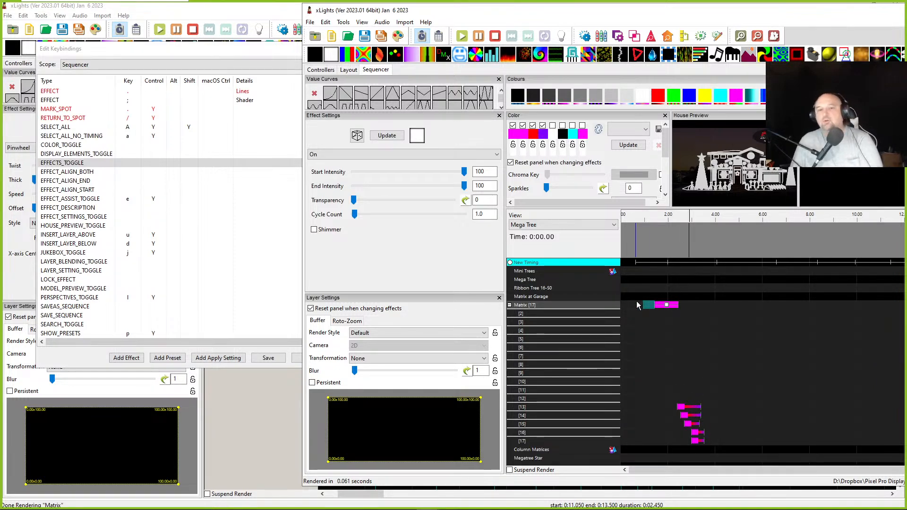
# Insert nine layers above the Matrix row that holds the On effect
pyautogui.hotkey('ctrl', 'u')
pyautogui.hotkey('ctrl', 'u')
pyautogui.hotkey('ctrl', 'u')
pyautogui.hotkey('ctrl', 'u')
pyautogui.hotkey('ctrl', 'u')
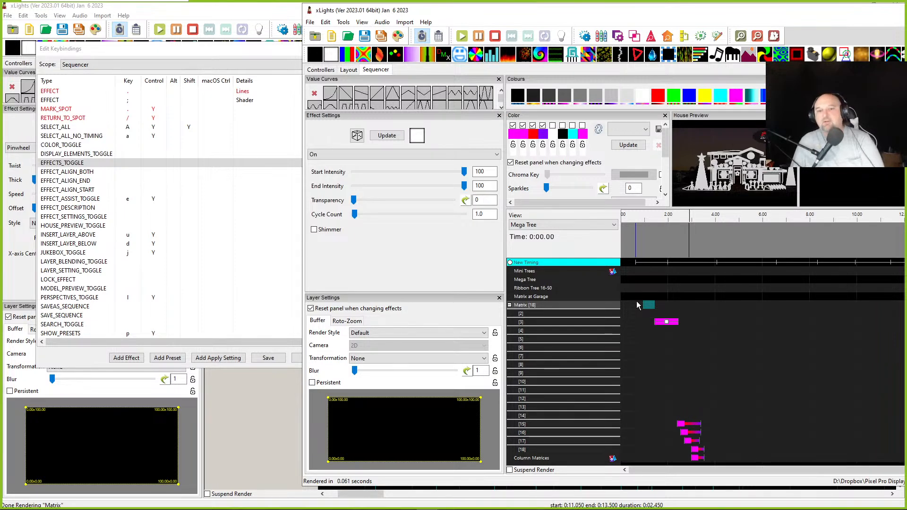
pyautogui.hotkey('ctrl', 'u')
pyautogui.hotkey('ctrl', 'u')
pyautogui.hotkey('ctrl', 'u')
pyautogui.hotkey('ctrl', 'u')
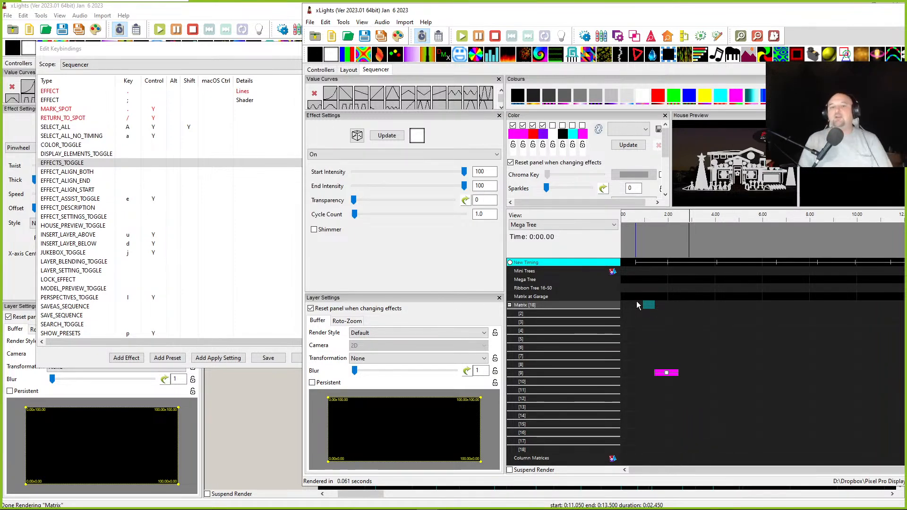
# Open and cancel the Insert multiple layers dialog for Matrix, and delete the model's unused layers
pyautogui.rightClick(585, 309)
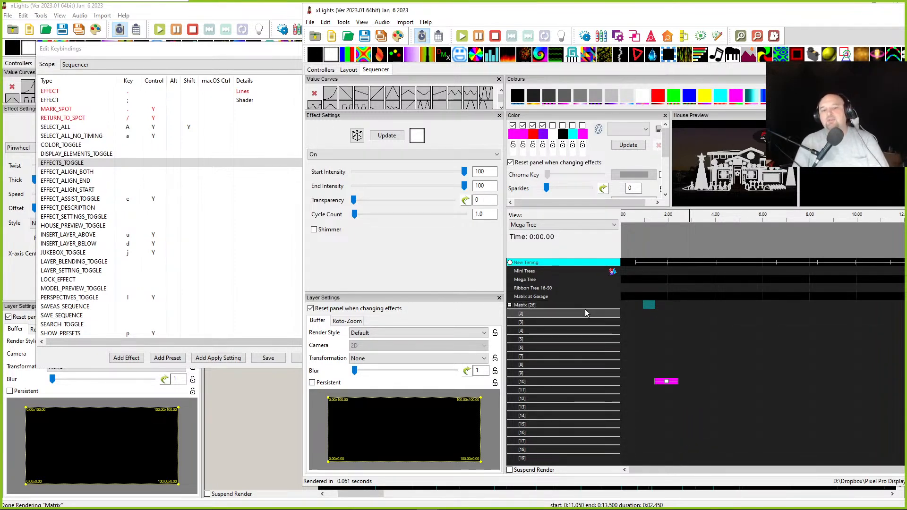
pyautogui.click(613, 337)
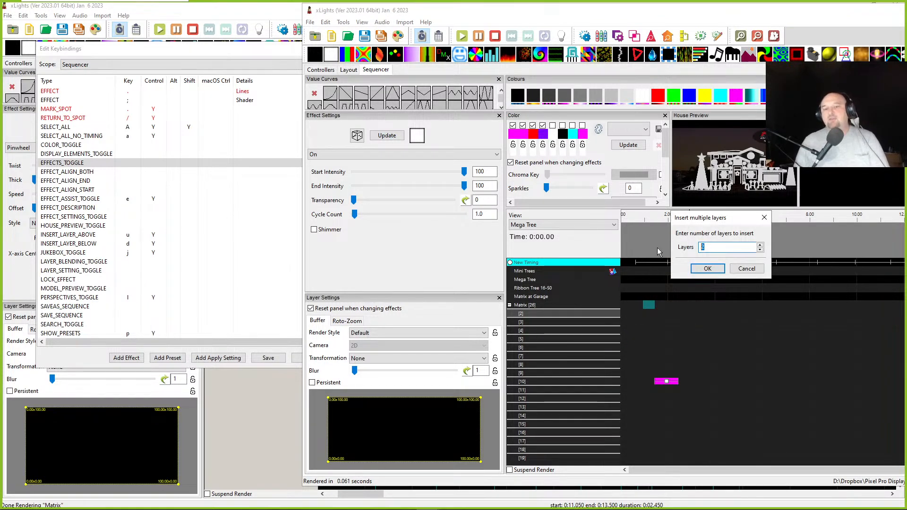
pyautogui.click(734, 271)
pyautogui.rightClick(594, 334)
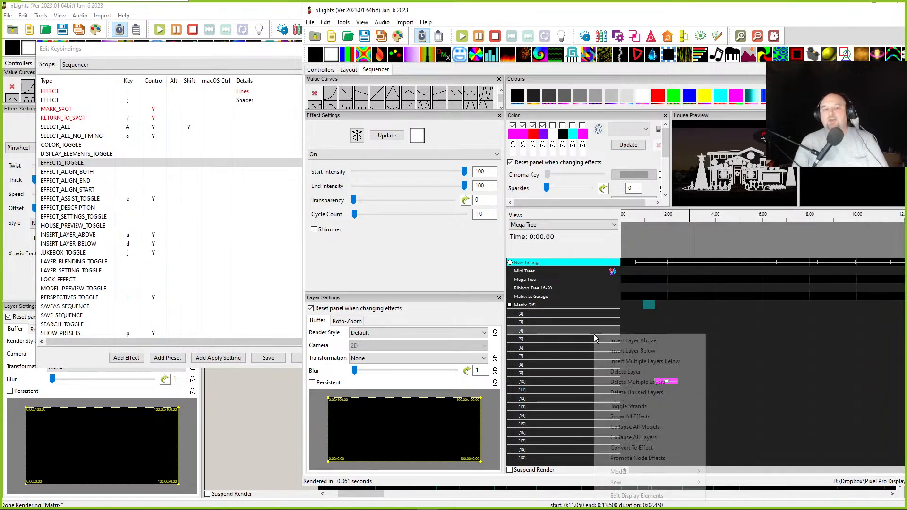
pyautogui.click(624, 393)
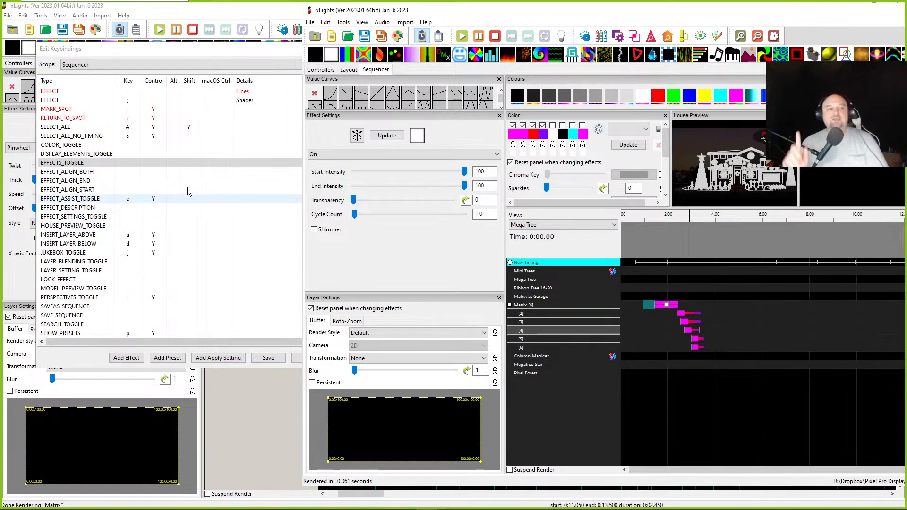
# Move the second xLights window to reveal its Perspectives and jukebox panels, and place it back beside the Edit Keybindings dialog
pyautogui.click(172, 47)
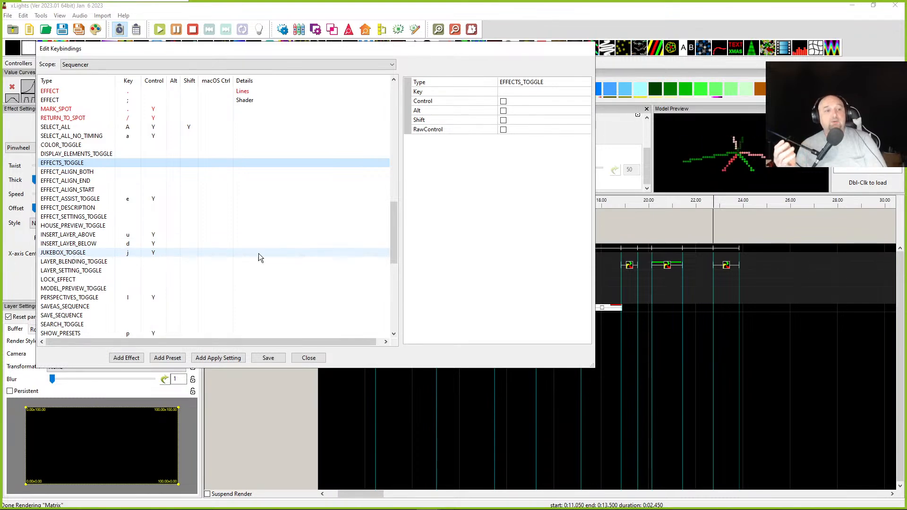
pyautogui.hotkey('alt', 'Tab')
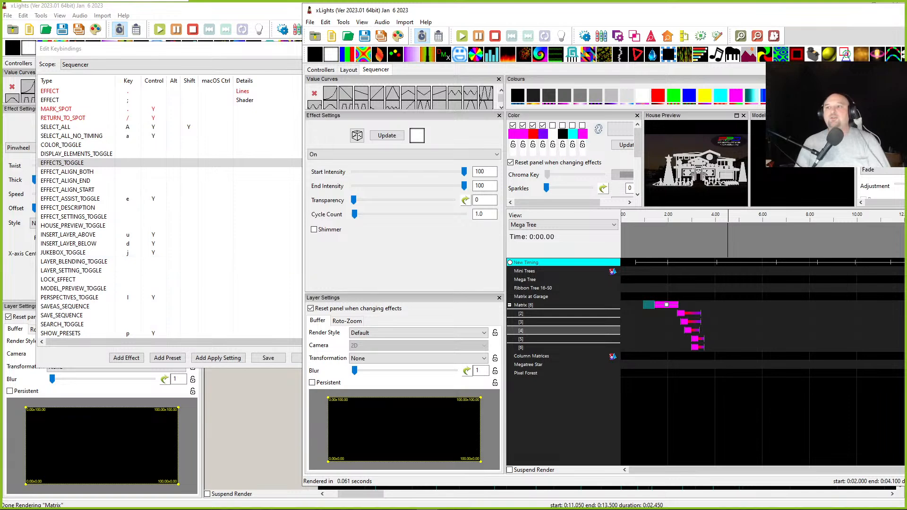
pyautogui.moveTo(766, 17); pyautogui.dragTo(524, 16)
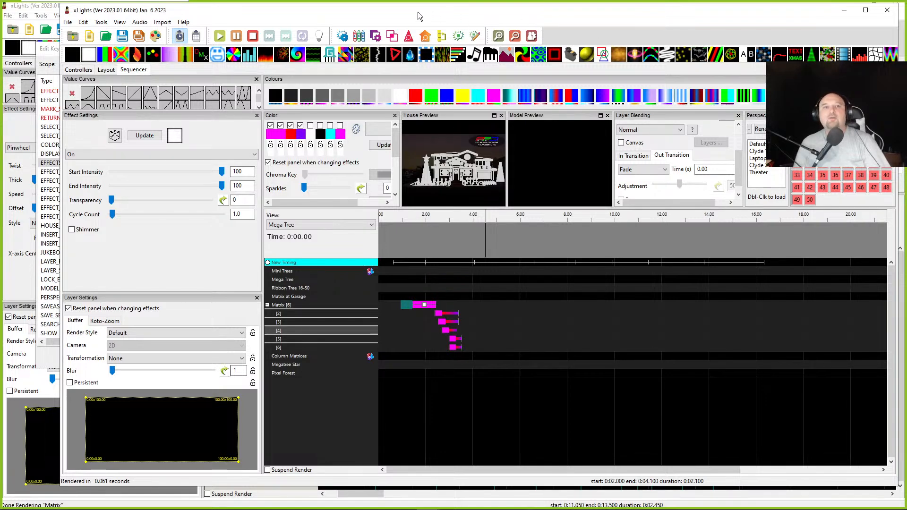
pyautogui.moveTo(396, 10); pyautogui.dragTo(897, 28)
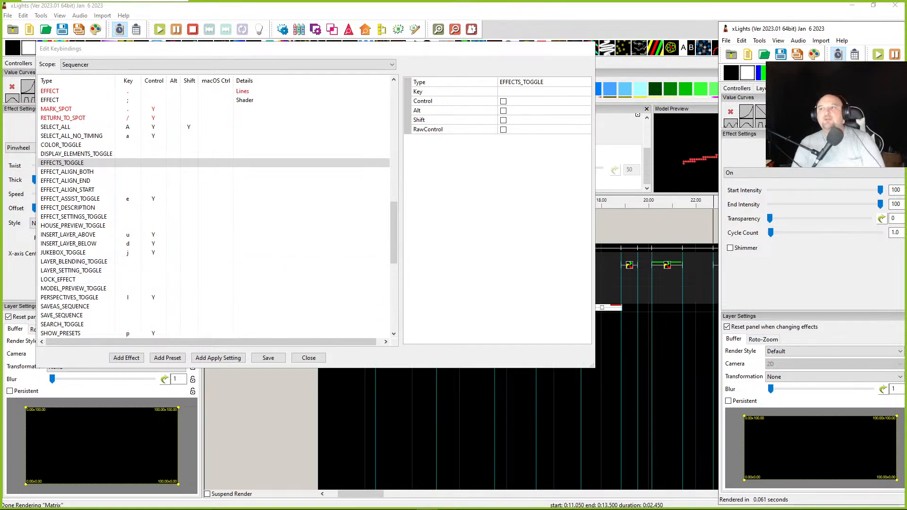
pyautogui.moveTo(905, 27); pyautogui.dragTo(423, 9)
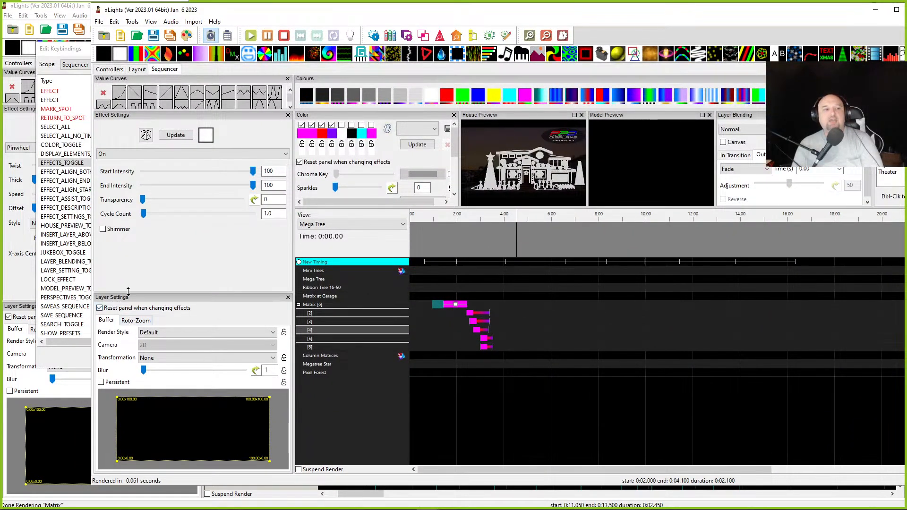
pyautogui.moveTo(227, 10); pyautogui.dragTo(562, 10)
# Examine the INSERT_LAYER_ABOVE and LOCK_EFFECT entries in the Edit Keybindings dialog and return to the second xLights window
pyautogui.doubleClick(127, 199)
pyautogui.write('e')
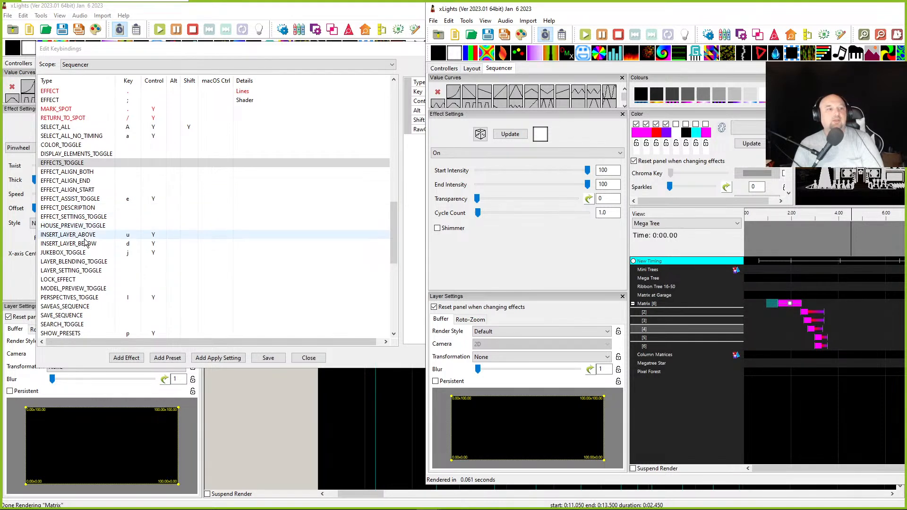
pyautogui.click(69, 235)
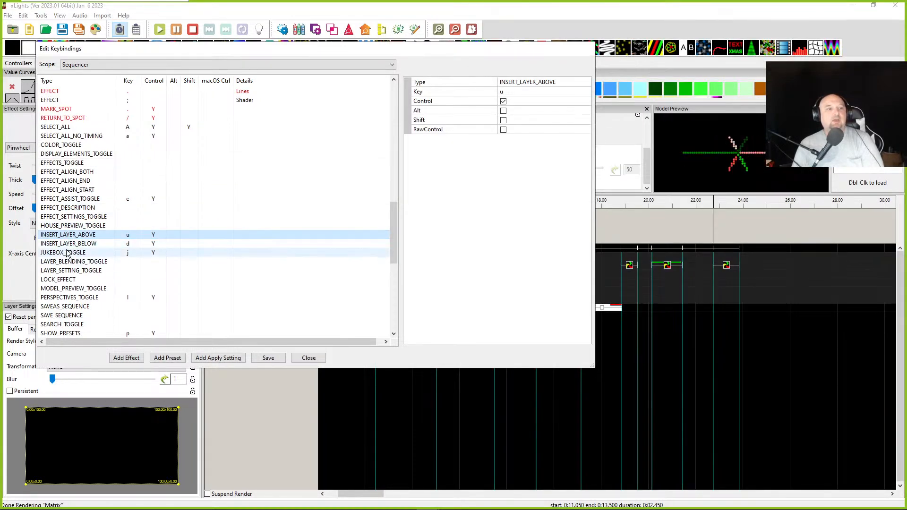
pyautogui.click(62, 289)
pyautogui.click(59, 279)
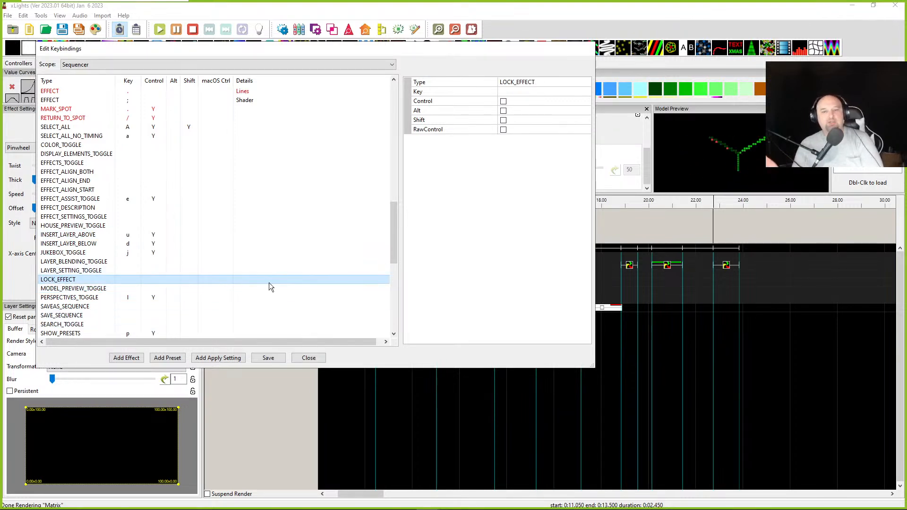
pyautogui.hotkey('alt', 'Tab')
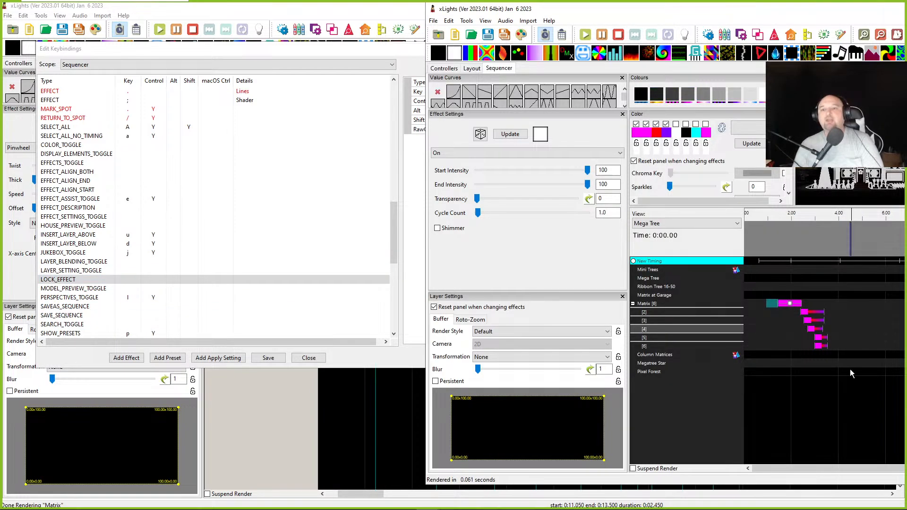
# Lock the On effect on the Matrix row and the effects on all the other Matrix layers
pyautogui.rightClick(792, 305)
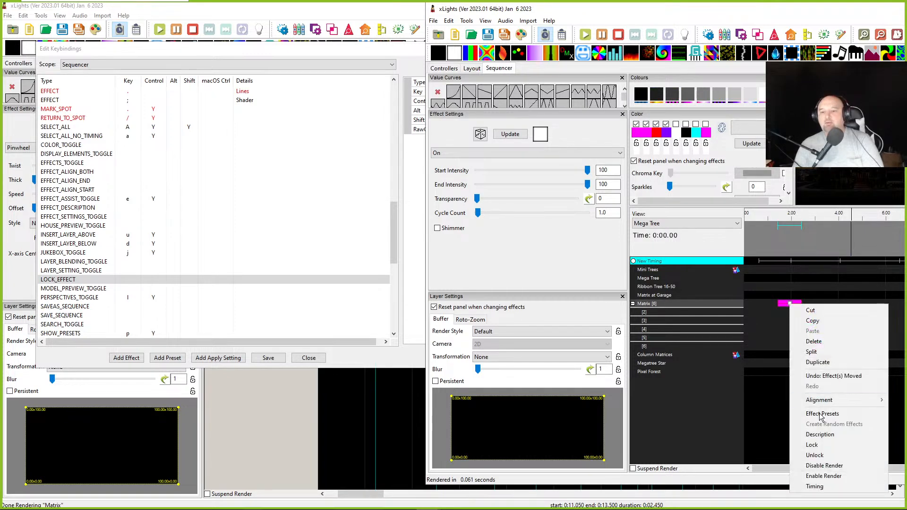
pyautogui.click(819, 446)
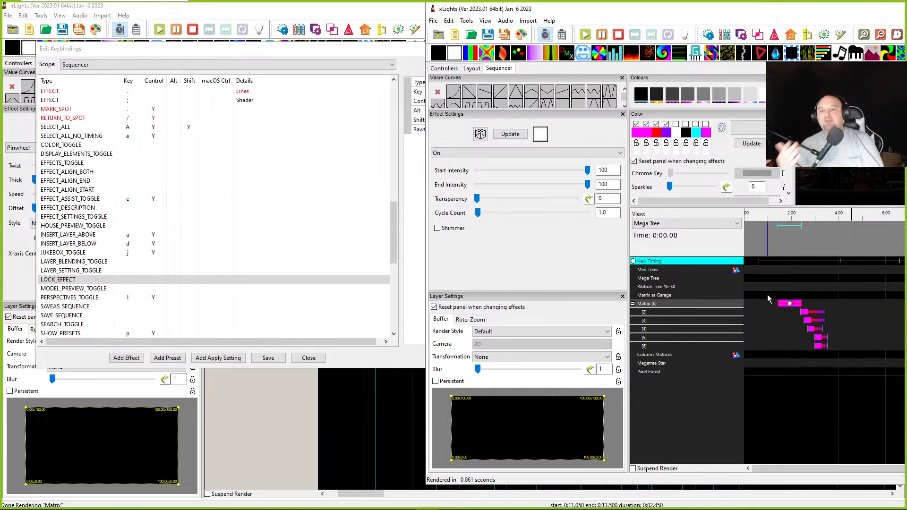
pyautogui.rightClick(820, 333)
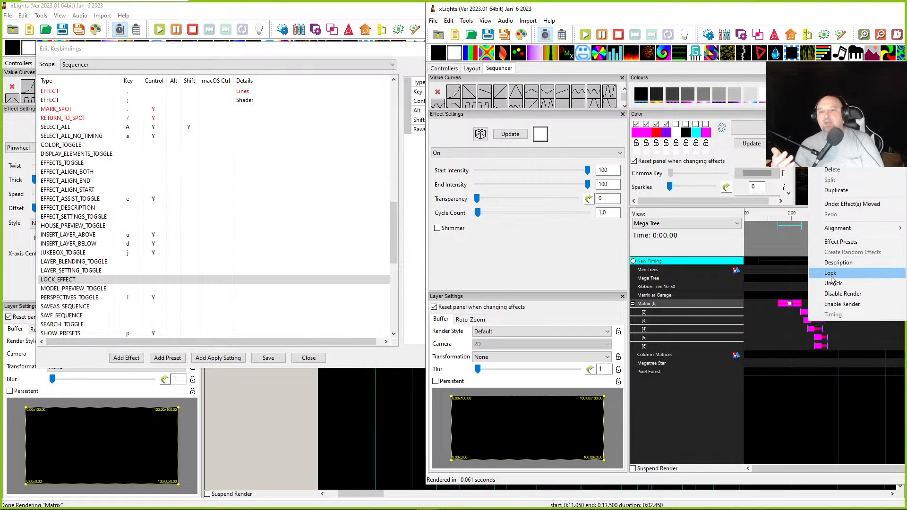
pyautogui.click(831, 276)
# Try to set the X1a start value of the locked Morph effect on Matrix layer 4 to 17
pyautogui.click(813, 314)
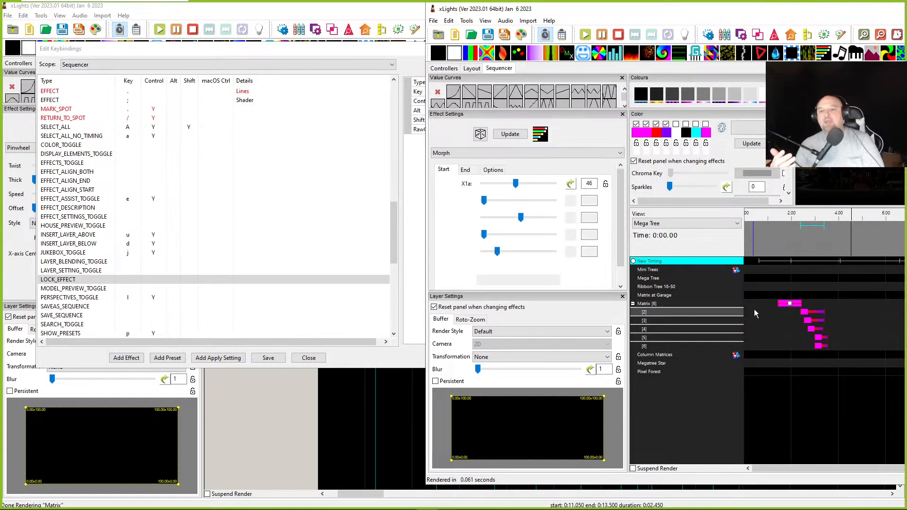
pyautogui.click(815, 321)
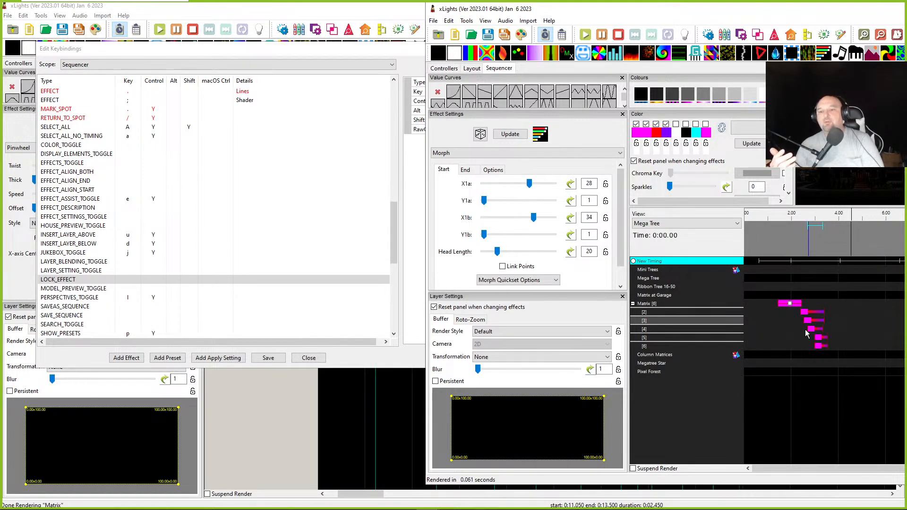
pyautogui.click(813, 329)
pyautogui.moveTo(529, 184); pyautogui.dragTo(496, 189)
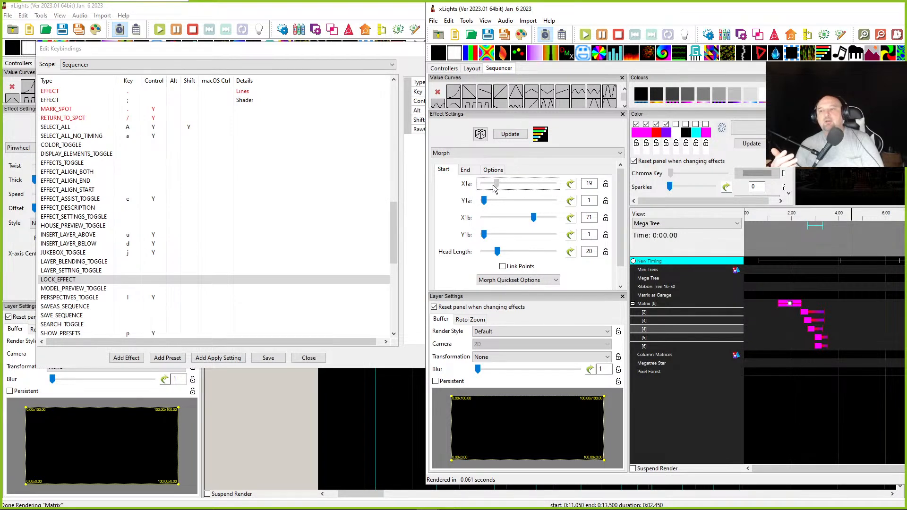
# Move the second xLights window to reveal its House Preview and play the sequence across the Matrix Morph effects
pyautogui.moveTo(904, 11); pyautogui.dragTo(748, 17)
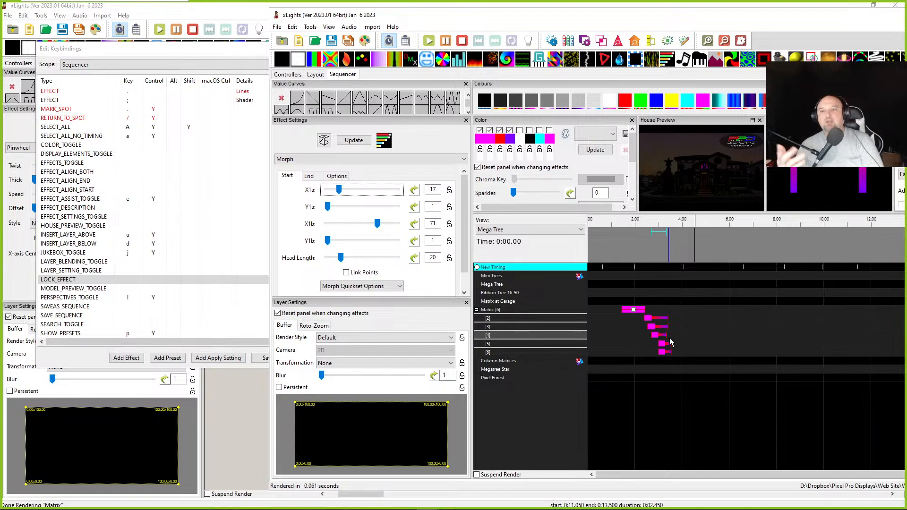
pyautogui.click(616, 345)
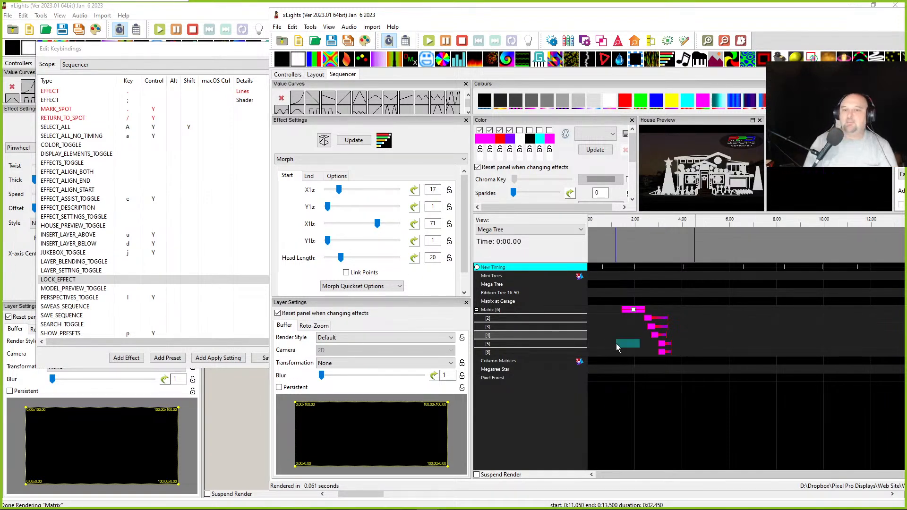
pyautogui.click(650, 246)
pyautogui.press('space')
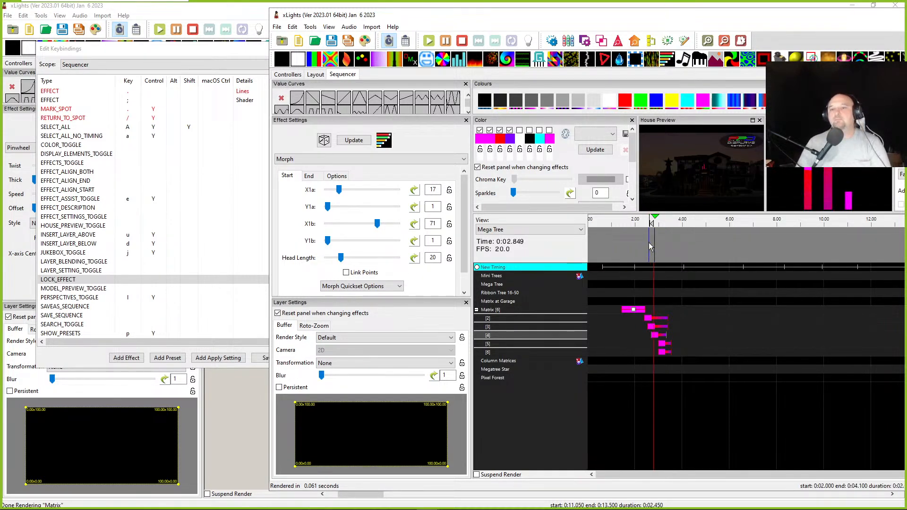
# Preview the locked Morph effects on Matrix layers 3 and 4 and the On effect on the Matrix row
pyautogui.click(658, 335)
pyautogui.click(652, 327)
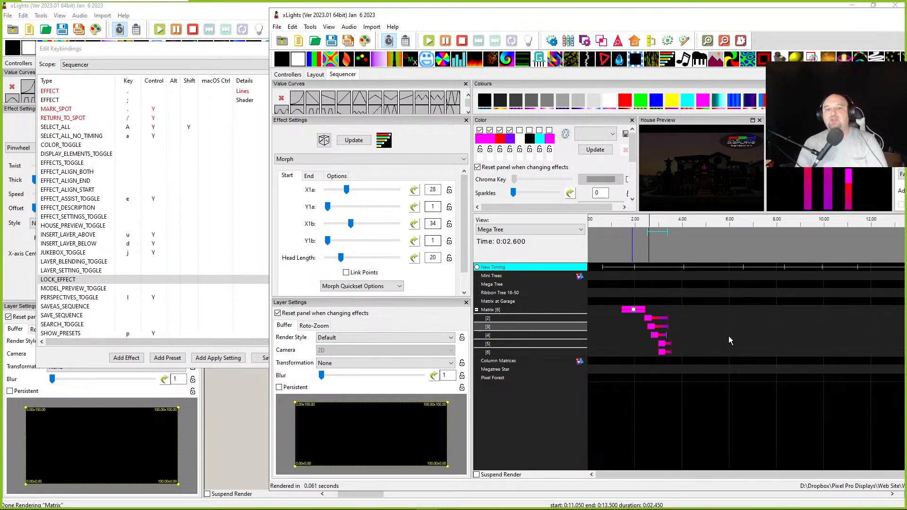
pyautogui.moveTo(667, 335)
pyautogui.mouseDown()
pyautogui.moveTo(677, 336)
pyautogui.moveTo(667, 336)
pyautogui.mouseUp()
pyautogui.click(628, 316)
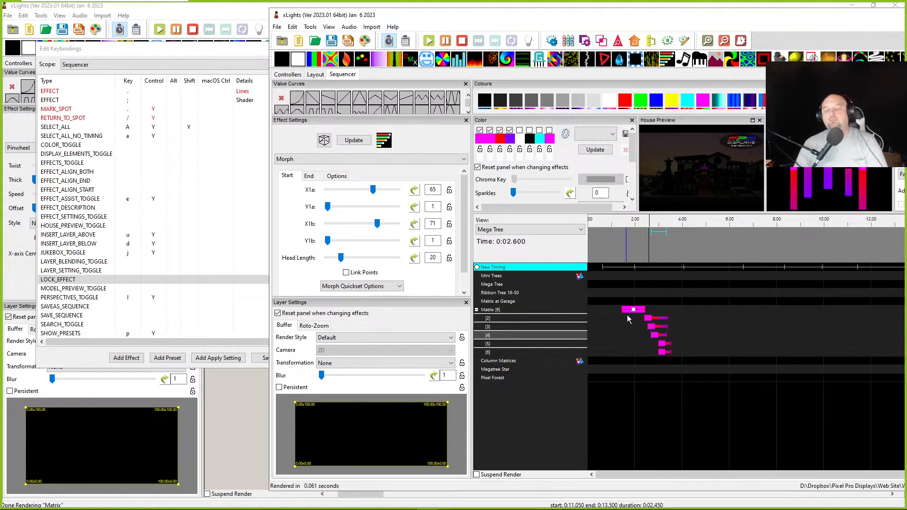
pyautogui.click(633, 309)
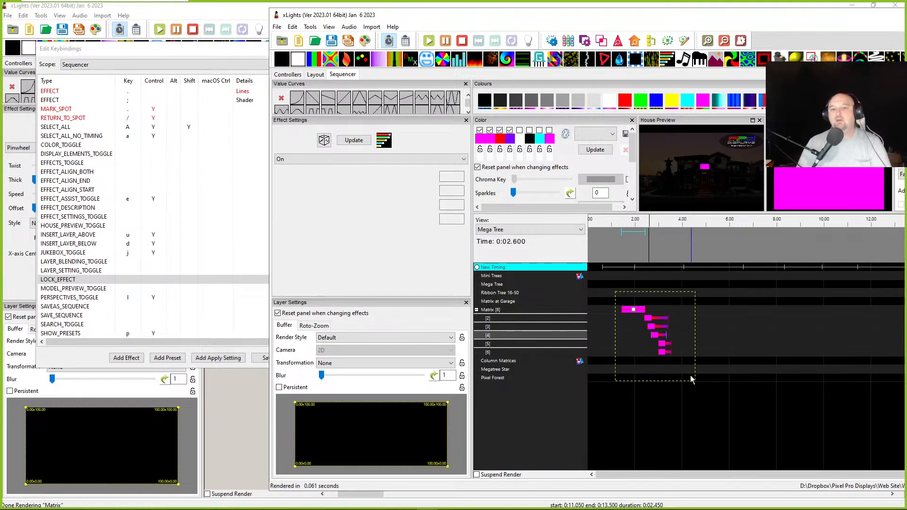
# Lock all the Matrix effects again and test moving the layer 2 Morph effect and the On effect
pyautogui.rightClick(650, 334)
pyautogui.click(674, 285)
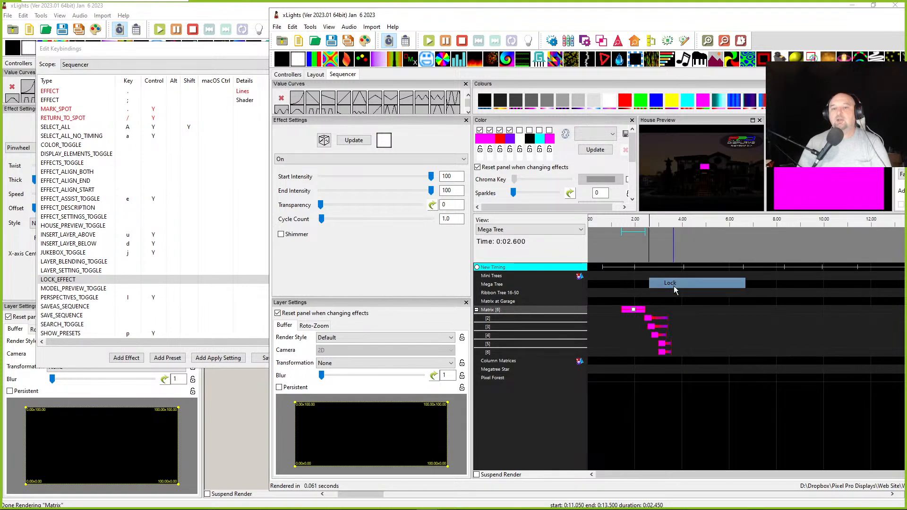
pyautogui.click(666, 336)
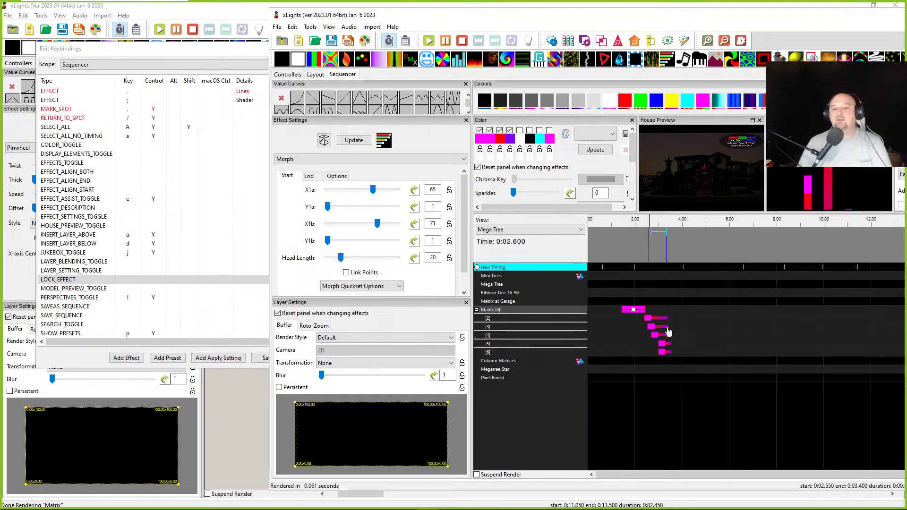
pyautogui.click(661, 320)
pyautogui.click(664, 319)
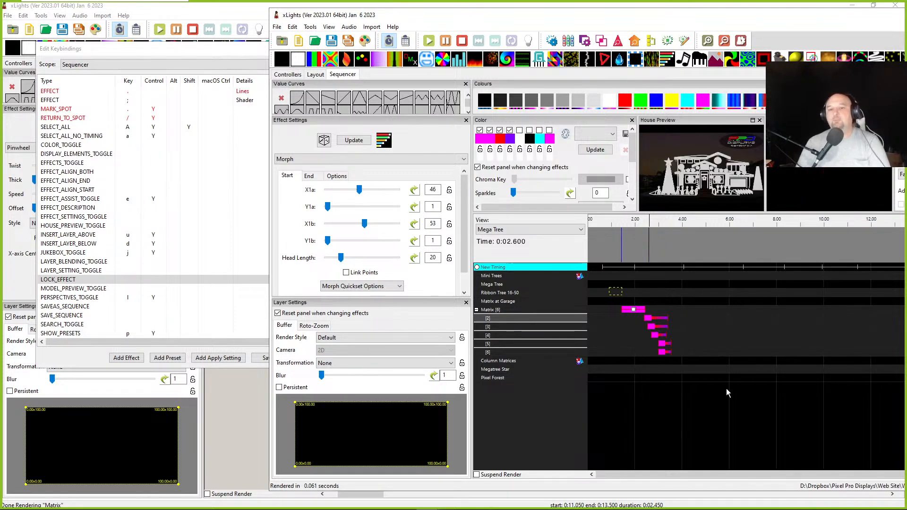
pyautogui.moveTo(647, 313); pyautogui.dragTo(643, 321)
pyautogui.click(628, 362)
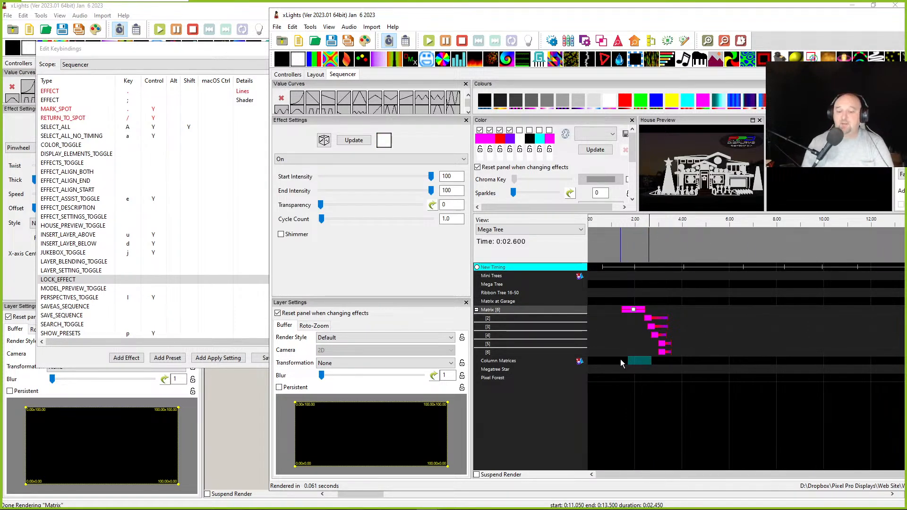
# Unlock the Morph effect on Matrix layer 2 and shift it along the timeline
pyautogui.click(655, 324)
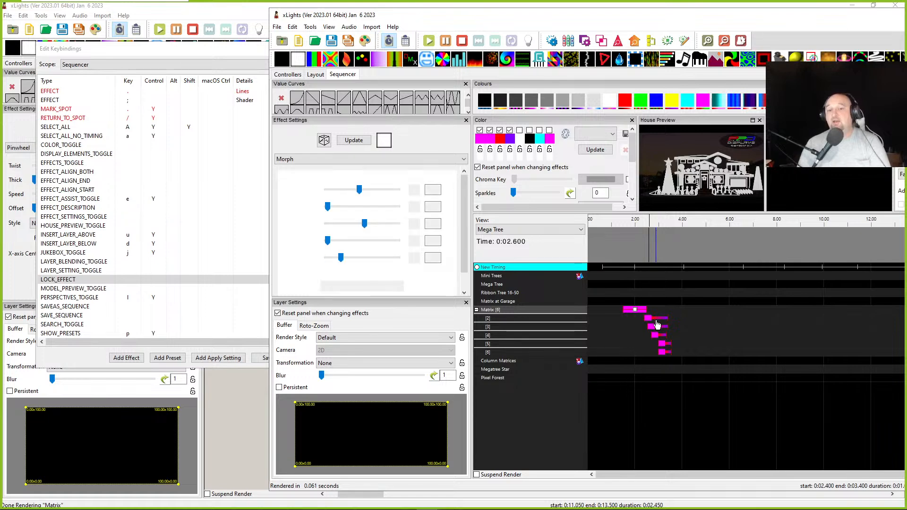
pyautogui.rightClick(657, 323)
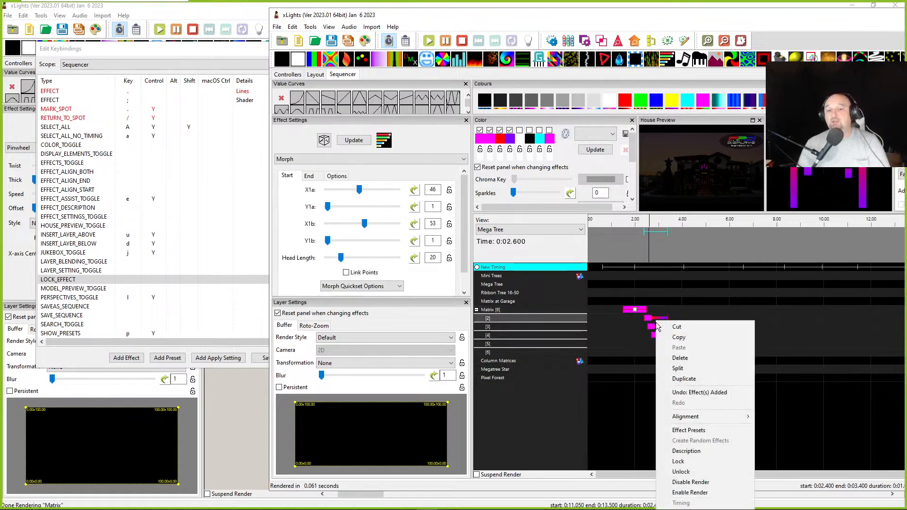
pyautogui.click(681, 473)
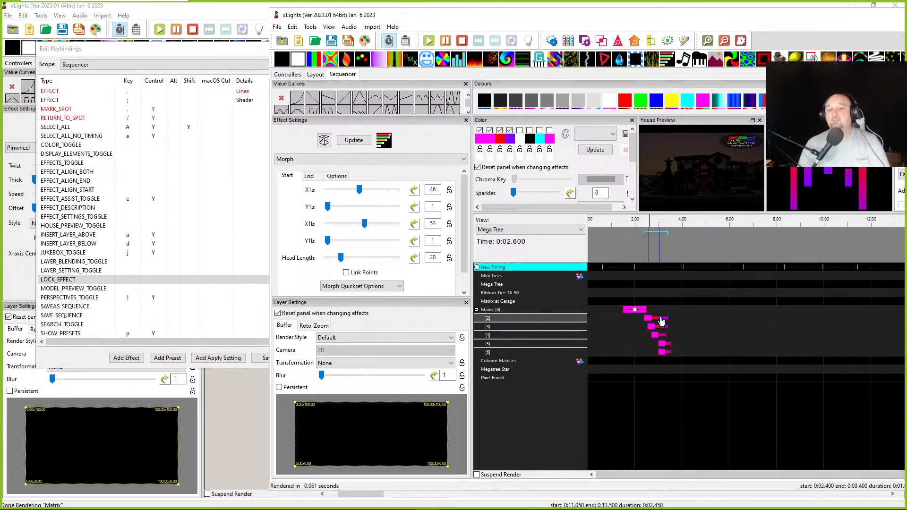
pyautogui.moveTo(663, 321); pyautogui.dragTo(684, 332)
pyautogui.moveTo(669, 318); pyautogui.dragTo(657, 320)
# Move the second xLights window away and examine the MODEL_PREVIEW_TOGGLE and PERSPECTIVES_TOGGLE entries in the Edit Keybindings dialog
pyautogui.moveTo(581, 15); pyautogui.dragTo(906, 27)
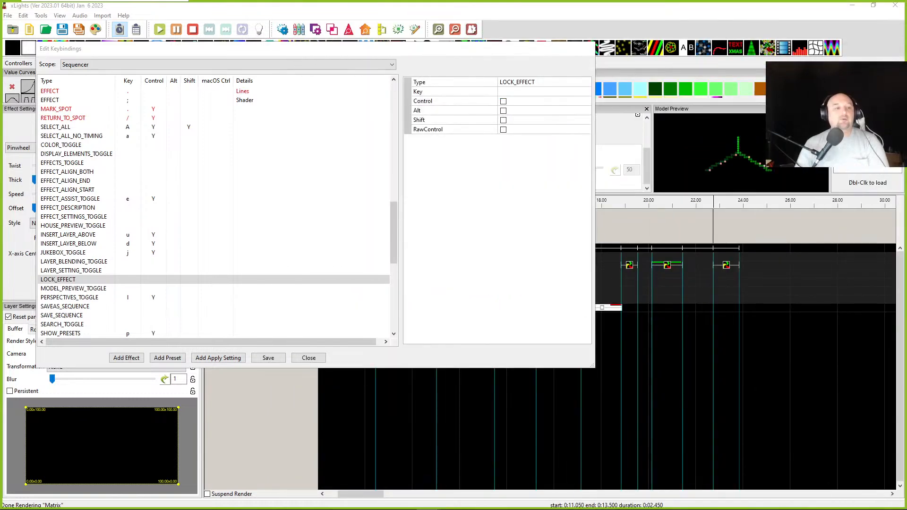
pyautogui.click(90, 289)
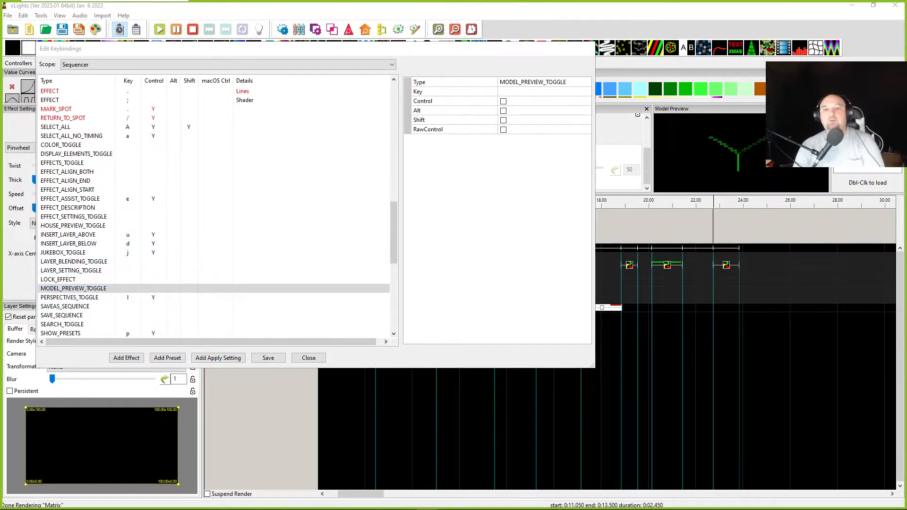
pyautogui.click(69, 299)
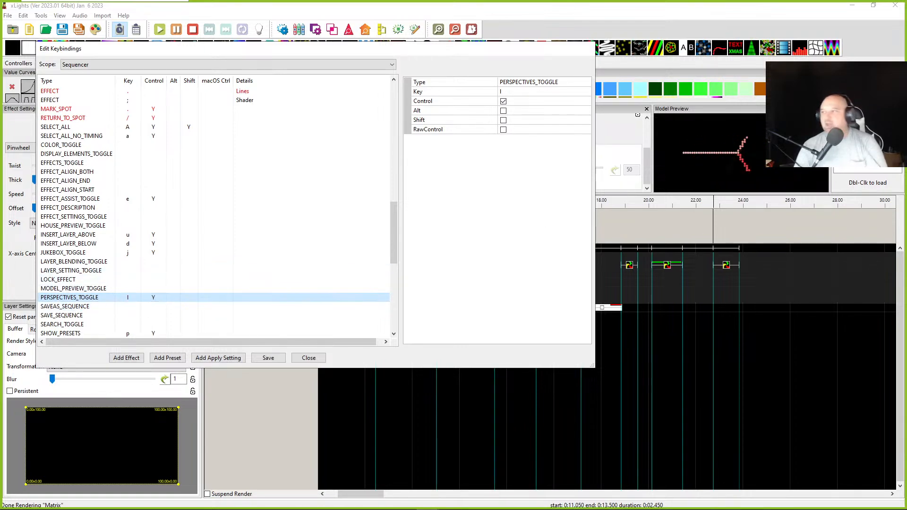
# Bring the second xLights window over the Edit Keybindings dialog, and open and cancel its Import Effects file chooser
pyautogui.moveTo(906, 102); pyautogui.dragTo(356, 38)
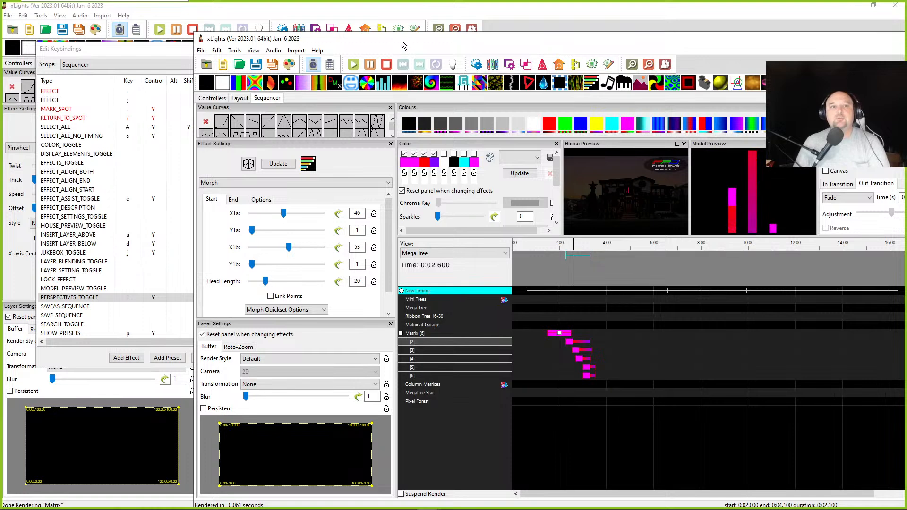
pyautogui.moveTo(402, 41); pyautogui.dragTo(214, 12)
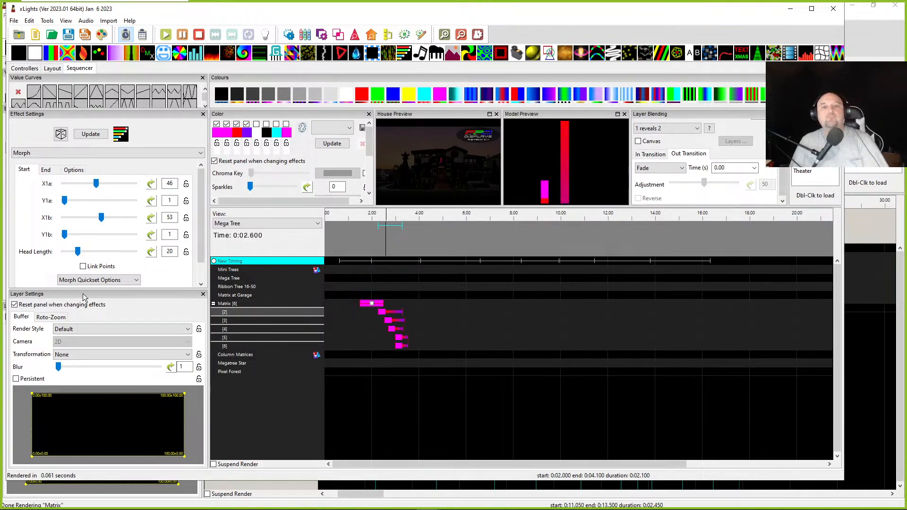
pyautogui.click(527, 312)
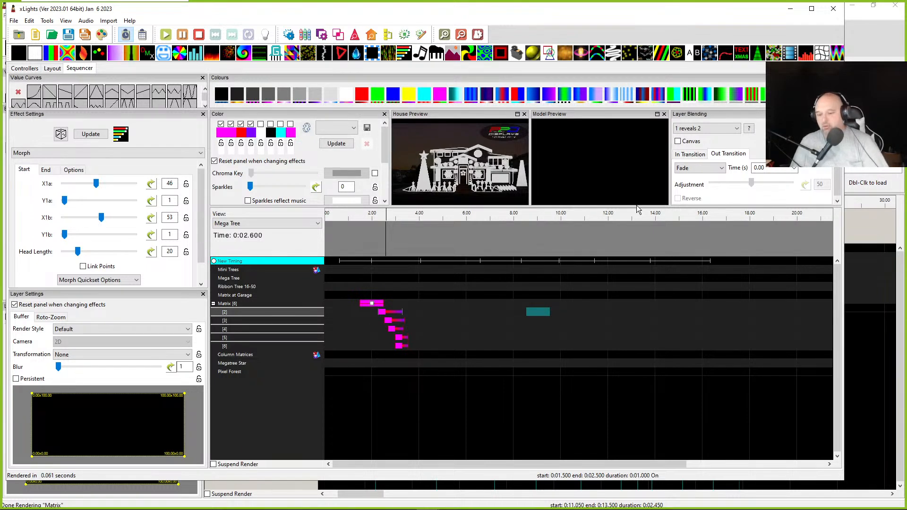
pyautogui.hotkey('alt', 'i')
pyautogui.press('Return')
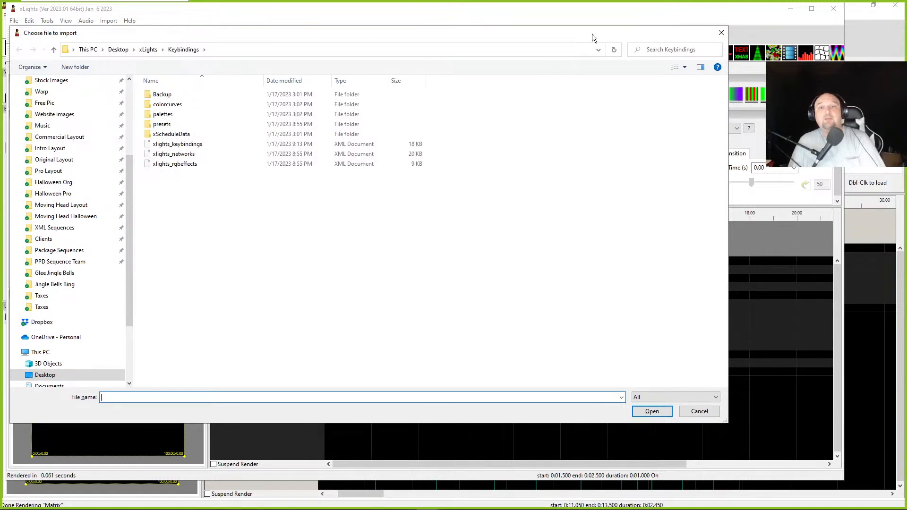
pyautogui.click(721, 32)
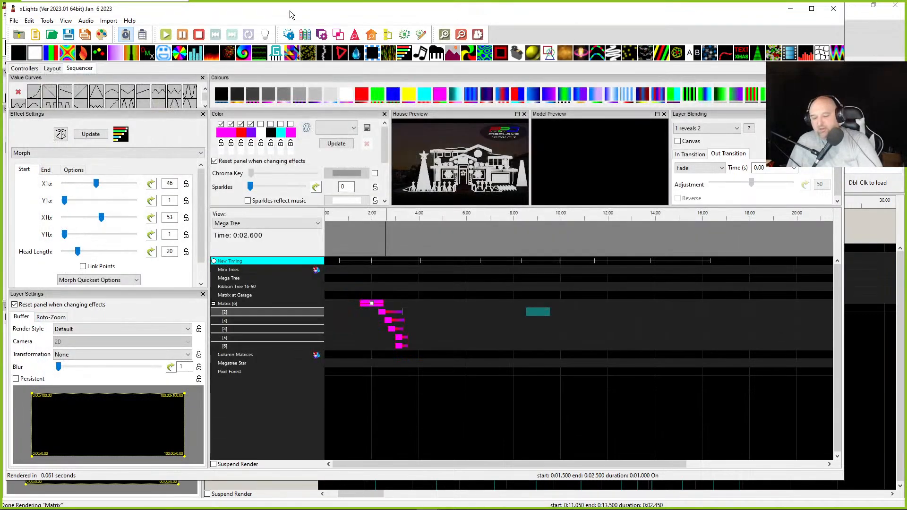
# Select an empty spot on Matrix layer 5, and reopen and cancel the Import Effects file chooser
pyautogui.hotkey('alt', 'i')
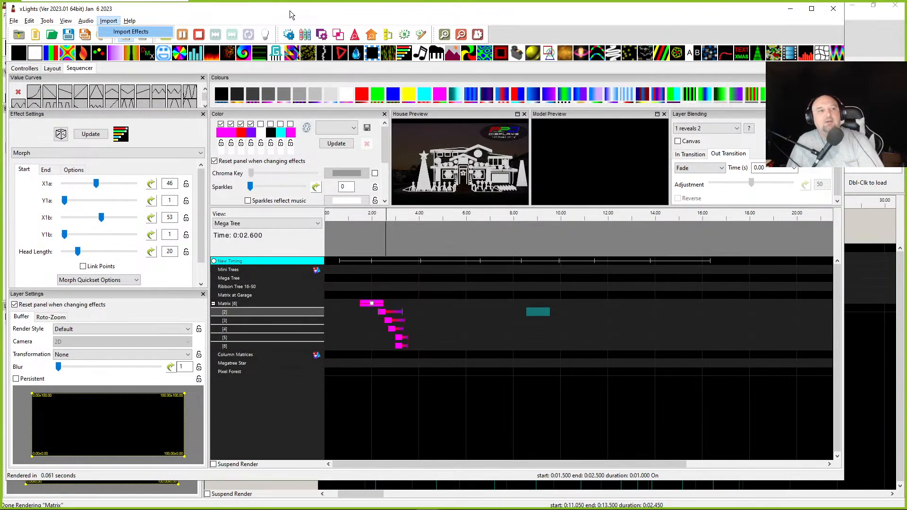
pyautogui.click(129, 21)
pyautogui.click(231, 19)
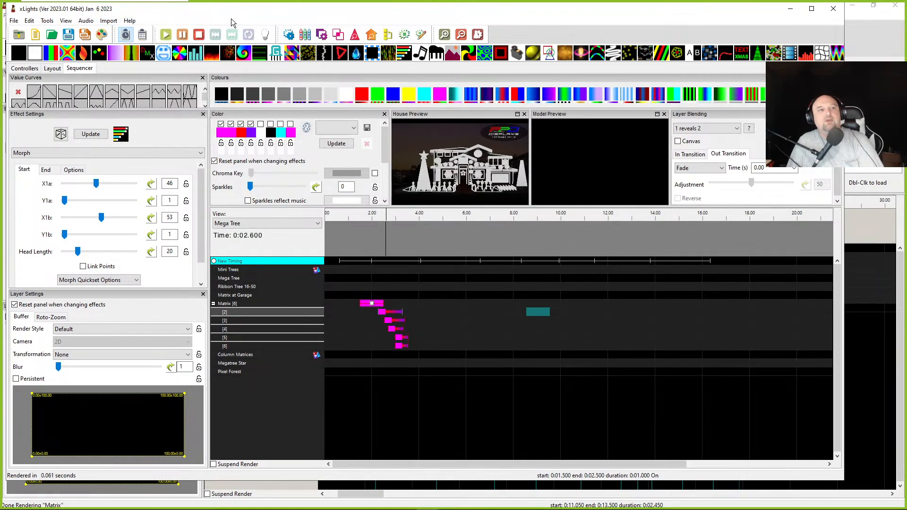
pyautogui.click(459, 339)
pyautogui.hotkey('alt', 'i')
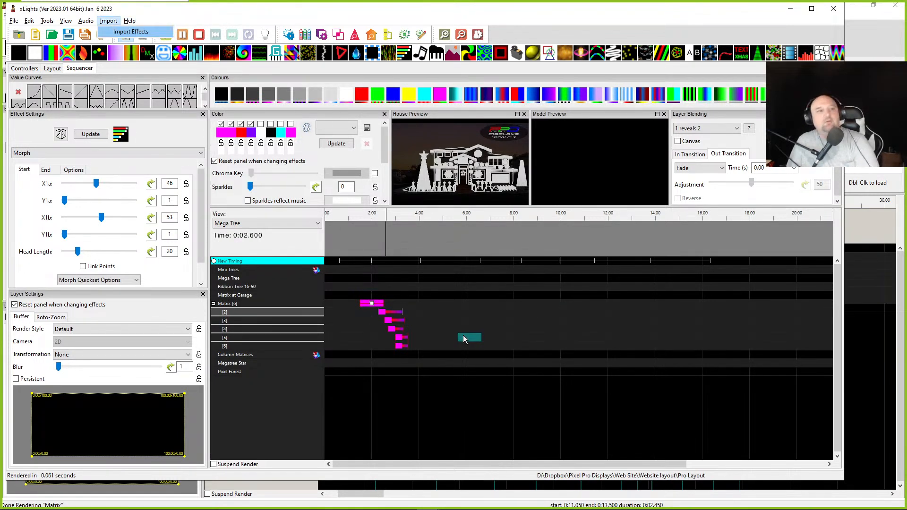
pyautogui.press('Return')
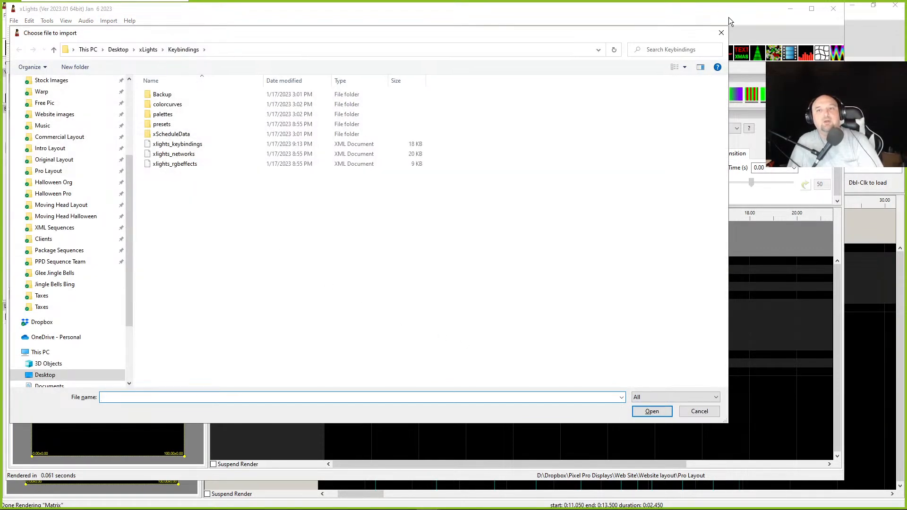
pyautogui.click(721, 33)
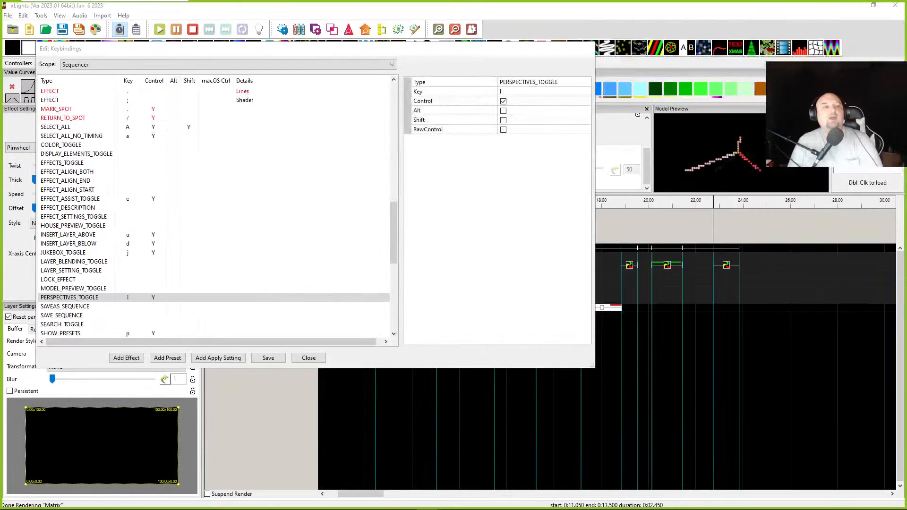
# Examine the SAVEAS_SEQUENCE entry and the remaining Sequencer bindings, and bring the second xLights window back beside the list
pyautogui.click(137, 306)
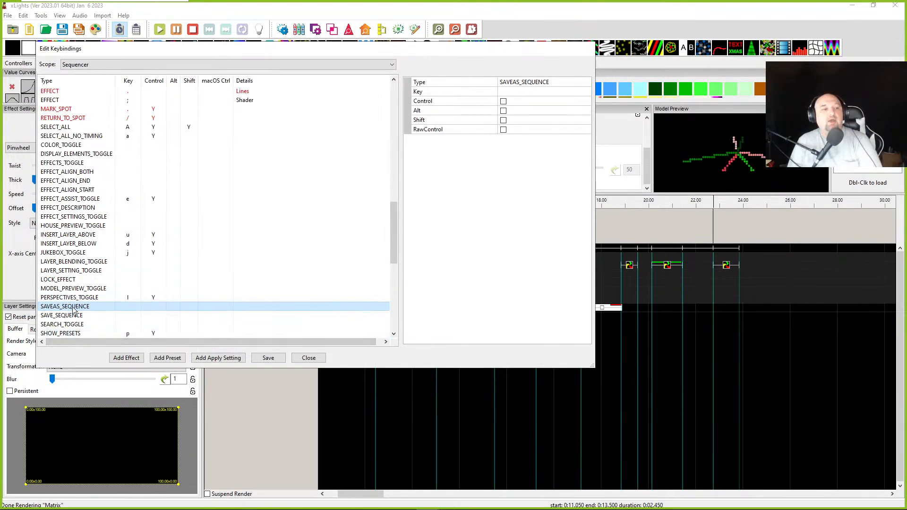
pyautogui.scroll(-8, 76, 314)
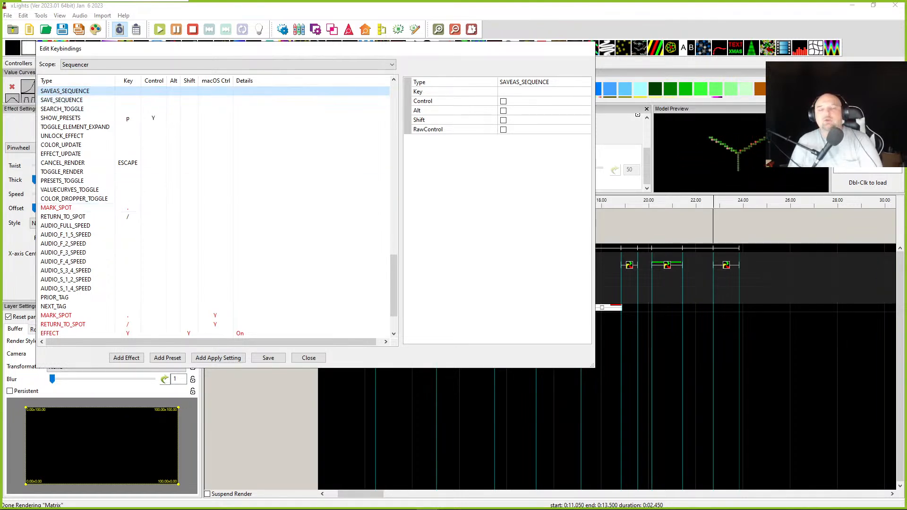
pyautogui.moveTo(906, 35); pyautogui.dragTo(314, 11)
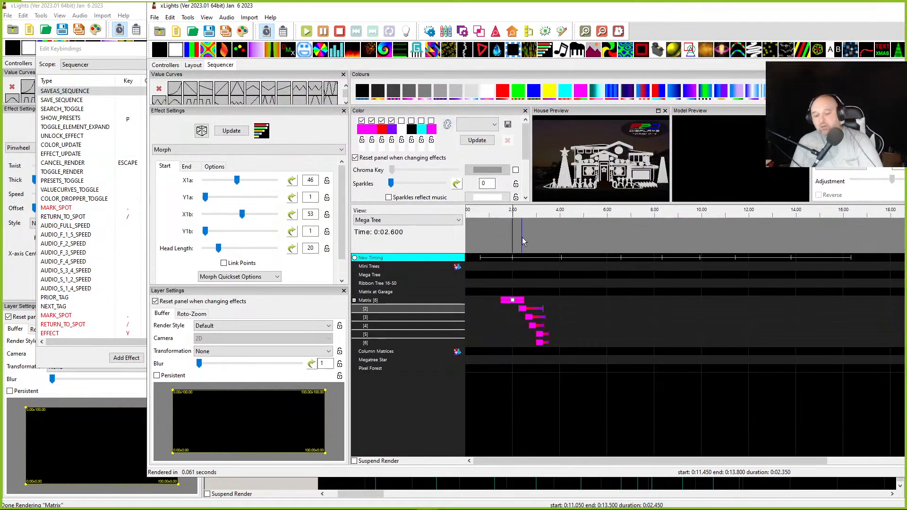
# Open and cancel the Save Sequence file chooser, and move the second xLights window off the Edit Keybindings dialog
pyautogui.hotkey('ctrl', 's')
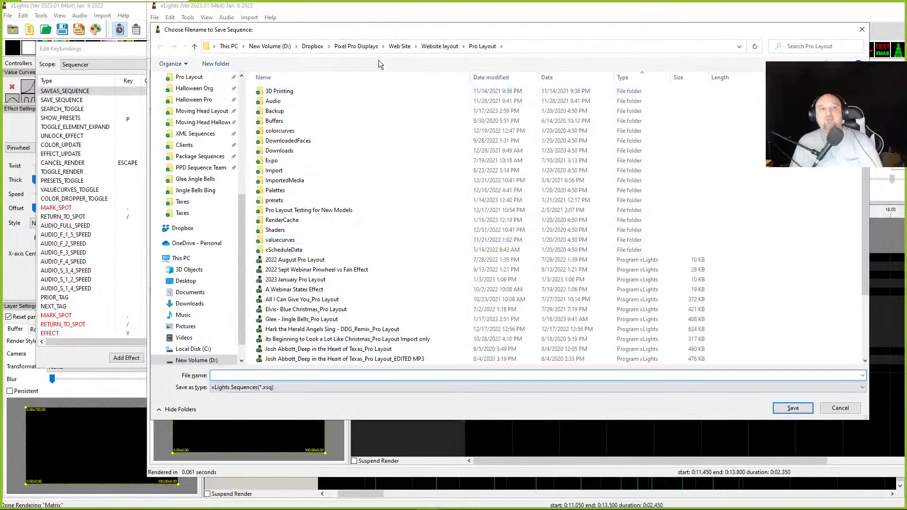
pyautogui.moveTo(302, 27); pyautogui.dragTo(360, 93)
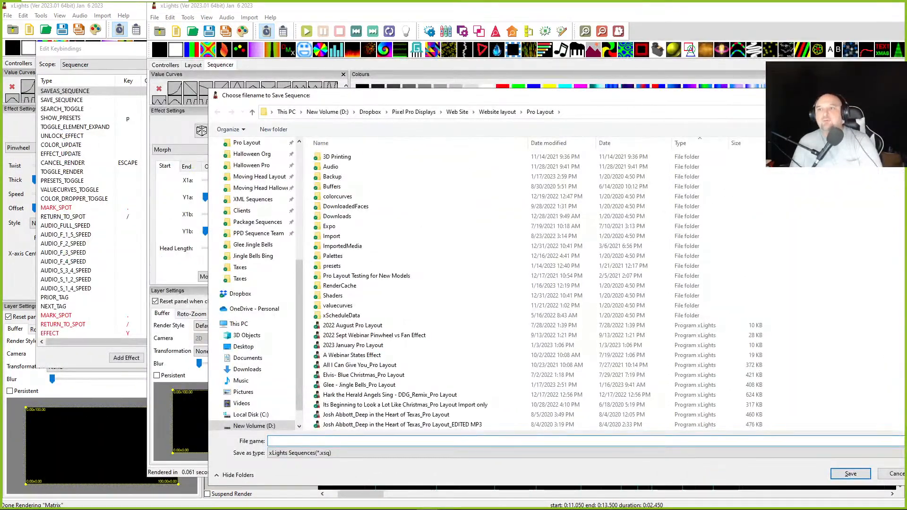
pyautogui.press('Escape')
pyautogui.moveTo(263, 7); pyautogui.dragTo(906, 21)
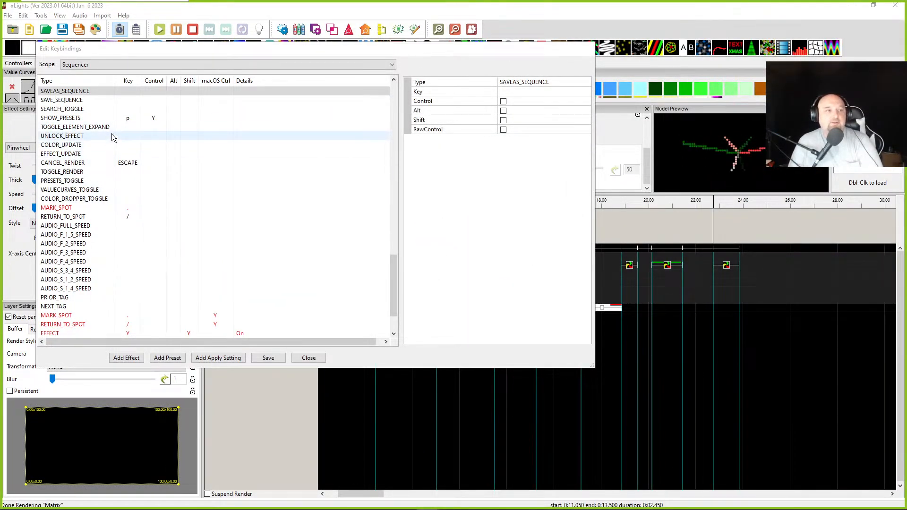
# Select the SEARCH_TOGGLE binding, bring the second xLights window back, and show its Select Effects panel
pyautogui.click(64, 110)
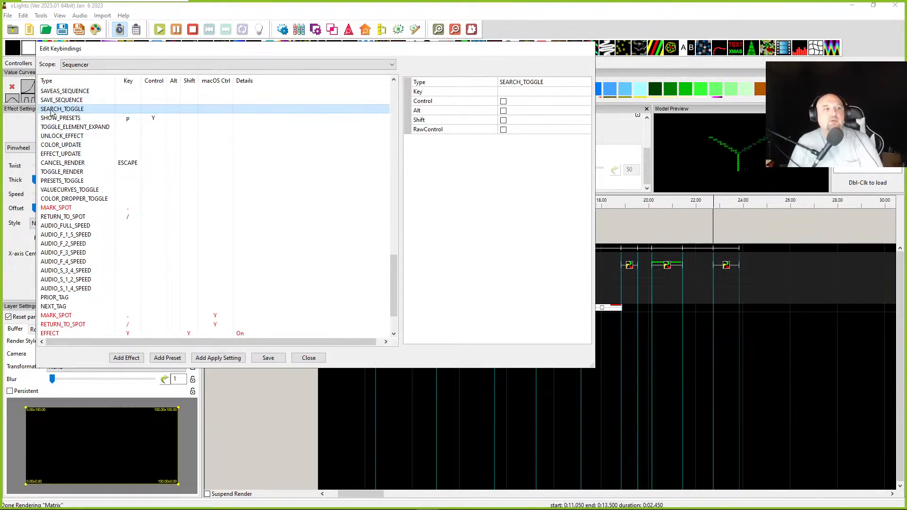
pyautogui.moveTo(906, 20); pyautogui.dragTo(235, 22)
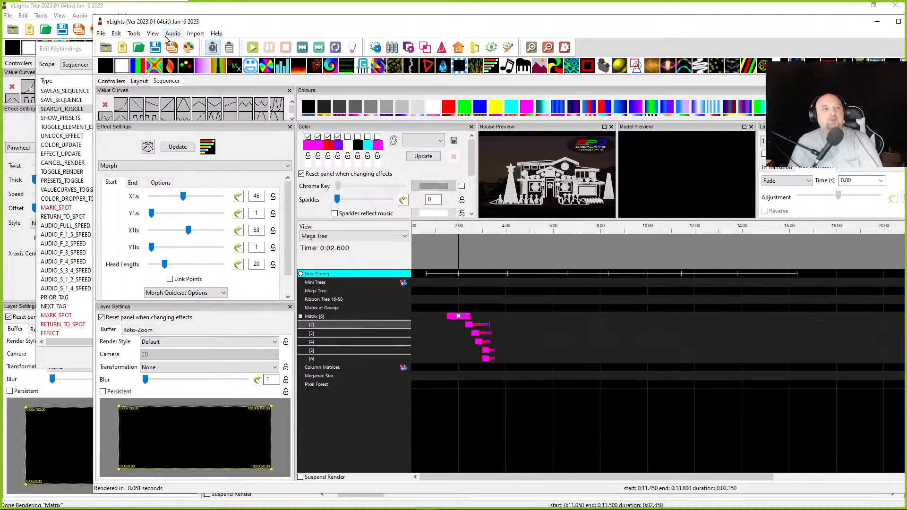
pyautogui.click(136, 34)
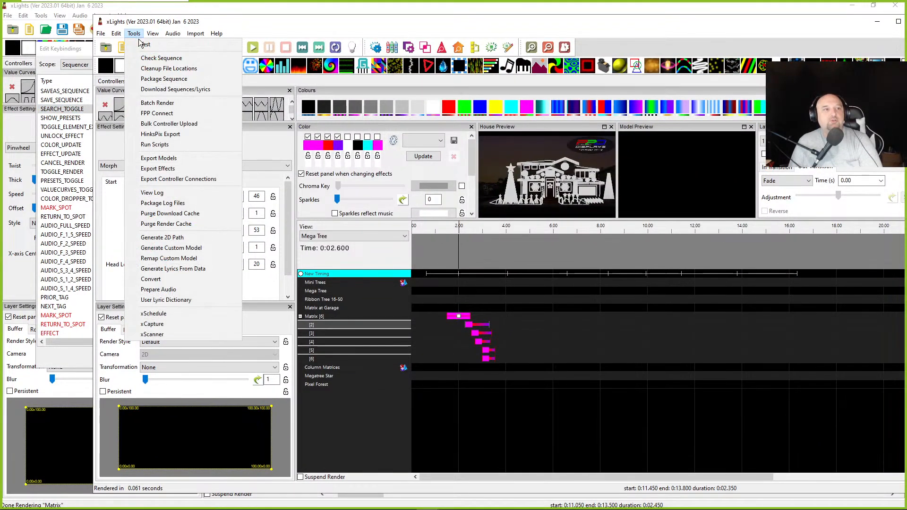
pyautogui.moveTo(152, 33)
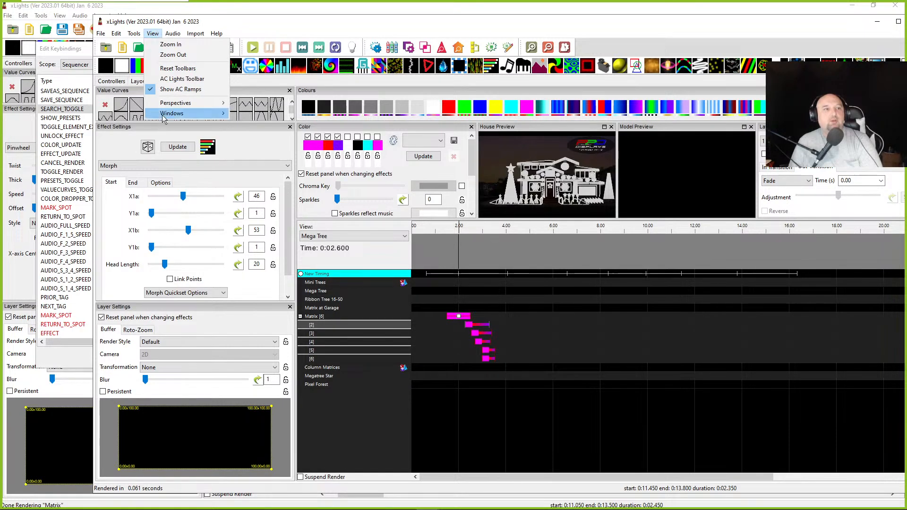
pyautogui.moveTo(180, 113)
pyautogui.click(260, 229)
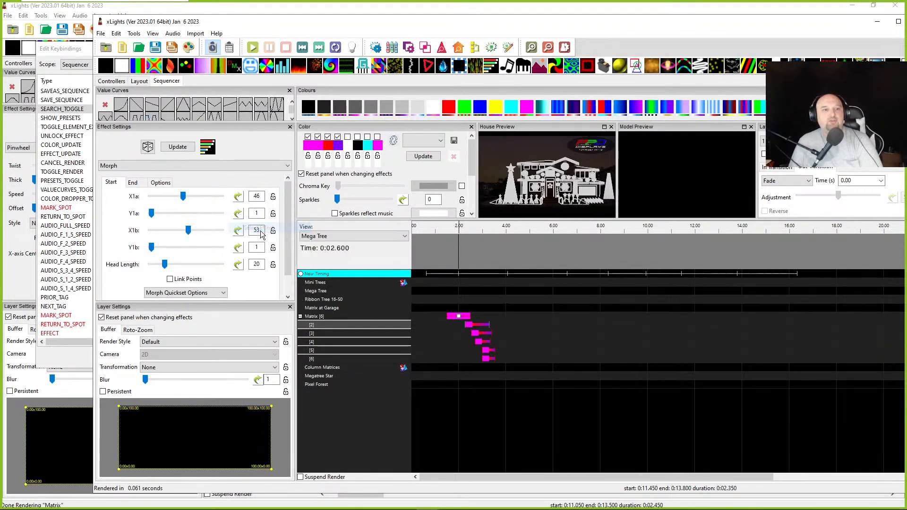
pyautogui.click(153, 34)
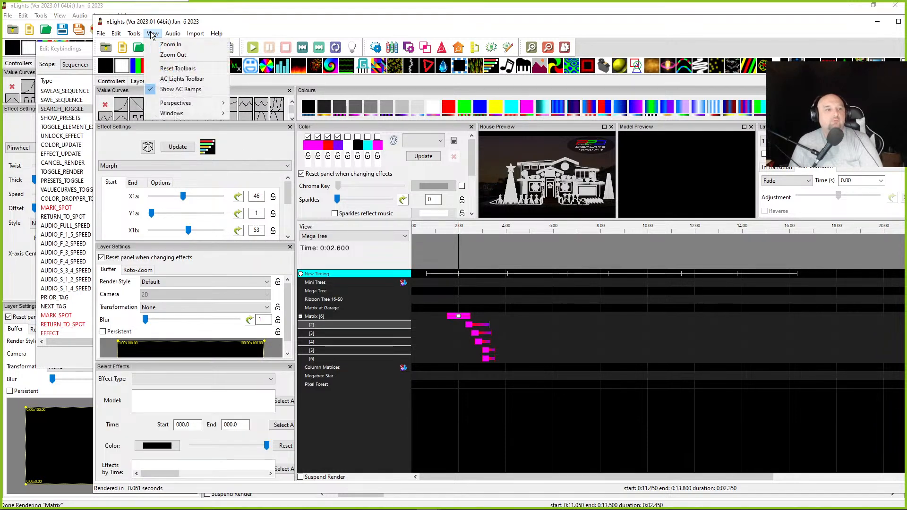
pyautogui.click(152, 35)
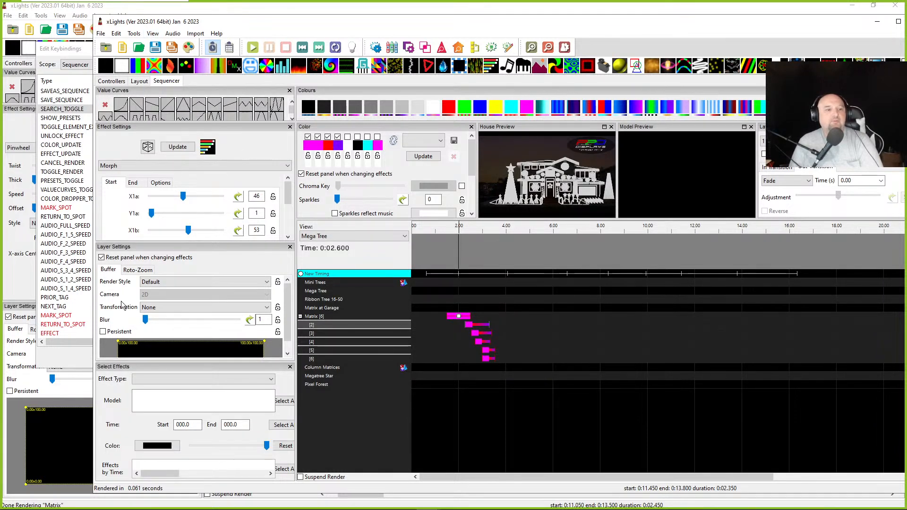
# Undock the Select Effects panel as a floating window above the sequencer and enlarge its height to expose the whole effects list
pyautogui.moveTo(121, 368); pyautogui.dragTo(171, 64)
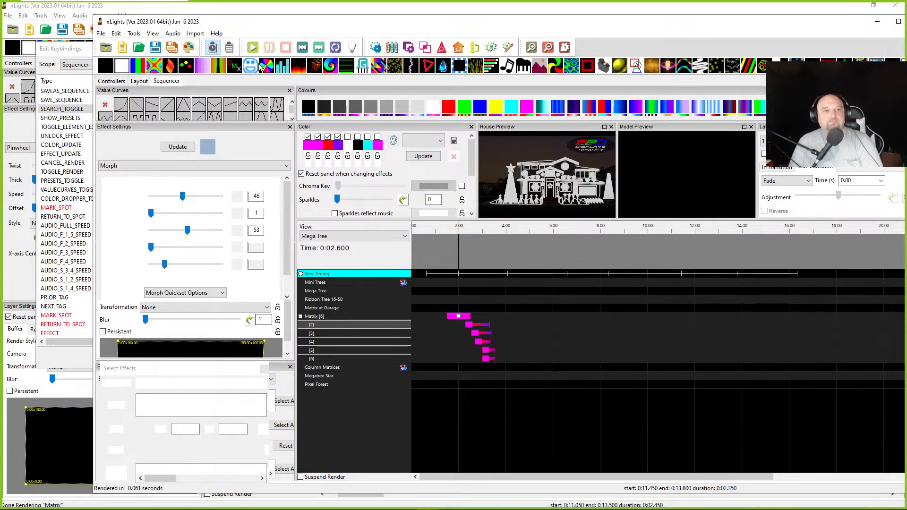
pyautogui.moveTo(291, 57); pyautogui.dragTo(310, 24)
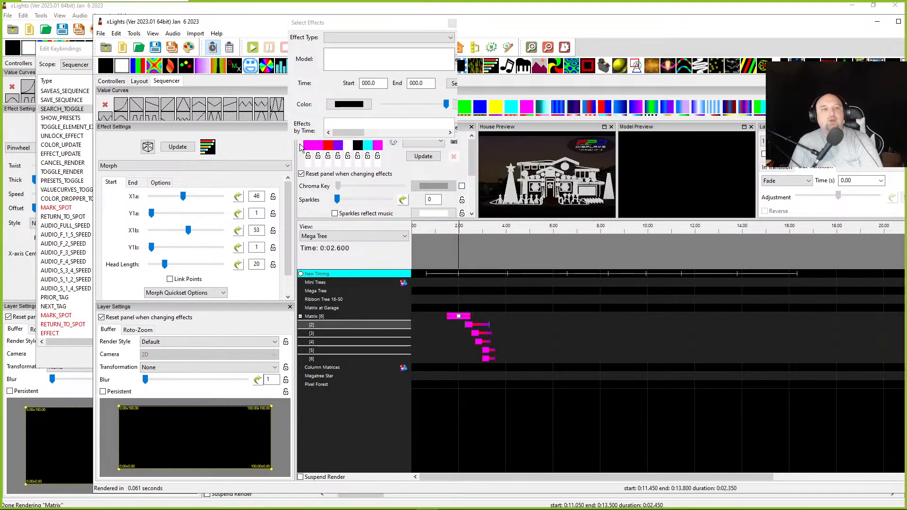
pyautogui.moveTo(299, 143); pyautogui.dragTo(299, 358)
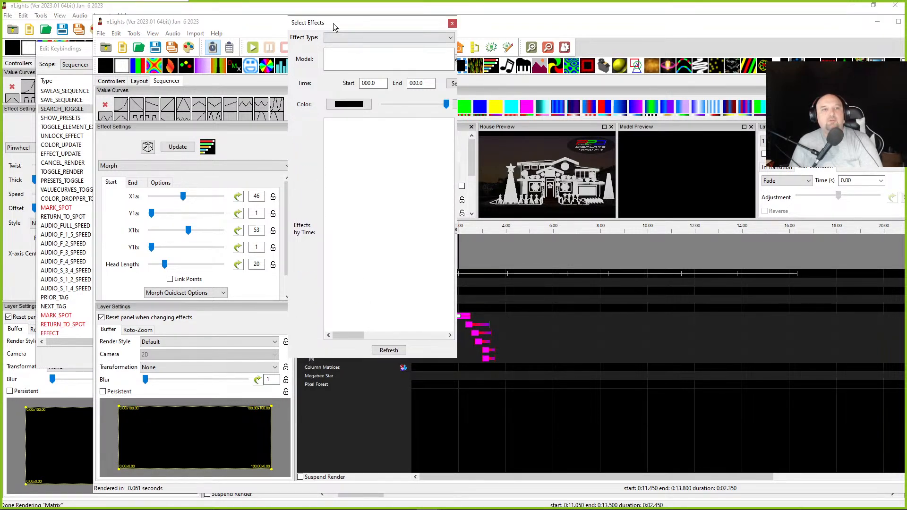
pyautogui.moveTo(317, 24); pyautogui.dragTo(336, 26)
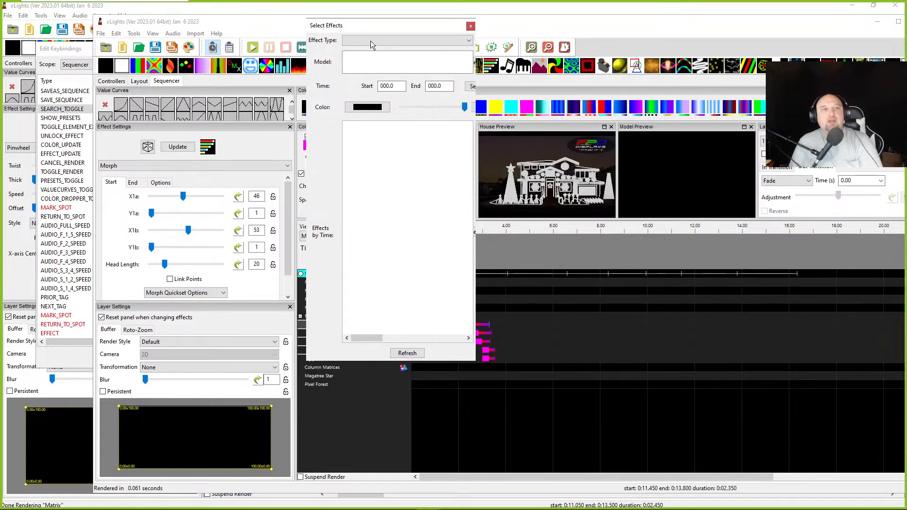
# Filter Select Effects by the Morph type and select the listed Matrix effects one by one, ending on the 0:02.300 to 0:03.300 effect
pyautogui.click(359, 40)
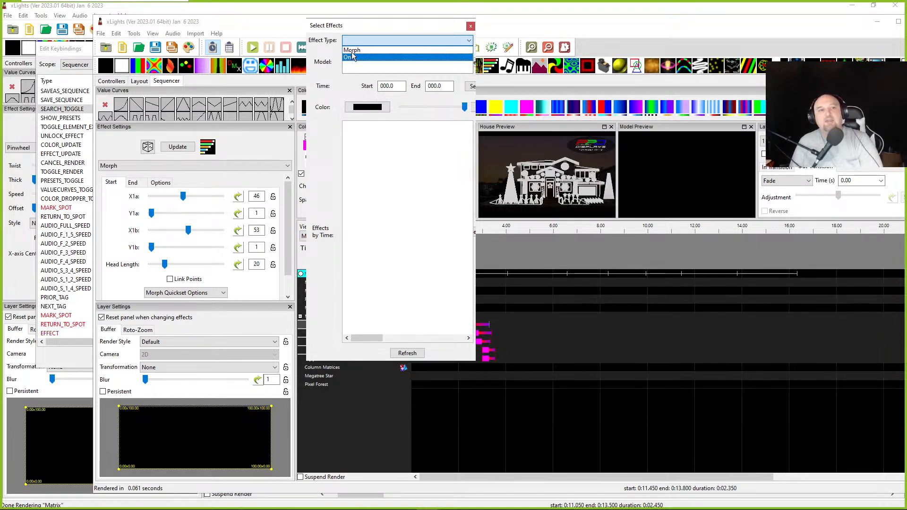
pyautogui.click(353, 50)
pyautogui.click(372, 135)
pyautogui.click(369, 144)
pyautogui.click(367, 162)
pyautogui.click(366, 154)
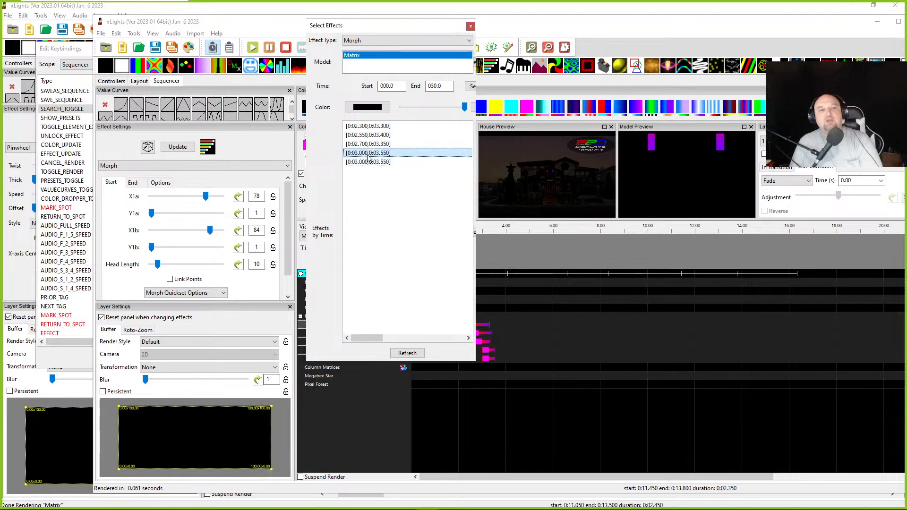
pyautogui.click(368, 144)
pyautogui.click(371, 136)
pyautogui.click(371, 126)
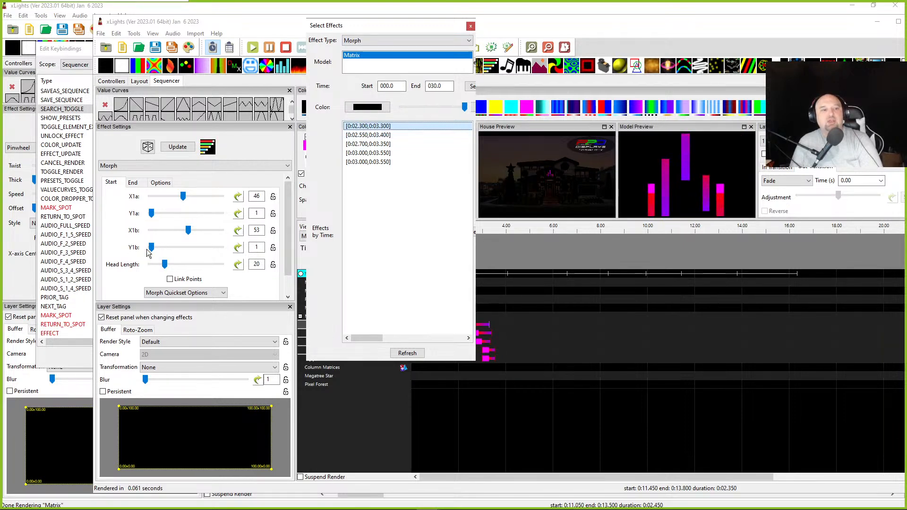
# Move the Select Effects window clear of the Color panel and change the selected Morph's third colour to green
pyautogui.moveTo(367, 26); pyautogui.dragTo(530, 27)
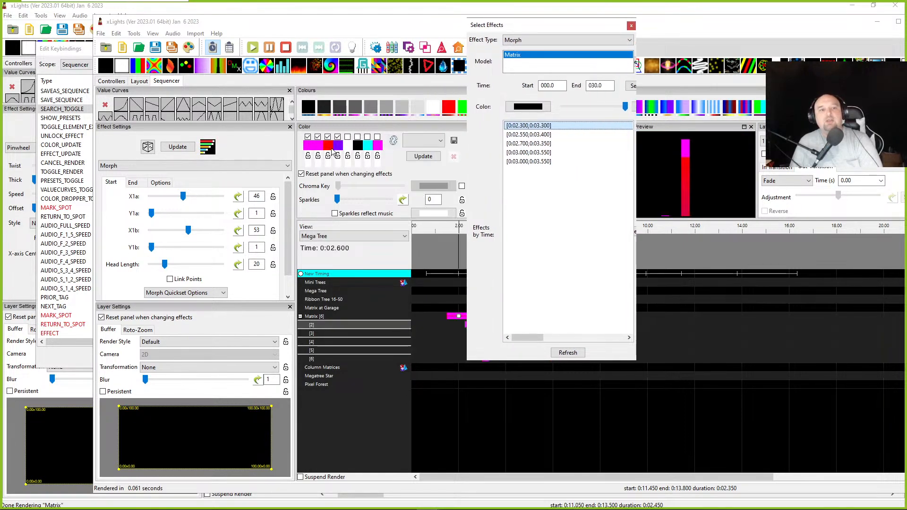
pyautogui.moveTo(326, 106); pyautogui.dragTo(329, 146)
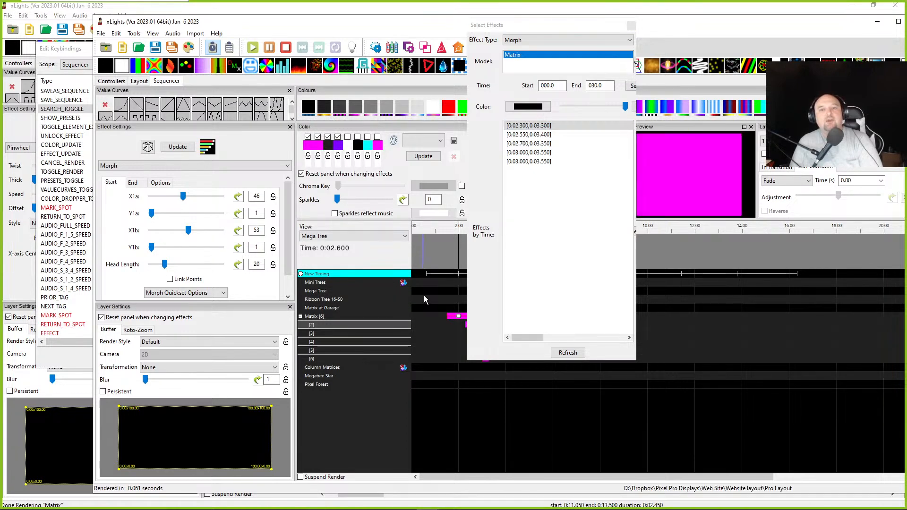
pyautogui.moveTo(462, 107); pyautogui.dragTo(333, 151)
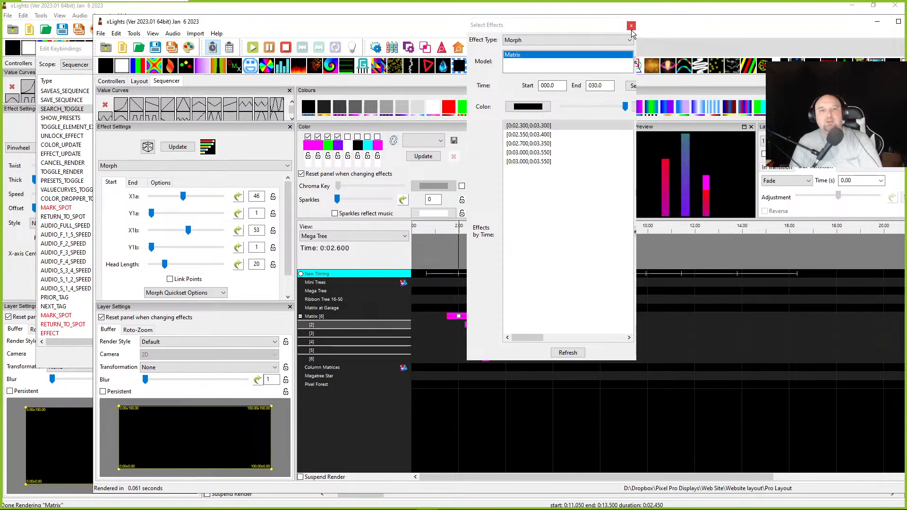
# Select all five listed Morph effects, bulk edit their Transformation to Rotate CC 90, and close the Select Effects window
pyautogui.click(535, 126)
pyautogui.keyDown('shift'); pyautogui.click(530, 162); pyautogui.keyUp('shift')
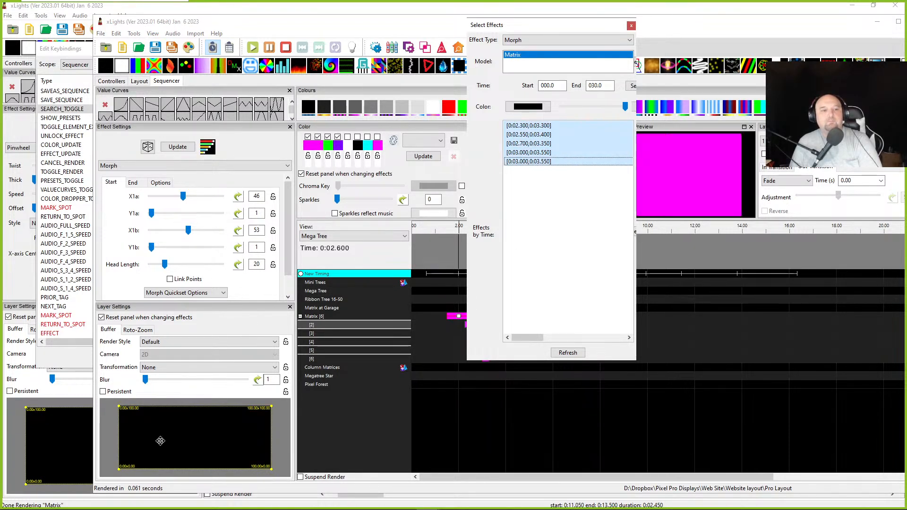
pyautogui.rightClick(163, 371)
pyautogui.click(183, 375)
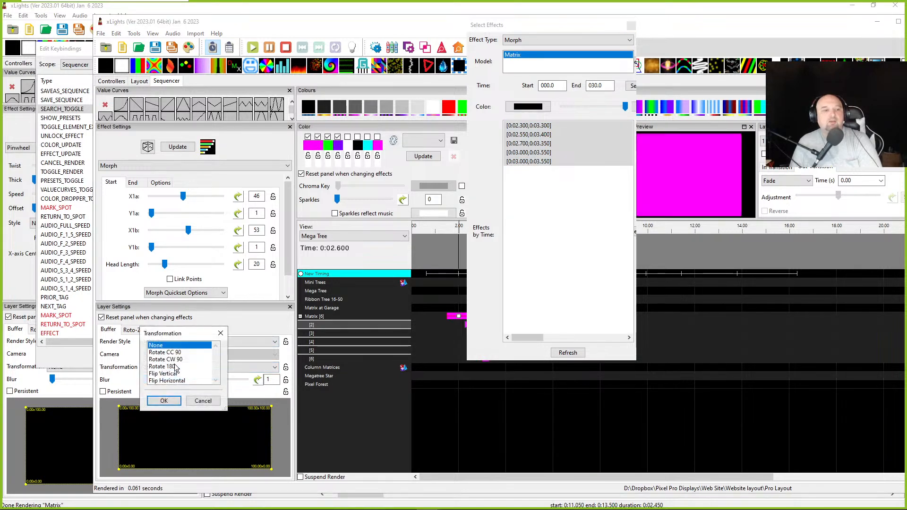
pyautogui.click(165, 353)
pyautogui.click(173, 403)
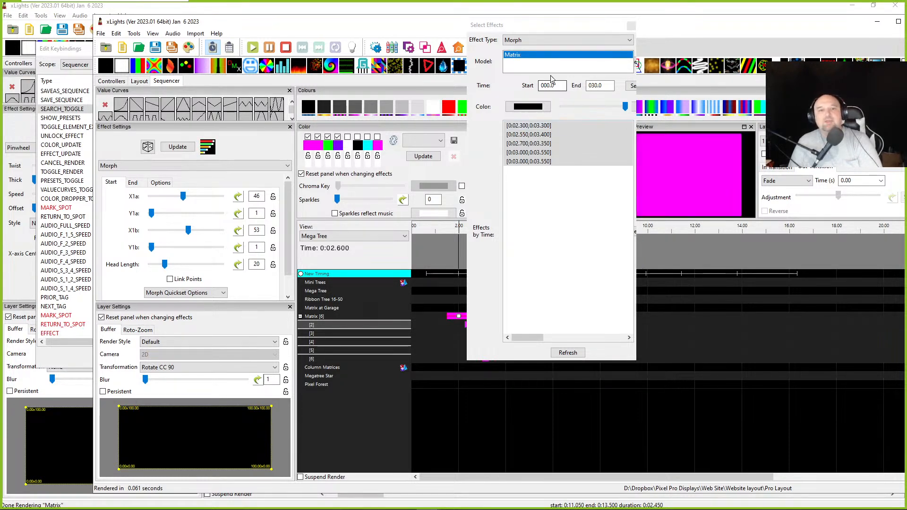
pyautogui.click(631, 25)
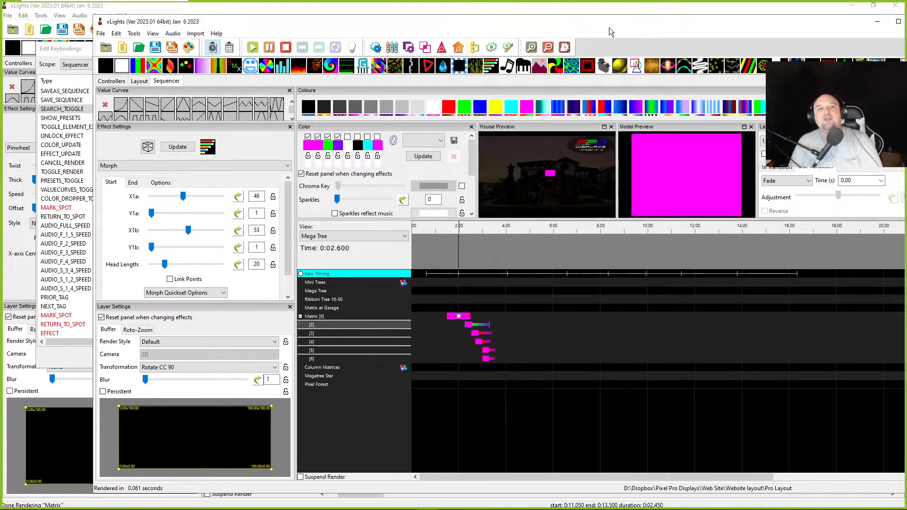
# Move the second xLights window away and examine the SEARCH_TOGGLE, TOGGLE_ELEMENT_EXPAND and SHOW_PRESETS entries in the Edit Keybindings dialog
pyautogui.moveTo(215, 27); pyautogui.dragTo(906, 81)
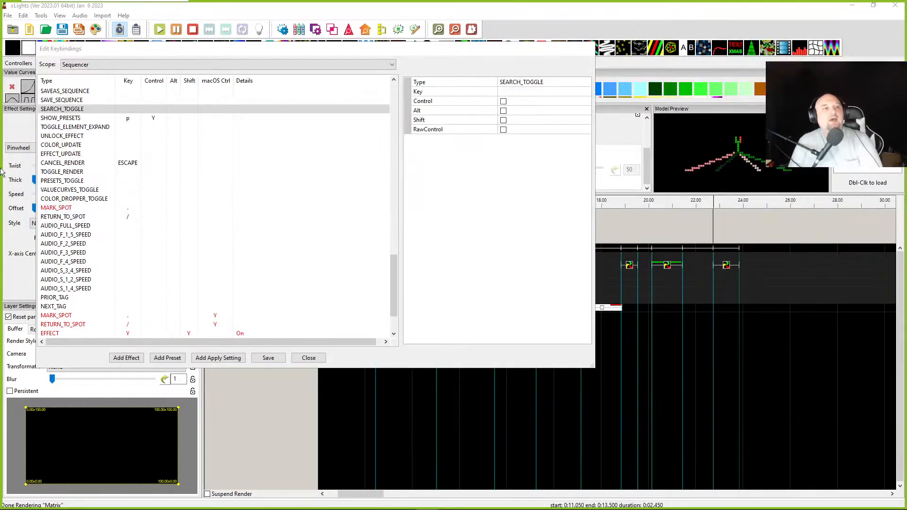
pyautogui.click(168, 118)
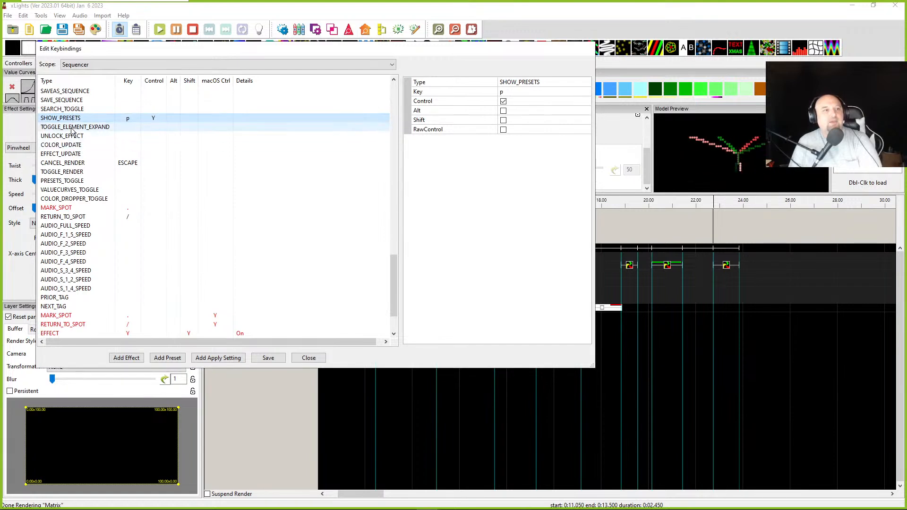
pyautogui.click(74, 110)
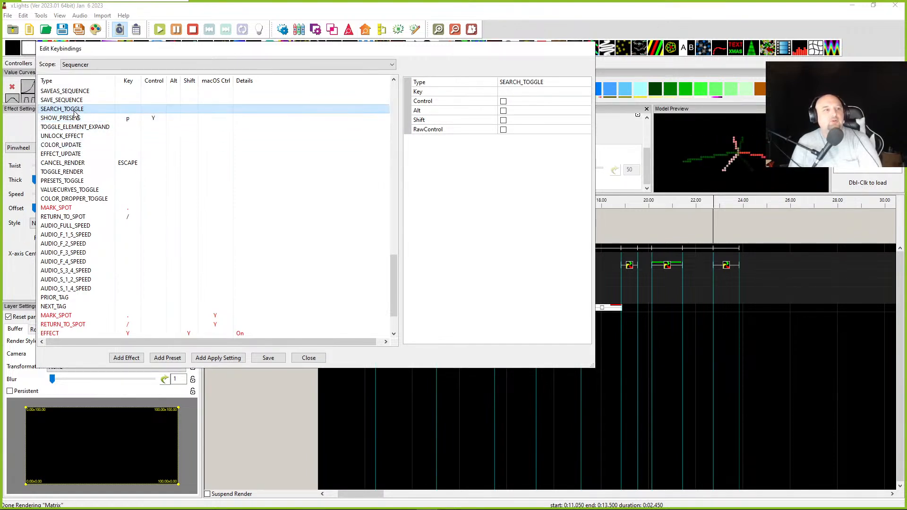
pyautogui.click(71, 127)
pyautogui.click(73, 119)
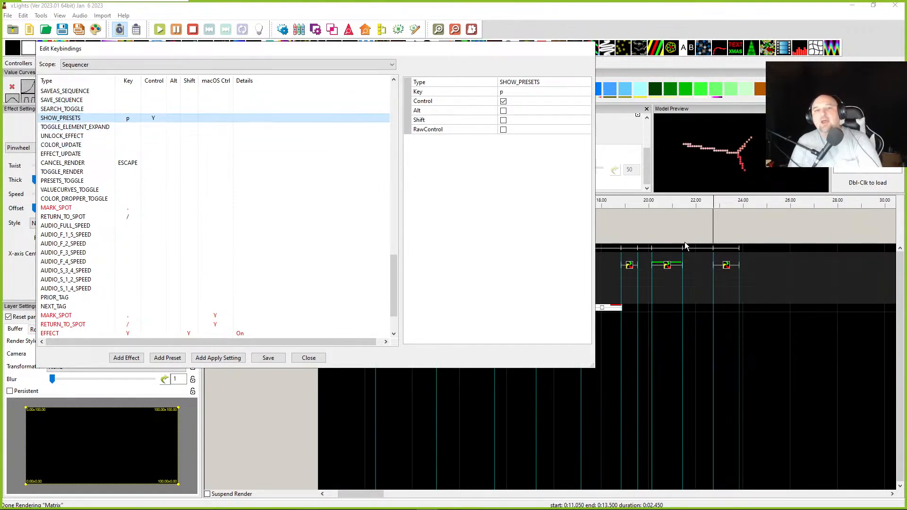
# Bring the second xLights window back, select an empty spot on the Matrix at Garage row, and open and close Effect Presets
pyautogui.moveTo(906, 70); pyautogui.dragTo(691, 39)
pyautogui.click(132, 119)
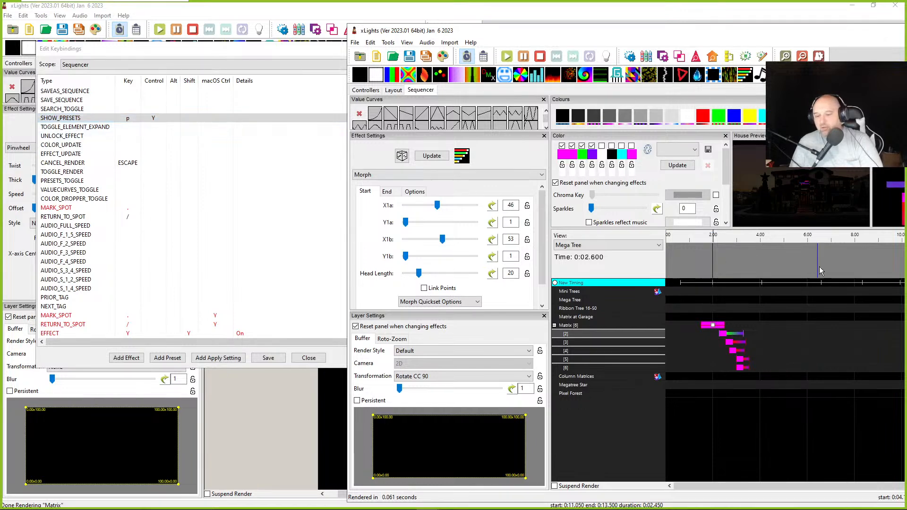
pyautogui.click(788, 315)
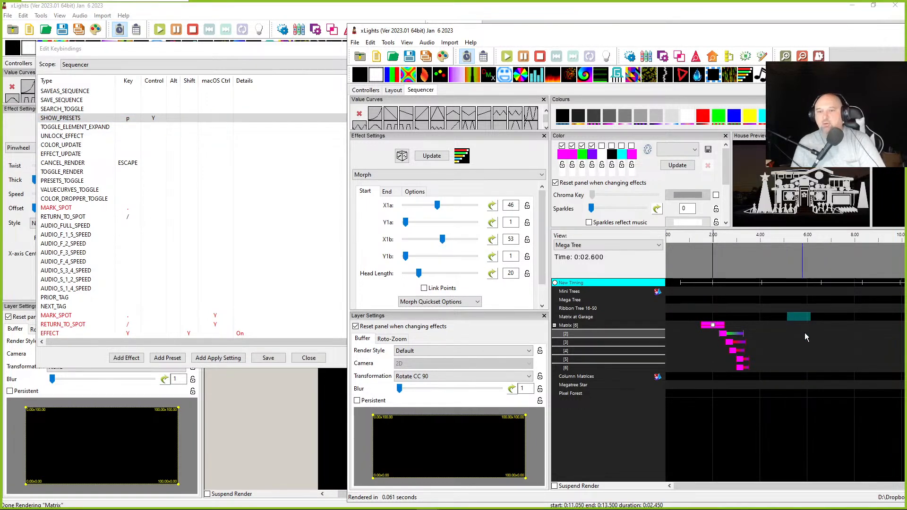
pyautogui.hotkey('ctrl', 'p')
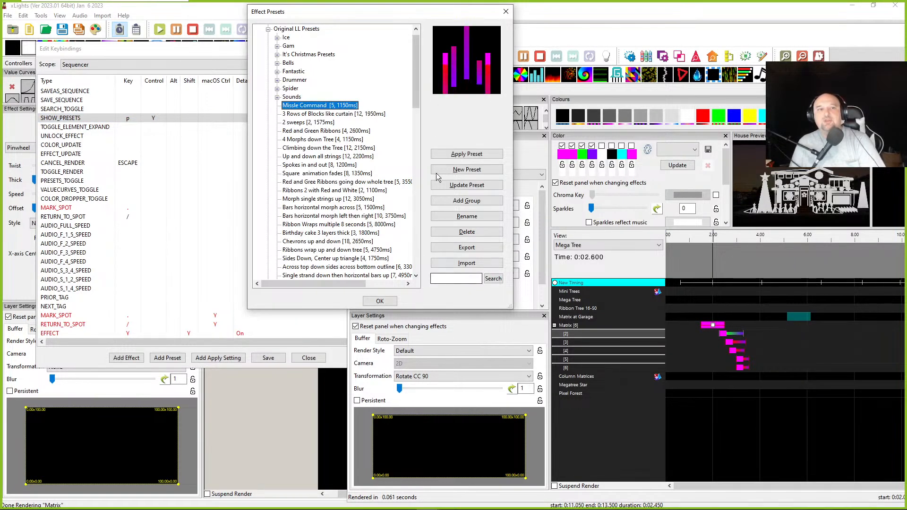
pyautogui.click(506, 11)
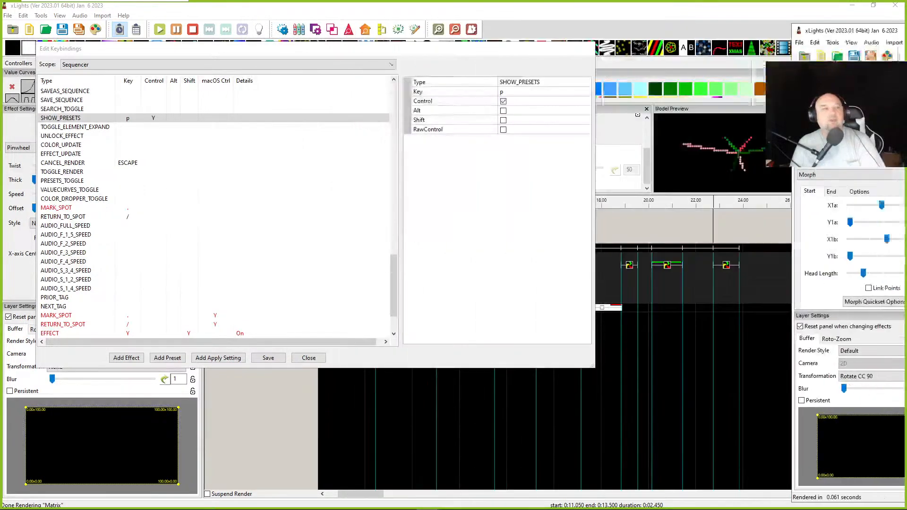
# Look up the TOGGLE_ELEMENT_EXPAND entry, bring the second xLights window back, and expand and collapse the Mega Tree row's strands
pyautogui.click(55, 129)
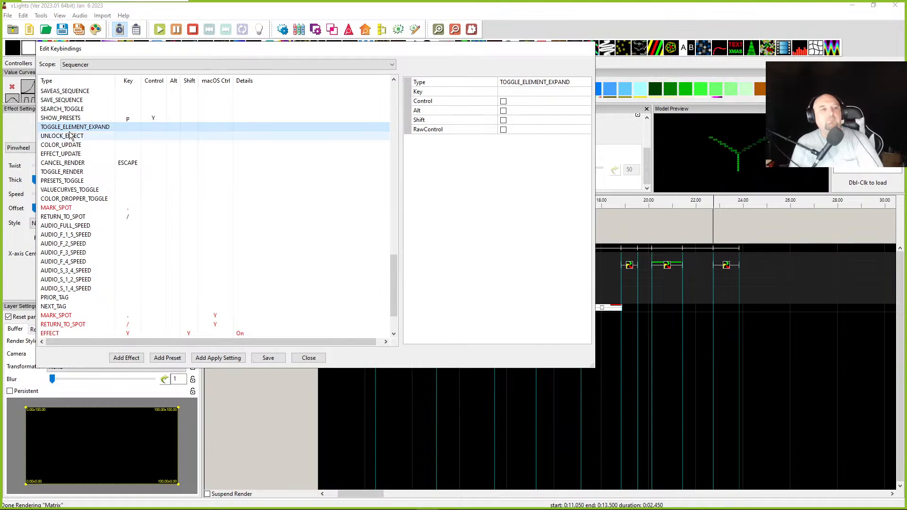
pyautogui.moveTo(906, 31); pyautogui.dragTo(395, 29)
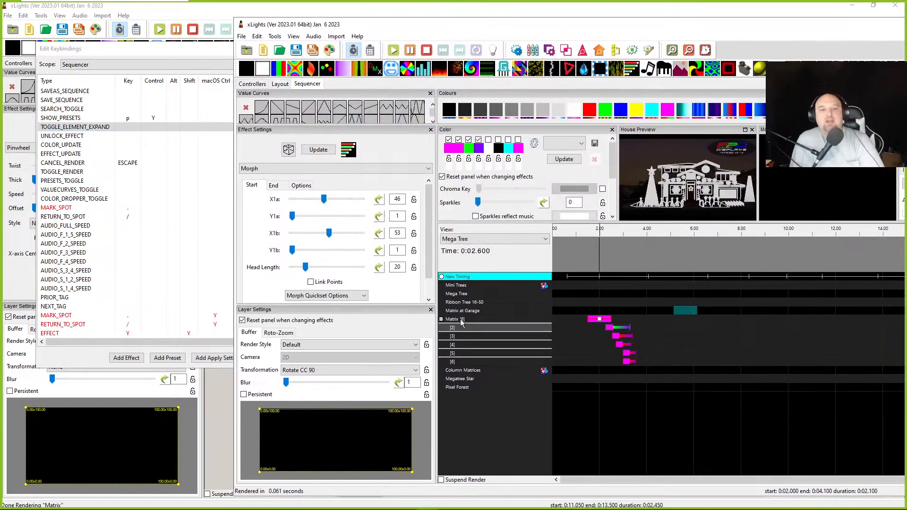
pyautogui.click(507, 286)
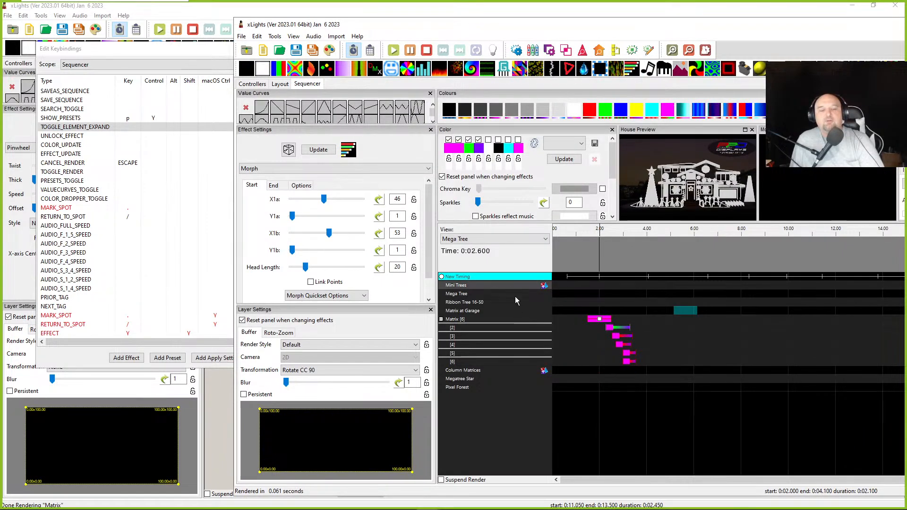
pyautogui.click(489, 294)
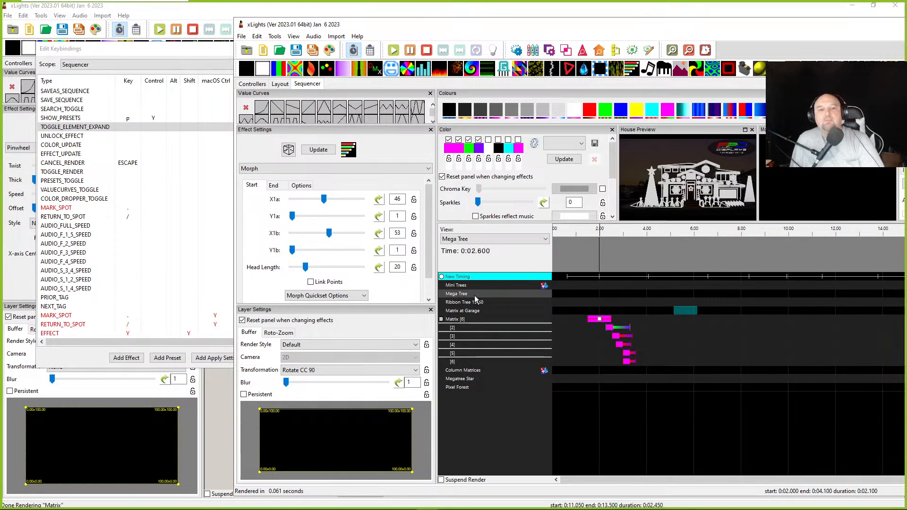
pyautogui.doubleClick(475, 295)
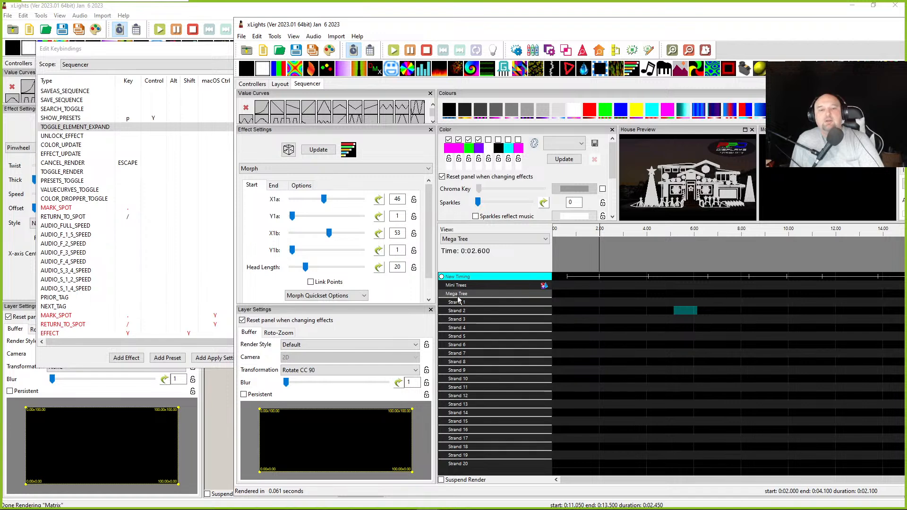
pyautogui.doubleClick(469, 295)
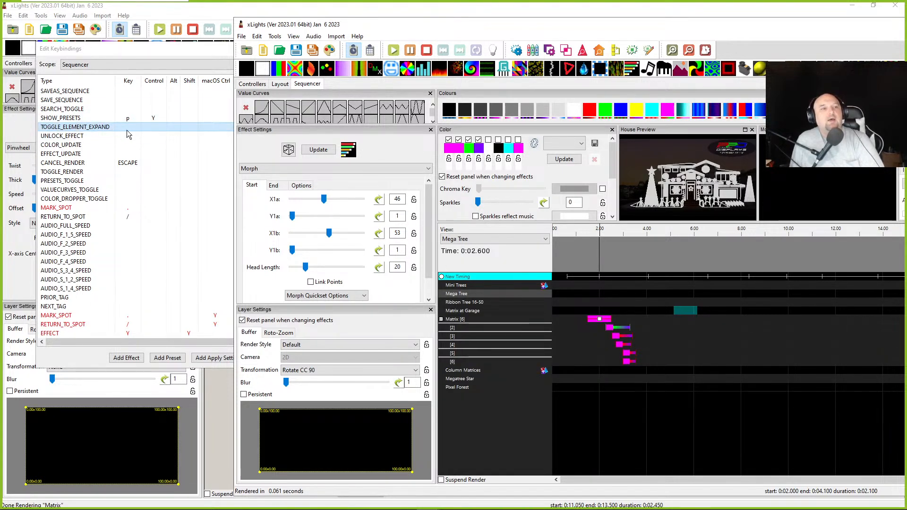
# Examine the UNLOCK_EFFECT and COLOR_UPDATE keybinding entries, moving the Edit Keybindings dialog to reveal the panels' Update controls
pyautogui.click(46, 135)
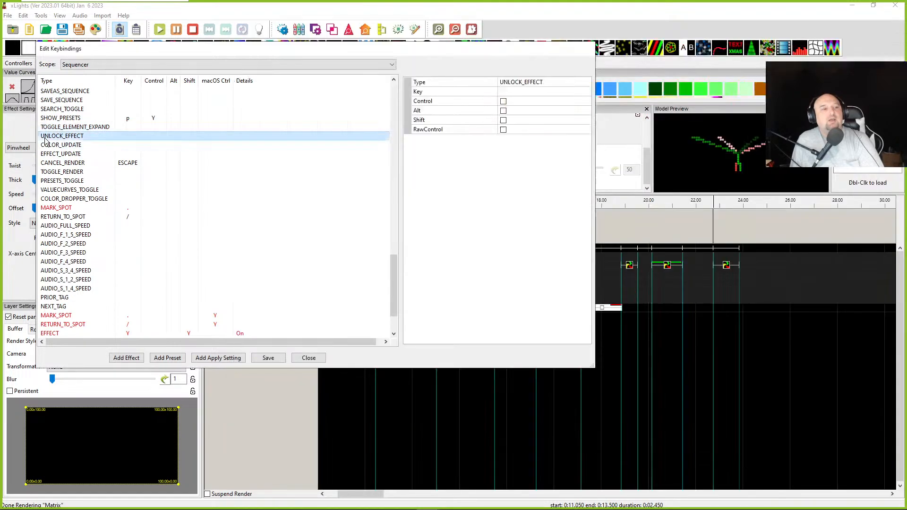
pyautogui.click(49, 145)
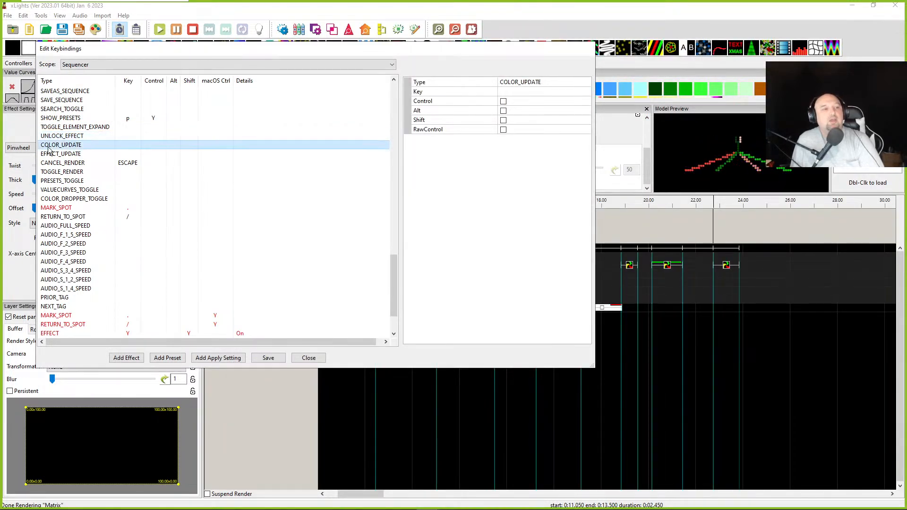
pyautogui.moveTo(155, 50); pyautogui.dragTo(304, 208)
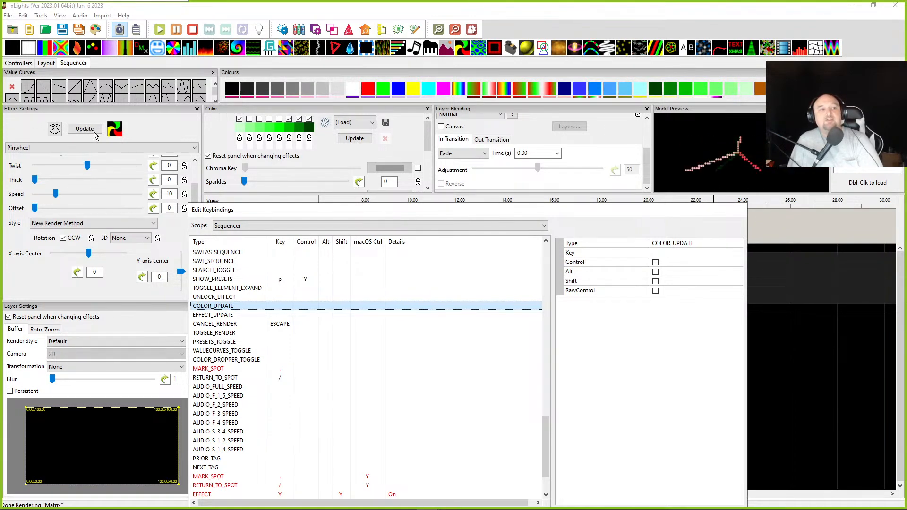
pyautogui.moveTo(258, 213); pyautogui.dragTo(127, 43)
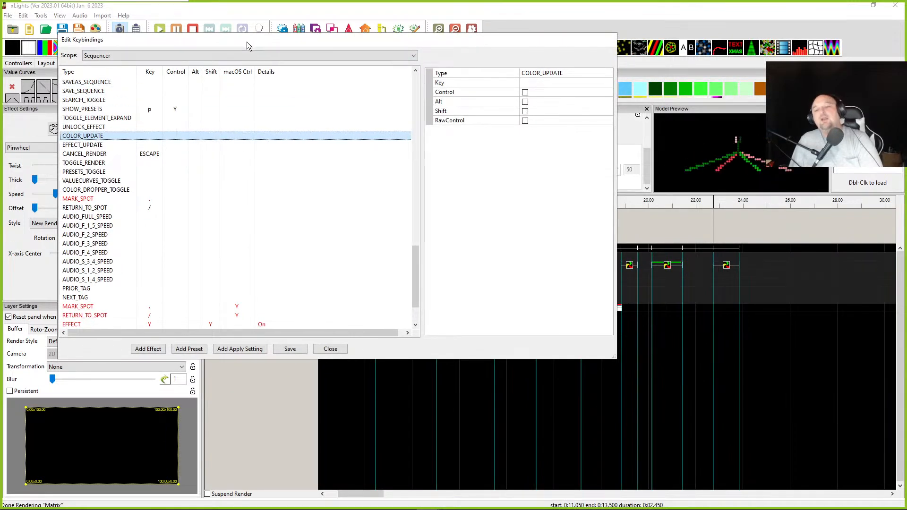
pyautogui.moveTo(249, 42); pyautogui.dragTo(219, 34)
# In the second xLights window, add a Bars effect about 2.2 seconds long to Matrix layer [2] and enable 3D
pyautogui.moveTo(906, 21); pyautogui.dragTo(811, 19)
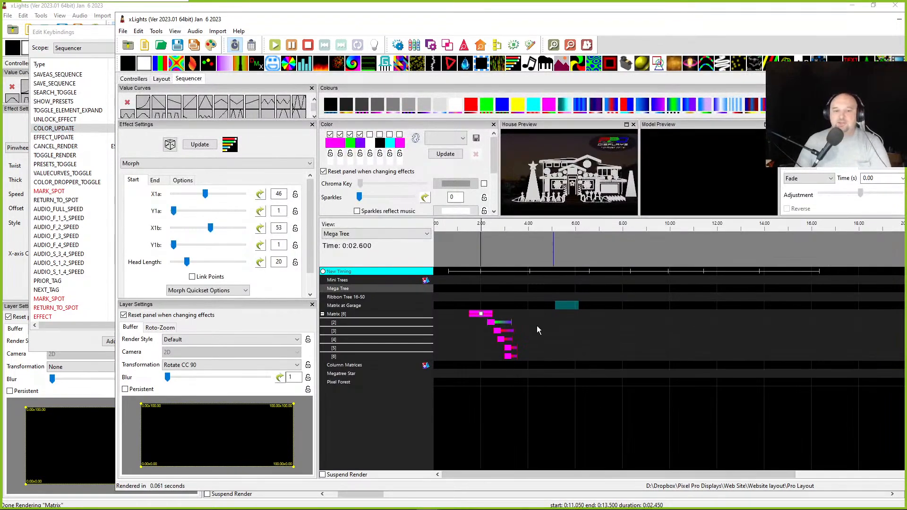
pyautogui.click(602, 320)
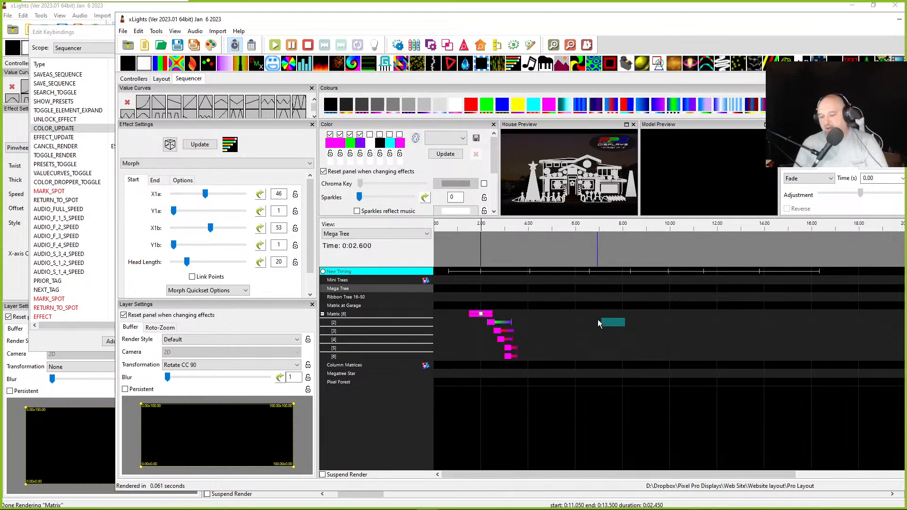
pyautogui.press('b')
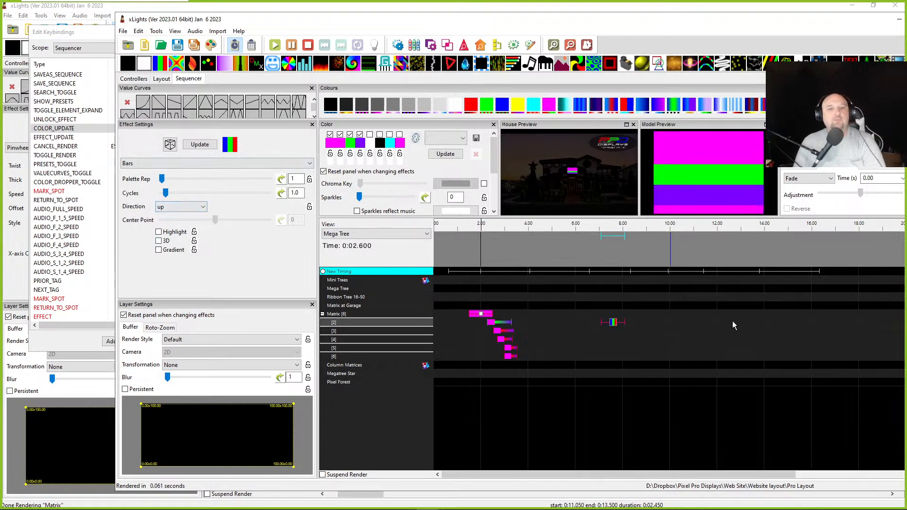
pyautogui.moveTo(625, 323)
pyautogui.mouseDown()
pyautogui.moveTo(653, 322)
pyautogui.moveTo(616, 326)
pyautogui.mouseUp()
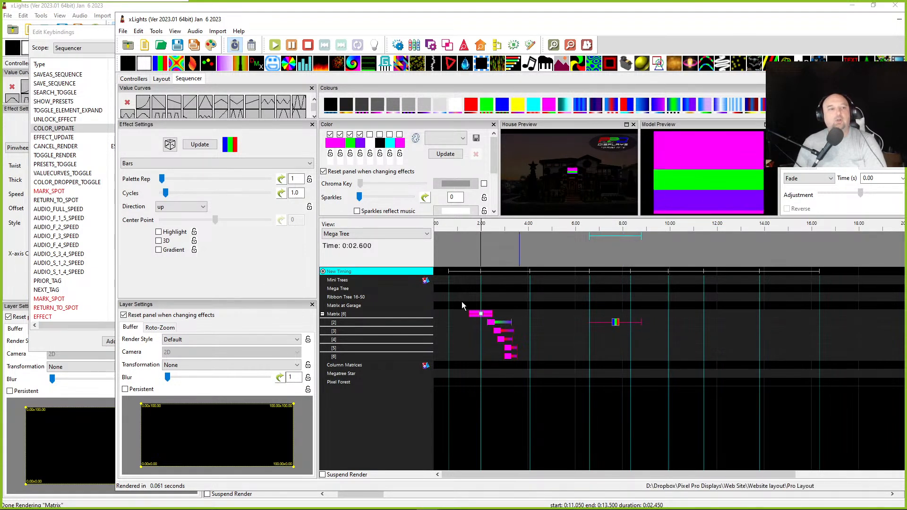
pyautogui.click(159, 241)
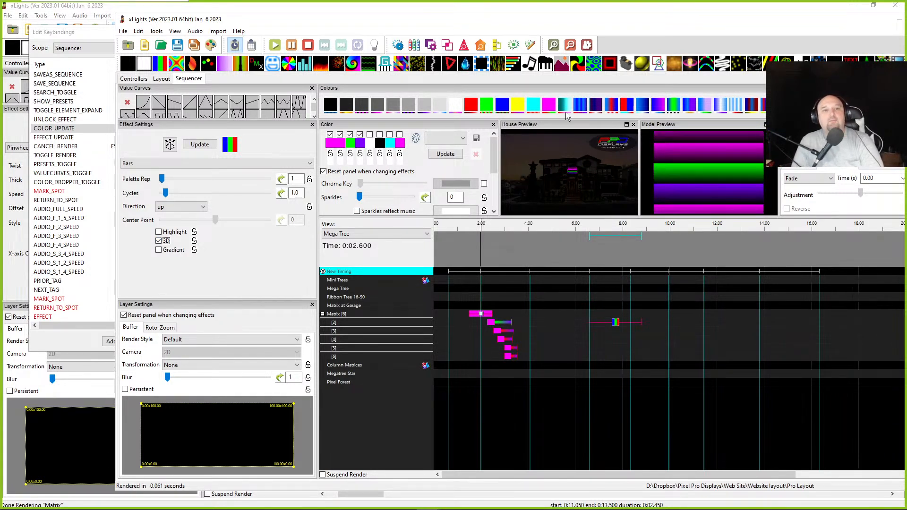
# Give the Bars effect yellow sparkles and raise its Sparkles amount to 155
pyautogui.scroll(-1, 616, 104)
pyautogui.scroll(-3, 615, 107)
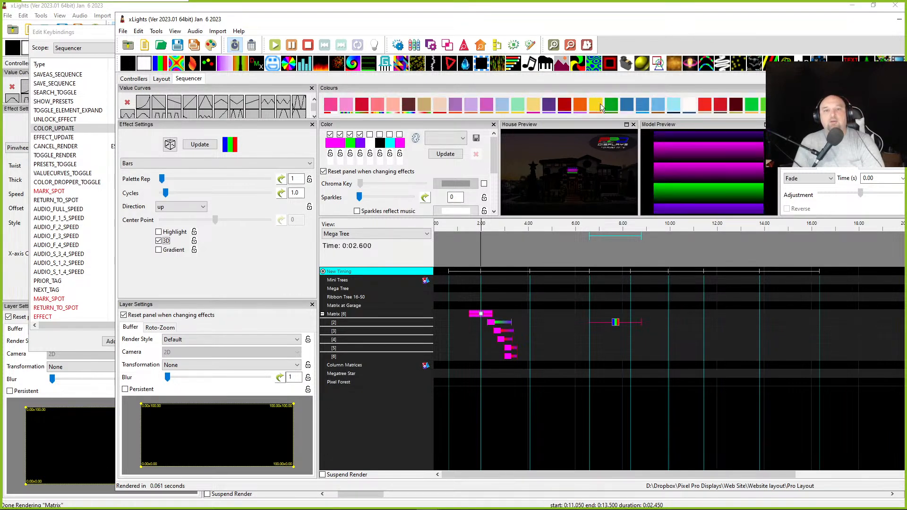
pyautogui.moveTo(596, 106); pyautogui.dragTo(343, 199)
pyautogui.moveTo(471, 197); pyautogui.dragTo(456, 208)
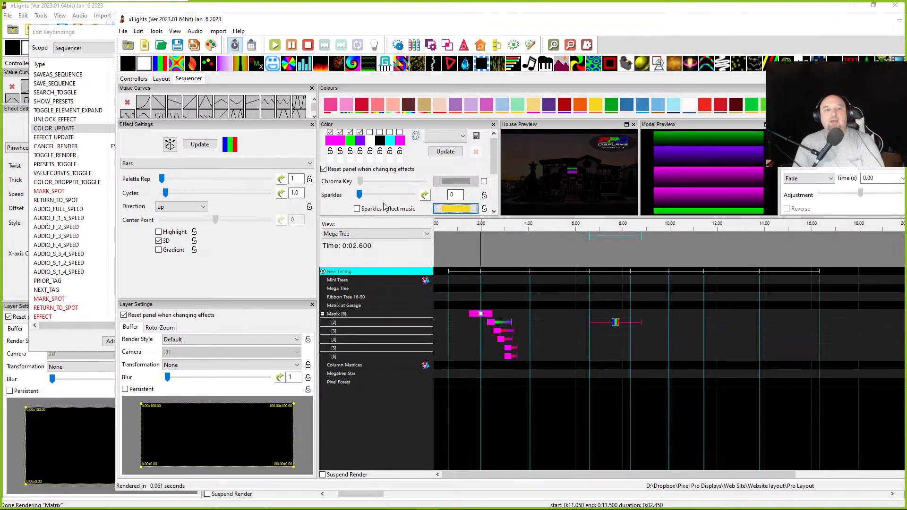
pyautogui.moveTo(359, 196); pyautogui.dragTo(399, 199)
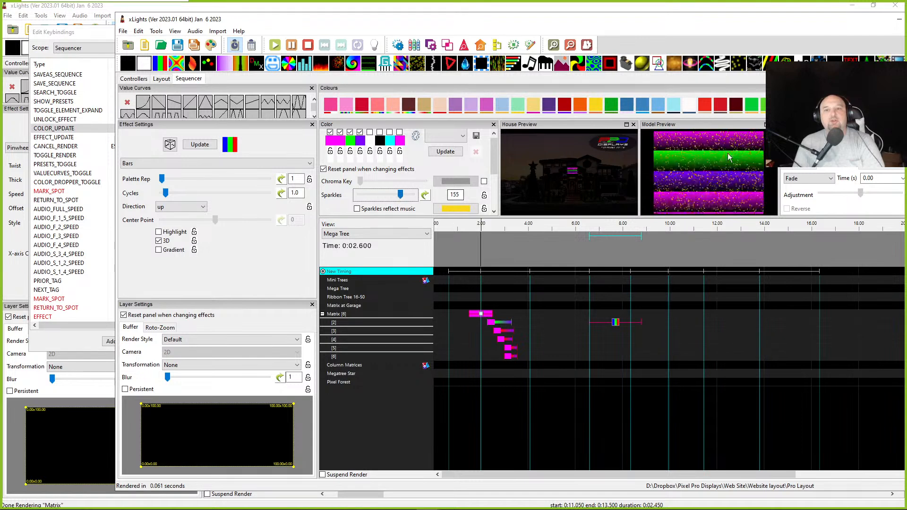
# Change the Bars effect's sparkle colour to dark red, apply the colour update, and recolour the sparkles pink
pyautogui.moveTo(566, 108); pyautogui.dragTo(451, 209)
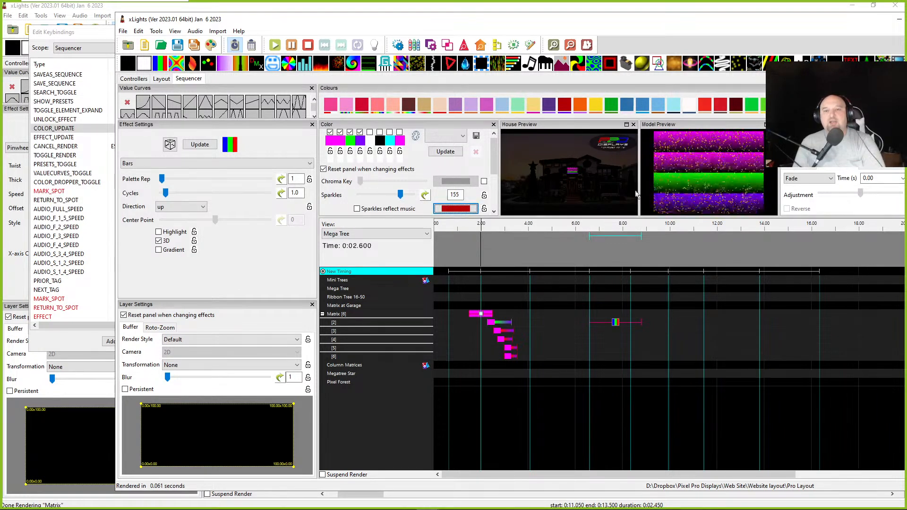
pyautogui.click(456, 152)
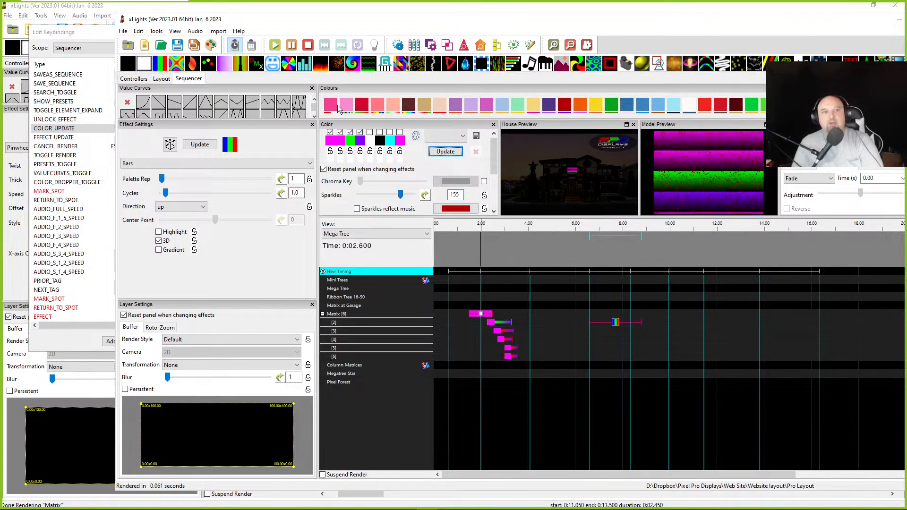
pyautogui.moveTo(380, 151); pyautogui.dragTo(457, 215)
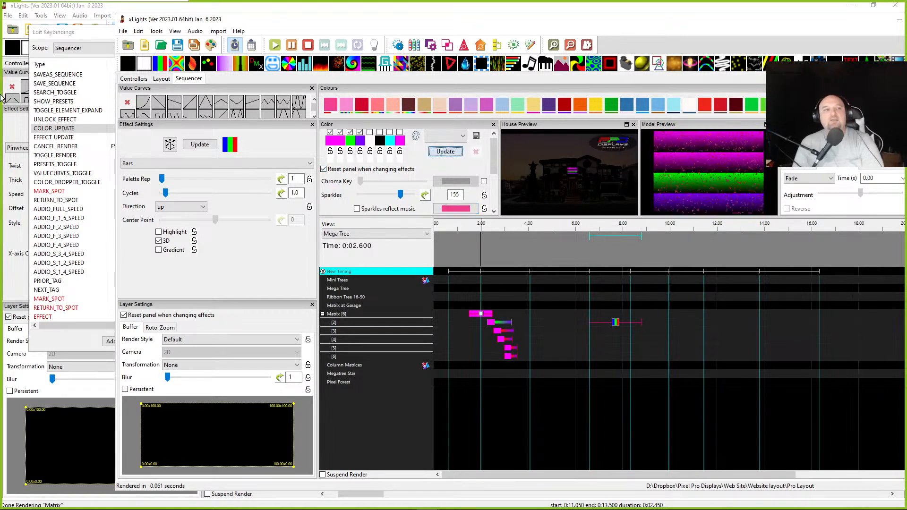
# Check the COLOR_UPDATE keybinding entry, return to the second xLights window, and update the Bars effect's sparkle colour to blue
pyautogui.click(53, 132)
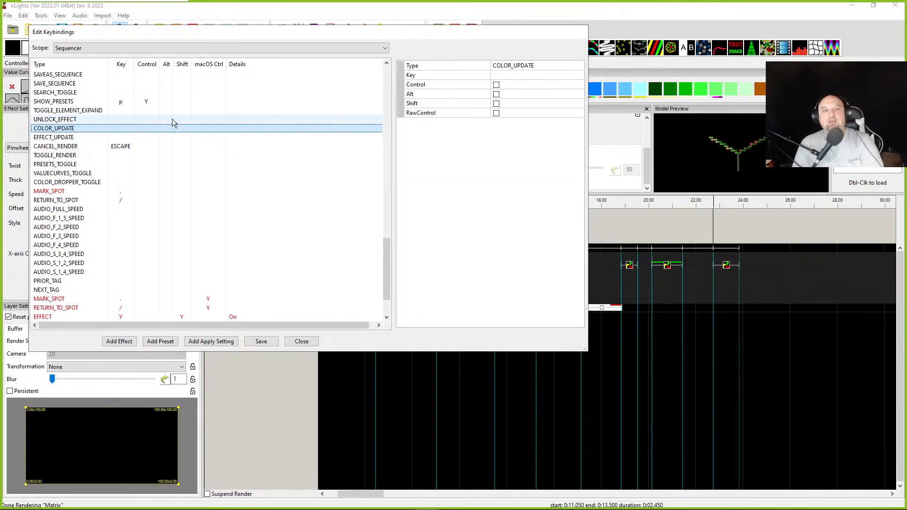
pyautogui.hotkey('alt', 'Tab')
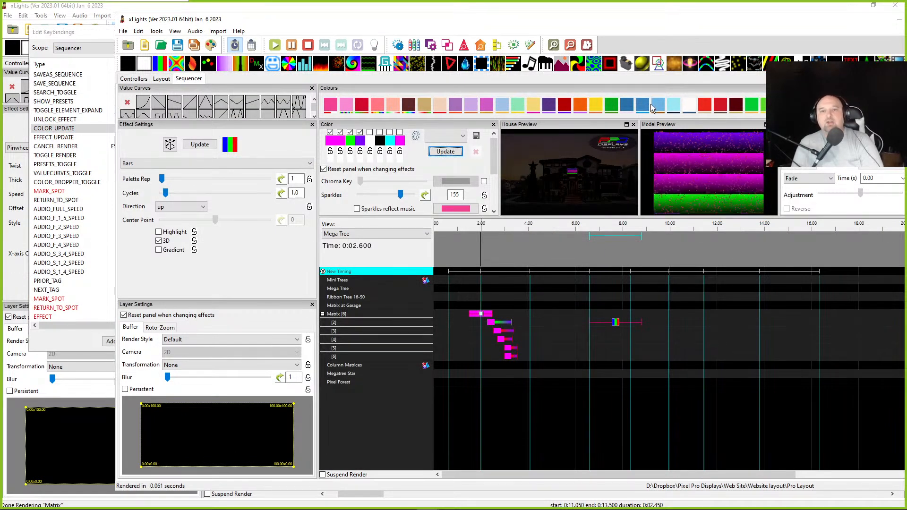
pyautogui.moveTo(626, 136); pyautogui.dragTo(431, 215)
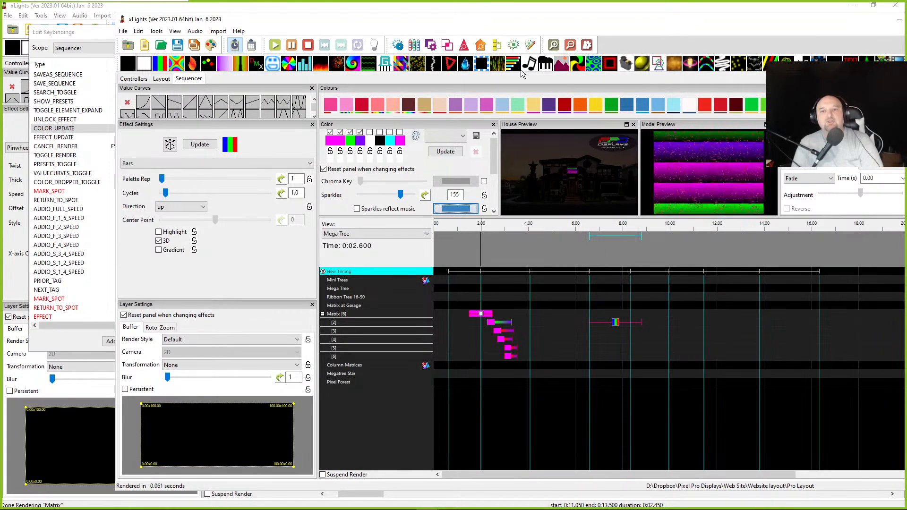
pyautogui.click(448, 152)
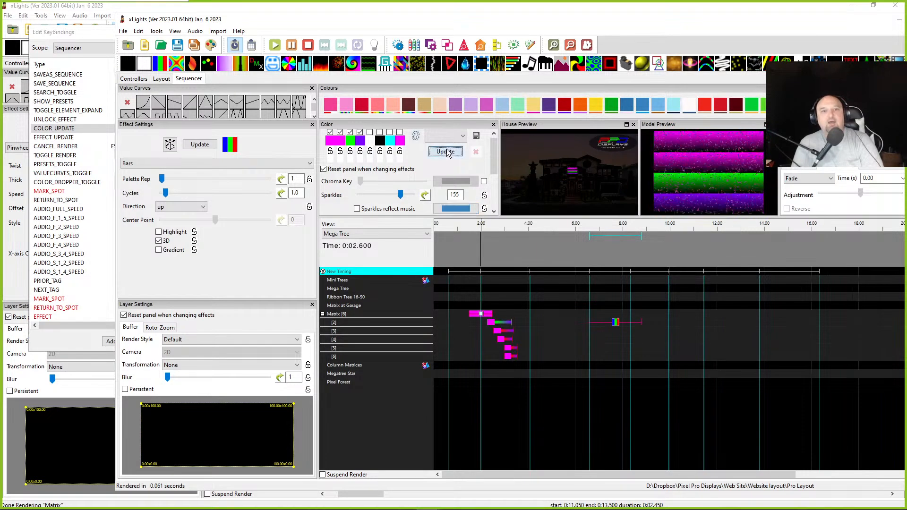
# Move the second xLights window away, examine the EFFECT_UPDATE entry, and move the Edit Keybindings dialog clear of Effect Settings
pyautogui.moveTo(539, 25); pyautogui.dragTo(906, 25)
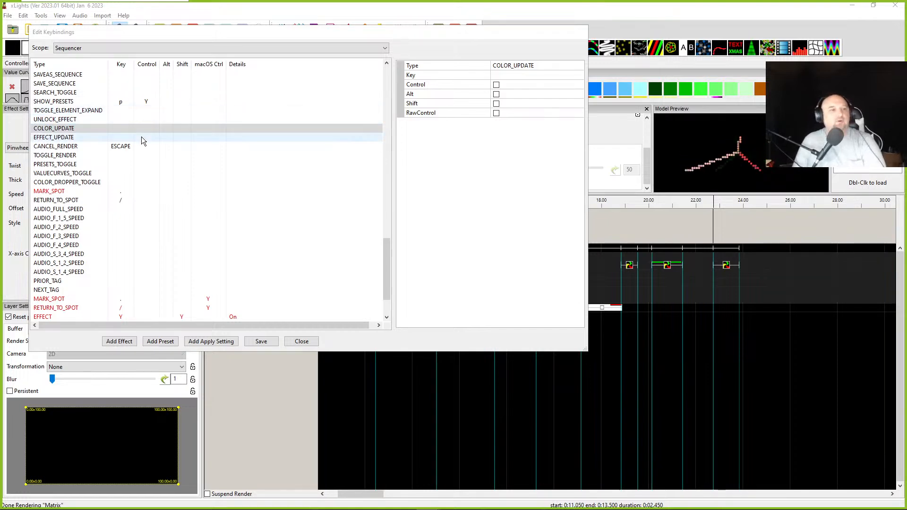
pyautogui.click(61, 139)
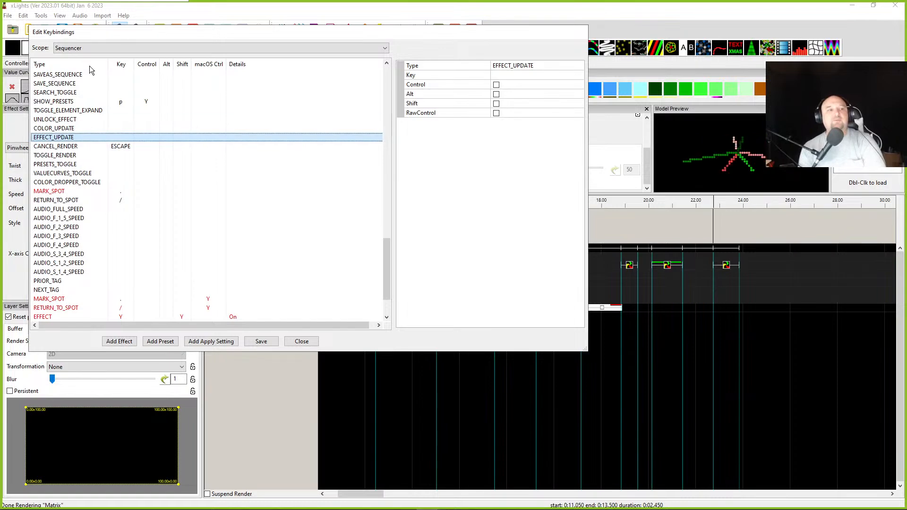
pyautogui.moveTo(87, 32); pyautogui.dragTo(301, 39)
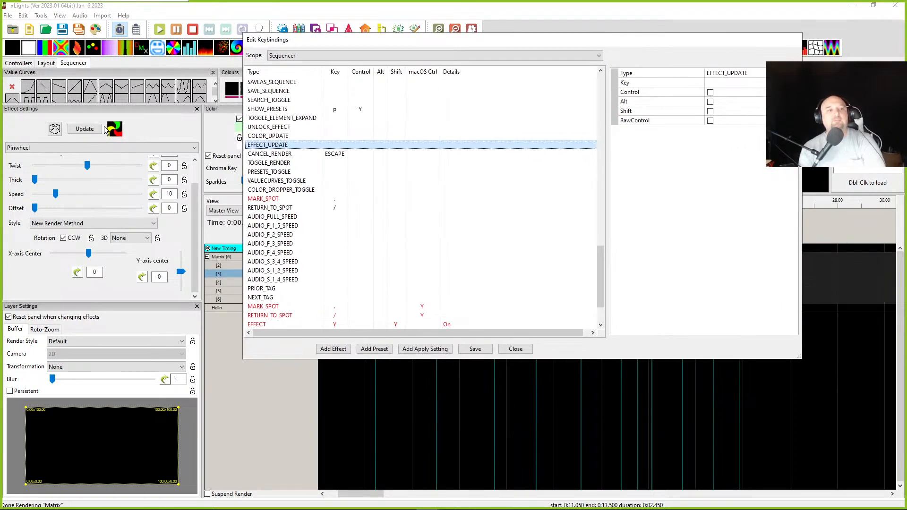
# Bring the second xLights window back, stop playback, and update the Bars effect on Matrix layer [2] with Cycles at 5.4
pyautogui.moveTo(0, 61); pyautogui.dragTo(365, 34)
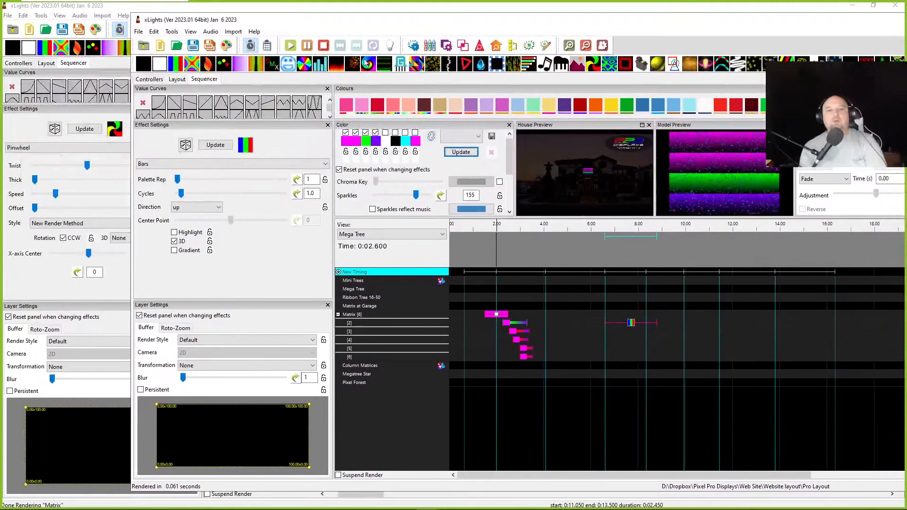
pyautogui.click(652, 332)
pyautogui.click(649, 324)
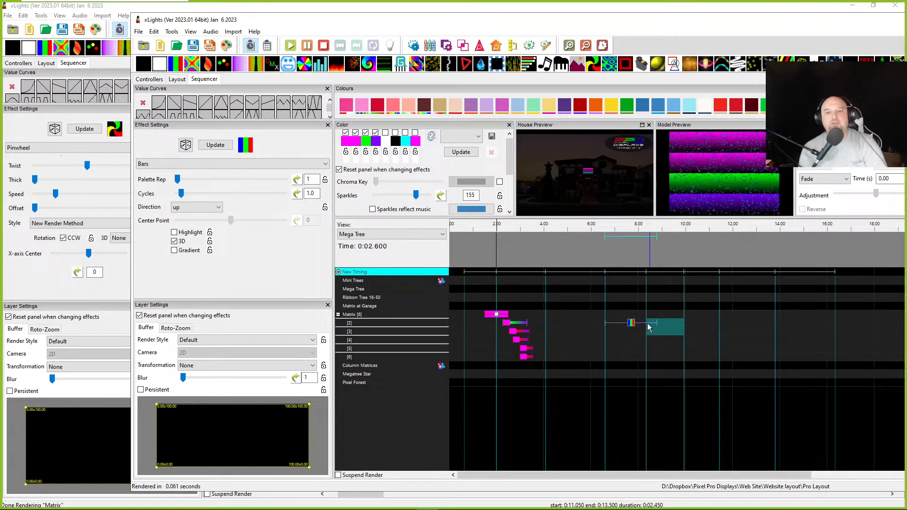
pyautogui.moveTo(650, 331); pyautogui.dragTo(648, 324)
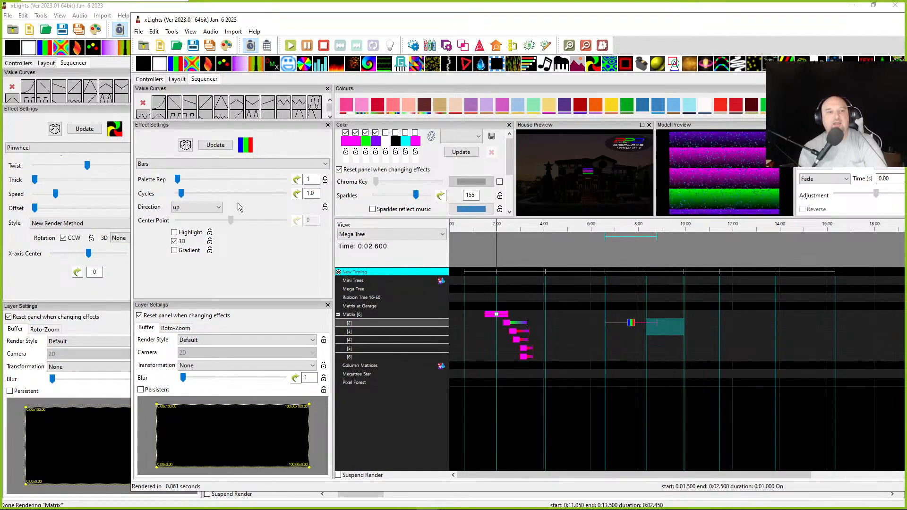
pyautogui.click(321, 47)
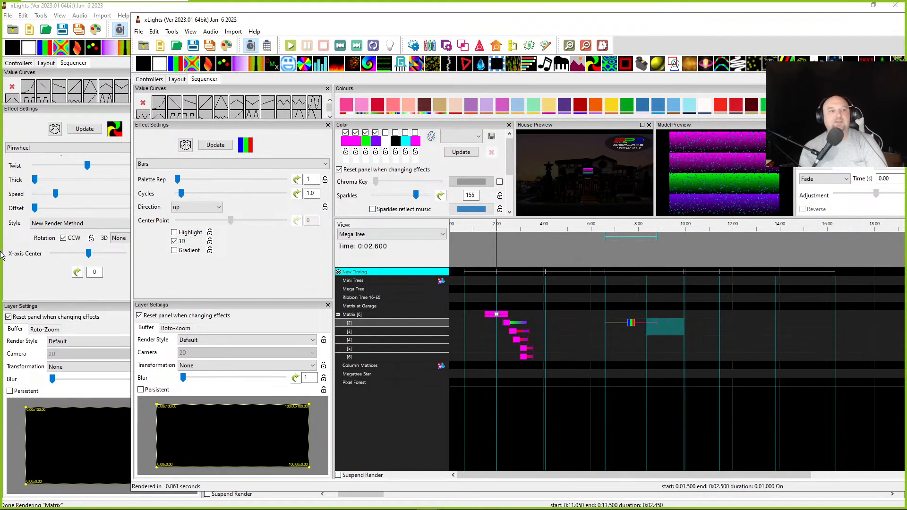
pyautogui.moveTo(183, 195); pyautogui.dragTo(194, 196)
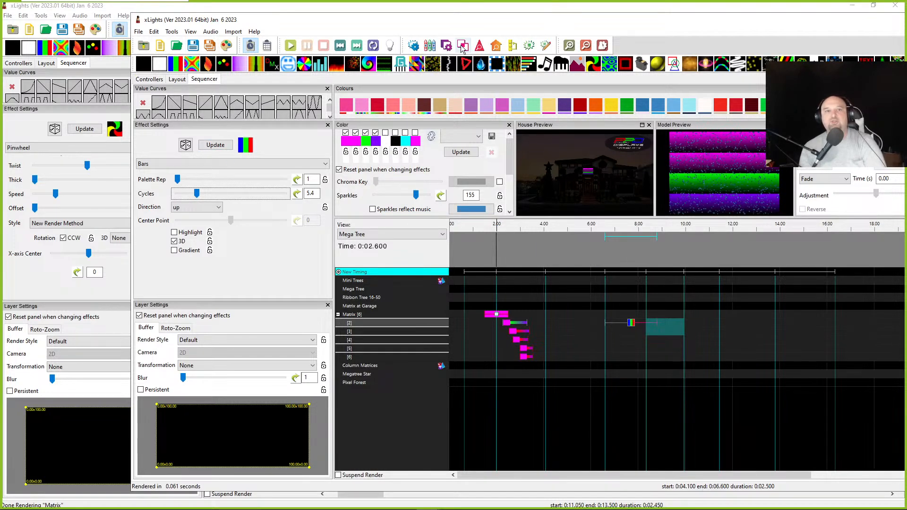
pyautogui.click(215, 145)
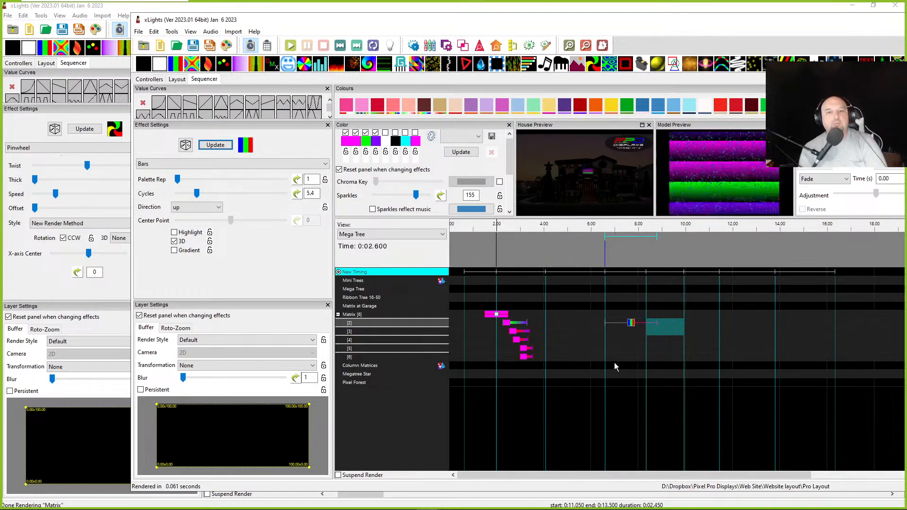
pyautogui.click(632, 323)
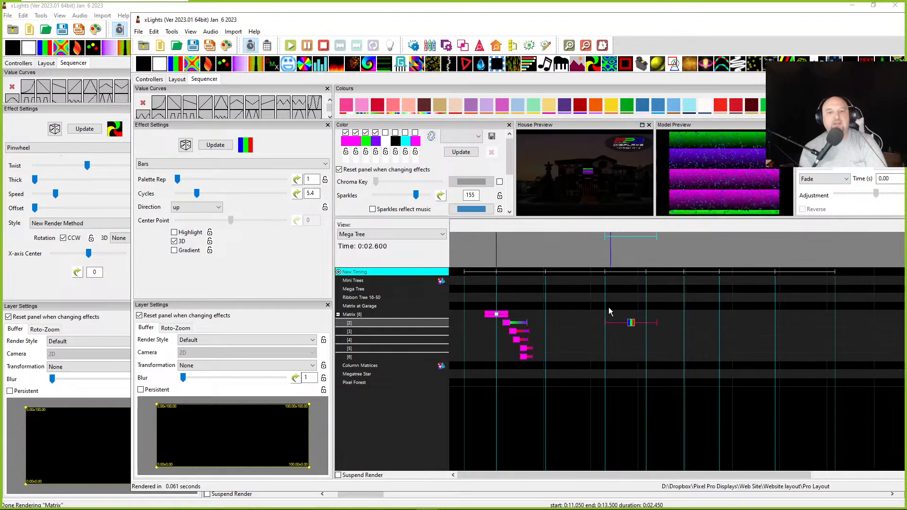
# Set the Bars effect's Cycles to 2.8 and bring the second xLights window back into view
pyautogui.moveTo(177, 179); pyautogui.dragTo(230, 180)
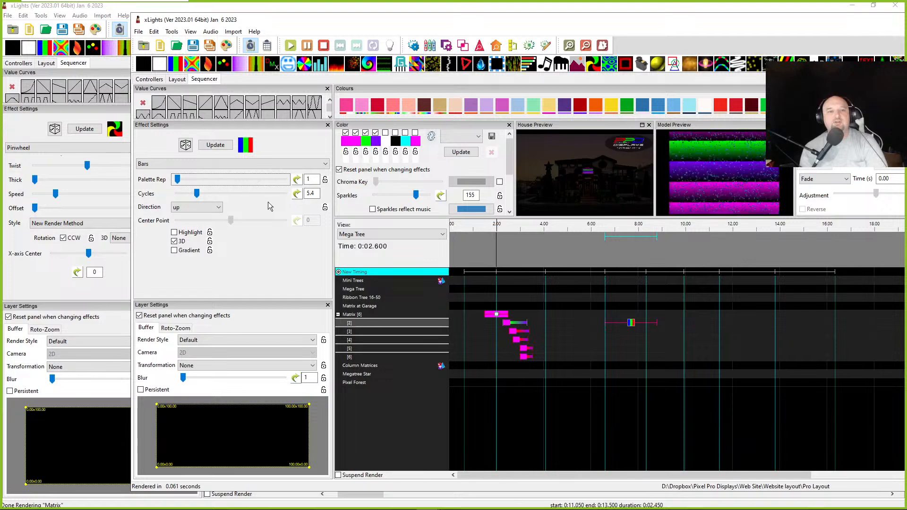
pyautogui.click(196, 194)
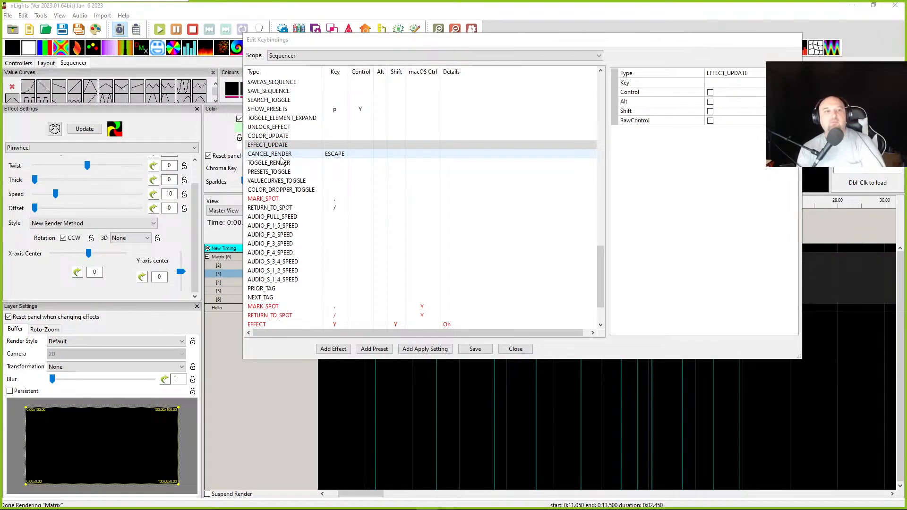
pyautogui.moveTo(906, 50); pyautogui.dragTo(458, 24)
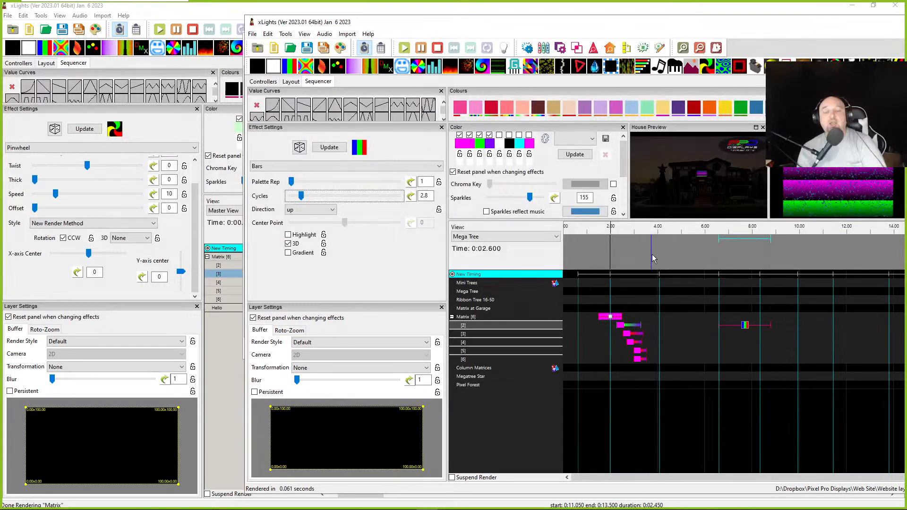
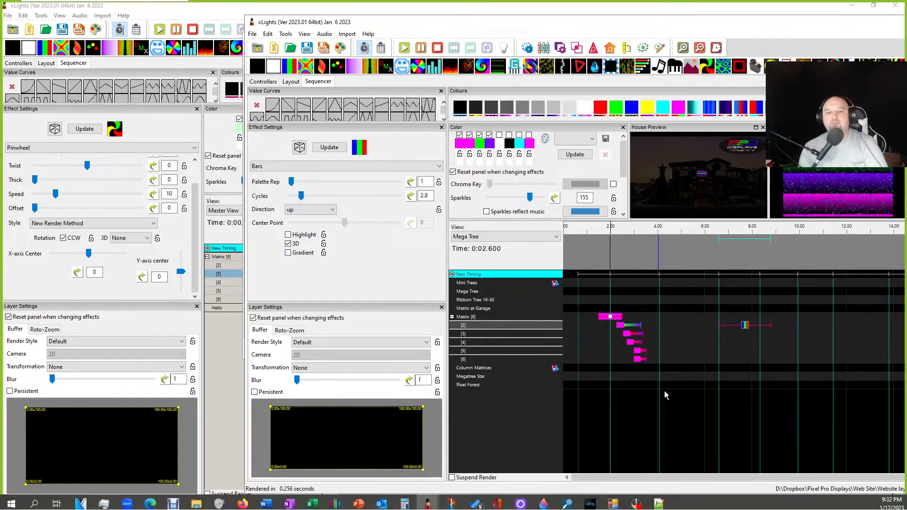
# Check the TOGGLE_RENDER keybinding entry, look over the second xLights window, and move that window away again
pyautogui.moveTo(462, 27); pyautogui.dragTo(906, 24)
pyautogui.click(269, 163)
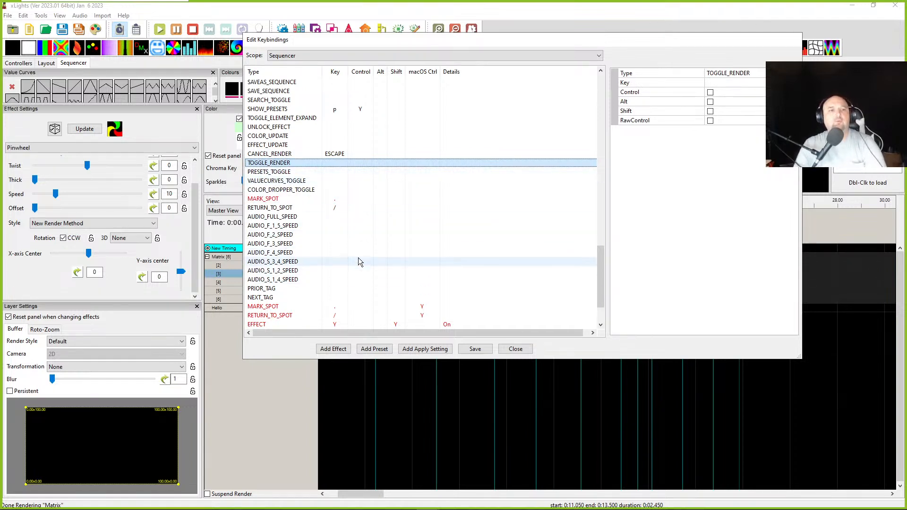
pyautogui.moveTo(0, 30); pyautogui.dragTo(430, 20)
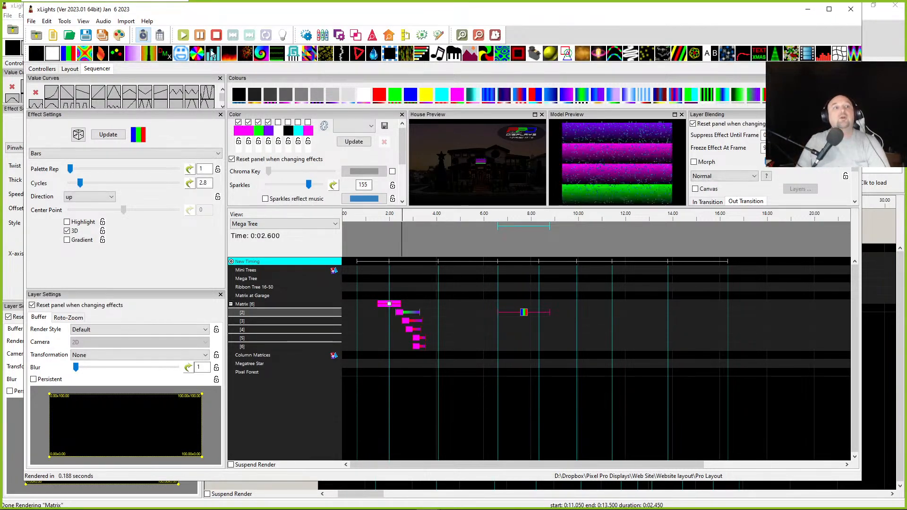
pyautogui.moveTo(161, 9); pyautogui.dragTo(906, 14)
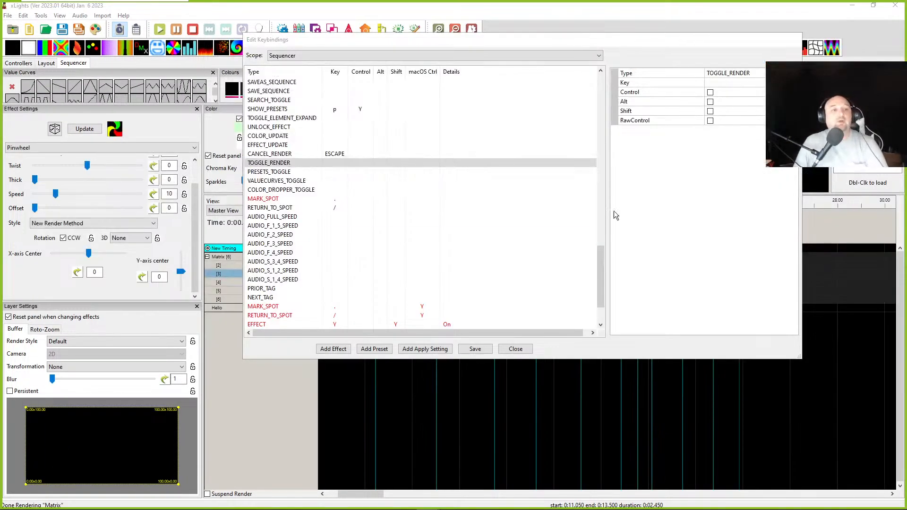
# Examine the PRESETS_TOGGLE, VALUECURVES_TOGGLE and COLOR_DROPPER_TOGGLE entries in the Sequencer keybindings
pyautogui.click(270, 173)
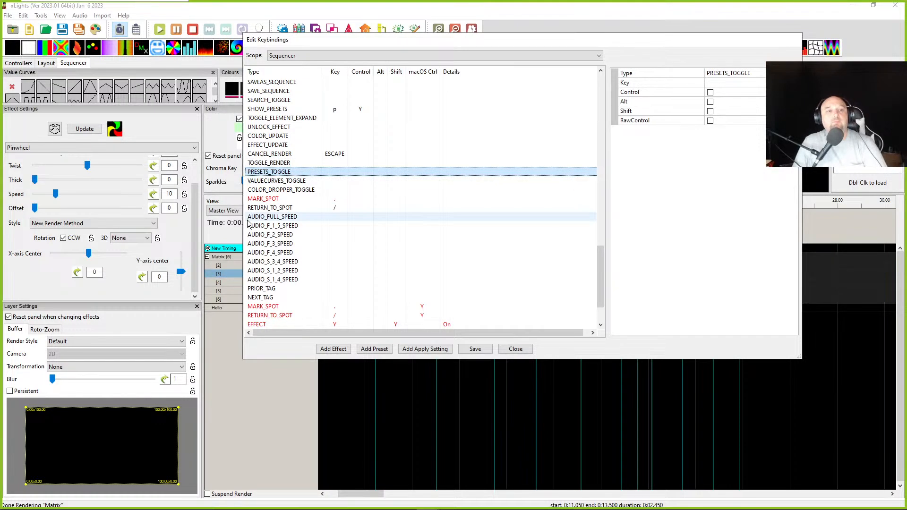
pyautogui.click(269, 183)
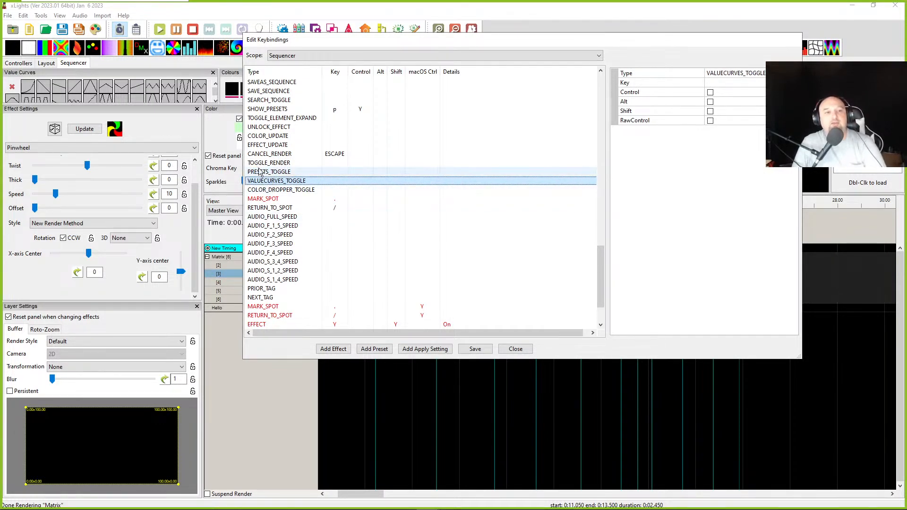
pyautogui.click(258, 173)
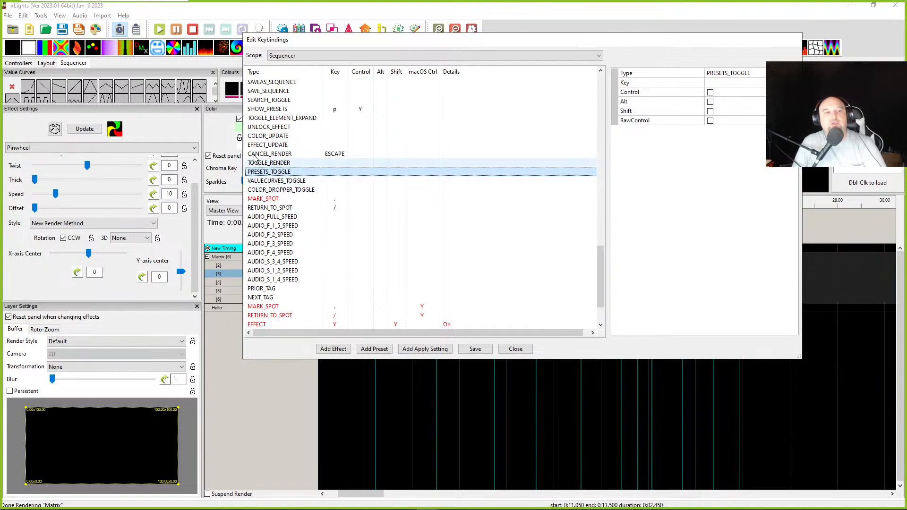
pyautogui.click(270, 182)
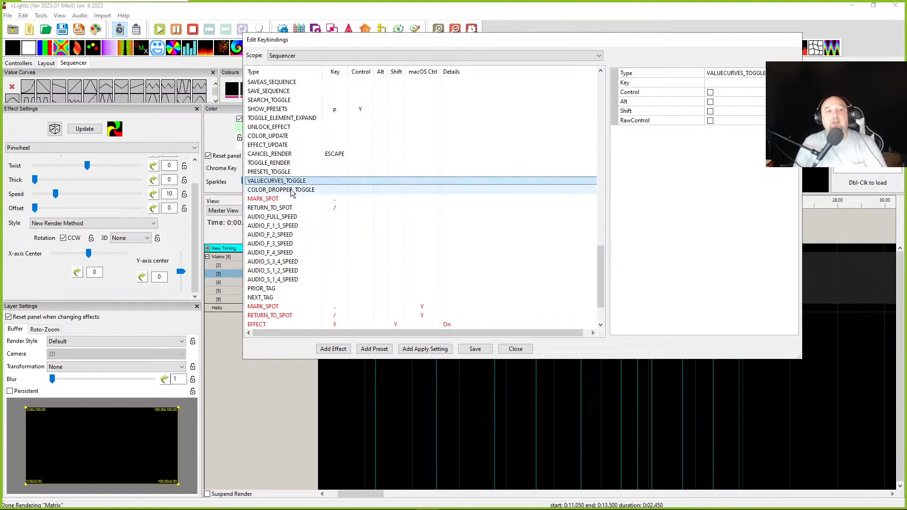
pyautogui.click(302, 191)
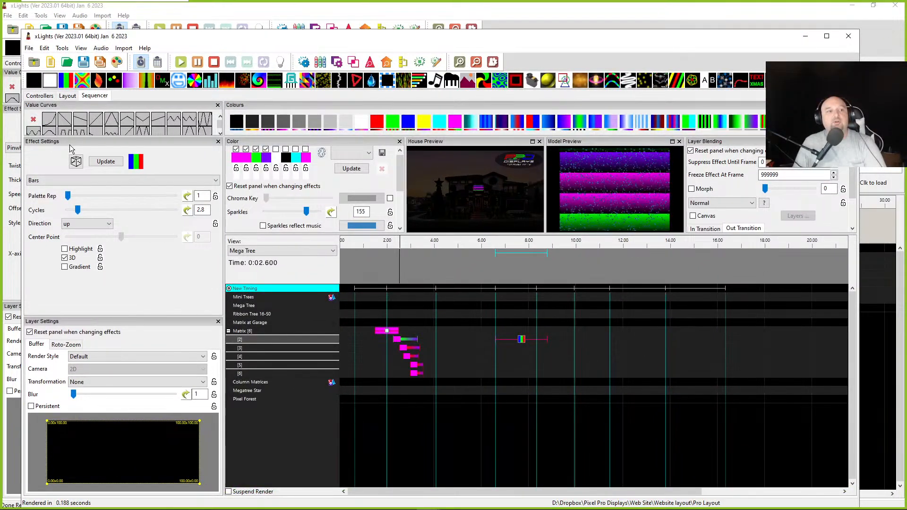
# Undock the Value Curves and Colours panels in the second xLights window and float them side by side over the sequencer grid
pyautogui.press('F7')
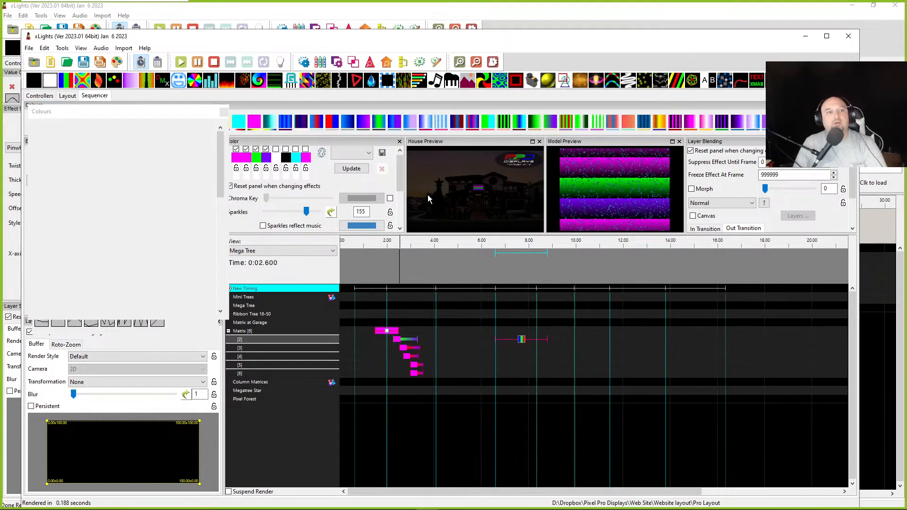
pyautogui.moveTo(393, 138); pyautogui.dragTo(412, 236)
pyautogui.moveTo(120, 156); pyautogui.dragTo(385, 261)
pyautogui.moveTo(691, 297); pyautogui.dragTo(694, 277)
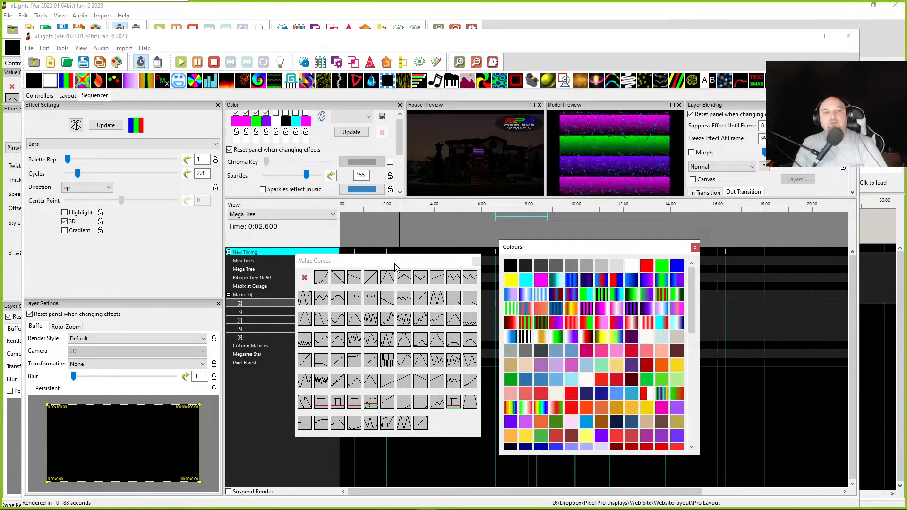
pyautogui.moveTo(396, 268)
pyautogui.mouseDown()
pyautogui.moveTo(100, 172)
pyautogui.moveTo(118, 119)
pyautogui.moveTo(124, 109)
pyautogui.moveTo(442, 275)
pyautogui.moveTo(395, 275)
pyautogui.mouseUp()
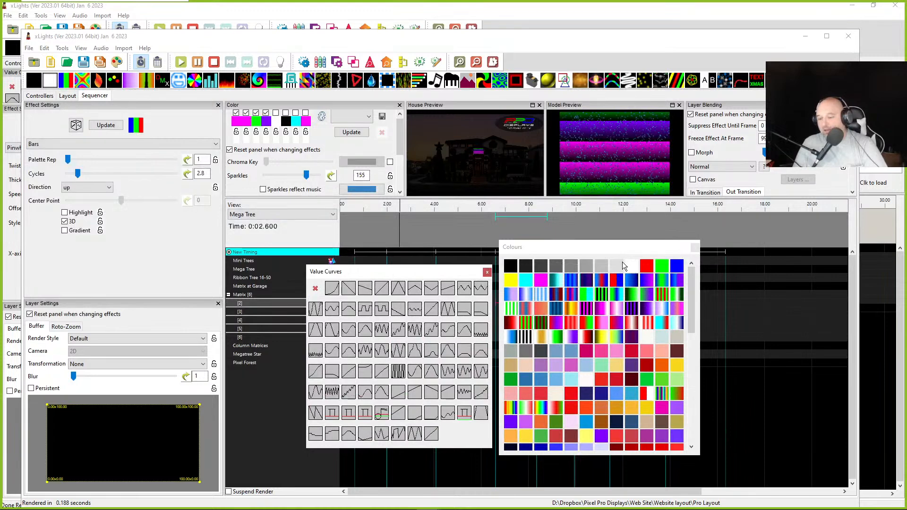
pyautogui.press('F7')
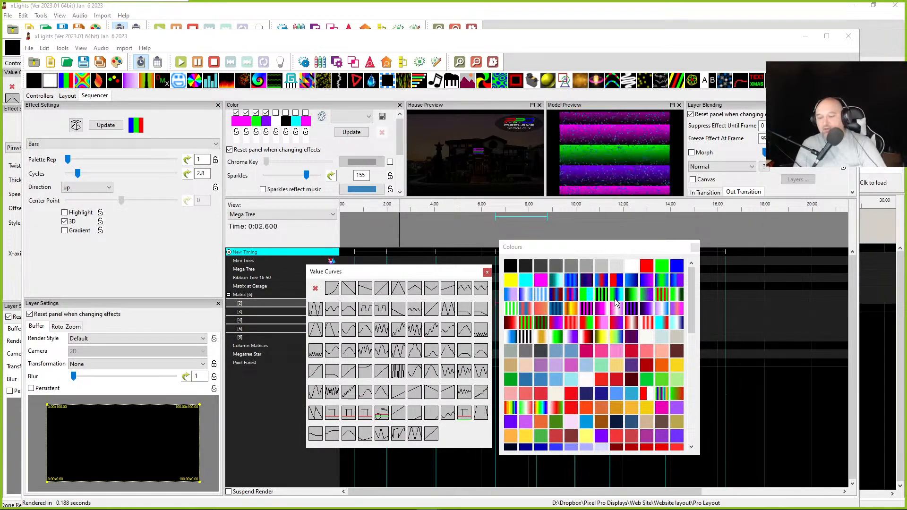
pyautogui.moveTo(340, 36); pyautogui.dragTo(372, 16)
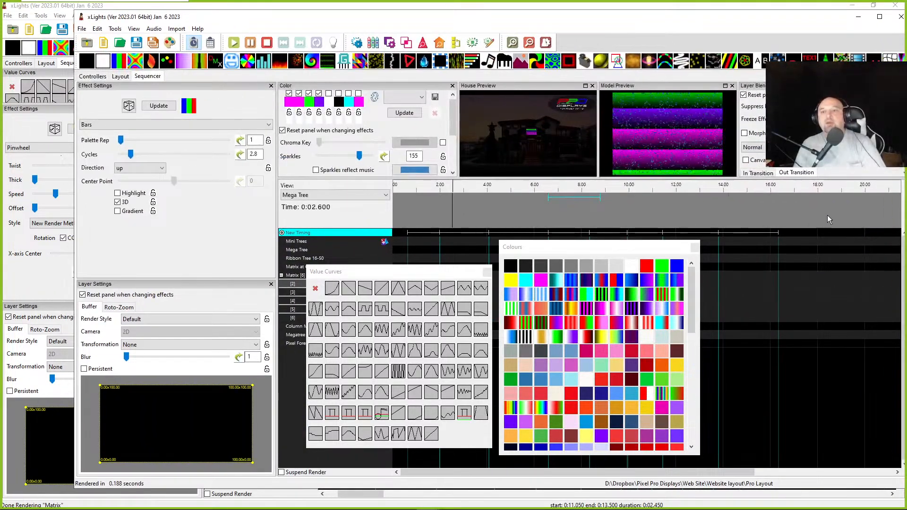
# Show the Perspectives panel in the second xLights window and load the saved perspective listed just above Clyde 2
pyautogui.click(133, 29)
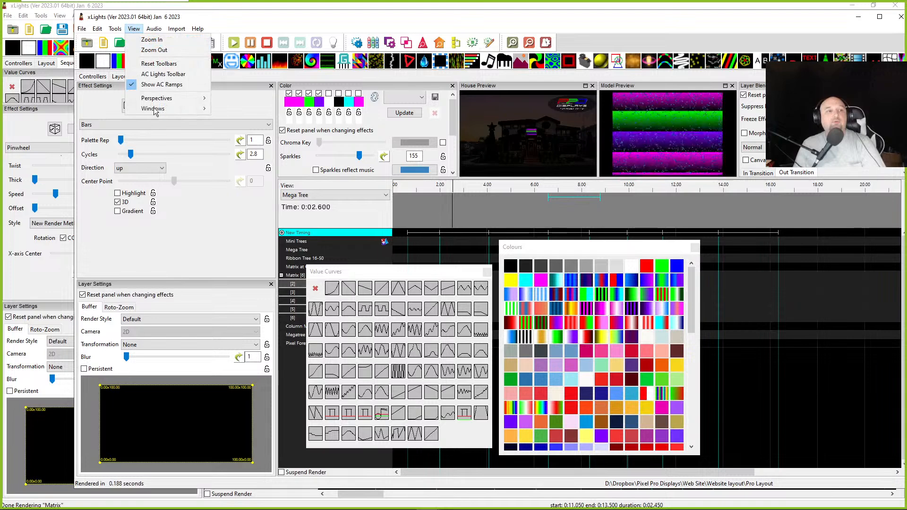
pyautogui.moveTo(160, 109)
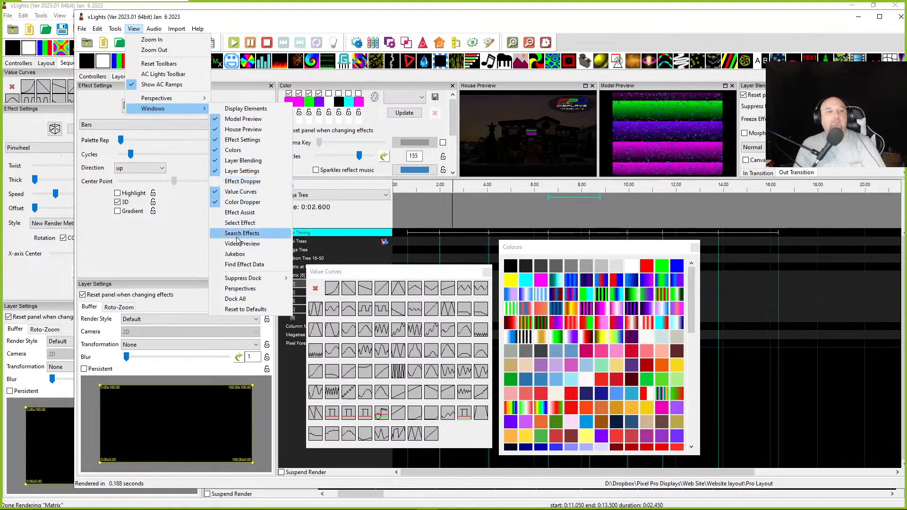
pyautogui.click(242, 291)
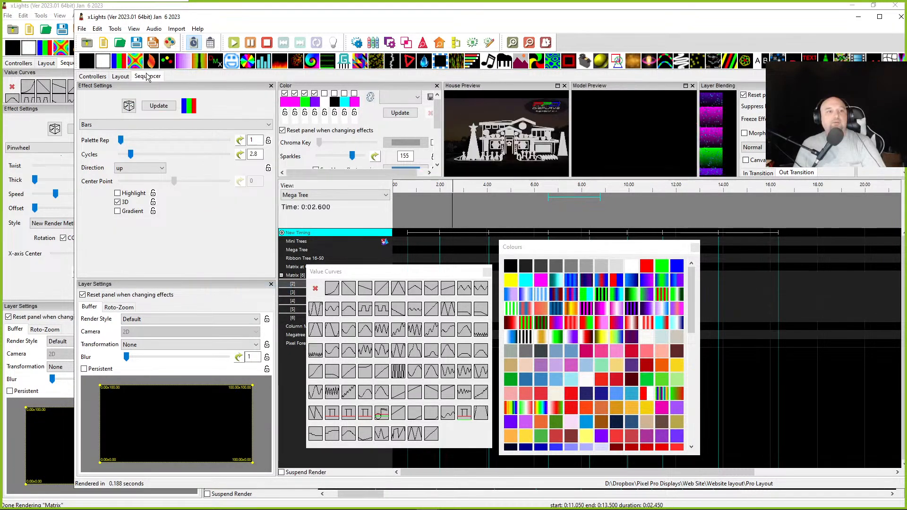
pyautogui.moveTo(780, 16); pyautogui.dragTo(676, 18)
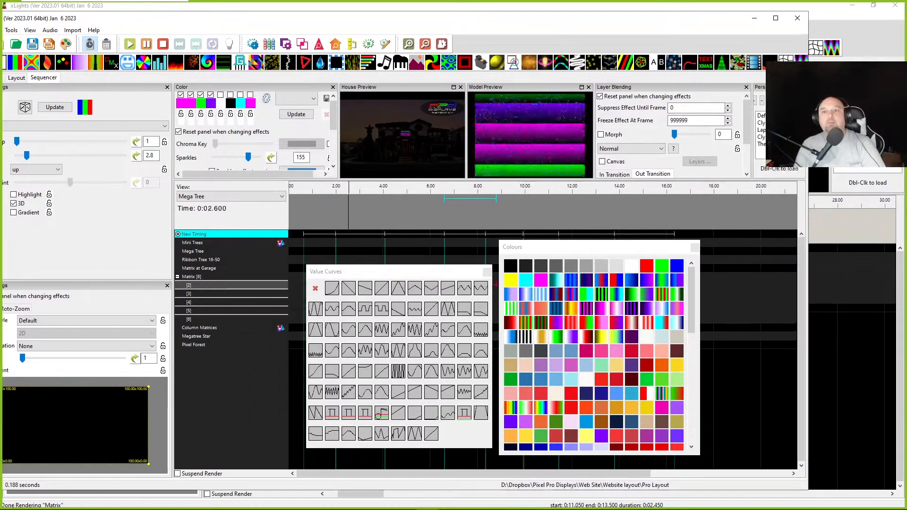
pyautogui.doubleClick(763, 130)
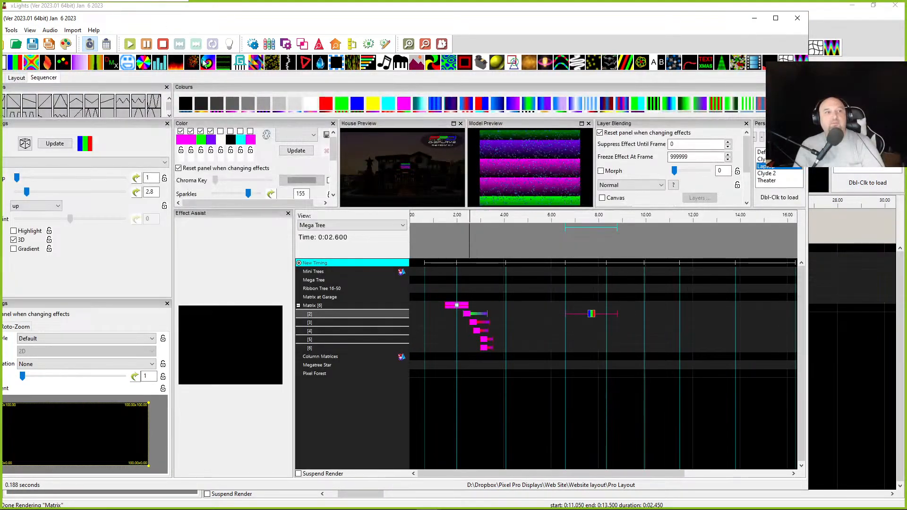
pyautogui.moveTo(141, 20); pyautogui.dragTo(181, 11)
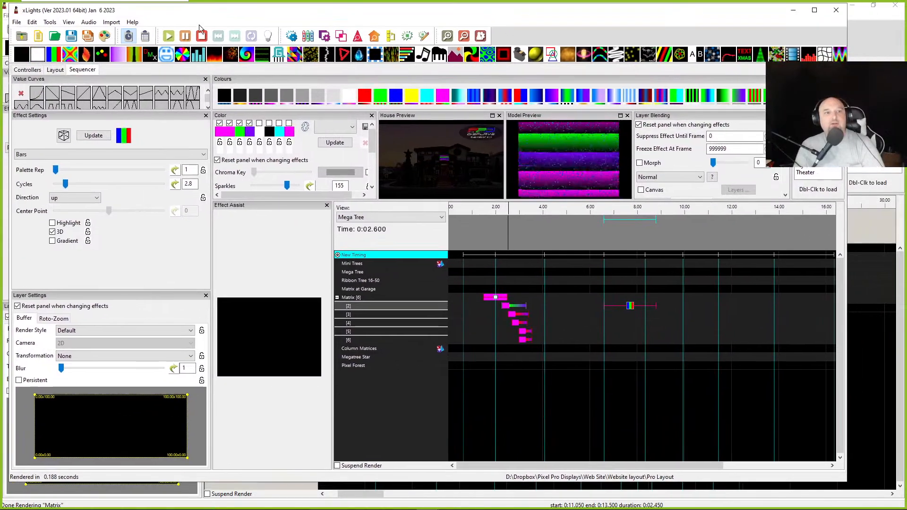
# Return to the Edit Keybindings dialog and examine the MARK_SPOT and RETURN_TO_SPOT entries
pyautogui.scroll(-4, 289, 98)
pyautogui.scroll(-4, 290, 99)
pyautogui.scroll(-5, 290, 98)
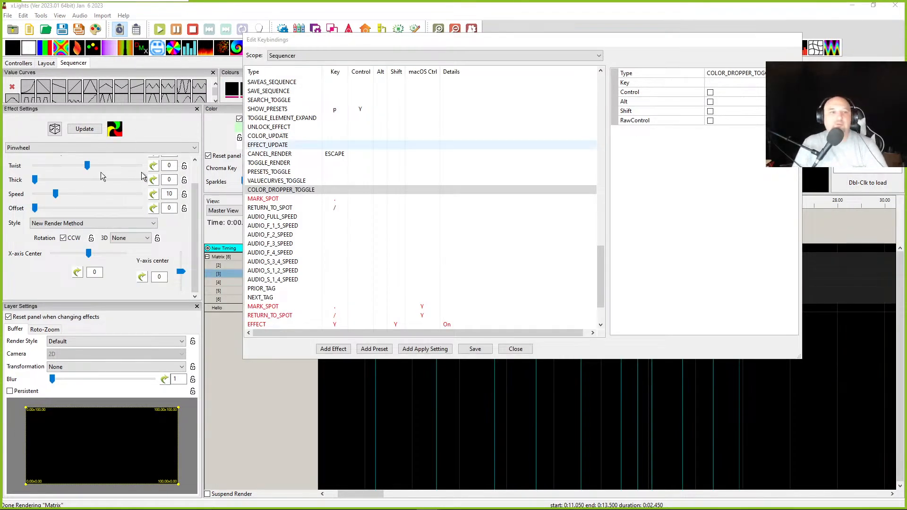
pyautogui.click(257, 199)
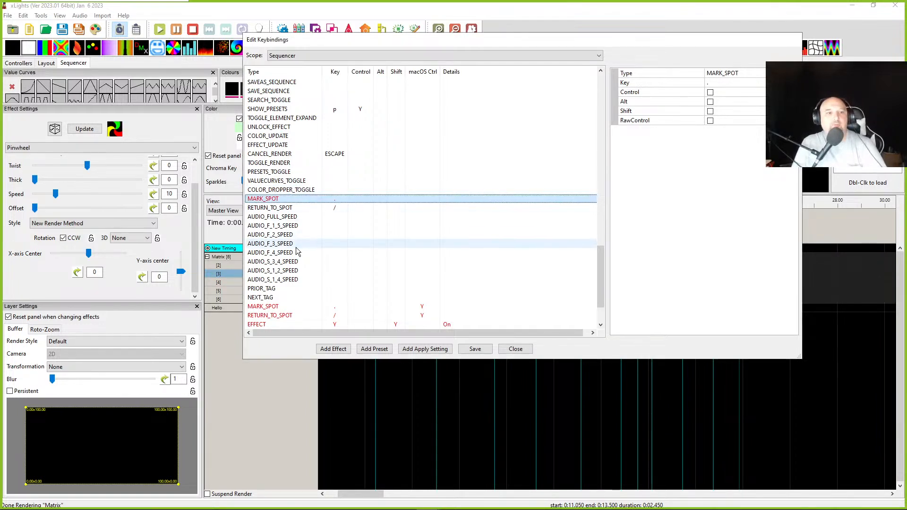
pyautogui.click(269, 209)
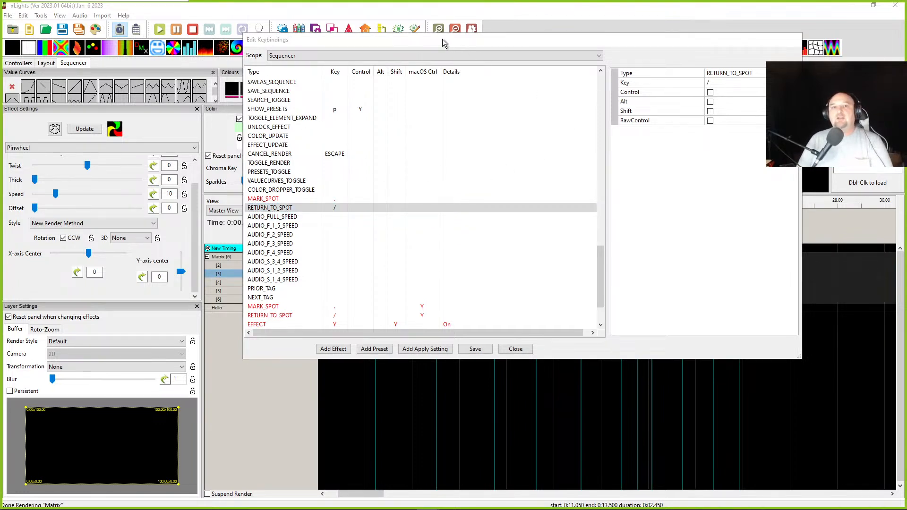
# Bring the second xLights window back, then unlock and delete all the effects on the Matrix layers
pyautogui.moveTo(906, 44); pyautogui.dragTo(457, 25)
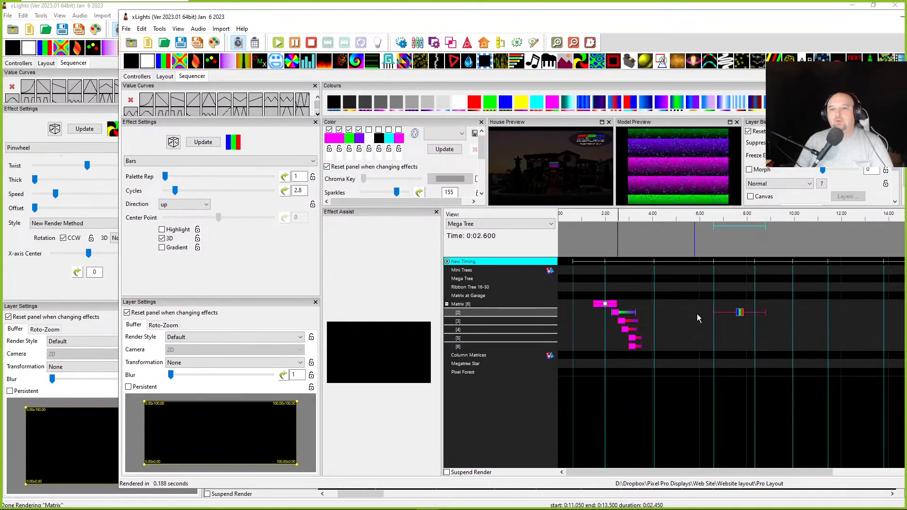
pyautogui.click(695, 321)
pyautogui.moveTo(592, 287); pyautogui.dragTo(782, 366)
pyautogui.press('Delete')
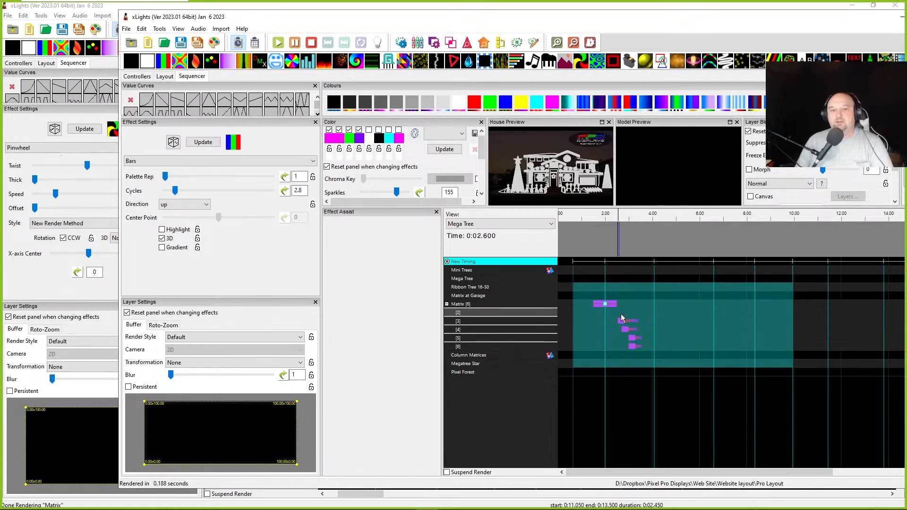
pyautogui.rightClick(609, 299)
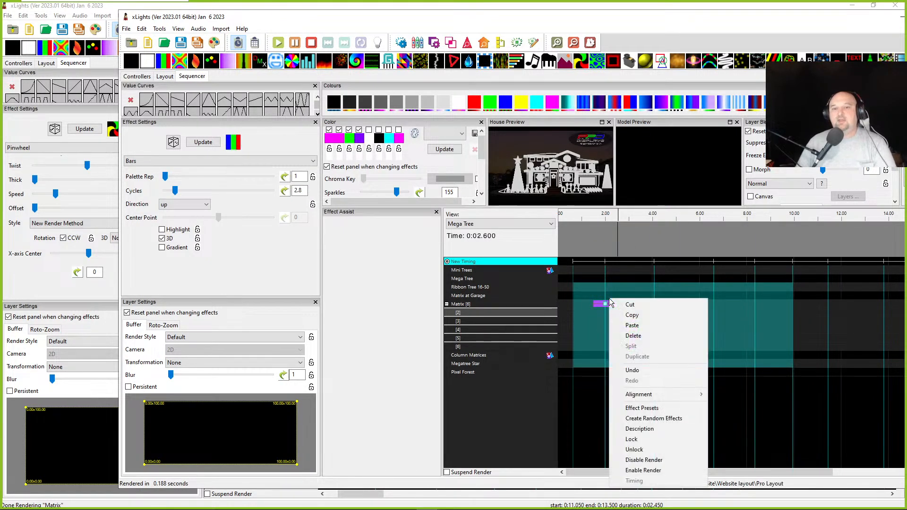
pyautogui.click(635, 450)
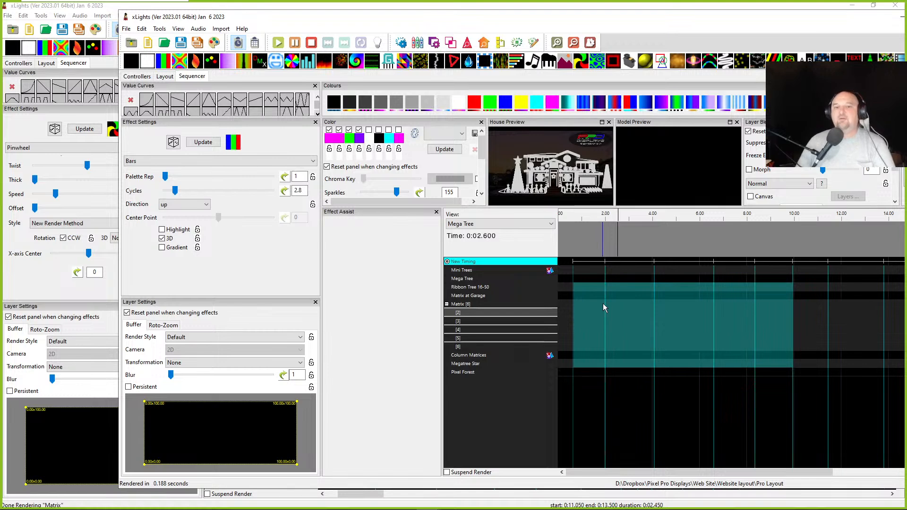
# Place tag 0 on the sequencer timeline at about 2 seconds
pyautogui.click(603, 305)
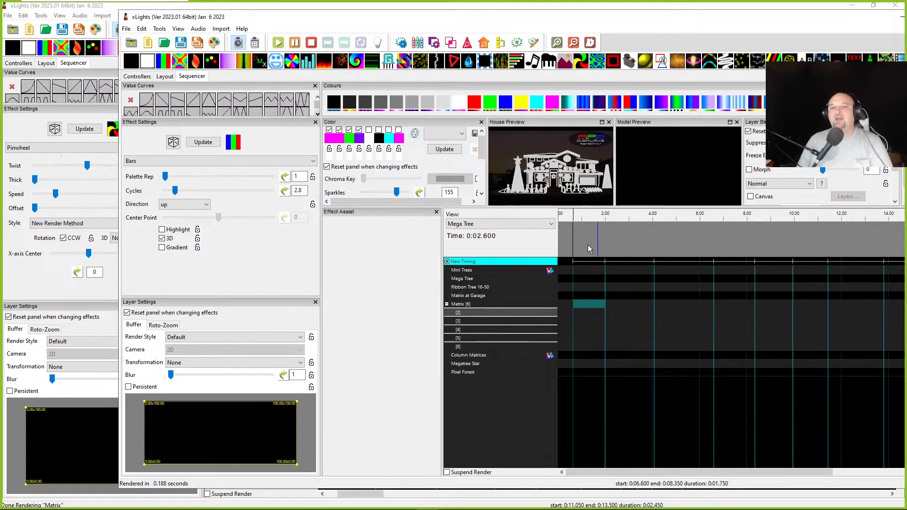
pyautogui.rightClick(575, 217)
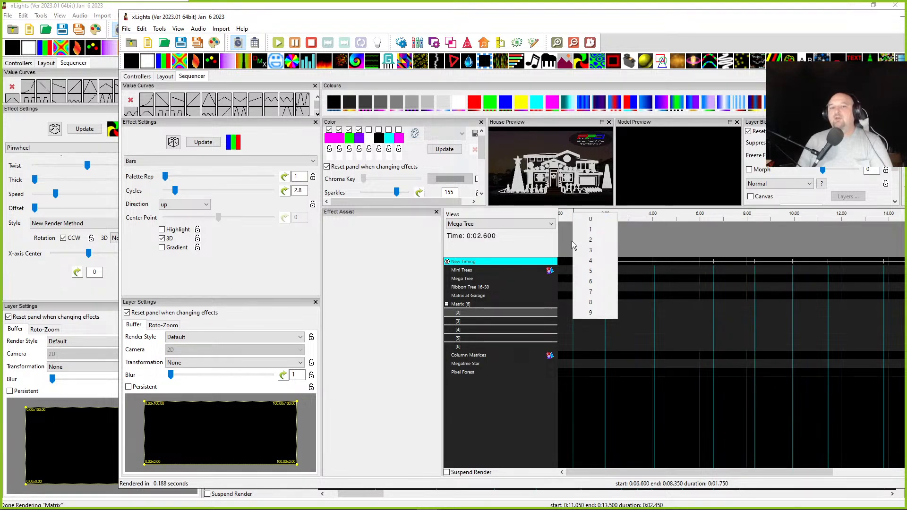
pyautogui.moveTo(632, 245); pyautogui.dragTo(629, 247)
pyautogui.rightClick(630, 247)
pyautogui.rightClick(606, 245)
pyautogui.click(572, 242)
pyautogui.click(655, 240)
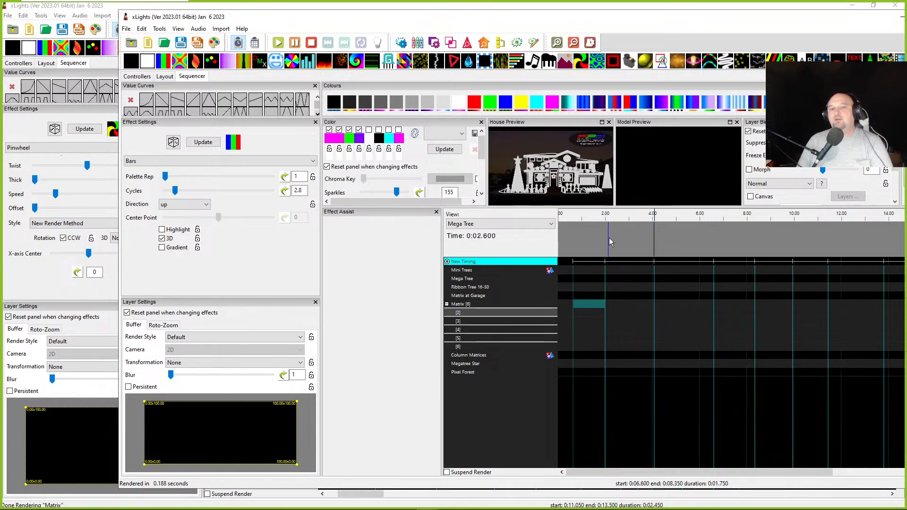
pyautogui.rightClick(595, 217)
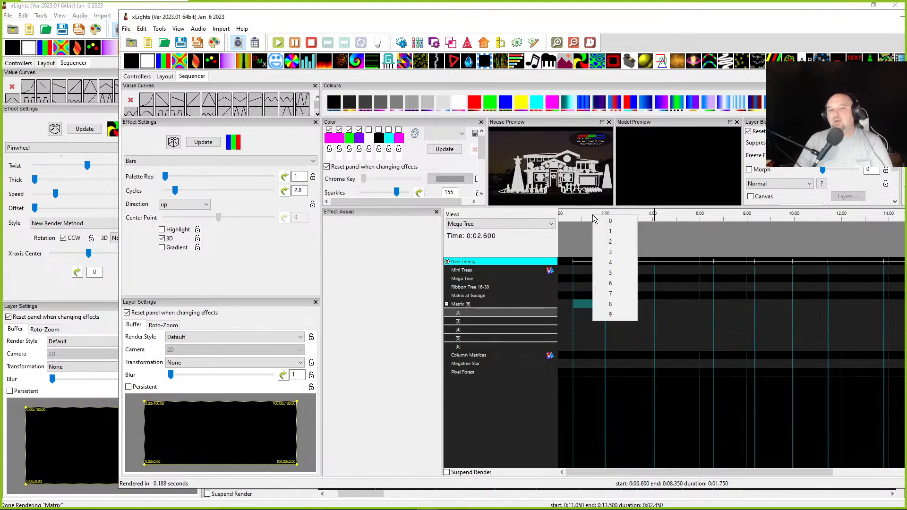
pyautogui.click(611, 222)
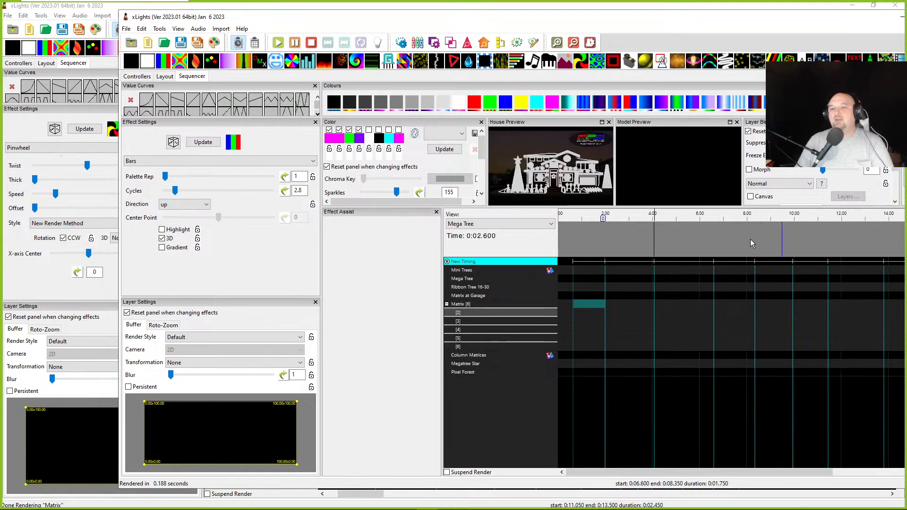
# Place tag 1 on the sequencer timeline at about 19 seconds
pyautogui.moveTo(625, 472); pyautogui.dragTo(747, 472)
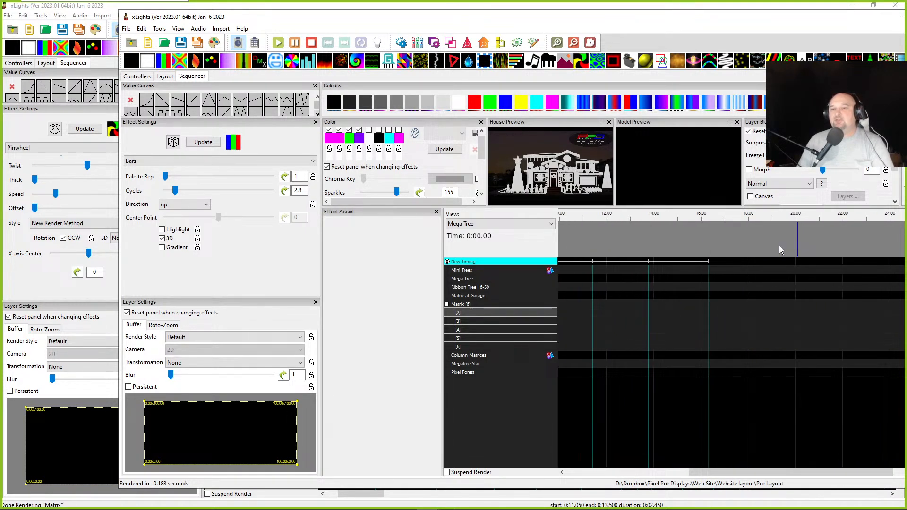
pyautogui.rightClick(771, 218)
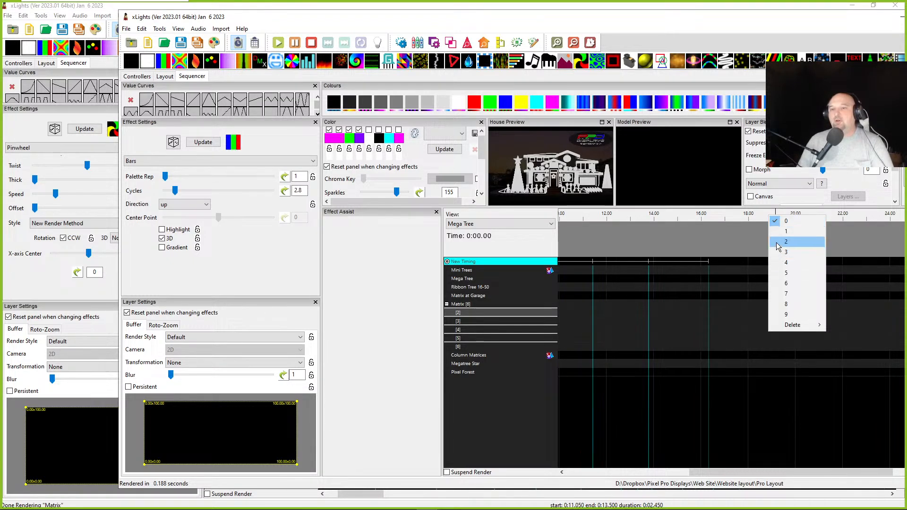
pyautogui.click(785, 232)
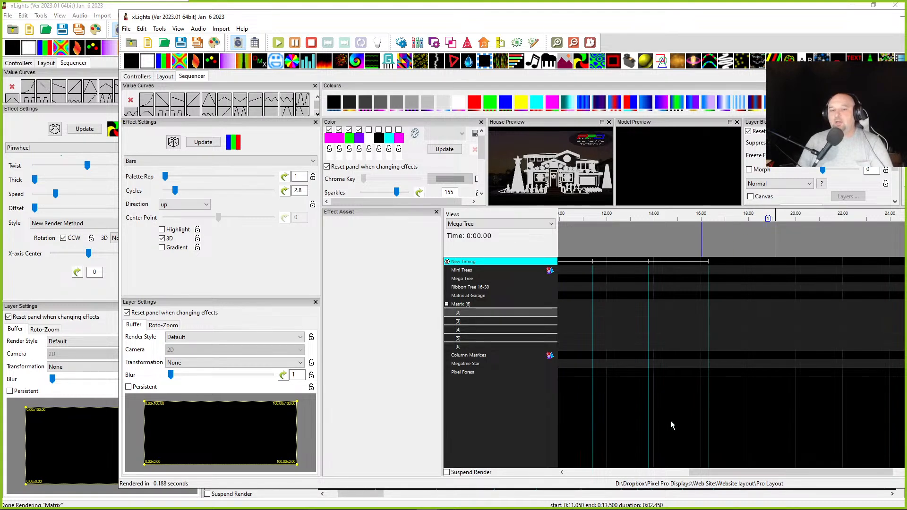
pyautogui.moveTo(722, 472); pyautogui.dragTo(599, 472)
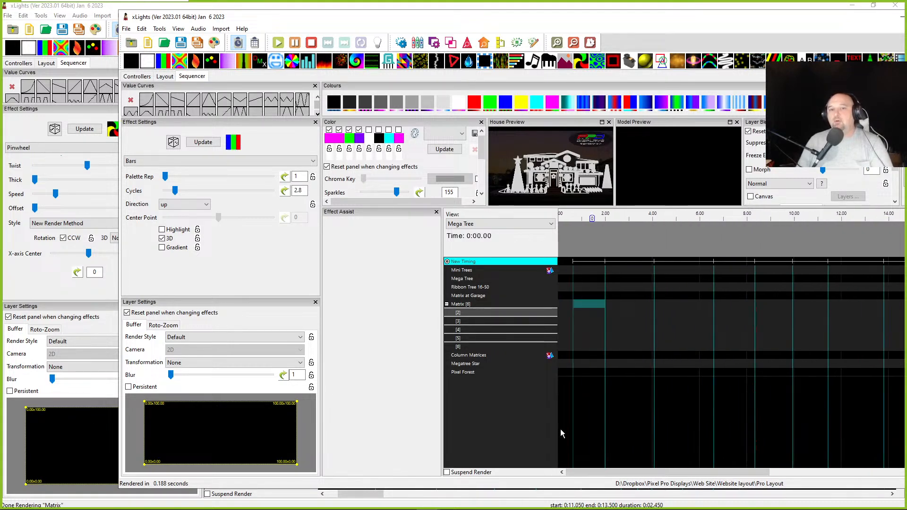
pyautogui.moveTo(608, 471); pyautogui.dragTo(723, 471)
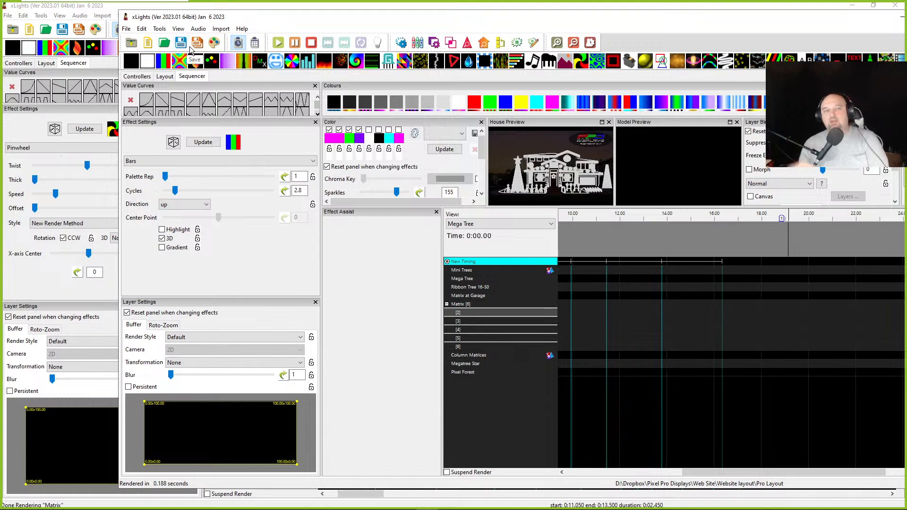
# Return to the Edit Keybindings dialog, reposition it over the sequencer, and open a new xLights window on top of it
pyautogui.click(87, 19)
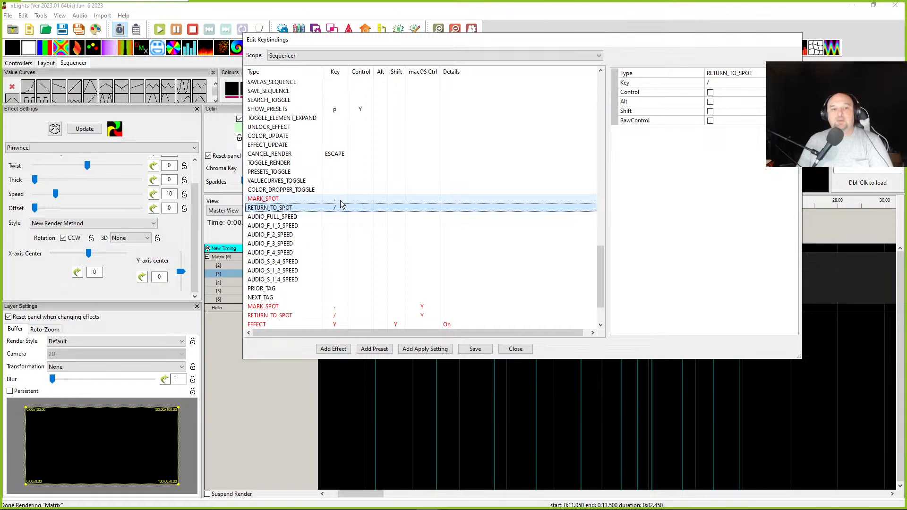
pyautogui.moveTo(494, 47); pyautogui.dragTo(180, 47)
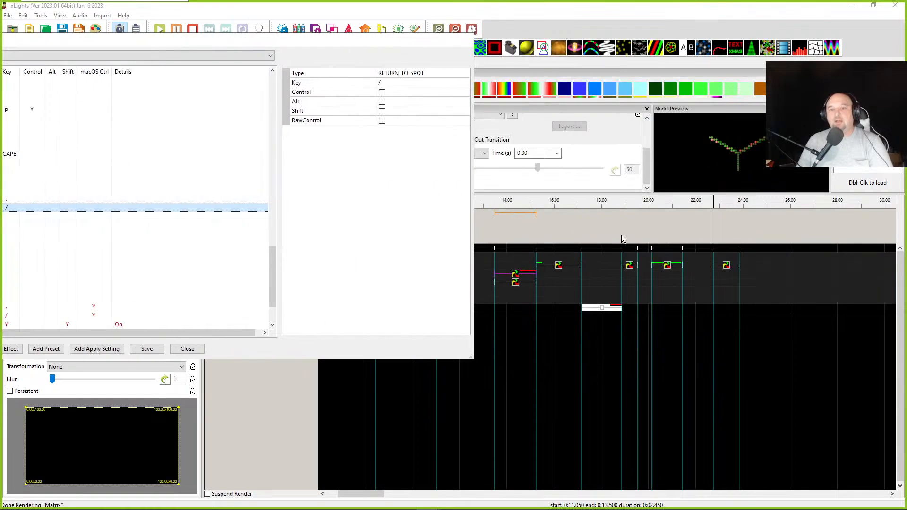
pyautogui.moveTo(412, 41); pyautogui.dragTo(561, 8)
pyautogui.rightClick(434, 500)
pyautogui.click(401, 455)
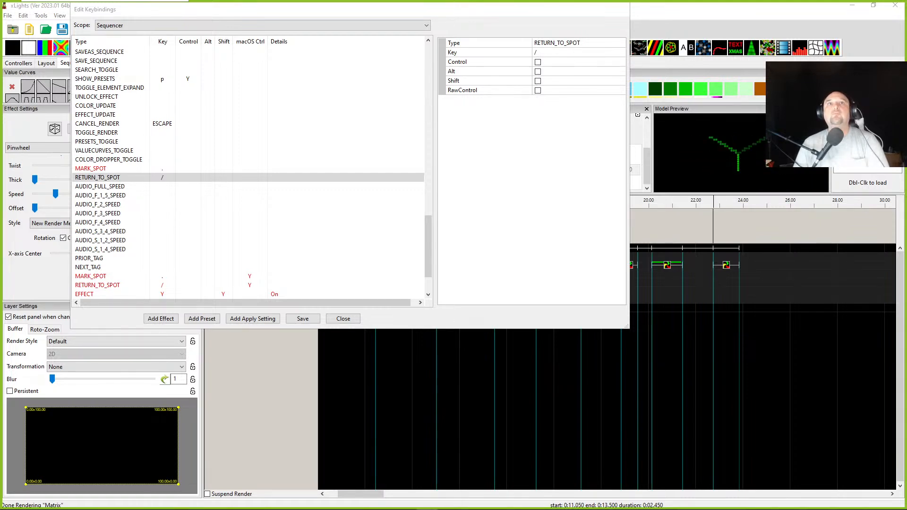
pyautogui.moveTo(648, 1); pyautogui.dragTo(700, 29)
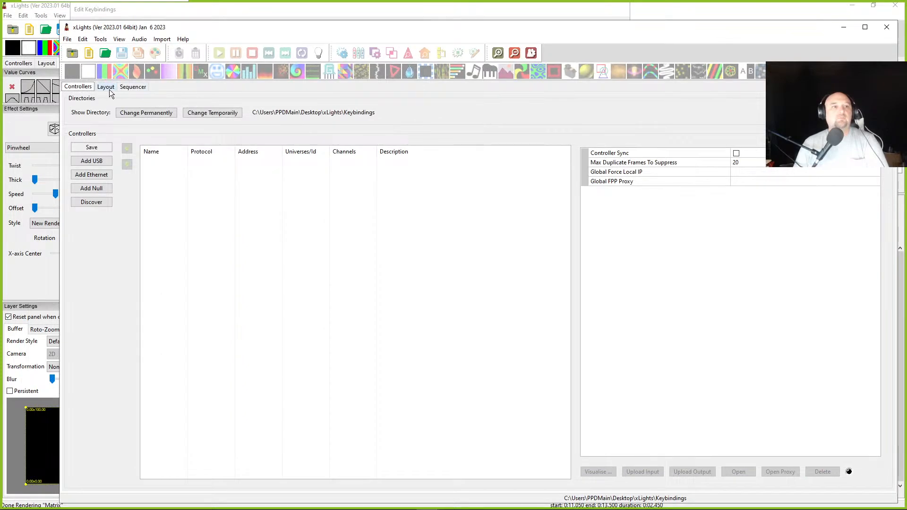
# Permanently change the new window's show directory to the Original Layout folder
pyautogui.click(106, 87)
pyautogui.click(86, 89)
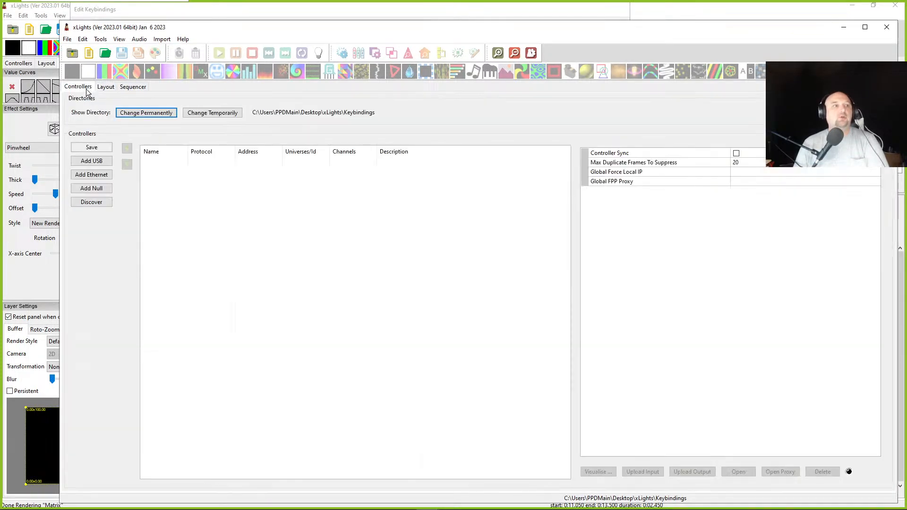
pyautogui.click(143, 114)
pyautogui.scroll(5, 116, 293)
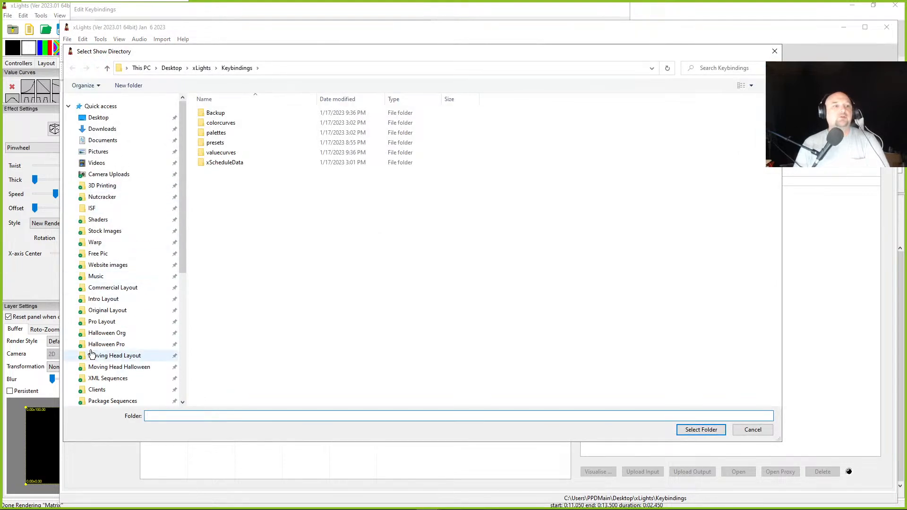
pyautogui.click(108, 310)
pyautogui.click(702, 430)
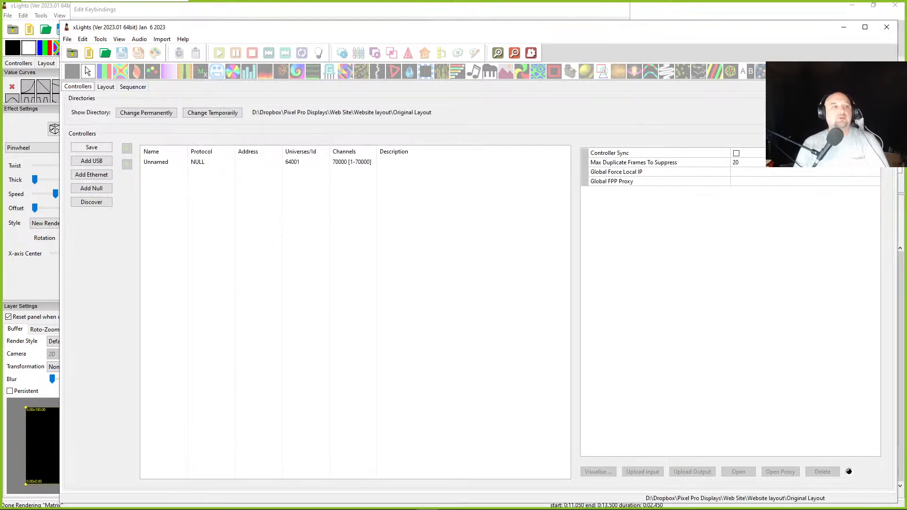
# Open the sequence file Rascal Flatts - I Won't Let Go_Original Layout
pyautogui.click(105, 52)
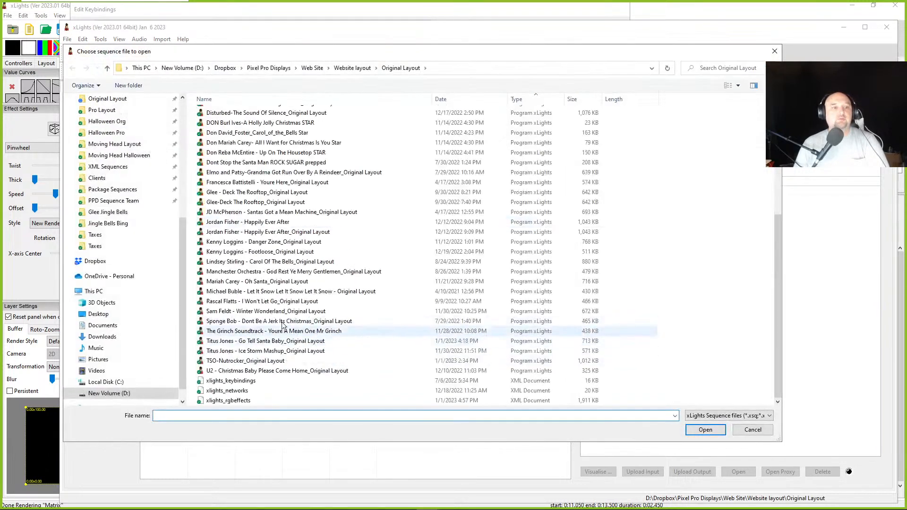
pyautogui.click(254, 303)
pyautogui.click(711, 432)
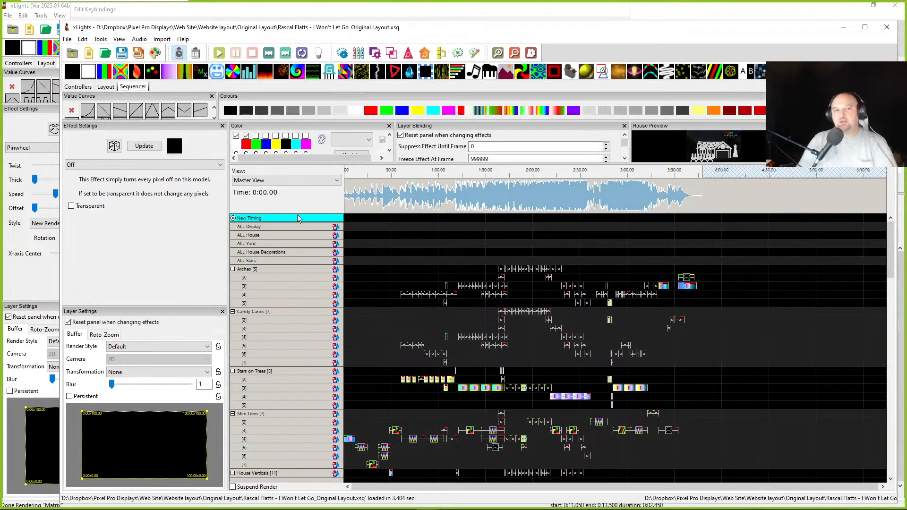
# Set the audio playback volume to Silent
pyautogui.scroll(3, 357, 190)
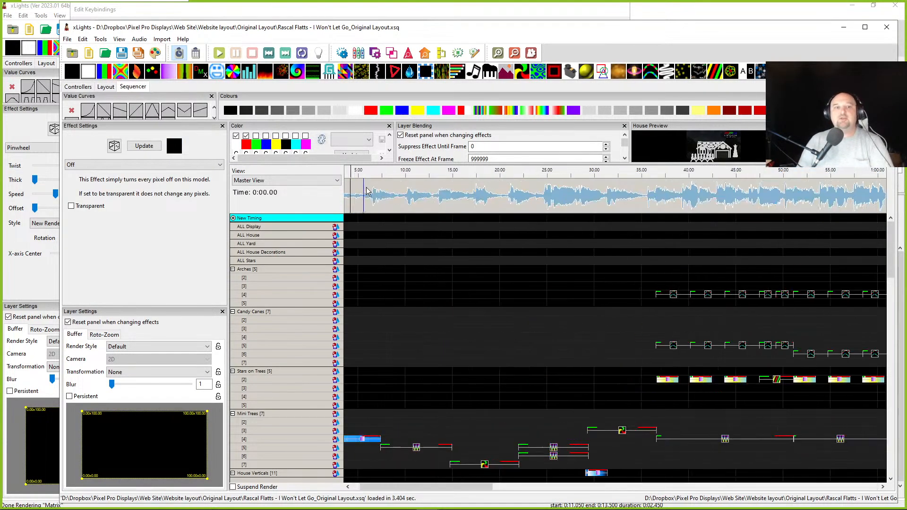
pyautogui.click(132, 40)
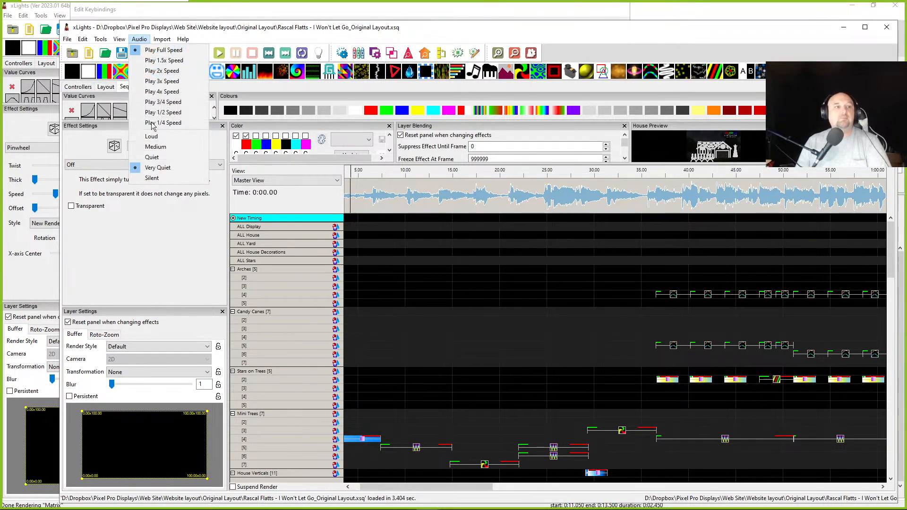
pyautogui.click(156, 183)
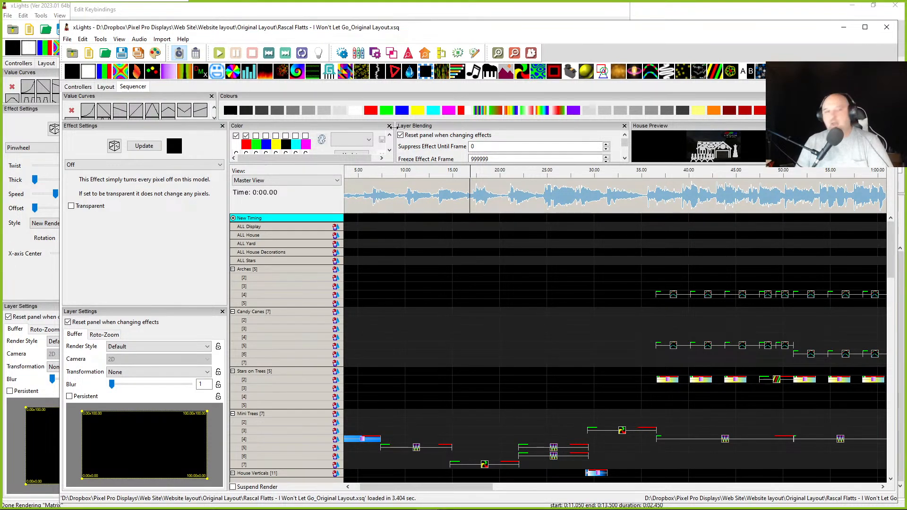
# Set the sequence window beside the Edit Keybindings dialog and check the keys bound to MARK_SPOT and RETURN_TO_SPOT
pyautogui.moveTo(410, 34); pyautogui.dragTo(760, 26)
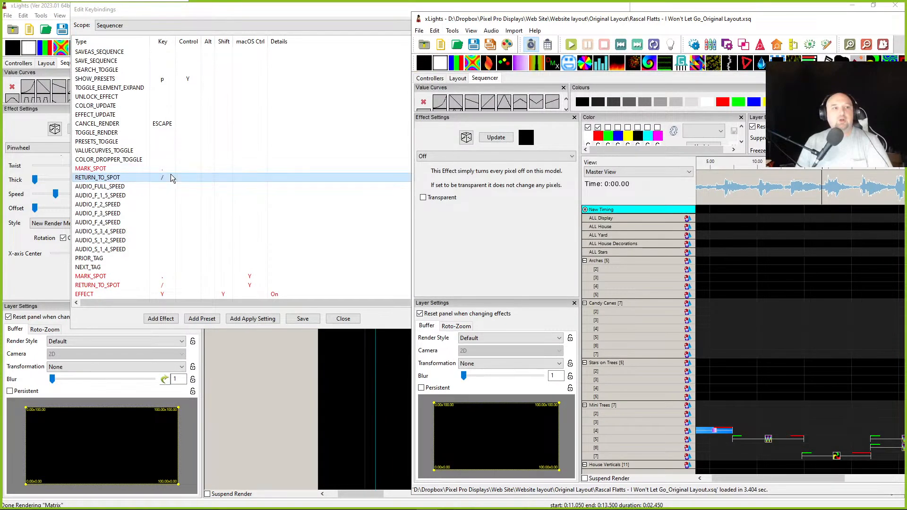
pyautogui.moveTo(656, 26); pyautogui.dragTo(574, 27)
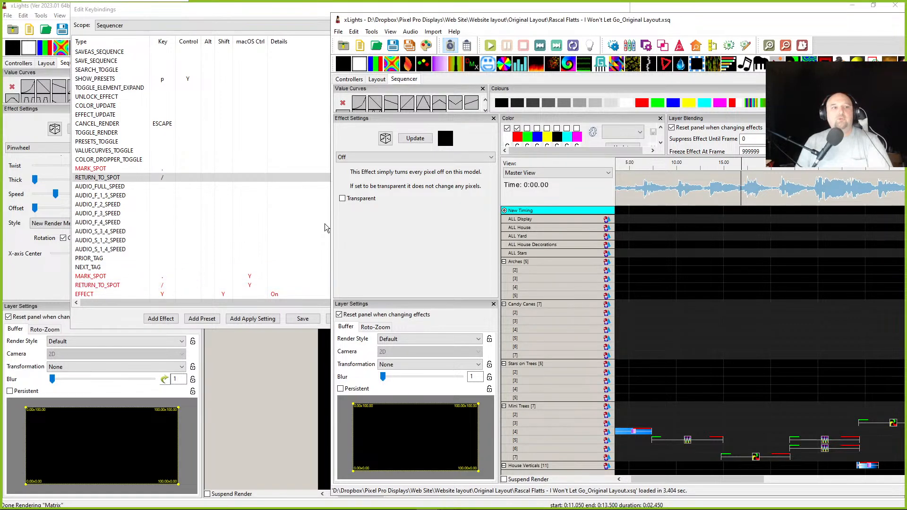
pyautogui.moveTo(665, 25); pyautogui.dragTo(299, 18)
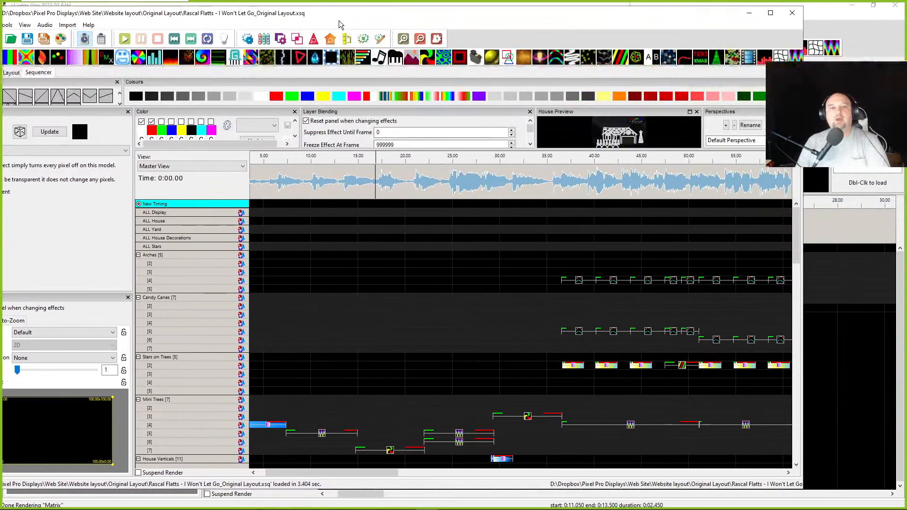
# Try spot marking in the waveform, placing the play position at about 35 seconds and again just before 2:35
pyautogui.click(553, 188)
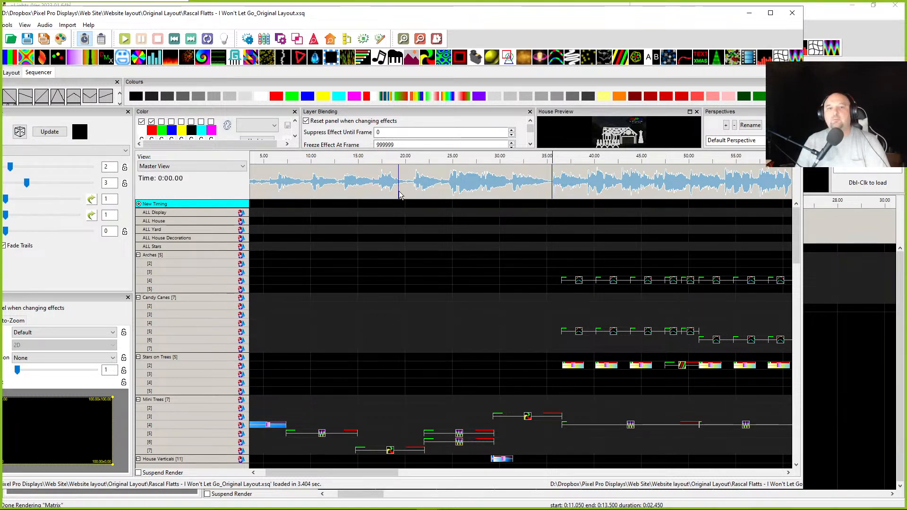
pyautogui.moveTo(398, 473); pyautogui.dragTo(667, 474)
pyautogui.moveTo(614, 182); pyautogui.dragTo(612, 182)
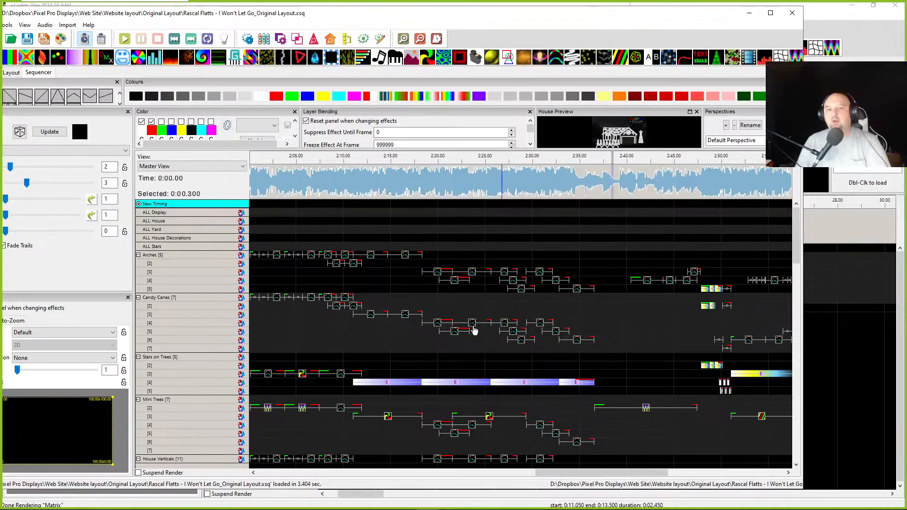
pyautogui.click(576, 185)
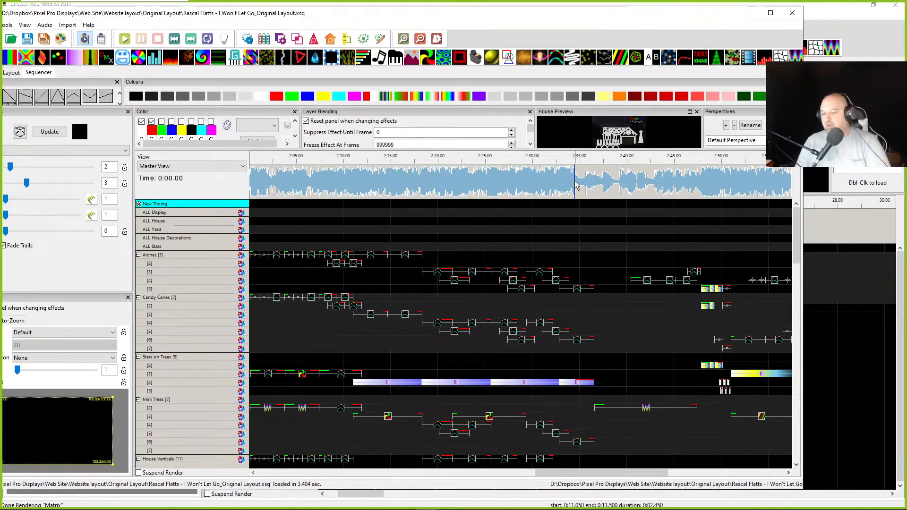
pyautogui.click(575, 186)
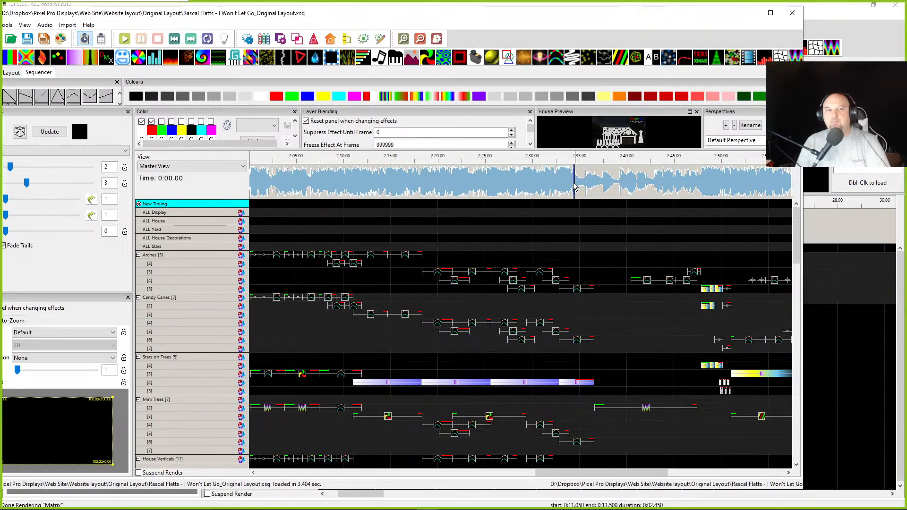
pyautogui.click(571, 190)
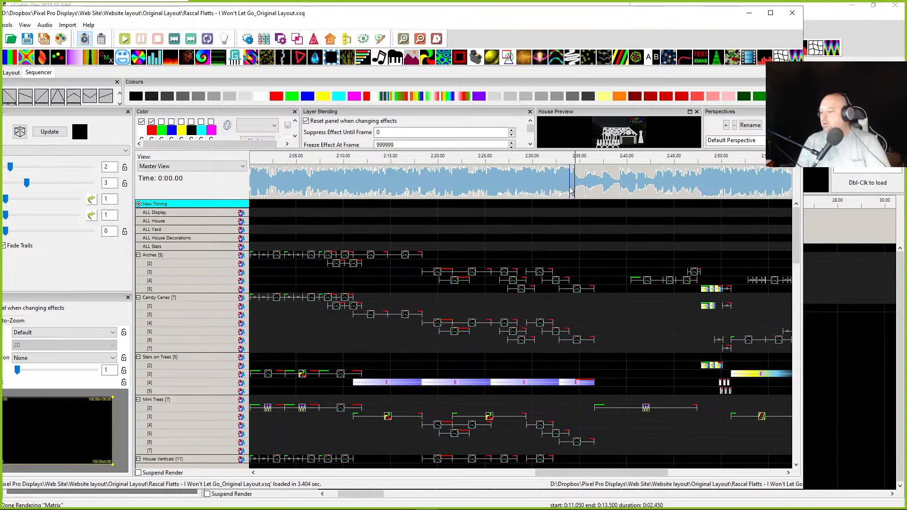
pyautogui.click(551, 194)
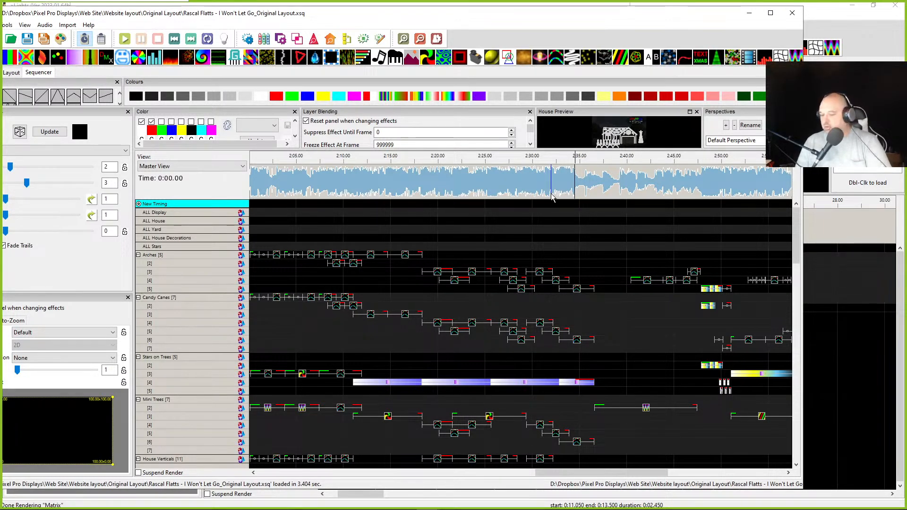
pyautogui.click(550, 197)
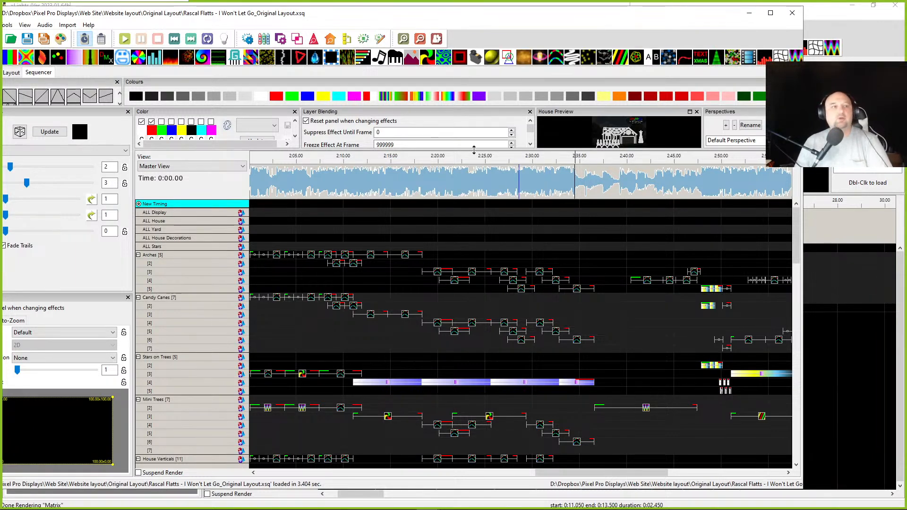
# Go back to the Edit Keybindings dialog and examine all the MARK_SPOT and RETURN_TO_SPOT entries and their modifiers
pyautogui.moveTo(271, 7); pyautogui.dragTo(862, 25)
pyautogui.click(157, 179)
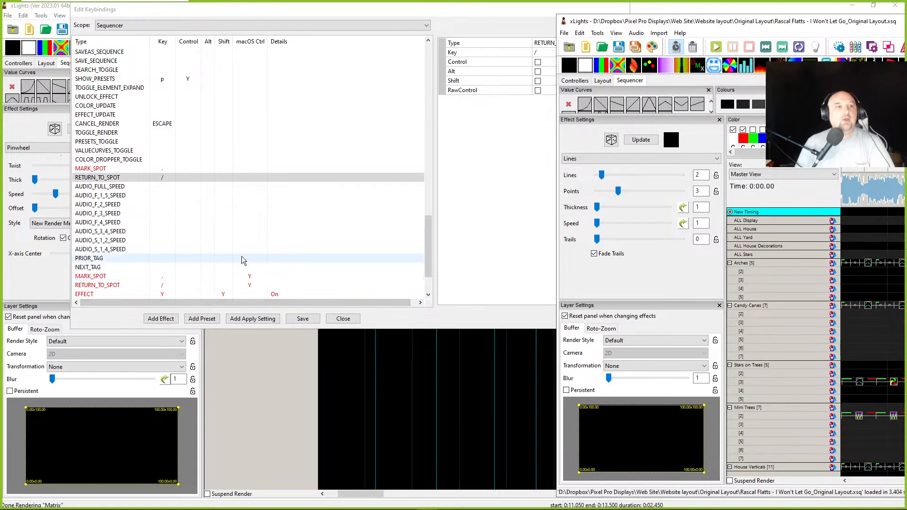
pyautogui.scroll(-2, 225, 246)
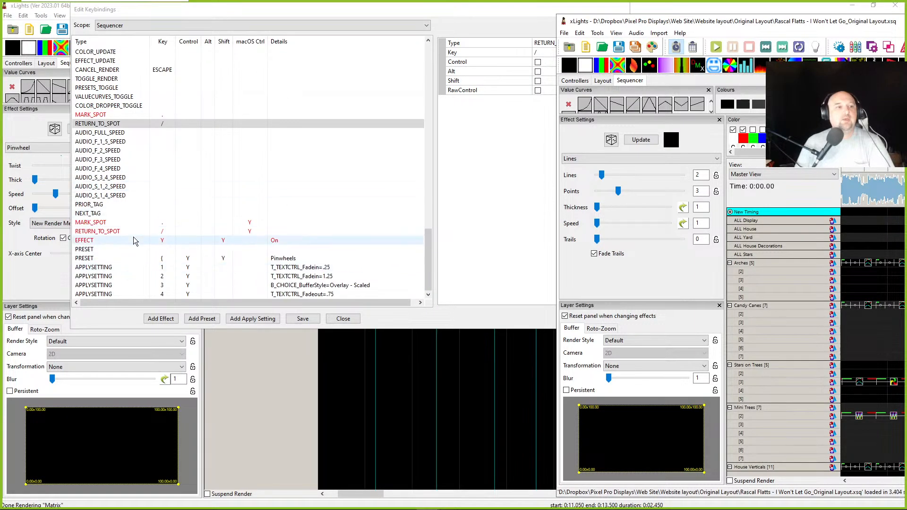
pyautogui.scroll(8, 166, 262)
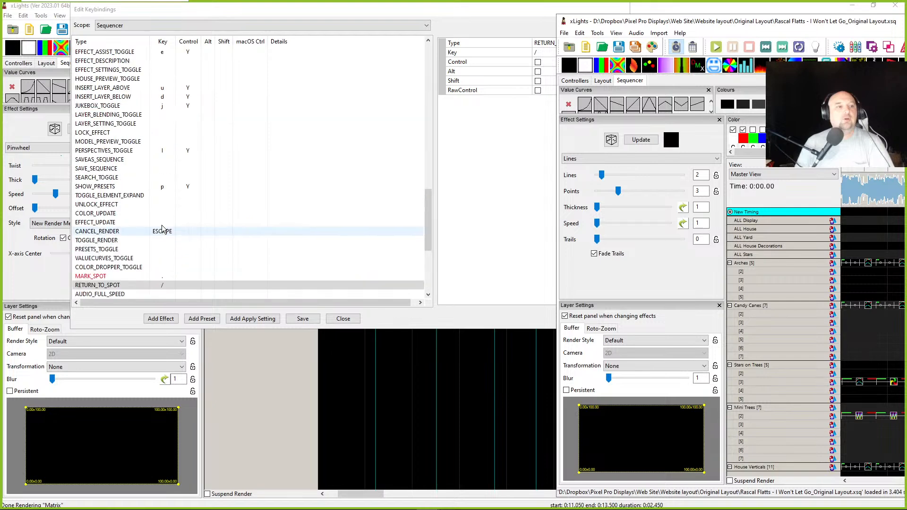
pyautogui.scroll(4, 164, 284)
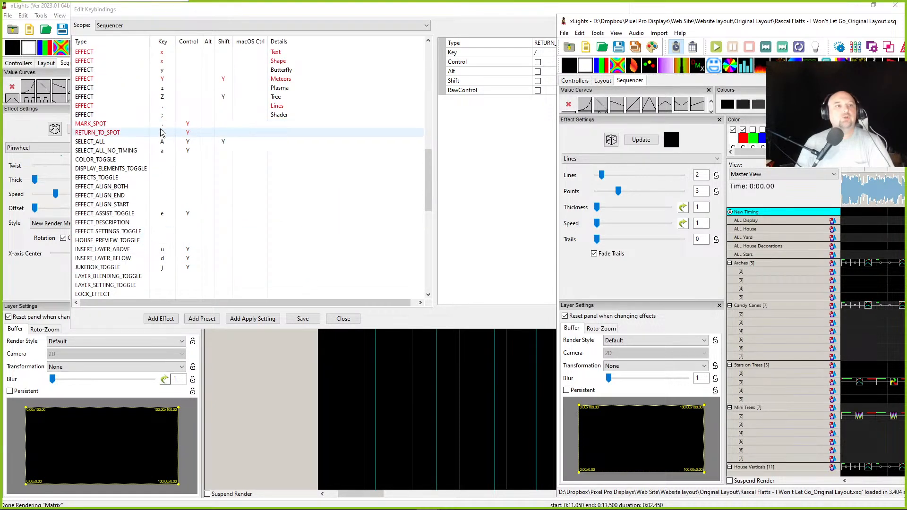
# Bring the music sequence window forward and try moving from the start of the song to its final part and back to the beginning
pyautogui.moveTo(828, 24); pyautogui.dragTo(285, 18)
pyautogui.hscroll(-15, 409, 193)
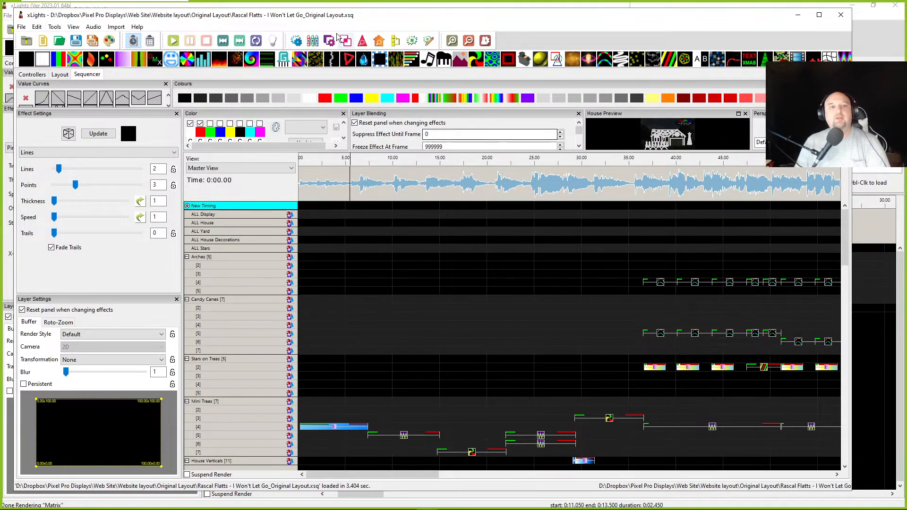
pyautogui.click(605, 192)
pyautogui.press('End')
pyautogui.click(397, 195)
pyautogui.hscroll(-1, 516, 246)
pyautogui.hscroll(-2, 516, 246)
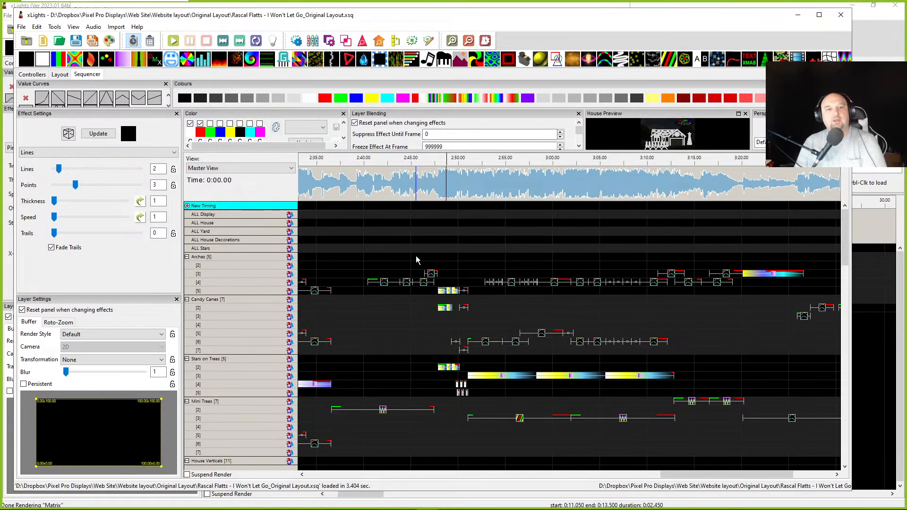
pyautogui.press('Home')
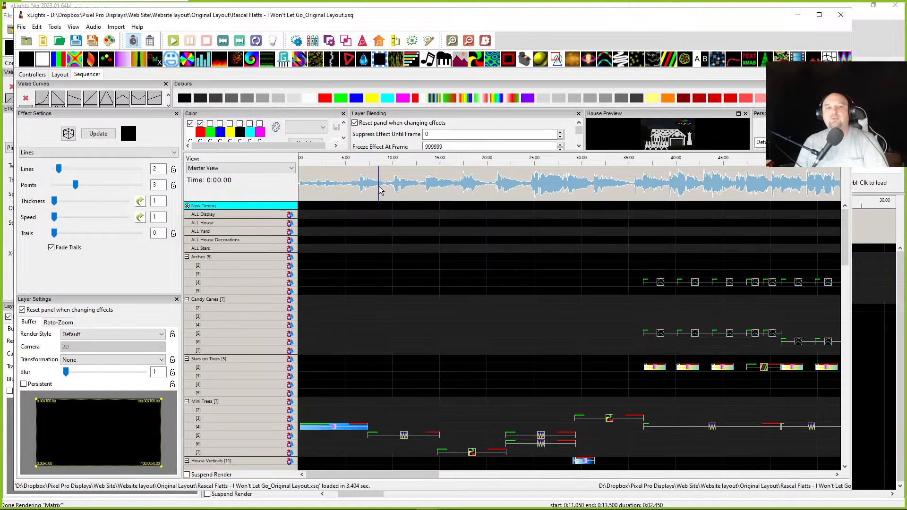
# Try spot marking at about 1:00 in the waveform, going to the end of the song and returning to the marked spot
pyautogui.hscroll(10, 565, 202)
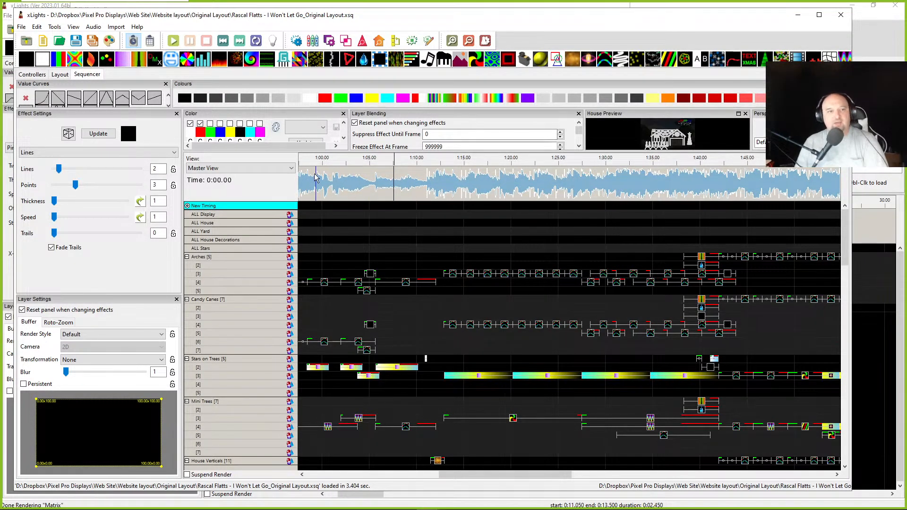
pyautogui.click(324, 181)
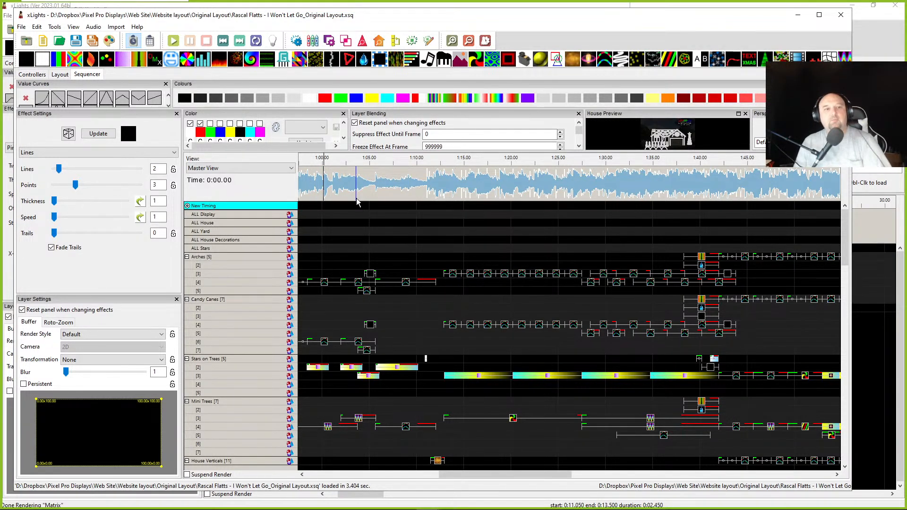
pyautogui.press('End')
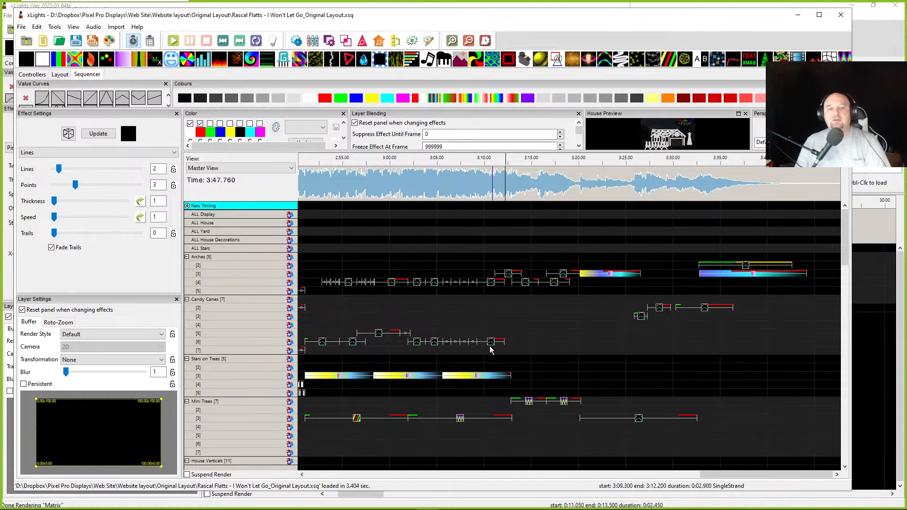
pyautogui.moveTo(732, 475); pyautogui.dragTo(712, 475)
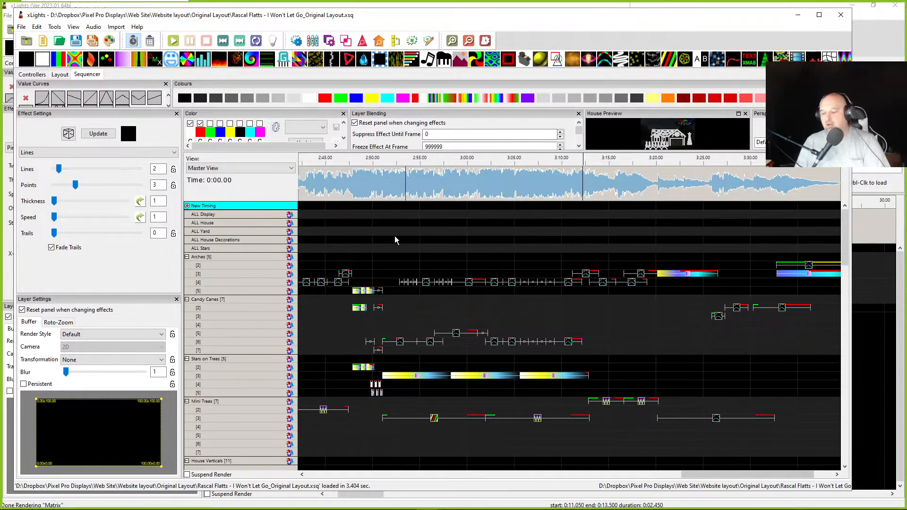
pyautogui.hscroll(-18, 395, 240)
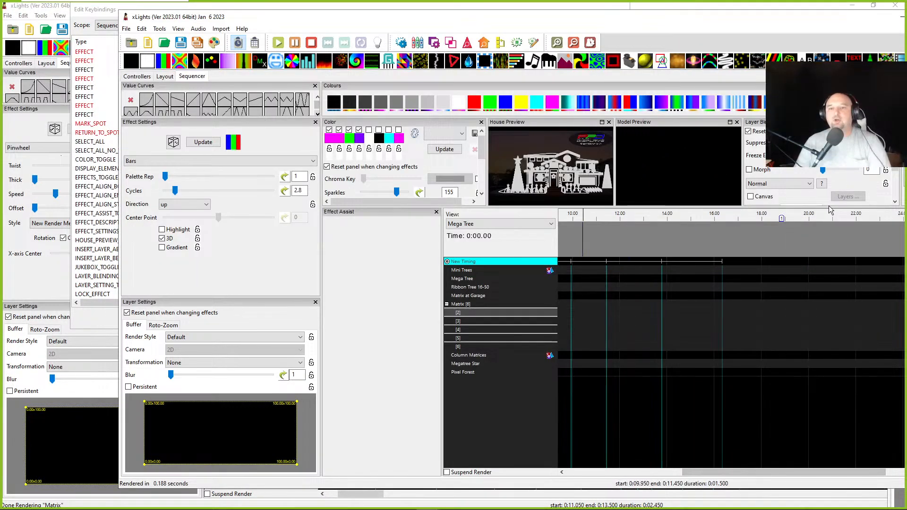
# Try jumping between the two timeline tags in the Mega Tree sequence, starting from different play positions
pyautogui.moveTo(702, 474)
pyautogui.mouseDown()
pyautogui.moveTo(744, 470)
pyautogui.moveTo(564, 469)
pyautogui.moveTo(768, 467)
pyautogui.moveTo(701, 470)
pyautogui.mouseUp()
pyautogui.click(593, 260)
pyautogui.click(593, 257)
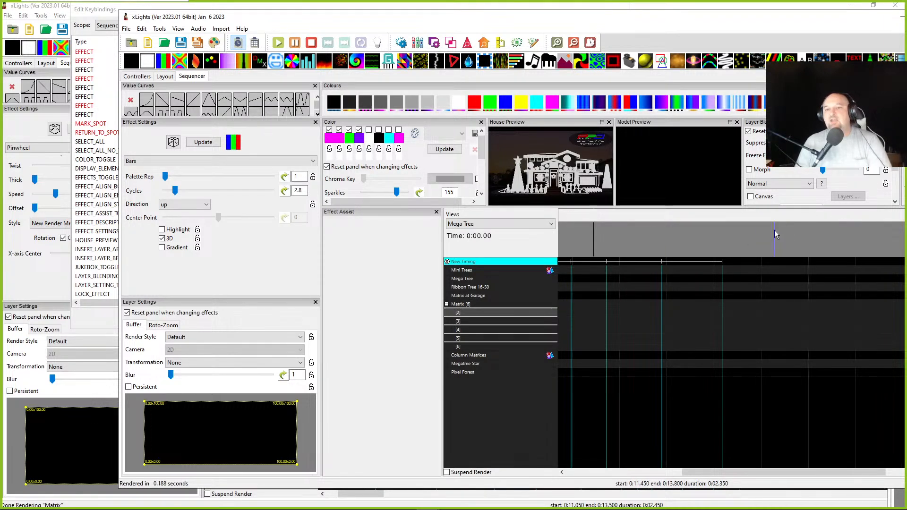
pyautogui.moveTo(699, 470); pyautogui.dragTo(595, 472)
pyautogui.click(579, 243)
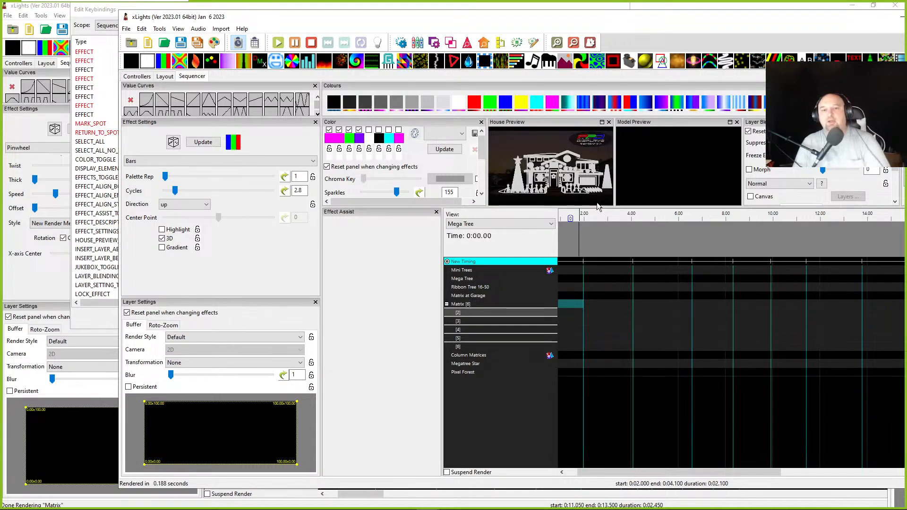
pyautogui.hscroll(5, 730, 260)
pyautogui.hscroll(1, 767, 270)
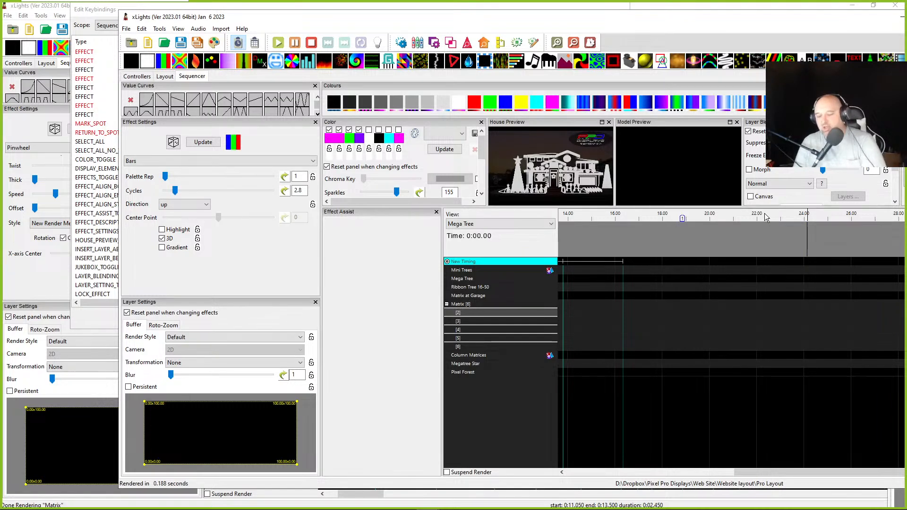
pyautogui.hscroll(-5, 766, 217)
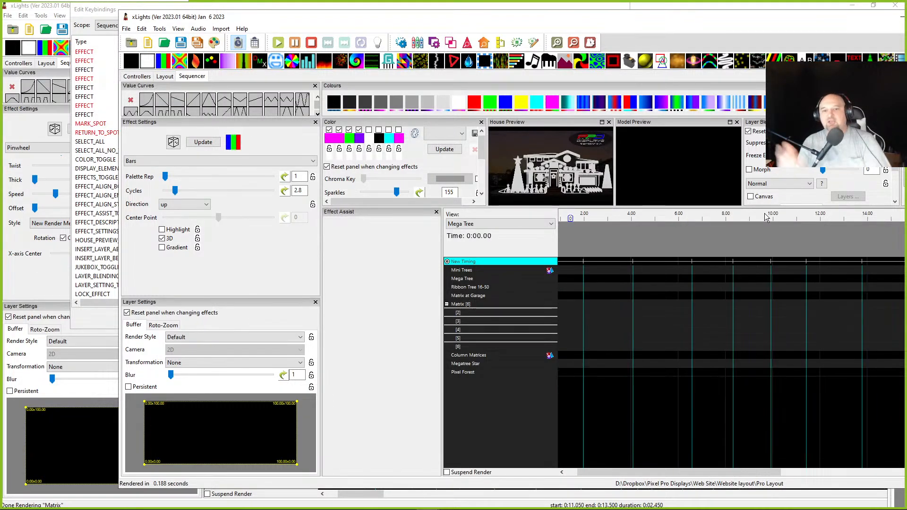
# Go back to the Edit Keybindings dialog and select the AUDIO_FULL_SPEED binding
pyautogui.click(101, 9)
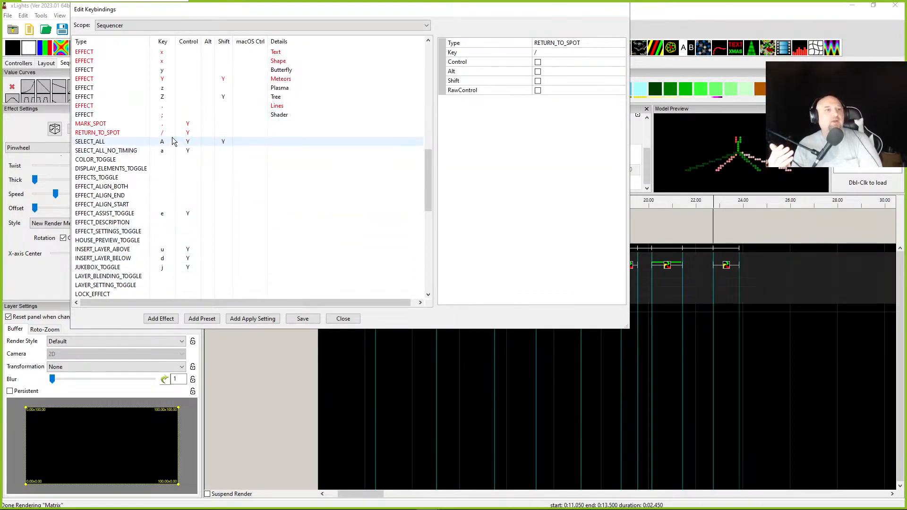
pyautogui.scroll(6, 175, 180)
pyautogui.scroll(-10, 189, 227)
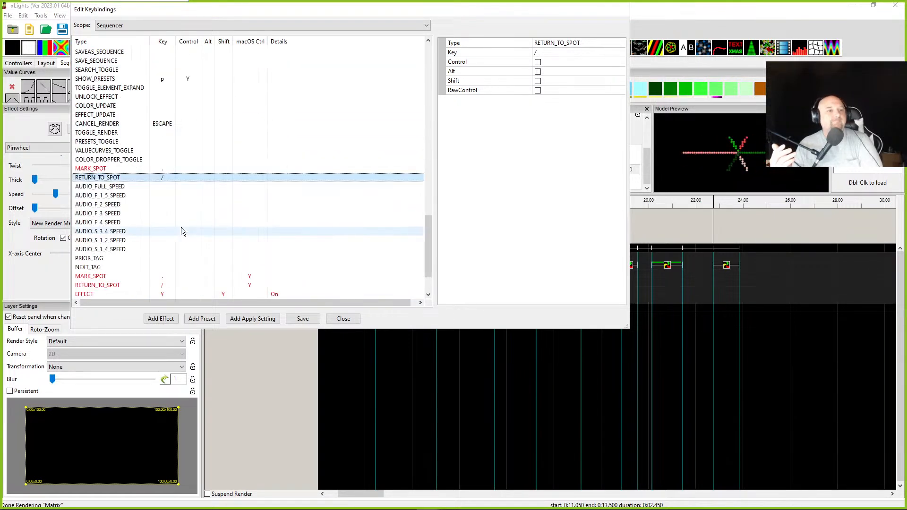
pyautogui.click(151, 133)
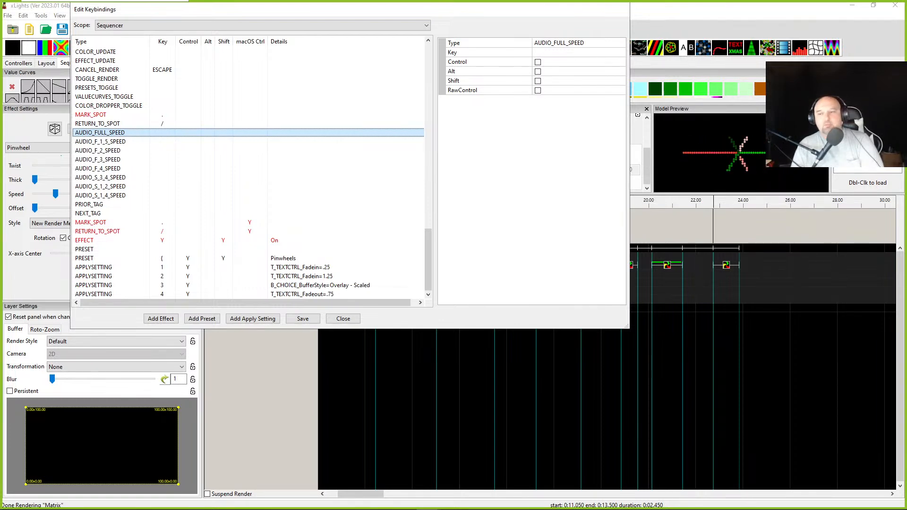
# Examine the audio playback speed options in the music sequence window, and move that window out of the way of the dialog
pyautogui.moveTo(906, 52); pyautogui.dragTo(567, 16)
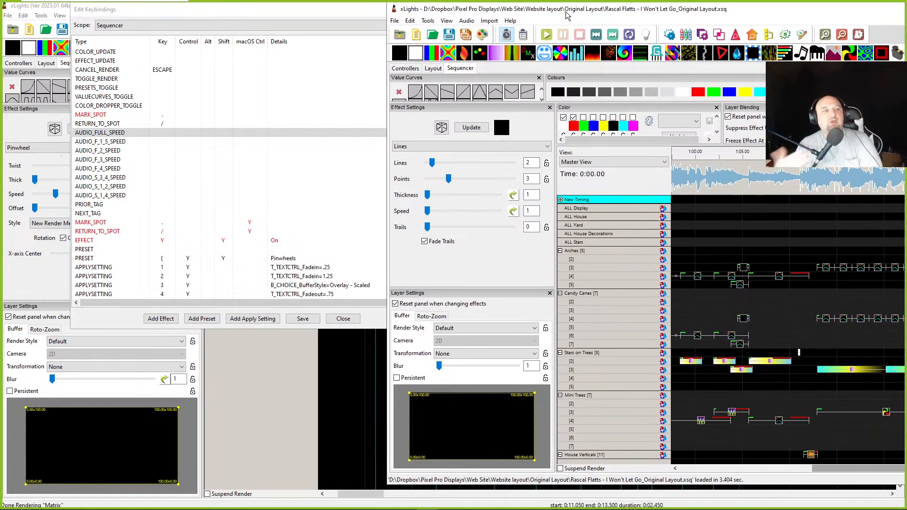
pyautogui.click(467, 21)
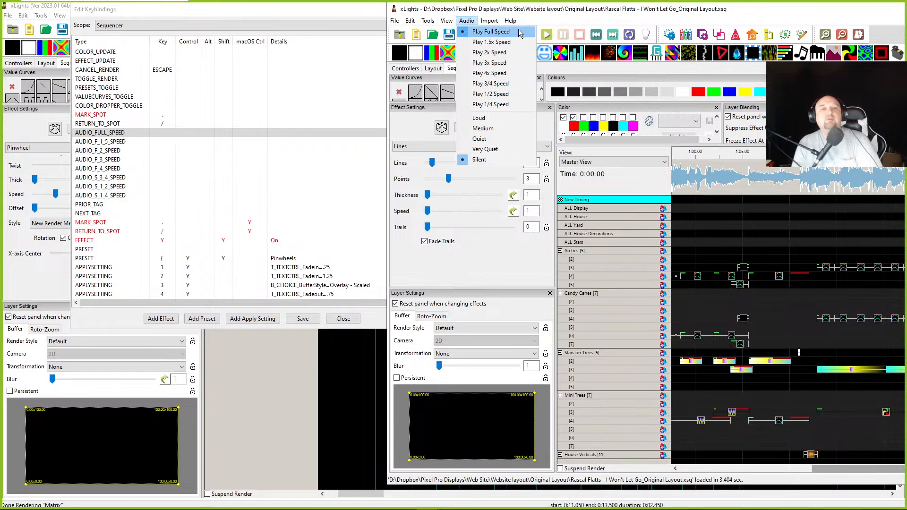
pyautogui.click(553, 9)
pyautogui.moveTo(539, 11); pyautogui.dragTo(359, 18)
pyautogui.click(291, 31)
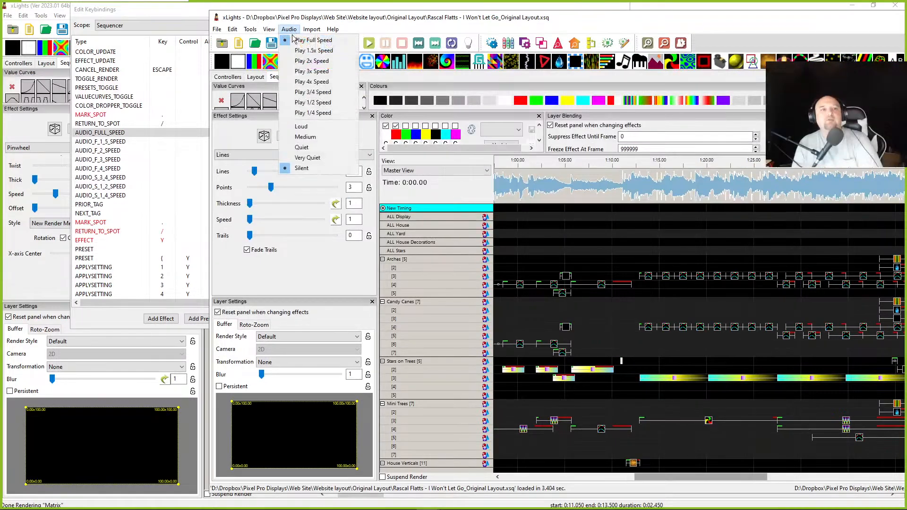
pyautogui.click(330, 19)
pyautogui.moveTo(330, 19); pyautogui.dragTo(906, 21)
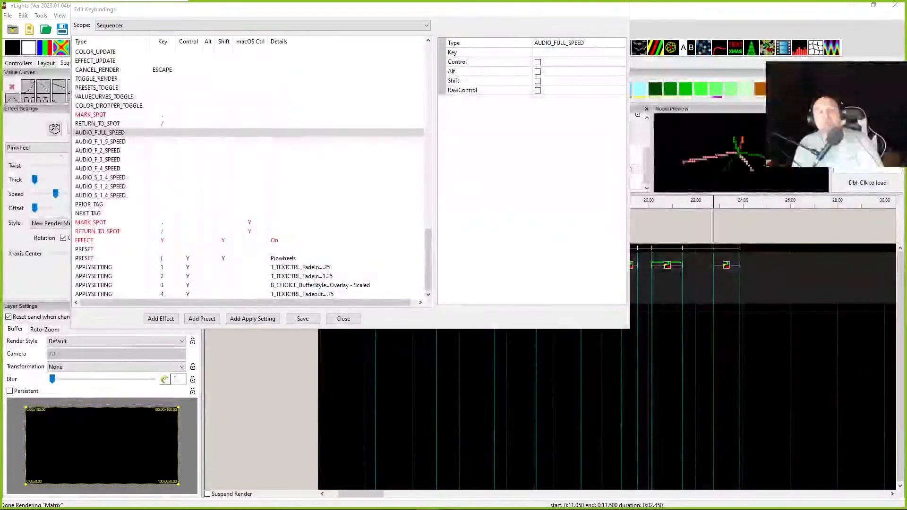
# Select the PRIOR_TAG binding, and delete all timeline tags in the Mega Tree sequence
pyautogui.click(91, 136)
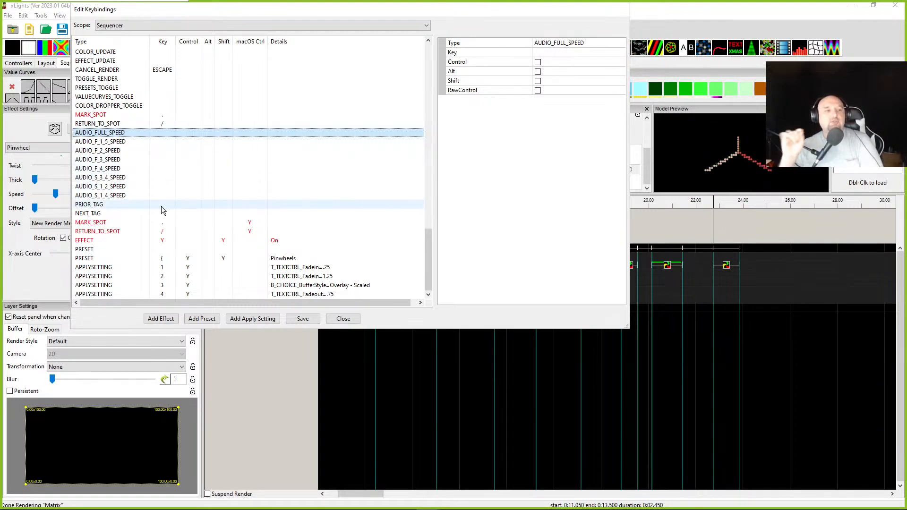
pyautogui.click(104, 204)
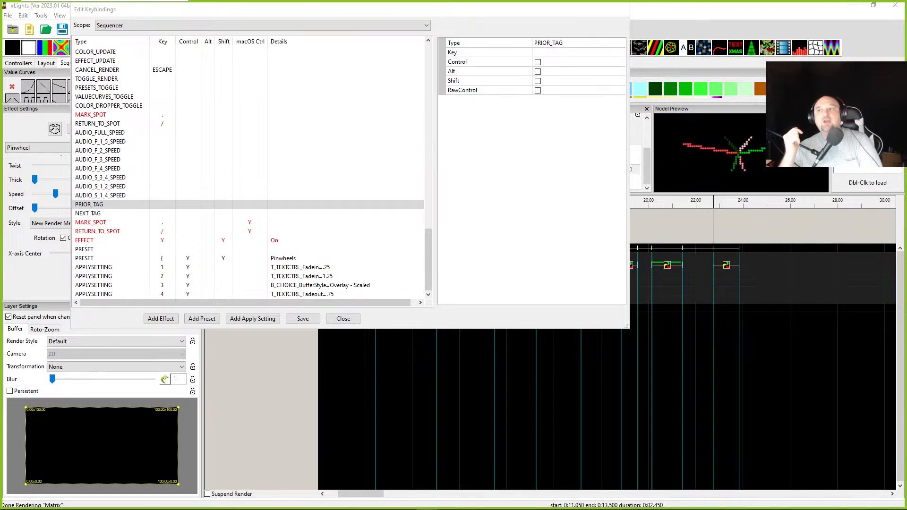
pyautogui.moveTo(906, 41); pyautogui.dragTo(438, 41)
pyautogui.moveTo(625, 44); pyautogui.dragTo(516, 17)
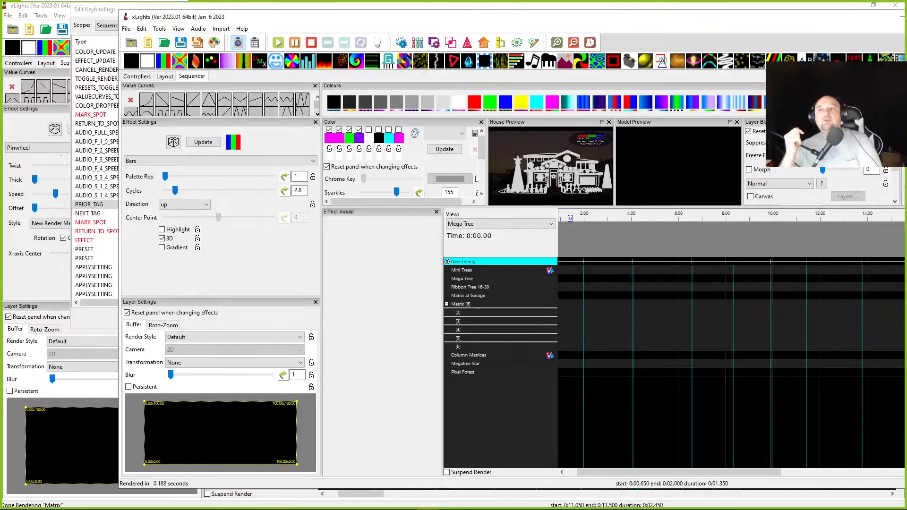
pyautogui.rightClick(570, 225)
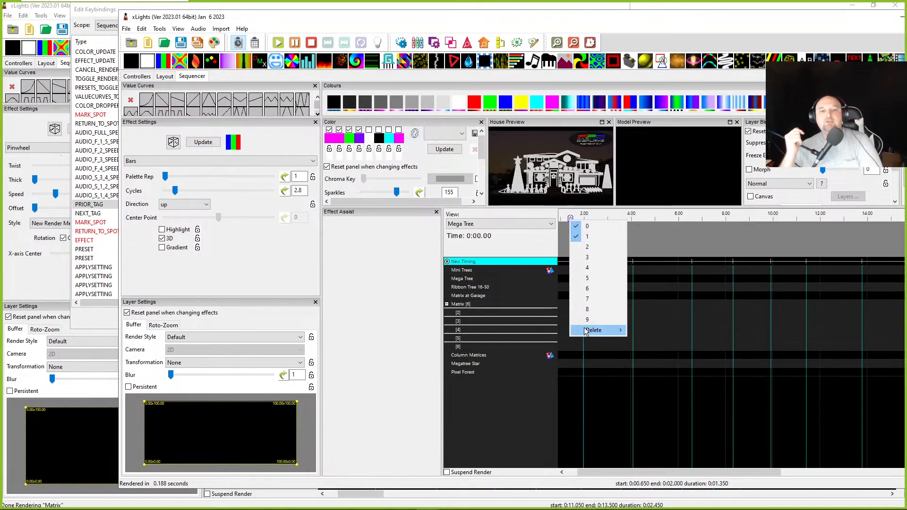
pyautogui.moveTo(589, 331)
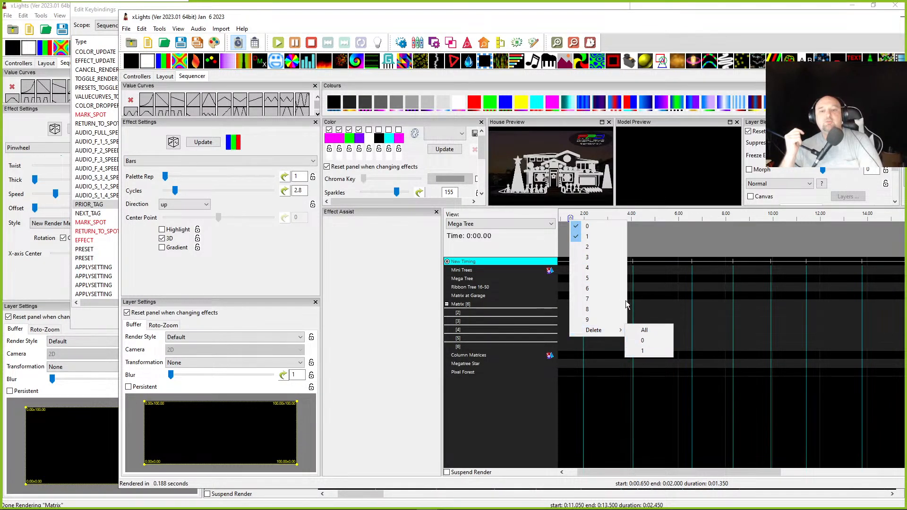
pyautogui.click(644, 330)
pyautogui.click(611, 218)
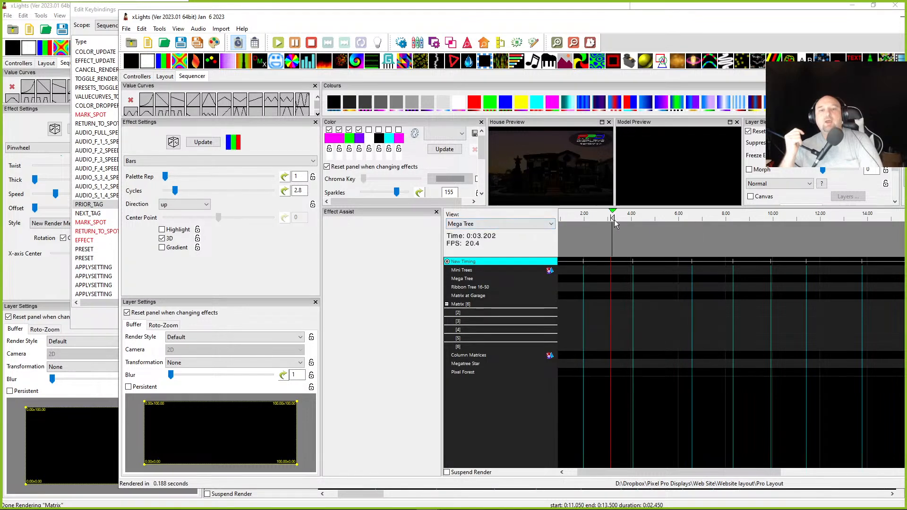
pyautogui.press('space')
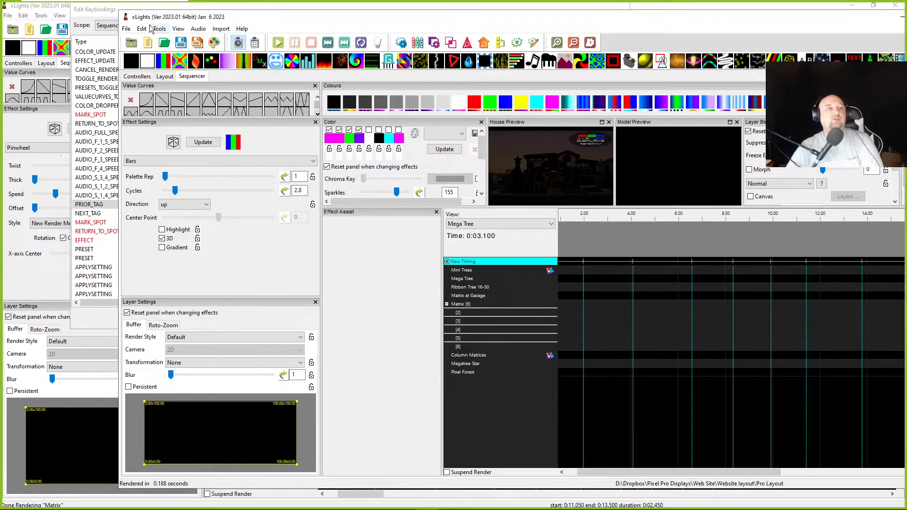
# Go back to the Edit Keybindings dialog and examine the PRESET entry without a key and the EFFECT entries, including Single Strand
pyautogui.click(98, 15)
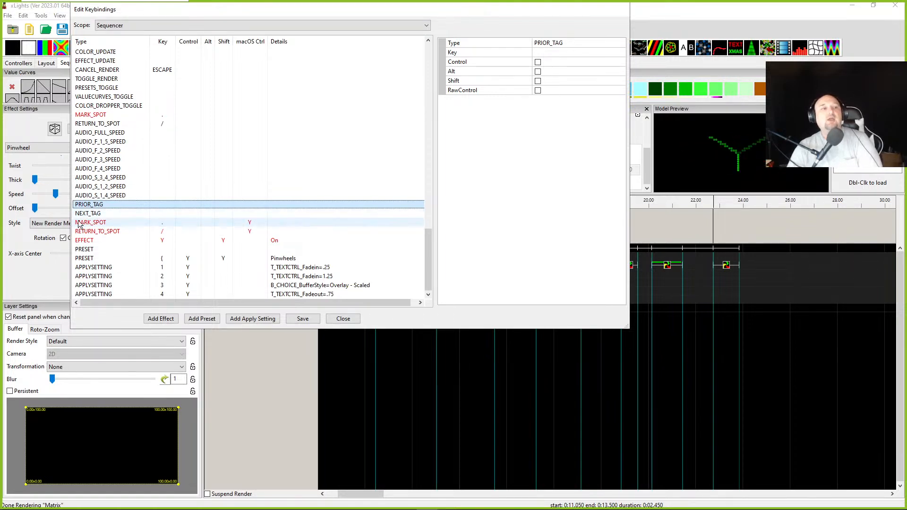
pyautogui.click(89, 249)
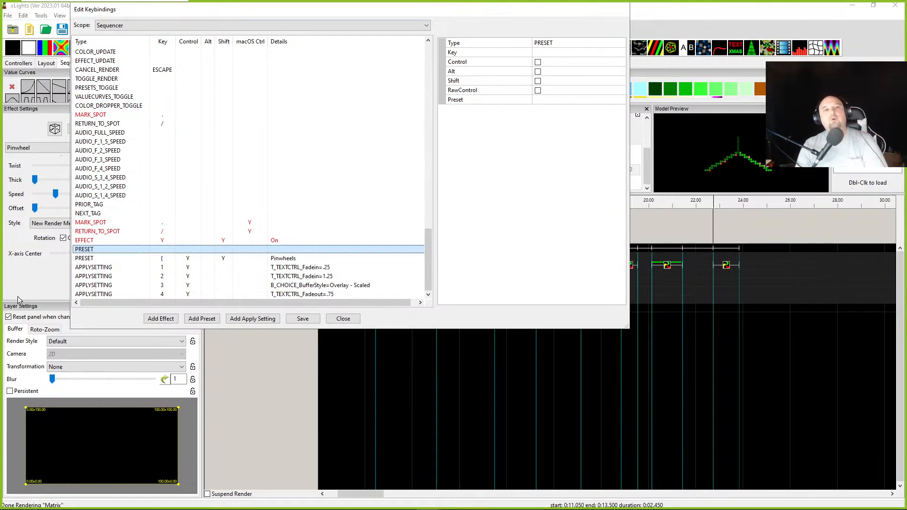
pyautogui.scroll(15, 180, 118)
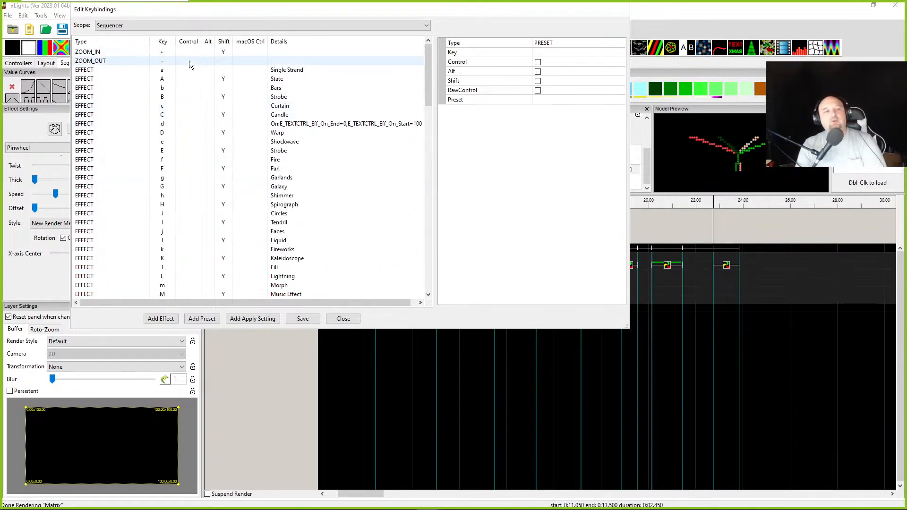
pyautogui.click(125, 70)
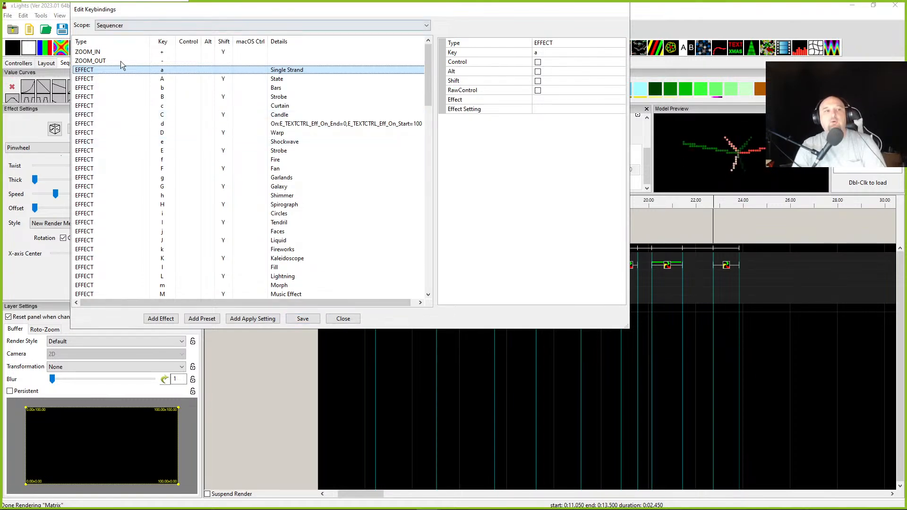
pyautogui.scroll(-12, 139, 189)
pyautogui.scroll(-10, 139, 189)
pyautogui.scroll(20, 132, 215)
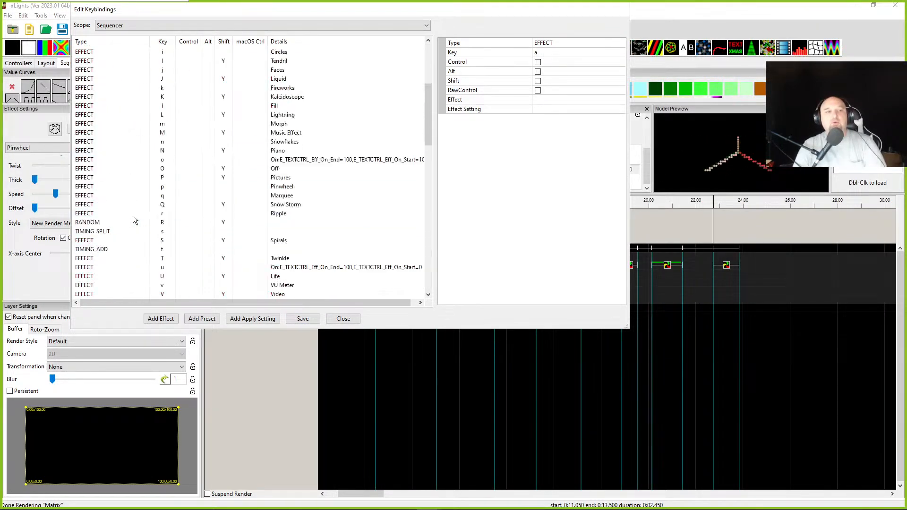
pyautogui.scroll(2, 160, 194)
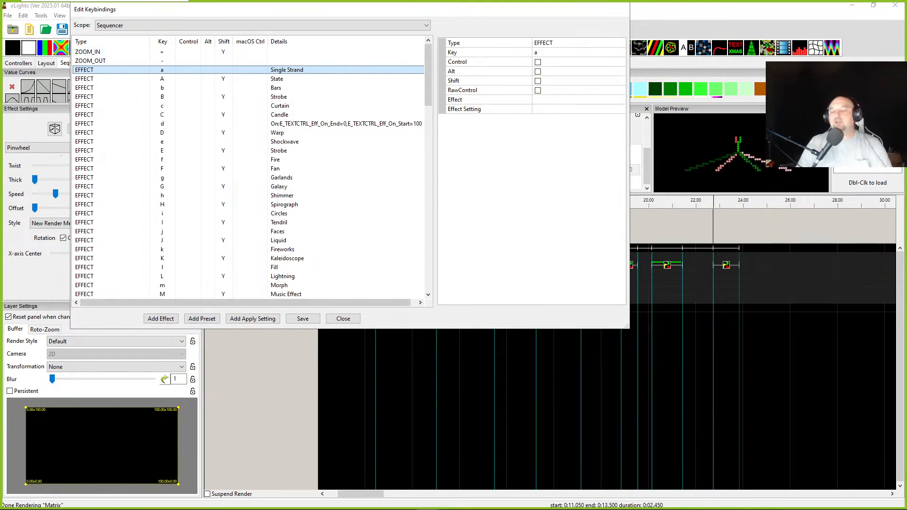
# Maximise the Mega Tree sequence window and add a Single Strand effect to the Matrix row from about 4 to 6.6 seconds
pyautogui.hotkey('alt', 'Tab')
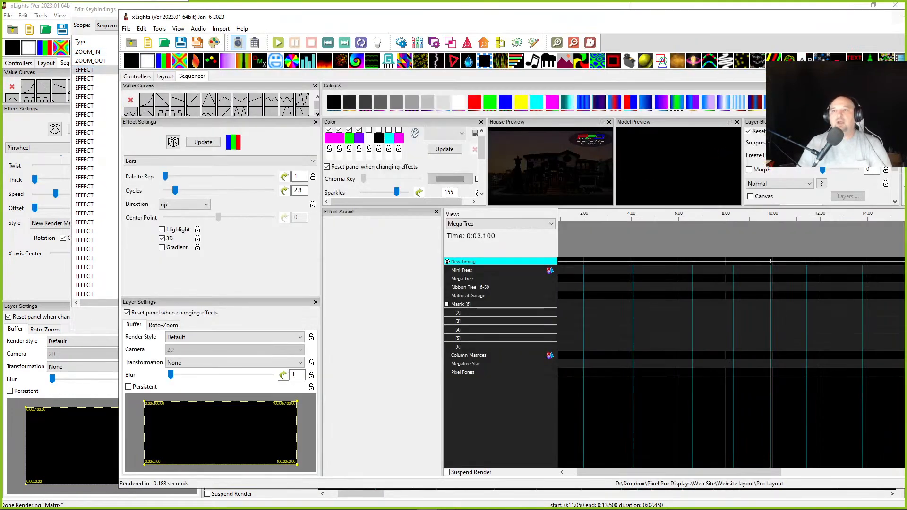
pyautogui.moveTo(656, 15); pyautogui.dragTo(580, 1)
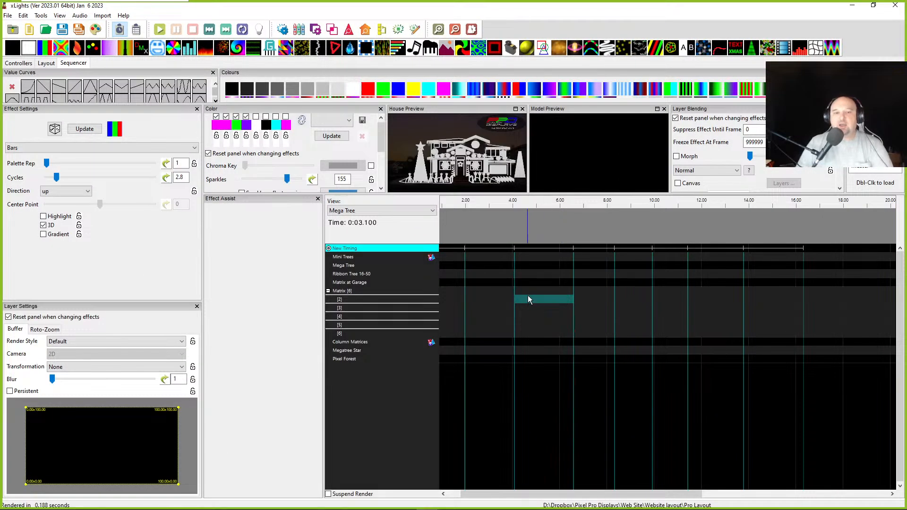
pyautogui.click(524, 287)
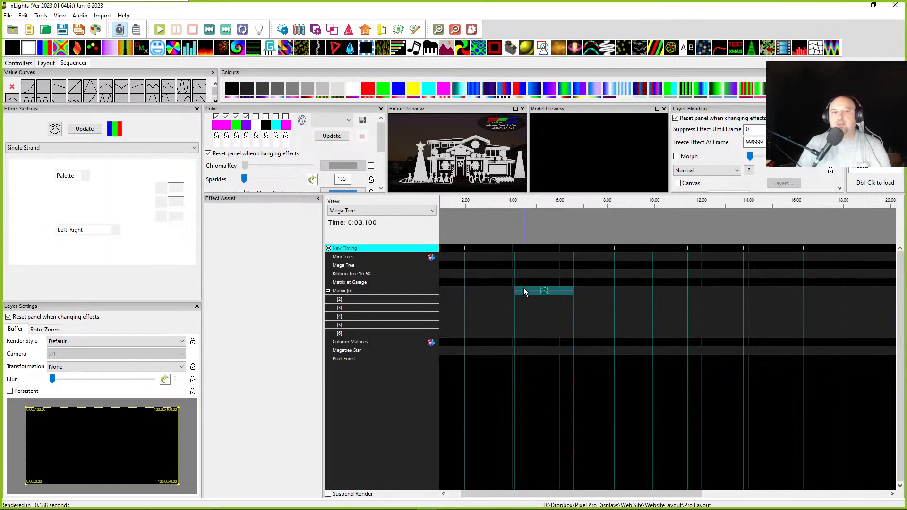
# Add a Morph effect from about 6.6 to 8.3 seconds and a Pinwheel effect from 8.35 to 9.95 seconds on the Matrix row
pyautogui.press('space')
pyautogui.click(544, 292)
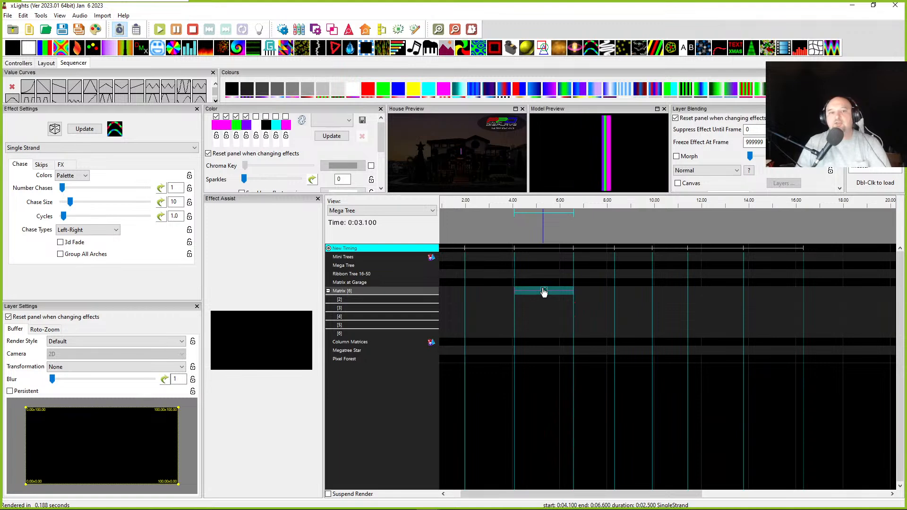
pyautogui.click(600, 294)
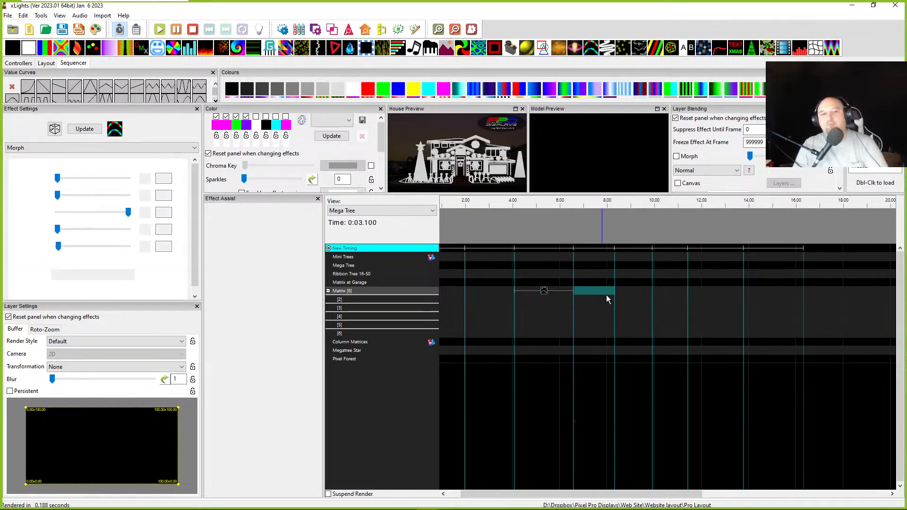
pyautogui.click(630, 290)
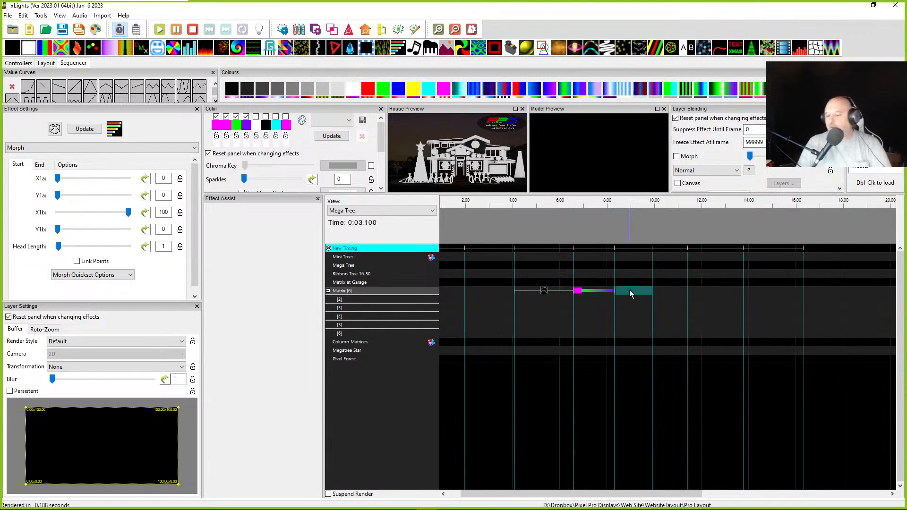
pyautogui.press('p')
# Add a Garlands effect from about 9.95 to 11.4 seconds and a Shimmer effect from about 11.4 to 13.8 seconds on the Matrix row
pyautogui.click(667, 291)
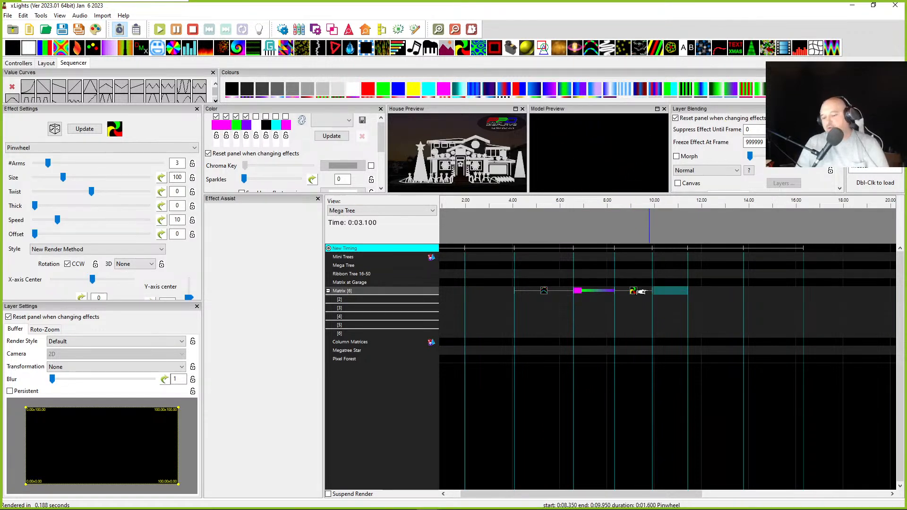
pyautogui.press('g')
pyautogui.click(719, 293)
pyautogui.press('s')
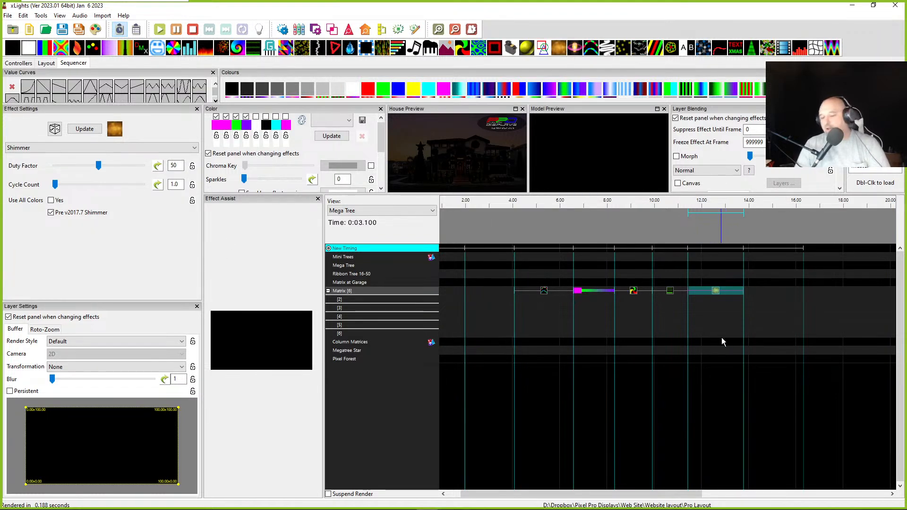
# Add a Spirograph effect to Matrix layer 2 from about 13.8 to 16.1 seconds
pyautogui.click(711, 302)
pyautogui.press('r')
pyautogui.moveTo(717, 305); pyautogui.dragTo(771, 309)
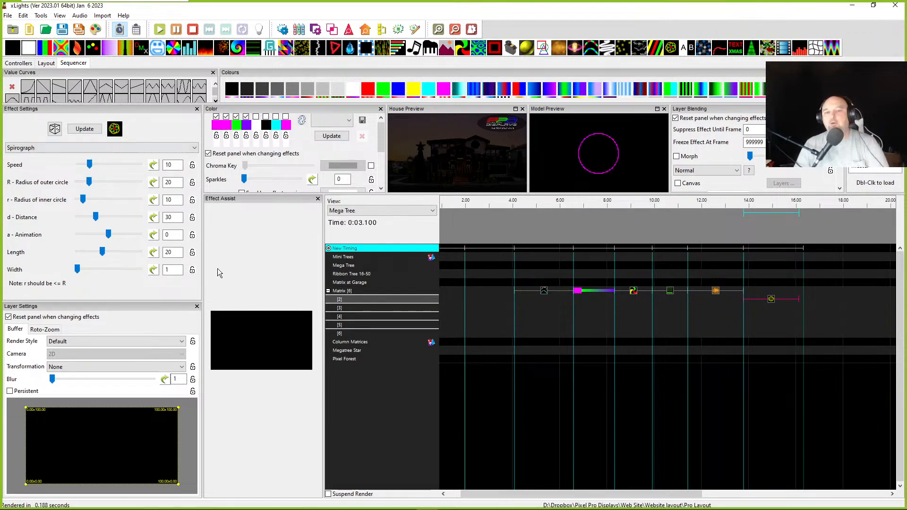
# Add a Meteors effect from about 2 to 4 seconds on the Matrix row and a Sketch effect in the cell before it
pyautogui.click(489, 291)
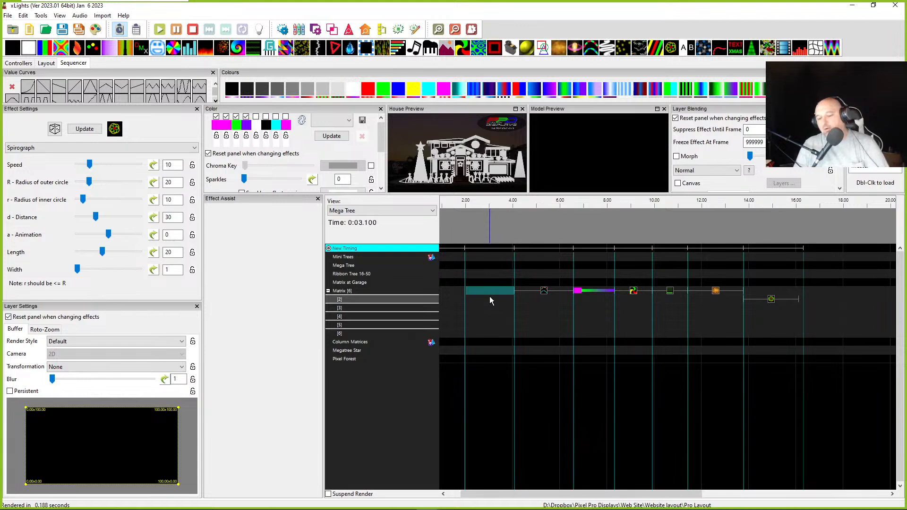
pyautogui.hotkey('shift', 'm')
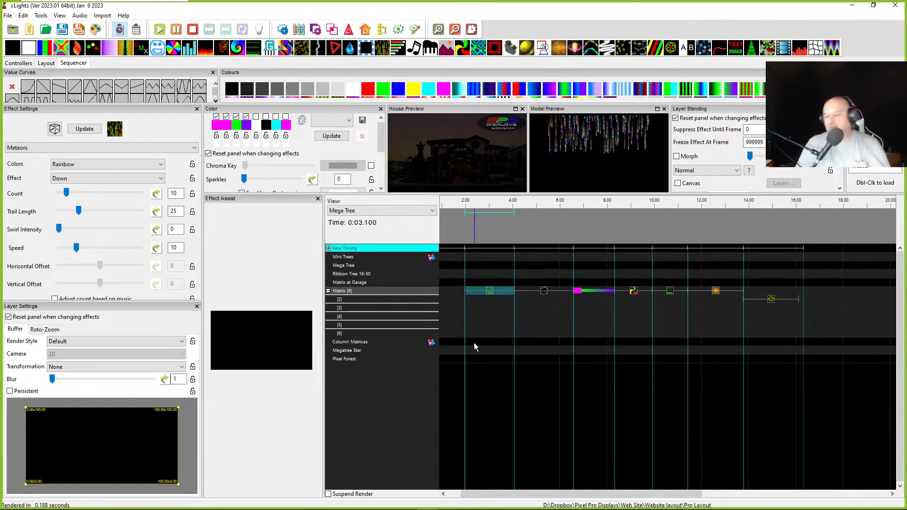
pyautogui.click(455, 293)
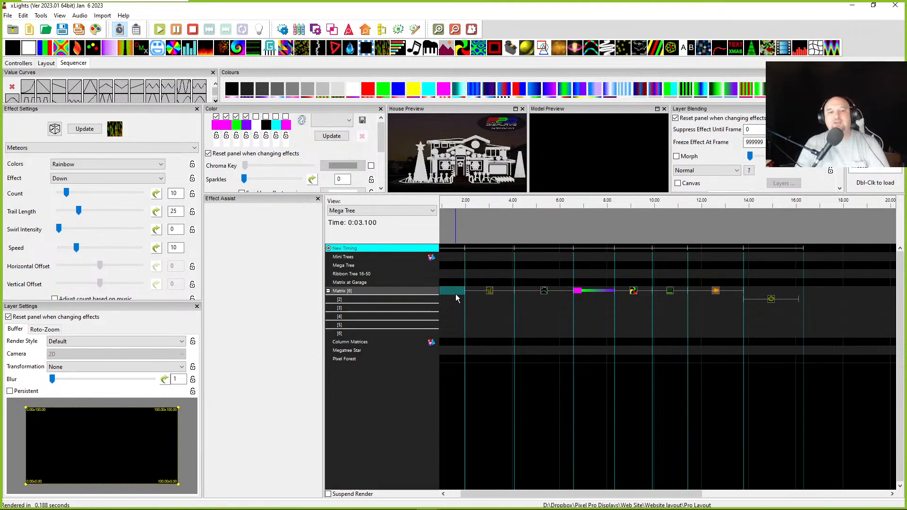
pyautogui.hotkey('shift', 's')
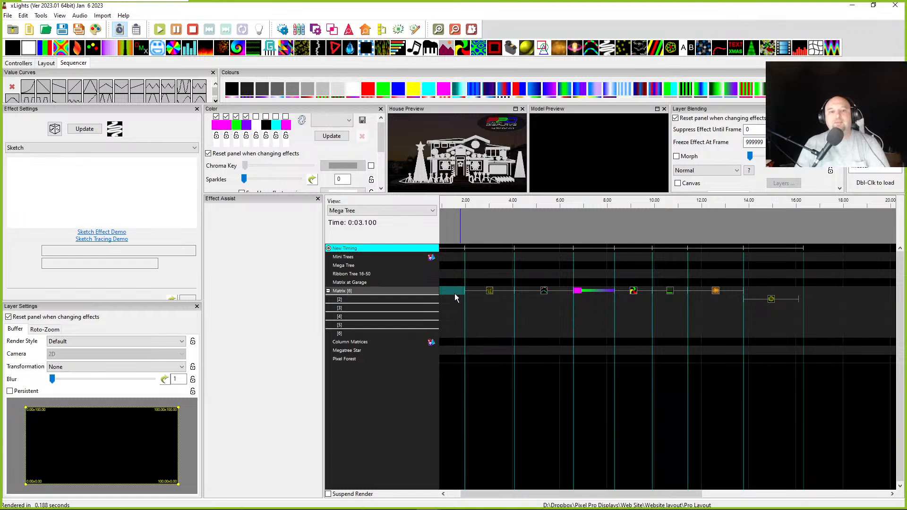